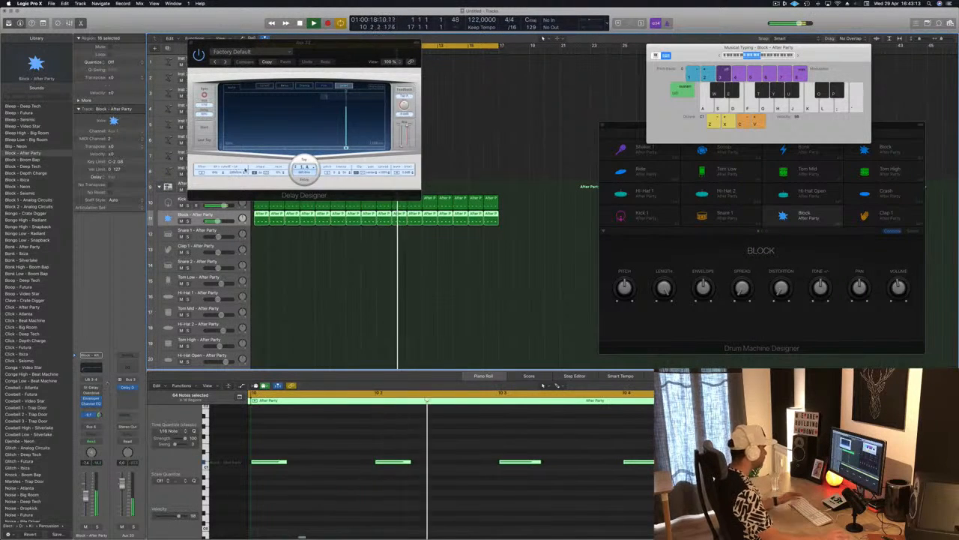
Step: Load the 1/16 Filter Pan preset from the Simple Filtered category into Delay Designer and move its window clear of the tracks
{"action": "left_click_drag", "start_coordinate": [356, 55], "coordinate": [375, 77]}
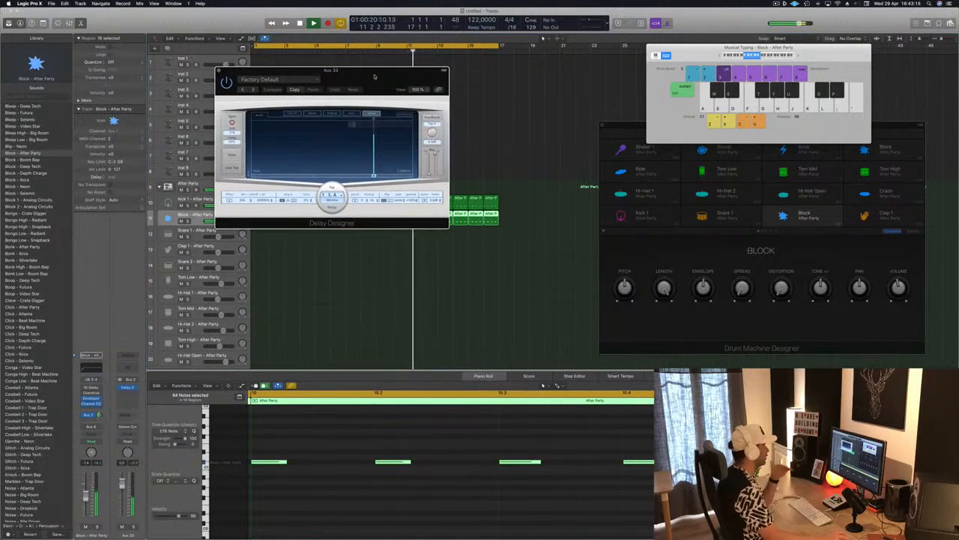
{"action": "left_click", "coordinate": [260, 79]}
{"action": "mouse_move", "coordinate": [282, 226]}
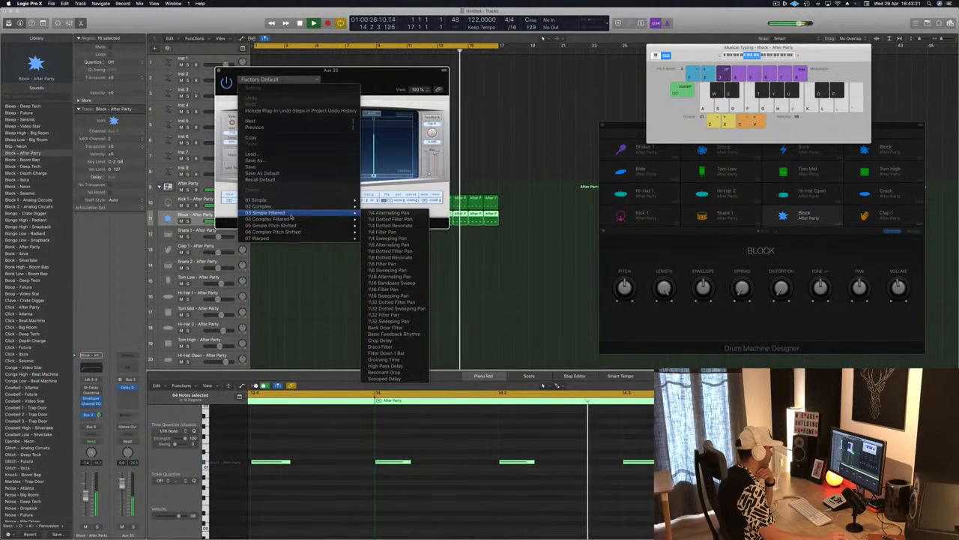
{"action": "left_click", "coordinate": [384, 290]}
{"action": "left_click_drag", "start_coordinate": [374, 72], "coordinate": [634, 73]}
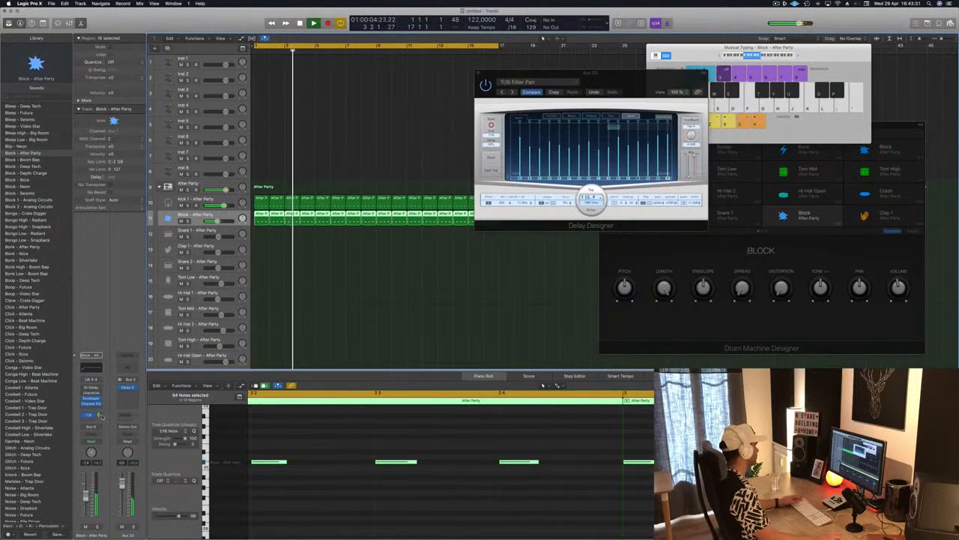
Step: Load the Electric Delay preset from the Warped category into Delay Designer and lower the Block channel's Bus 3 send
{"action": "left_click_drag", "start_coordinate": [559, 102], "coordinate": [411, 131]}
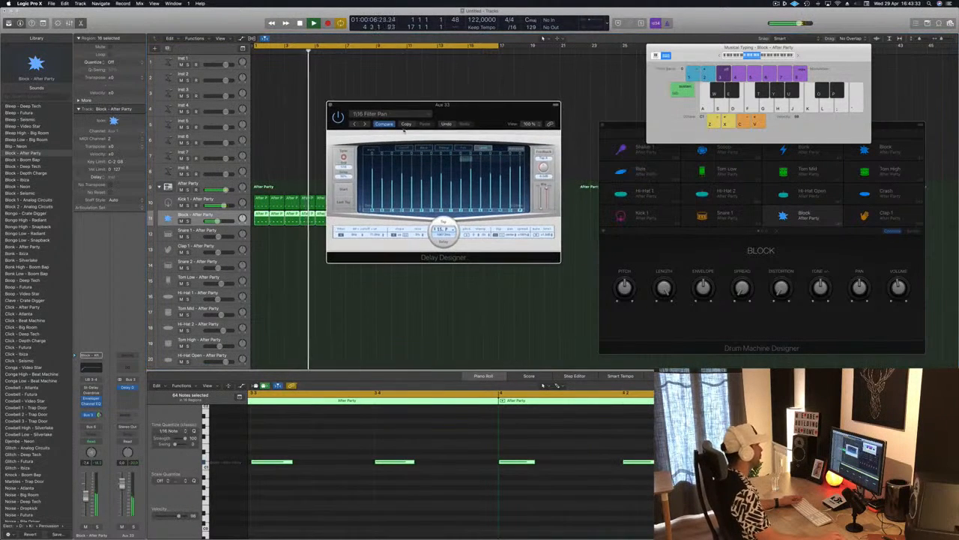
{"action": "left_click", "coordinate": [390, 113]}
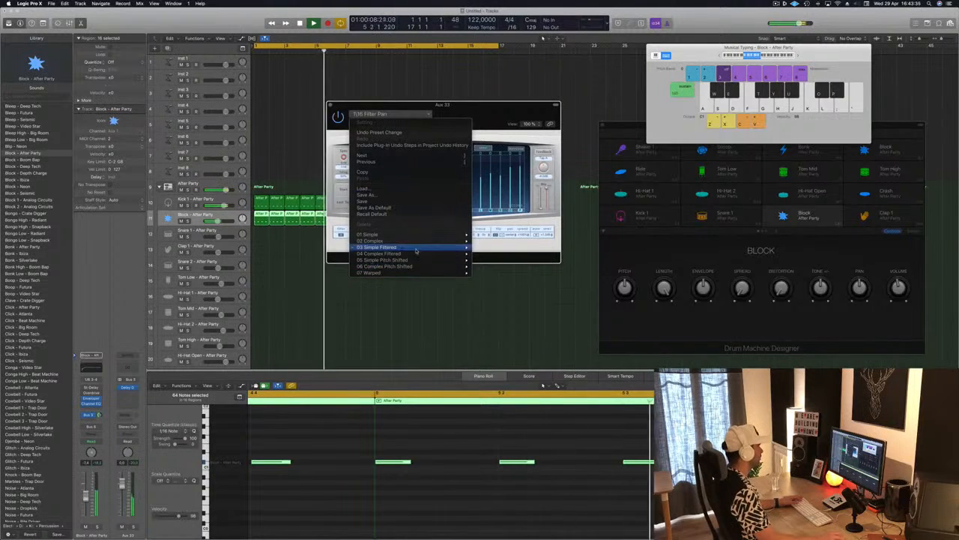
{"action": "mouse_move", "coordinate": [416, 256]}
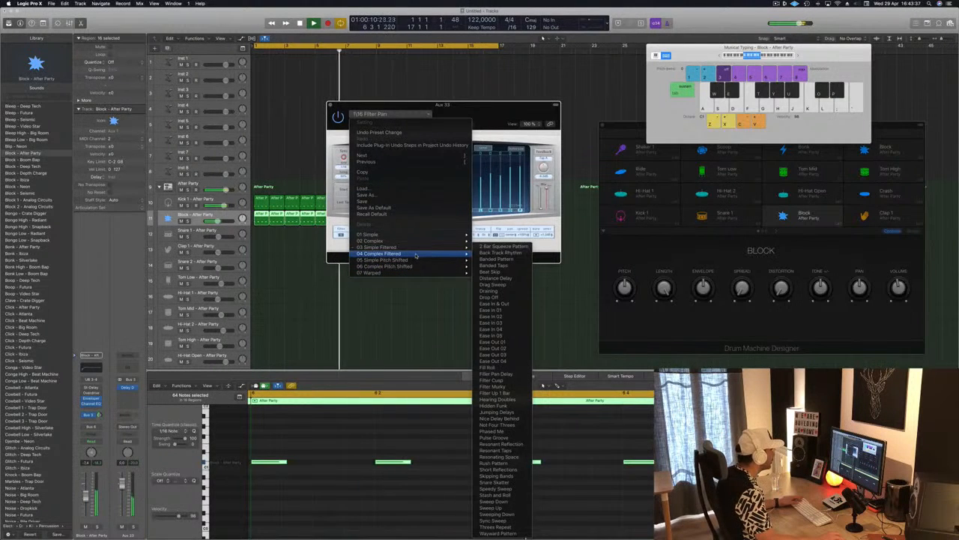
{"action": "mouse_move", "coordinate": [420, 272]}
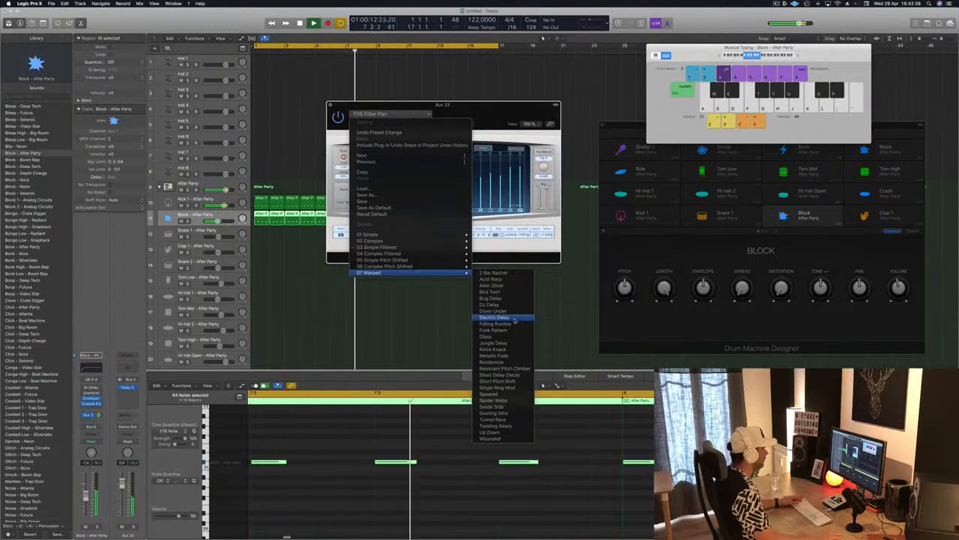
{"action": "left_click", "coordinate": [506, 317]}
{"action": "left_click_drag", "start_coordinate": [447, 105], "coordinate": [525, 63]}
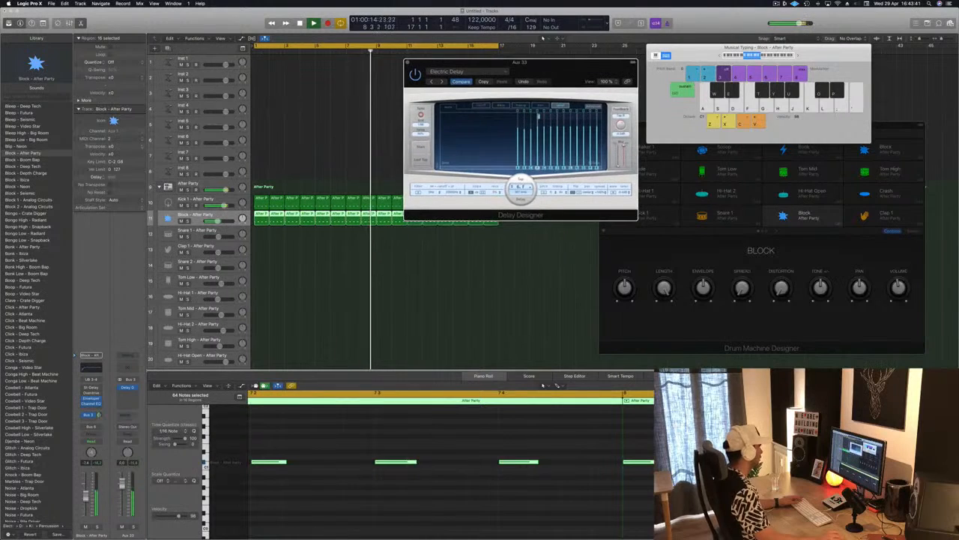
{"action": "left_click_drag", "start_coordinate": [99, 415], "coordinate": [98, 422]}
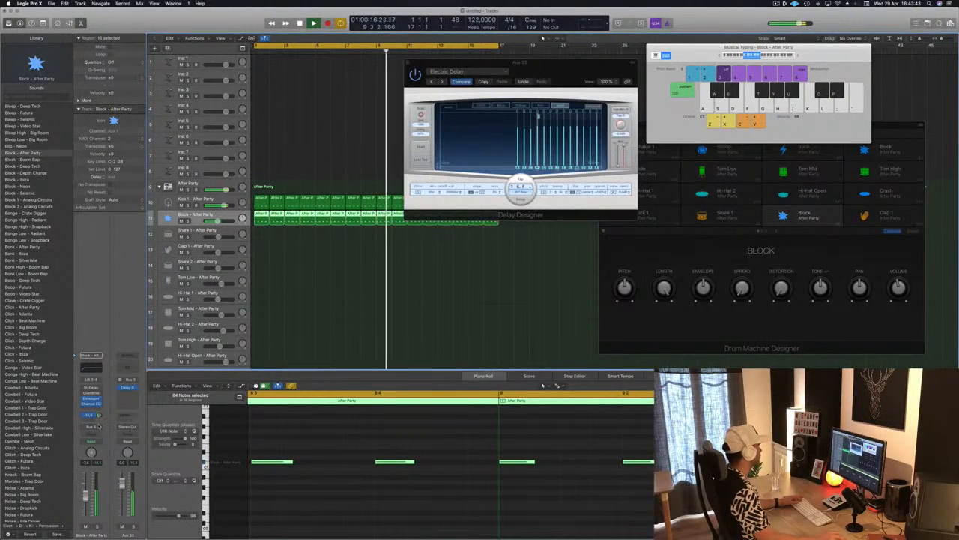
Step: Audition the Delay Designer presets that follow Electric Delay one by one, advancing as far as Metallic Fade
{"action": "left_click", "coordinate": [565, 68]}
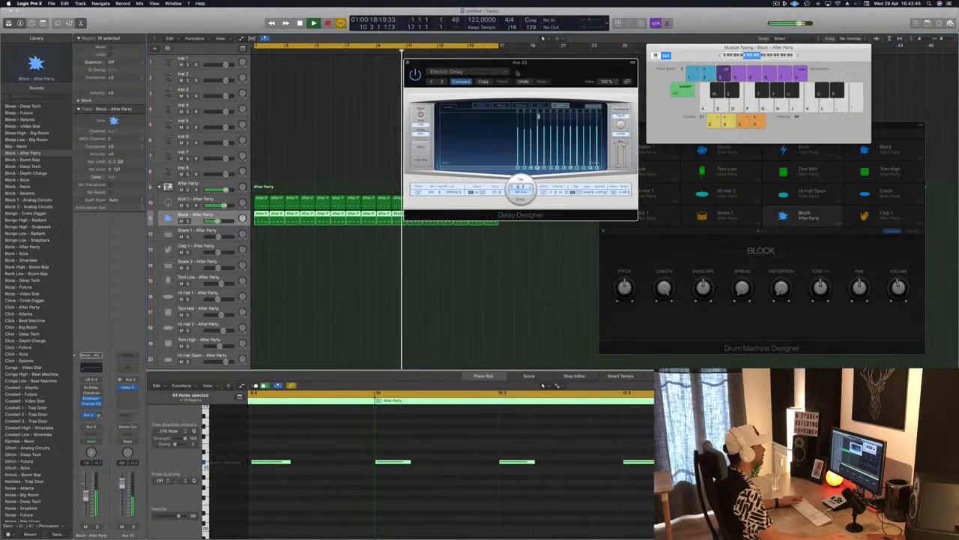
{"action": "key", "text": "]"}
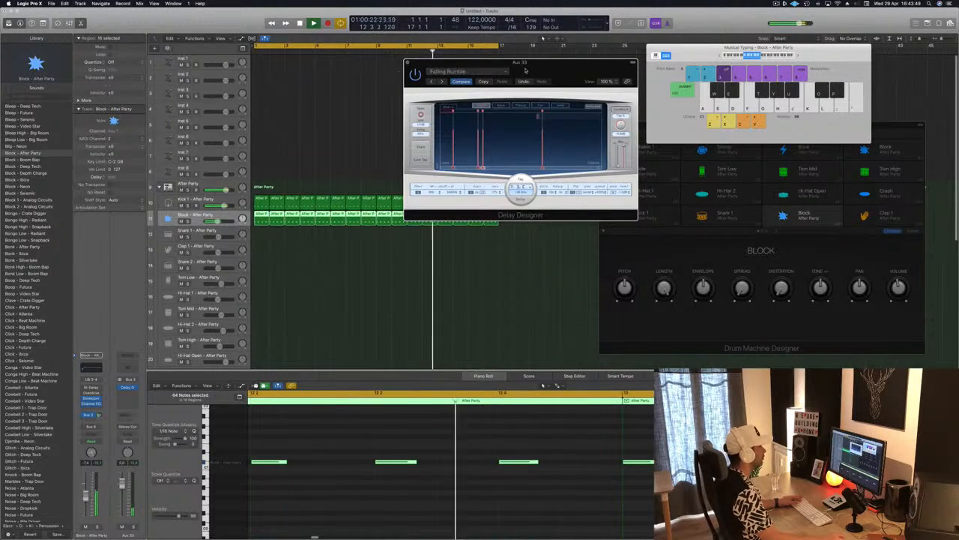
{"action": "left_click_drag", "start_coordinate": [546, 65], "coordinate": [570, 171]}
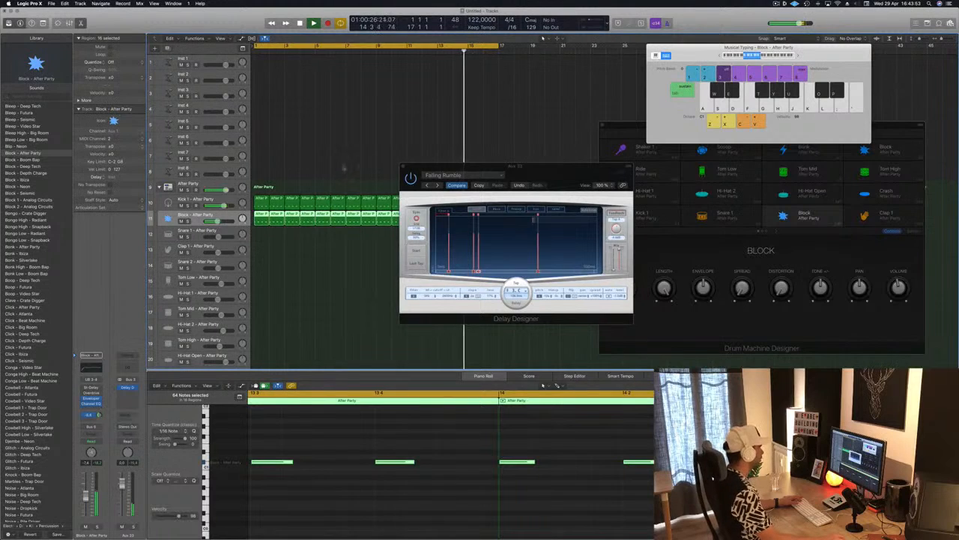
{"action": "left_click_drag", "start_coordinate": [503, 175], "coordinate": [402, 172]}
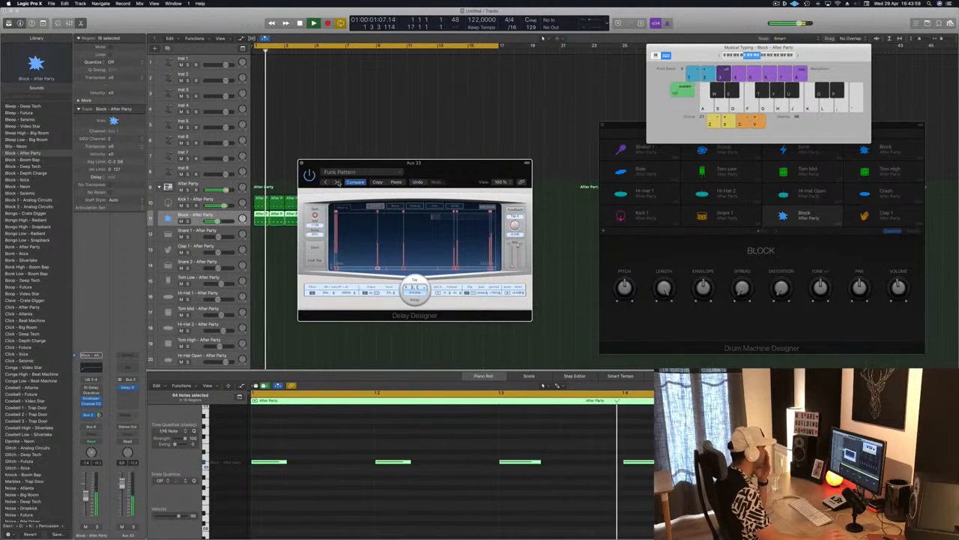
{"action": "left_click", "coordinate": [337, 182]}
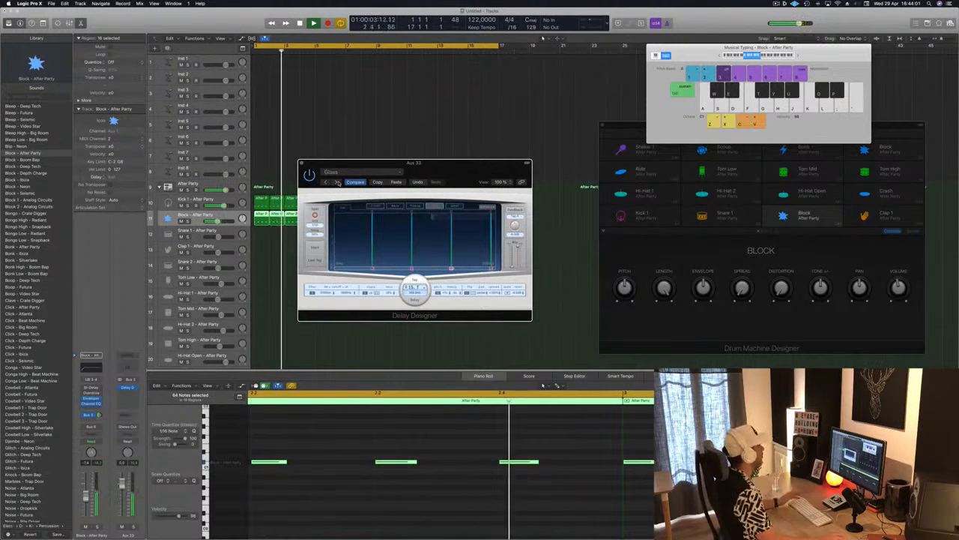
{"action": "left_click", "coordinate": [338, 182]}
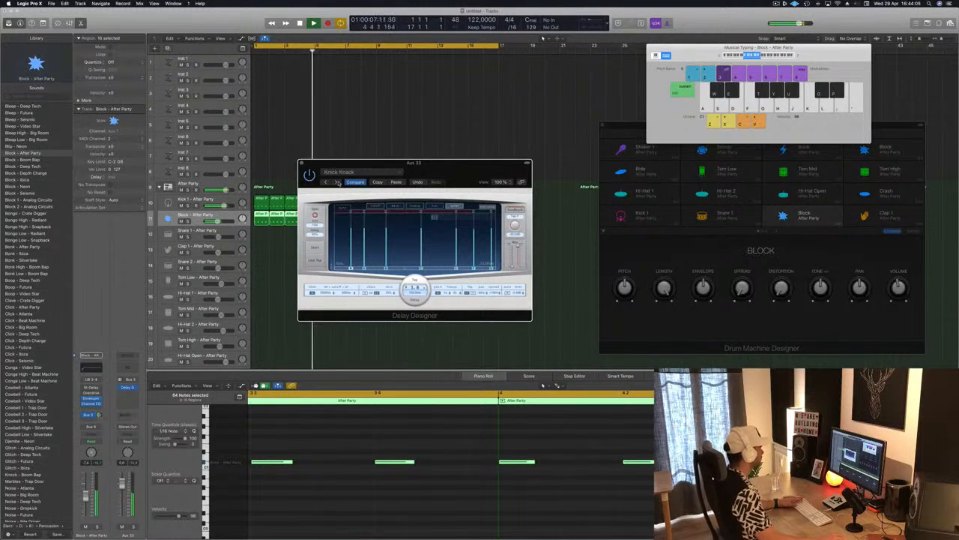
{"action": "left_click", "coordinate": [337, 182]}
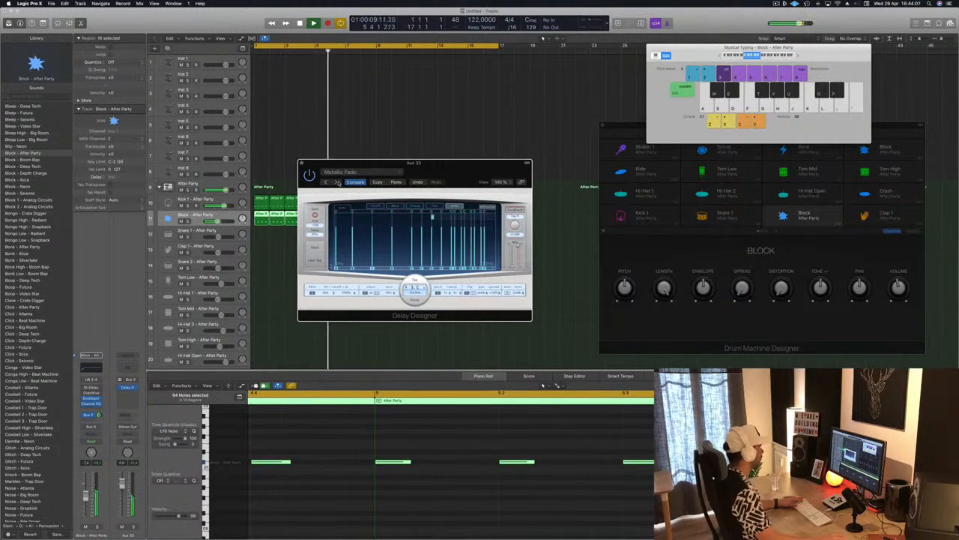
Step: Advance Delay Designer past Metallic Fade to the Resonant Pitch Climber preset
{"action": "left_click_drag", "start_coordinate": [458, 172], "coordinate": [438, 154]}
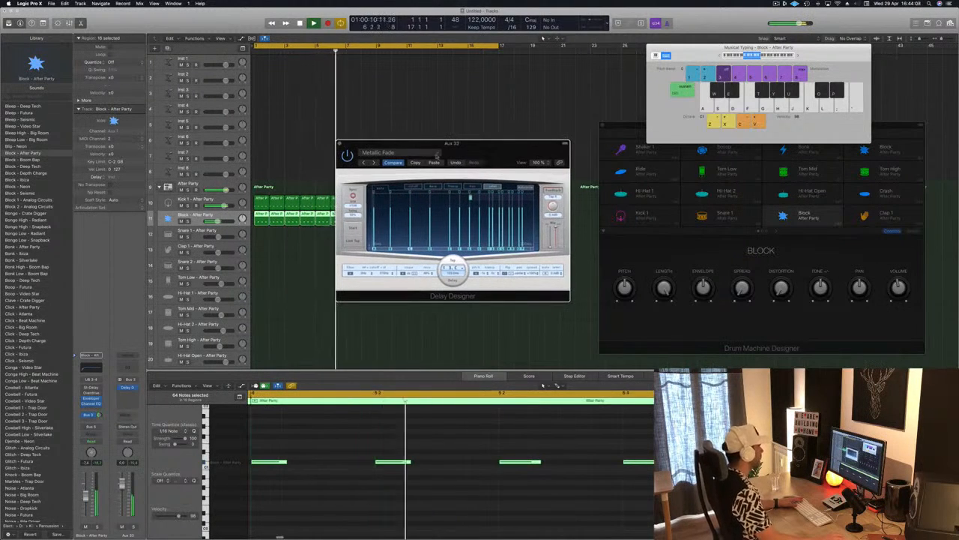
{"action": "left_click", "coordinate": [372, 163]}
{"action": "left_click_drag", "start_coordinate": [505, 153], "coordinate": [489, 168]}
{"action": "left_click", "coordinate": [378, 173]}
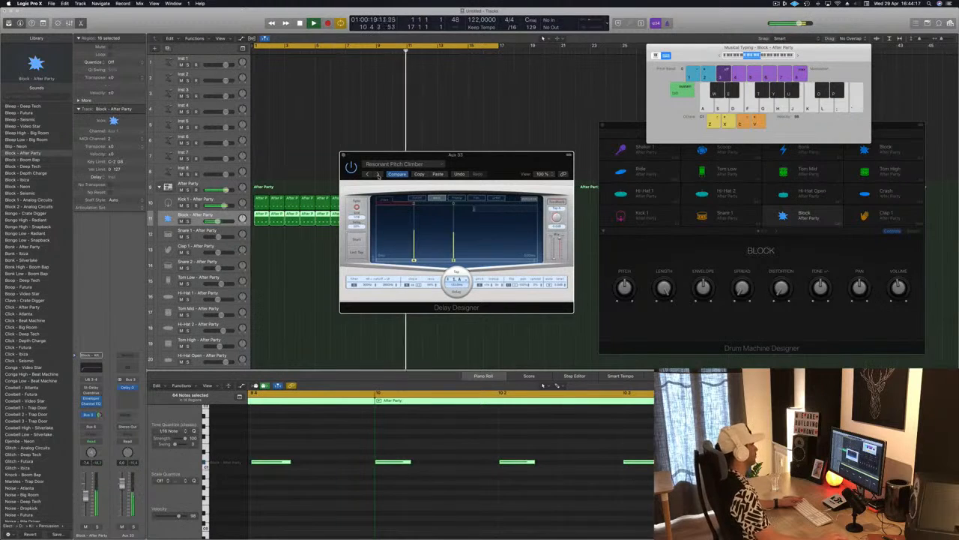
Step: Lower the Block channel's Bus 3 send level and set the channel's automation mode to Touch
{"action": "left_click_drag", "start_coordinate": [99, 414], "coordinate": [100, 421]}
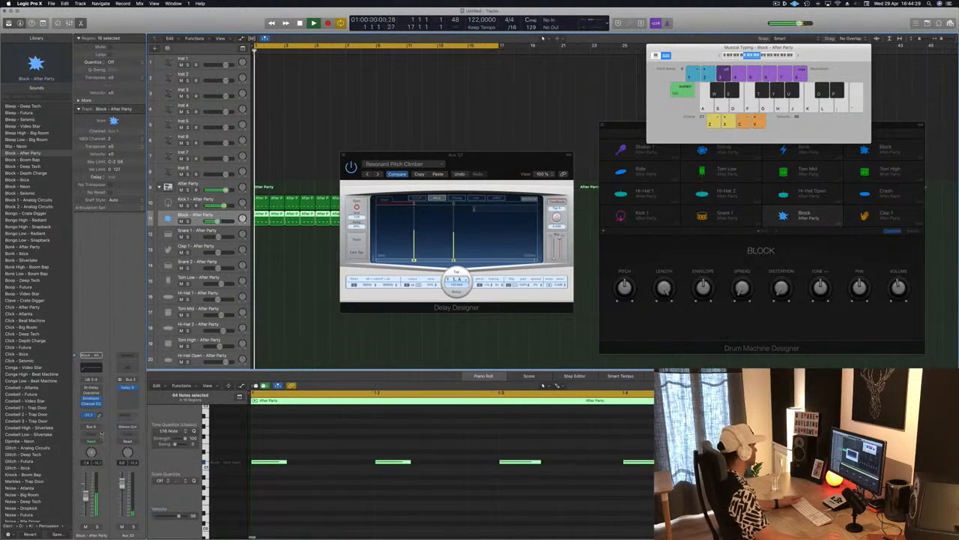
{"action": "left_click_drag", "start_coordinate": [482, 163], "coordinate": [663, 143]}
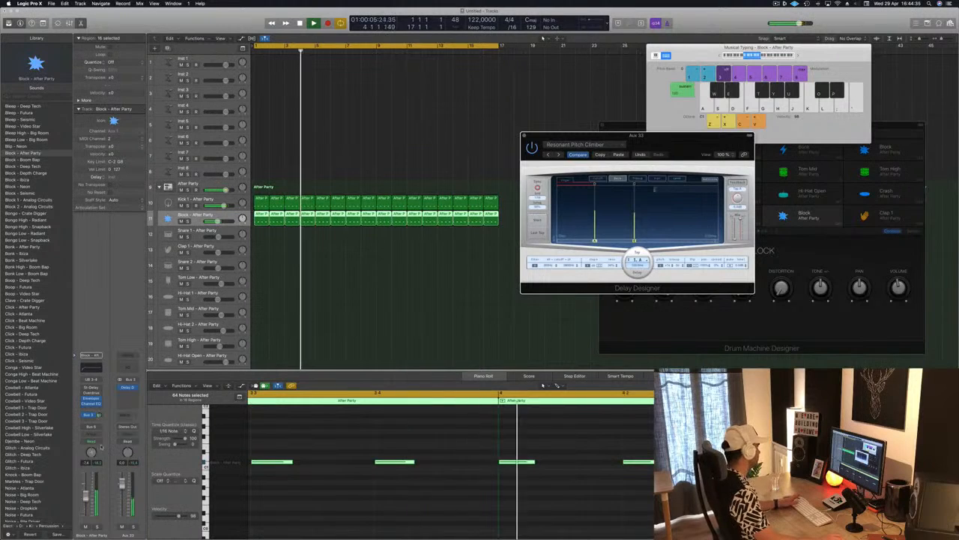
{"action": "left_click", "coordinate": [91, 443]}
{"action": "left_click", "coordinate": [100, 449]}
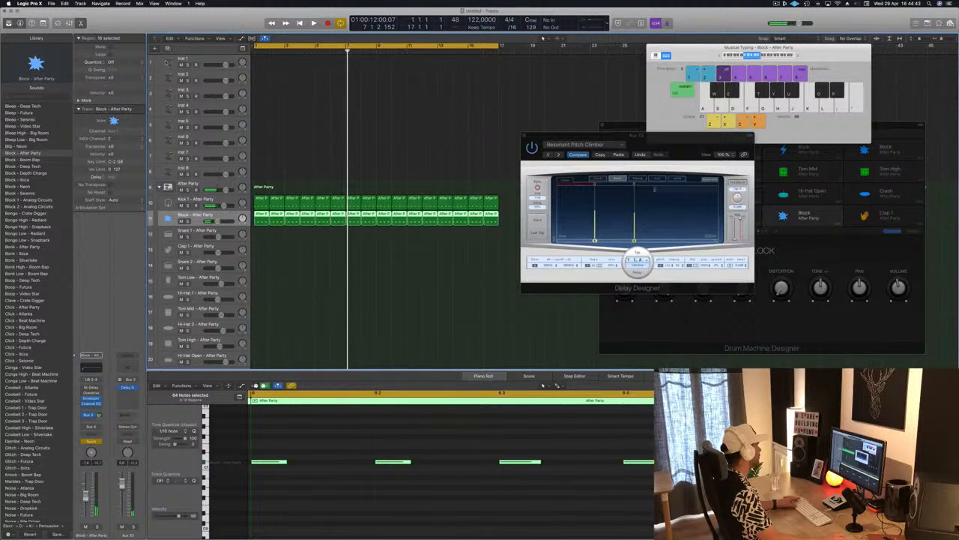
Step: Enlarge the Block - After Party track with Track Zoom and hide the Musical Typing keyboard
{"action": "key", "text": "ctrl+alt+super+t"}
{"action": "left_click", "coordinate": [108, 41]}
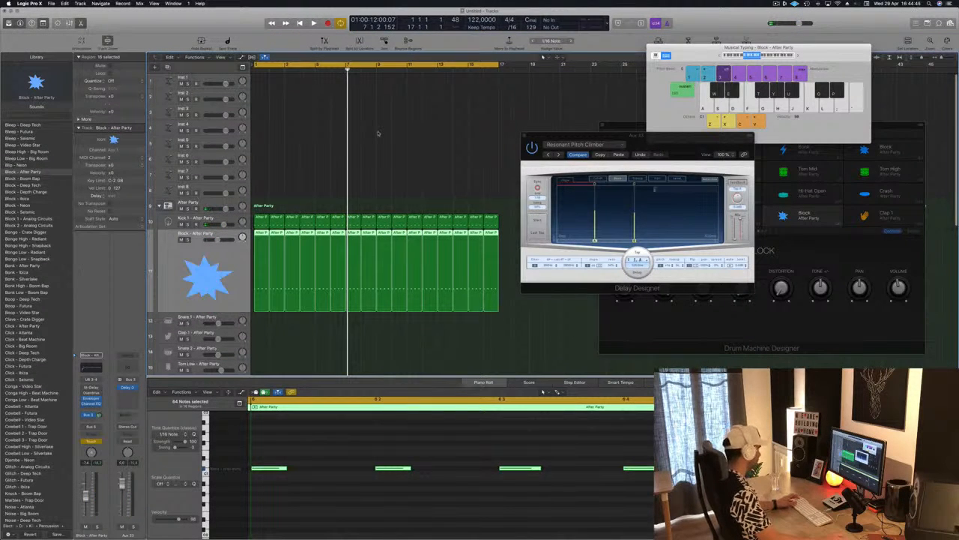
{"action": "left_click", "coordinate": [318, 168]}
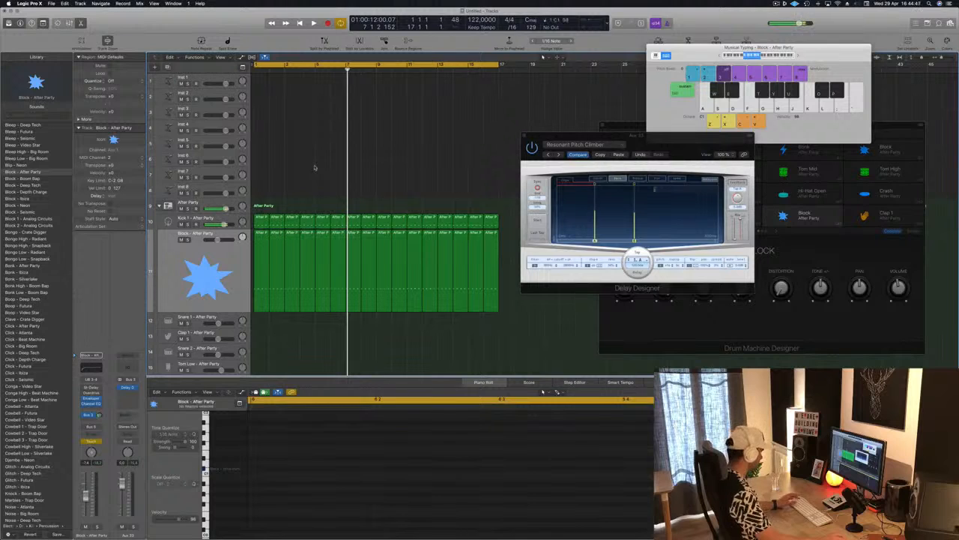
{"action": "key", "text": "super+k"}
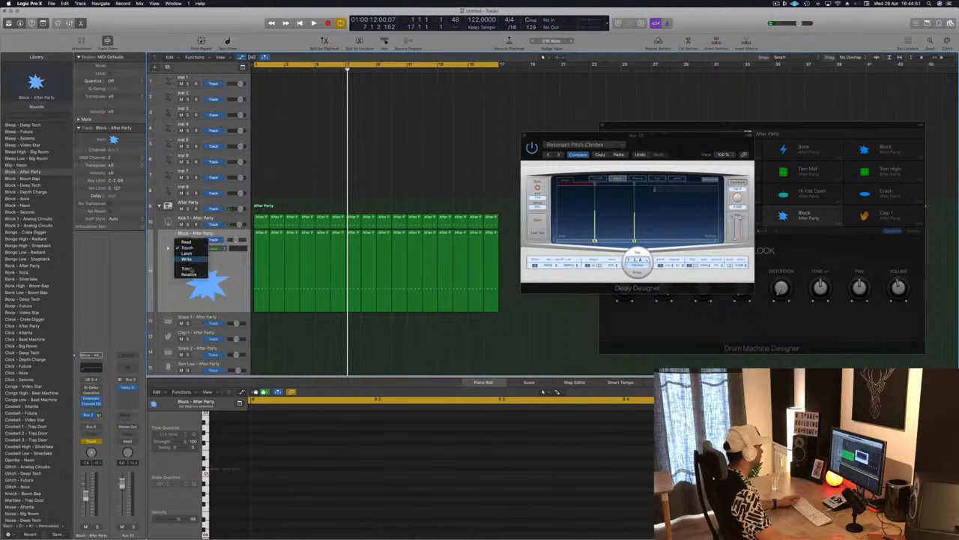
Step: Reveal the Block track's send automation lane and flatten the recorded spike just before bar 7
{"action": "left_click", "coordinate": [168, 249]}
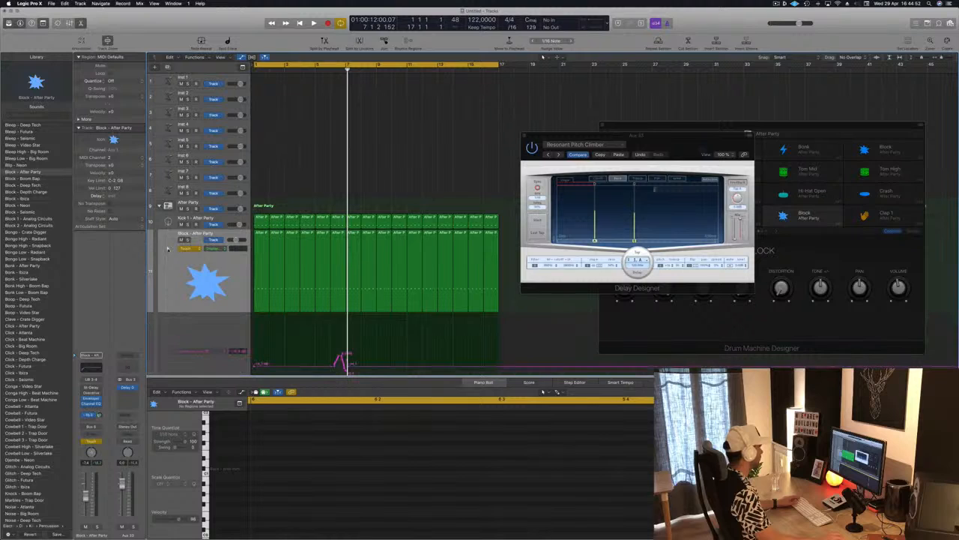
{"action": "scroll", "coordinate": [322, 225], "scroll_direction": "down", "scroll_amount": 2}
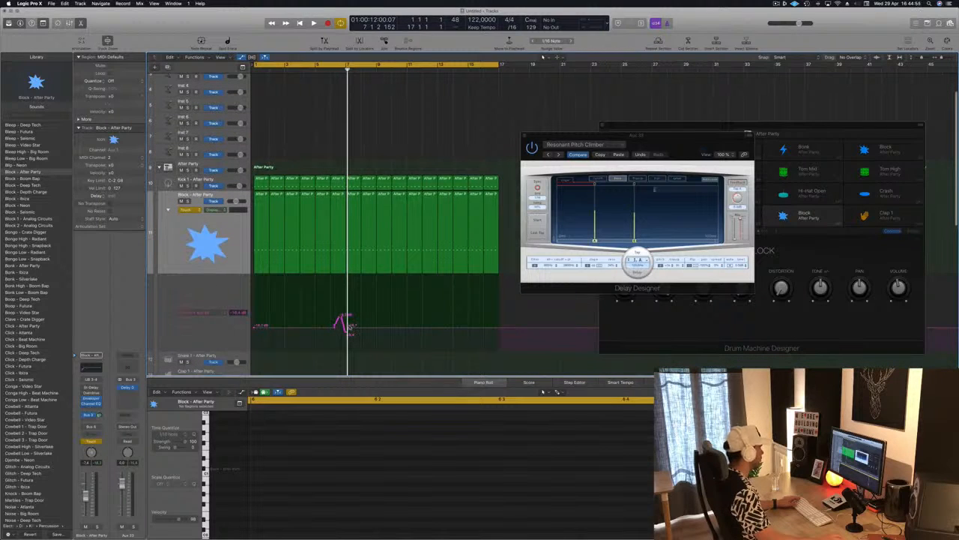
{"action": "left_click_drag", "start_coordinate": [350, 328], "coordinate": [331, 328]}
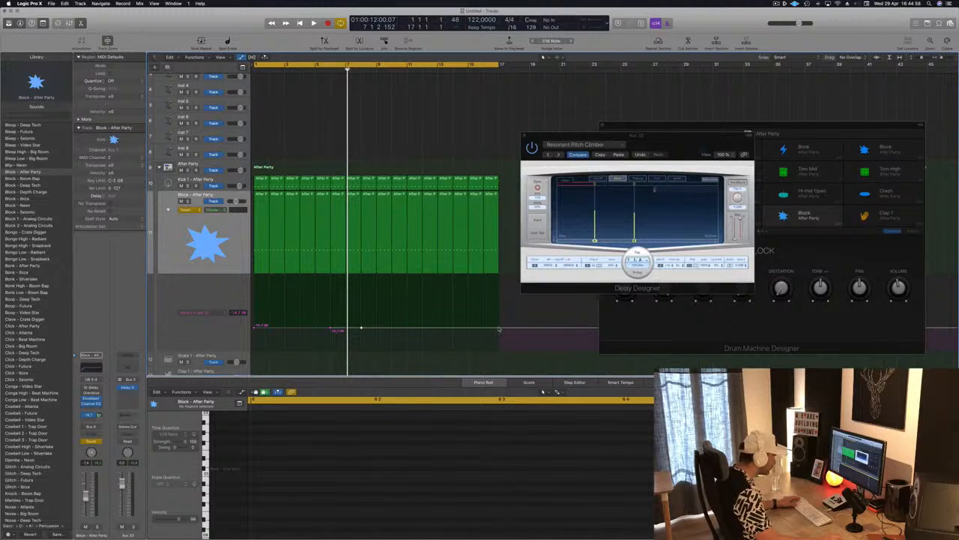
Step: Place a send automation point at bar 9 and raise it into a peak between bars 1 and 17 during playback
{"action": "left_click", "coordinate": [360, 328]}
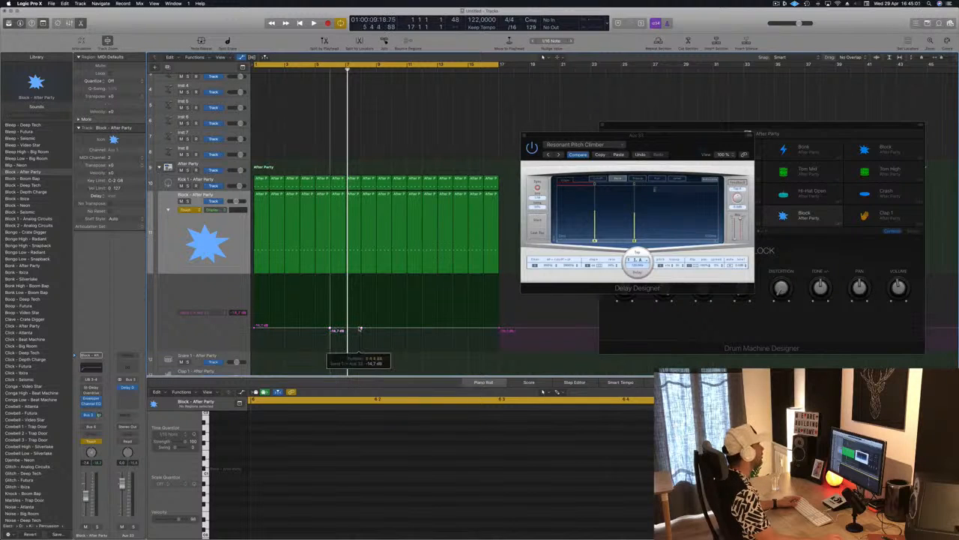
{"action": "left_click", "coordinate": [369, 330]}
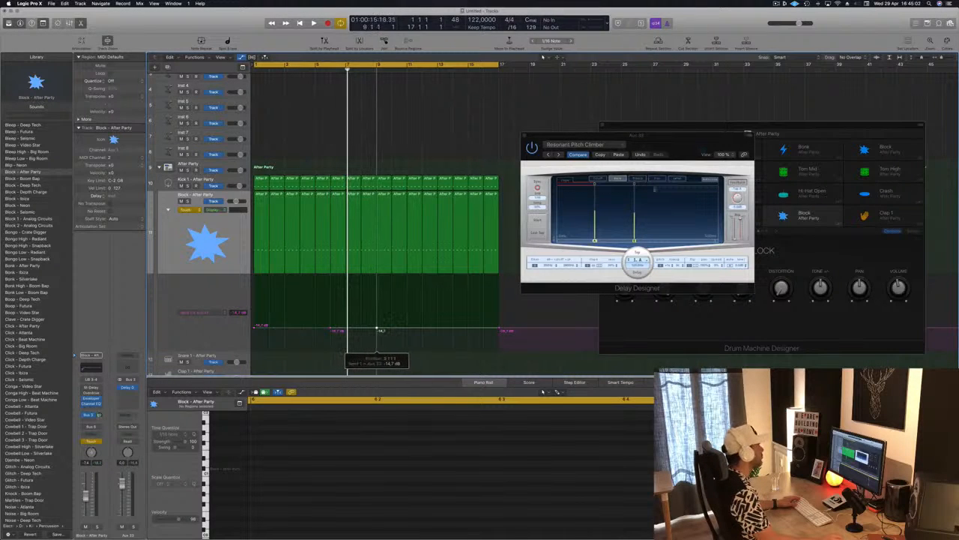
{"action": "left_click_drag", "start_coordinate": [380, 330], "coordinate": [377, 318]}
{"action": "key", "text": "space"}
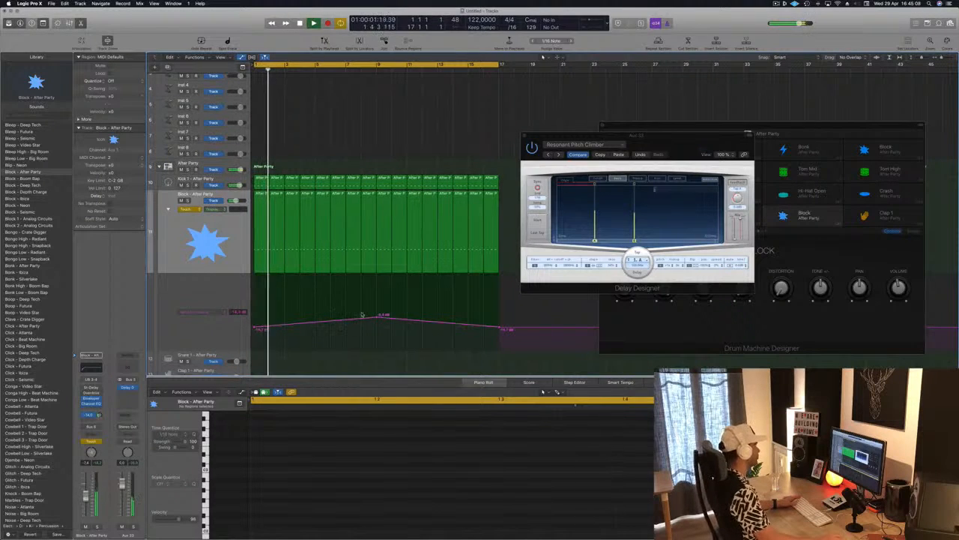
{"action": "left_click_drag", "start_coordinate": [377, 316], "coordinate": [377, 313]}
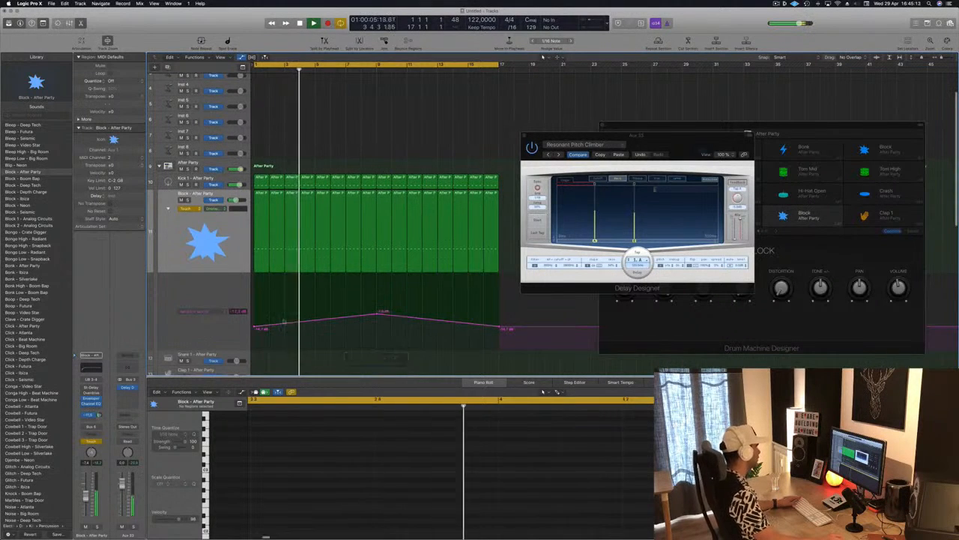
Step: Restart playback from the beginning and lower the send automation points at bars 1 and 17
{"action": "key", "text": "Return"}
{"action": "left_click_drag", "start_coordinate": [254, 327], "coordinate": [256, 341]}
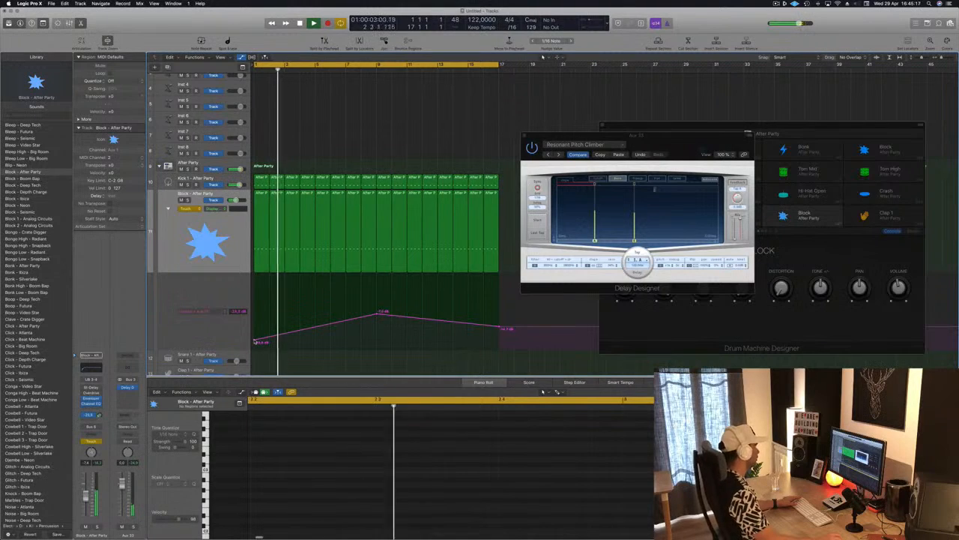
{"action": "left_click_drag", "start_coordinate": [501, 328], "coordinate": [501, 344]}
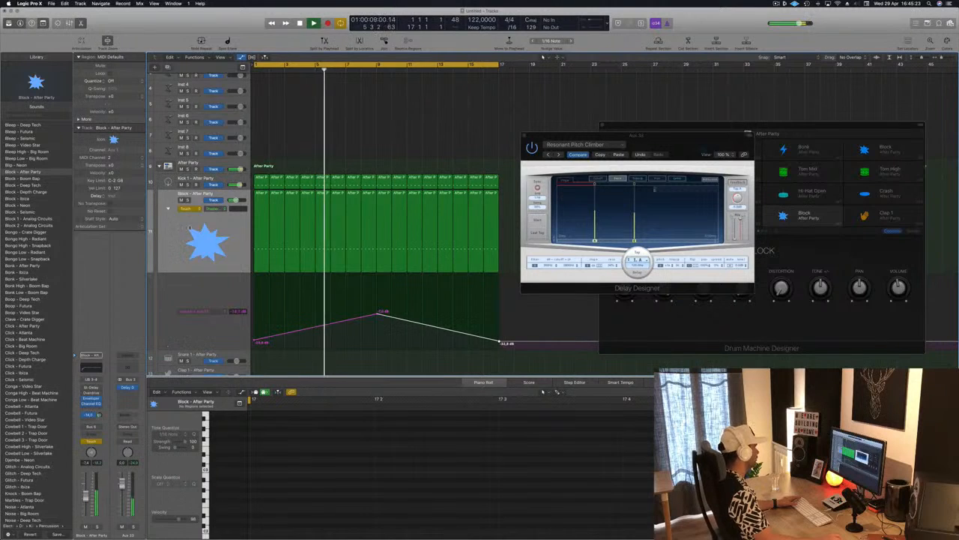
Step: Set the Block track's automation mode to Read and lower the send automation peak at bar 9
{"action": "left_click", "coordinate": [191, 209]}
{"action": "left_click", "coordinate": [185, 203]}
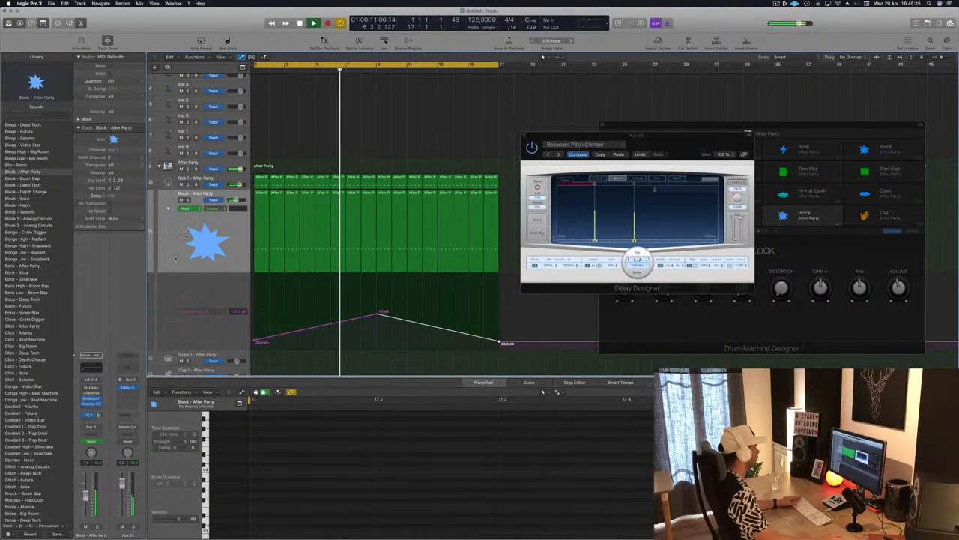
{"action": "left_click_drag", "start_coordinate": [377, 315], "coordinate": [375, 329]}
{"action": "left_click", "coordinate": [375, 330]}
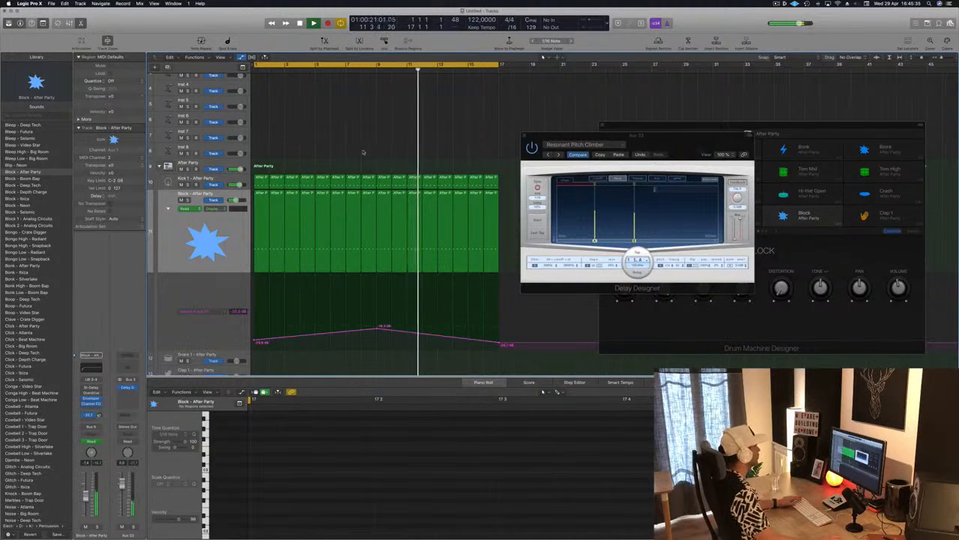
Step: Restart playback from the beginning and select the Hi-Hat 1 track in the After Party kit
{"action": "scroll", "coordinate": [363, 154], "scroll_direction": "down", "scroll_amount": 3}
{"action": "key", "text": "space"}
{"action": "key", "text": "space"}
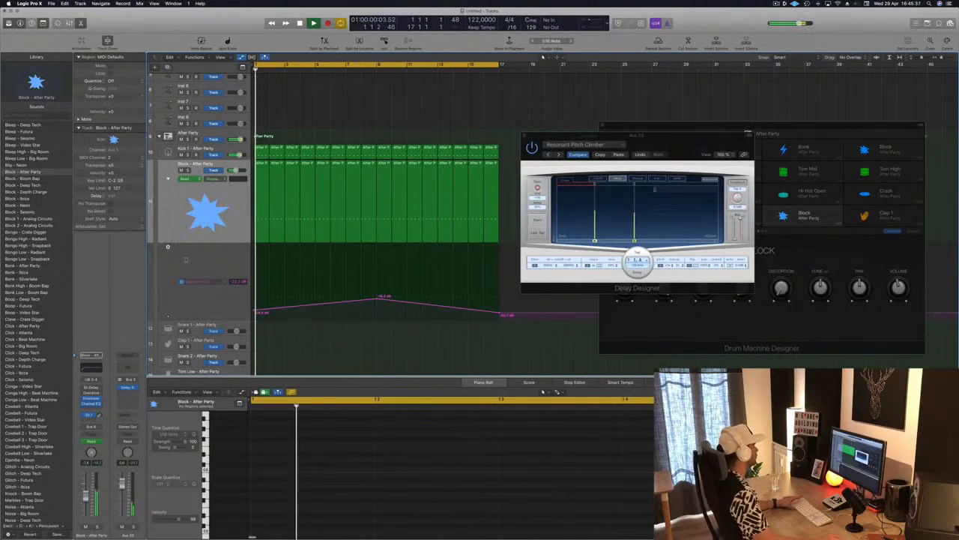
{"action": "scroll", "coordinate": [293, 308], "scroll_direction": "down", "scroll_amount": 3}
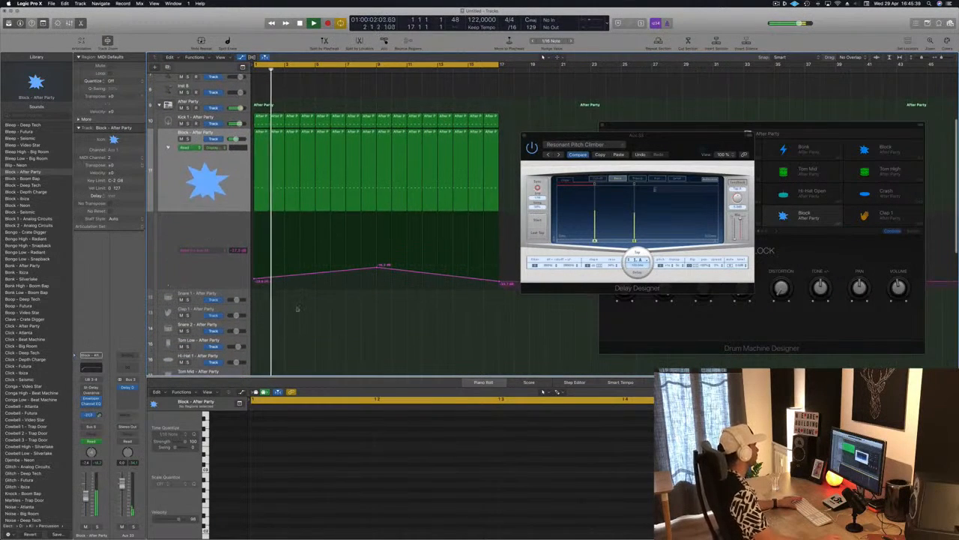
{"action": "scroll", "coordinate": [293, 308], "scroll_direction": "down", "scroll_amount": 2}
{"action": "key", "text": "space"}
{"action": "key", "text": "space"}
{"action": "left_click", "coordinate": [196, 280]}
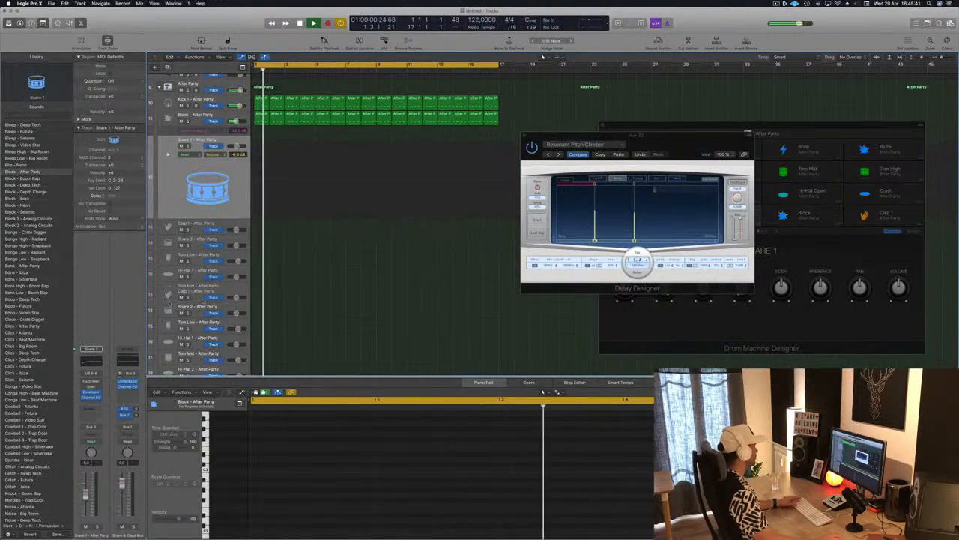
{"action": "key", "text": "space"}
{"action": "key", "text": "space"}
{"action": "scroll", "coordinate": [195, 303], "scroll_direction": "down", "scroll_amount": 2}
{"action": "left_click", "coordinate": [230, 256]}
{"action": "key", "text": "space"}
{"action": "key", "text": "space"}
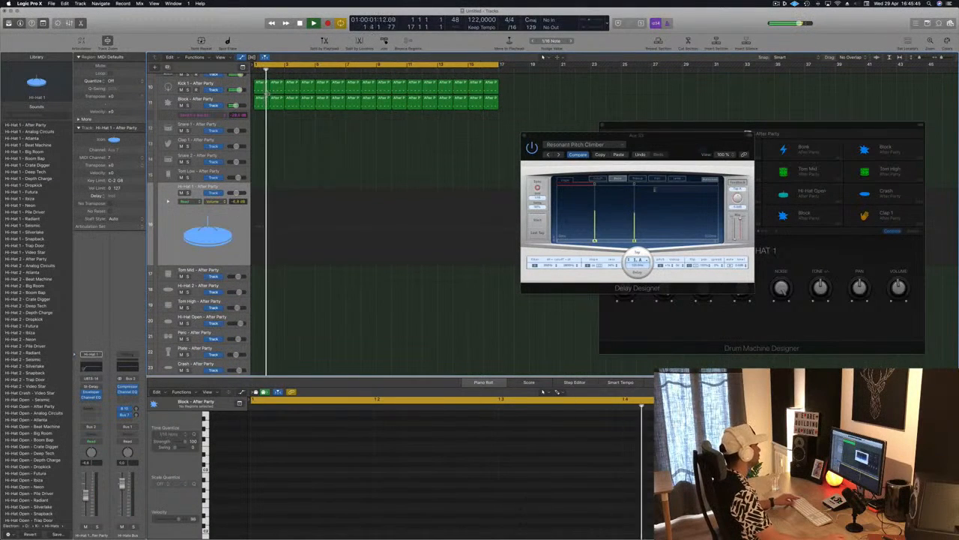
Step: Copy the Block track's first region onto Hi-Hat 1, then transpose its four notes up five semitones and shift them onto the off-beats
{"action": "left_click_drag", "start_coordinate": [262, 106], "coordinate": [259, 210]}
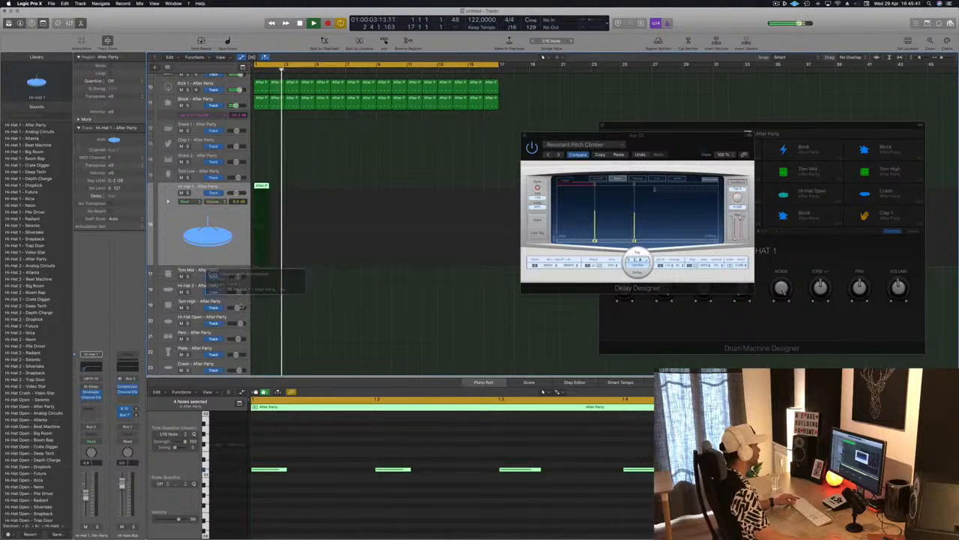
{"action": "left_click_drag", "start_coordinate": [272, 452], "coordinate": [647, 482]}
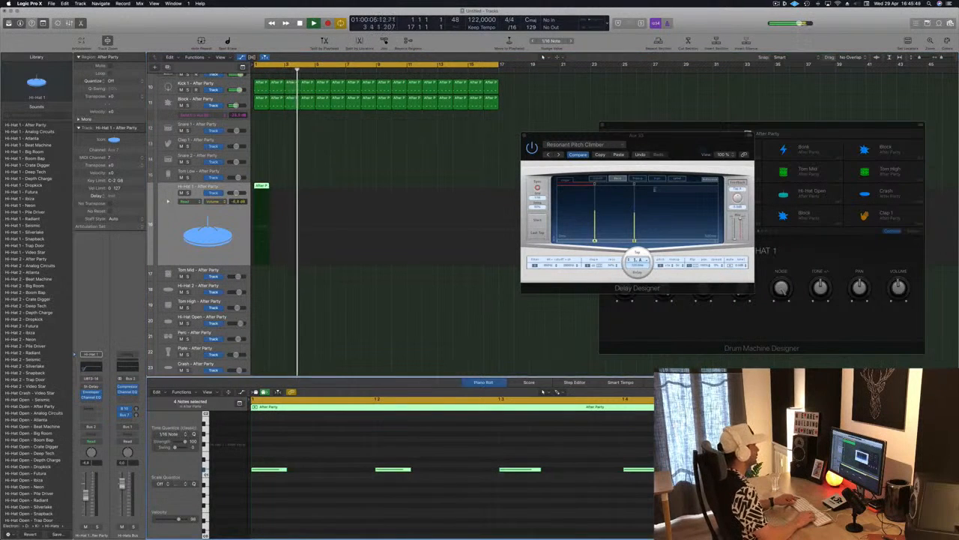
{"action": "key", "text": "alt+Up"}
{"action": "key", "text": "alt+Up"}
{"action": "key", "text": "alt+Up"}
{"action": "key", "text": "alt+Up"}
{"action": "key", "text": "alt+Up"}
{"action": "key", "text": "alt+Right"}
{"action": "key", "text": "alt+Right"}
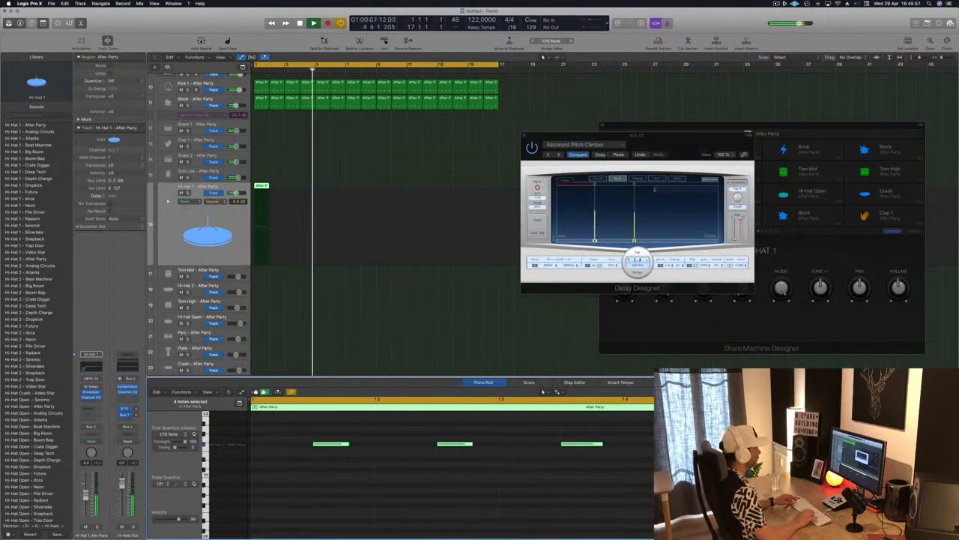
Step: Audition the Hi-Hat 1 pattern from the beginning and repeat its region to fill bars 1 to 17
{"action": "key", "text": "space"}
{"action": "key", "text": "space"}
{"action": "left_click", "coordinate": [207, 240]}
{"action": "key", "text": "space"}
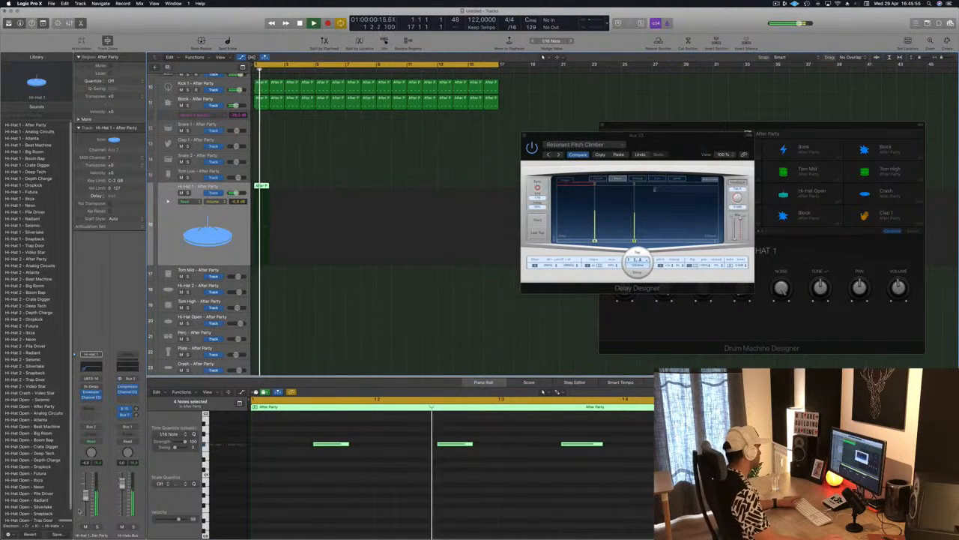
{"action": "key", "text": "space"}
{"action": "left_click_drag", "start_coordinate": [262, 186], "coordinate": [291, 190]}
{"action": "left_click", "coordinate": [262, 186], "text": "shift"}
{"action": "mouse_move", "coordinate": [330, 193]}
{"action": "left_mouse_down"}
{"action": "mouse_move", "coordinate": [263, 188]}
{"action": "mouse_move", "coordinate": [319, 192]}
{"action": "left_mouse_up"}
{"action": "left_click", "coordinate": [382, 183]}
{"action": "mouse_move", "coordinate": [381, 182]}
{"action": "left_mouse_down"}
{"action": "mouse_move", "coordinate": [260, 188]}
{"action": "mouse_move", "coordinate": [384, 188]}
{"action": "left_mouse_up"}
{"action": "left_click", "coordinate": [777, 4]}
{"action": "left_click", "coordinate": [751, 15]}
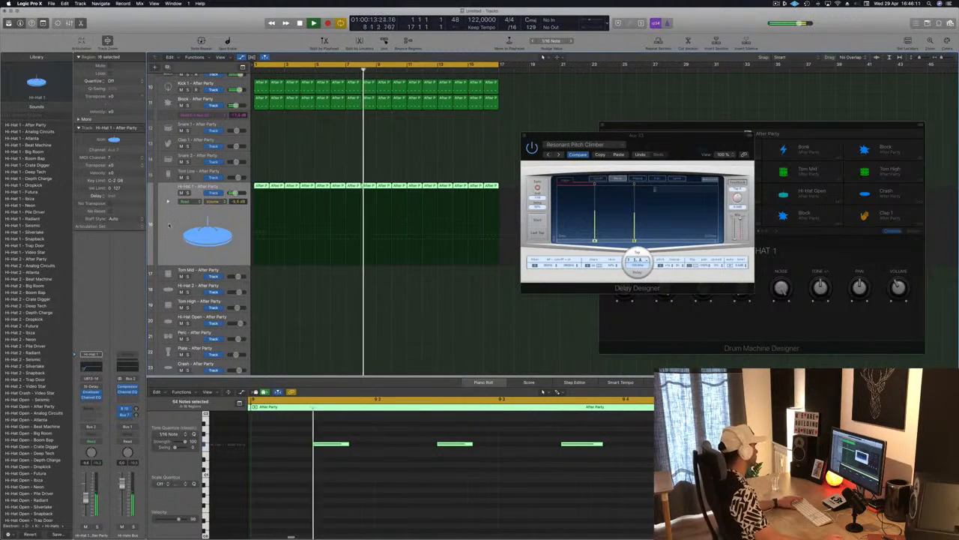
Step: Add a send from the Hi-Hat 1 channel to Bus 11
{"action": "left_click", "coordinate": [91, 403]}
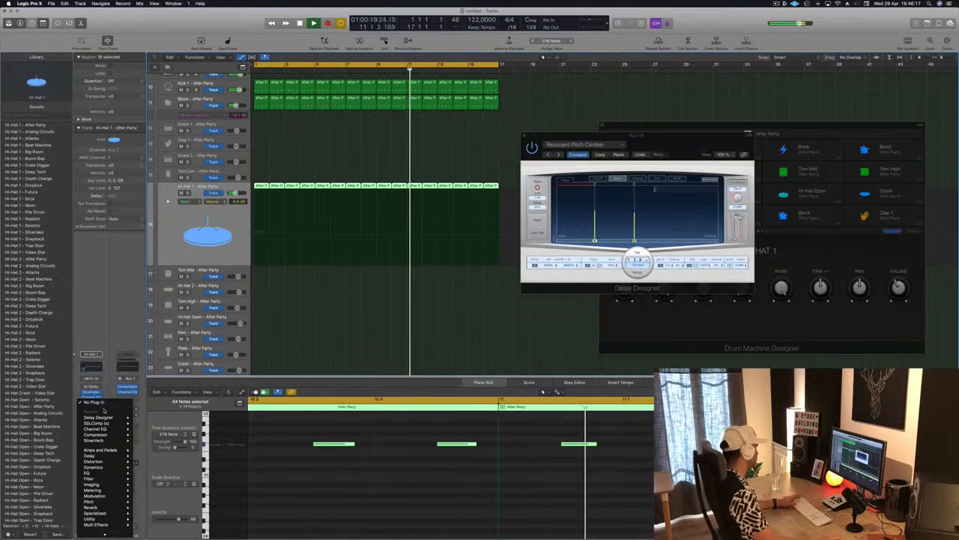
{"action": "left_click", "coordinate": [110, 380]}
{"action": "left_click", "coordinate": [89, 410]}
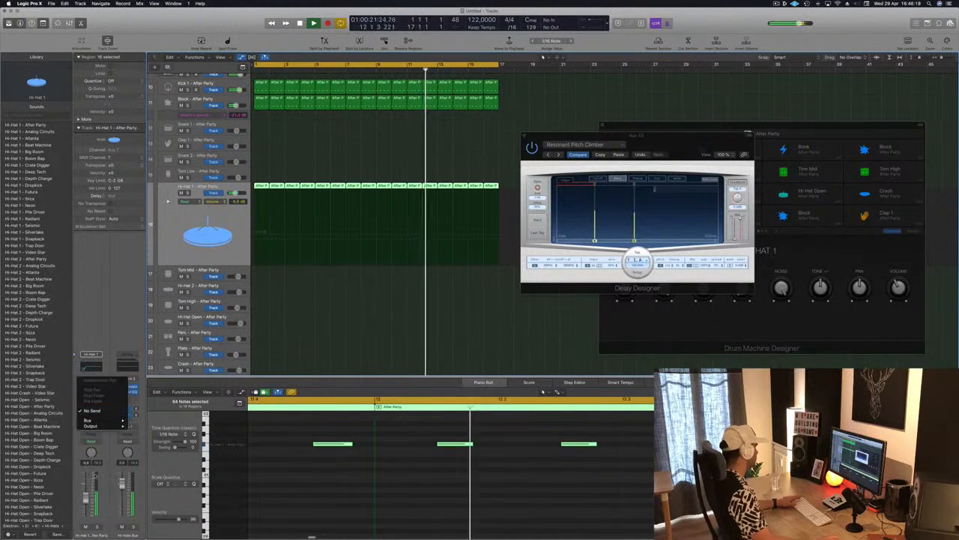
{"action": "mouse_move", "coordinate": [105, 422]}
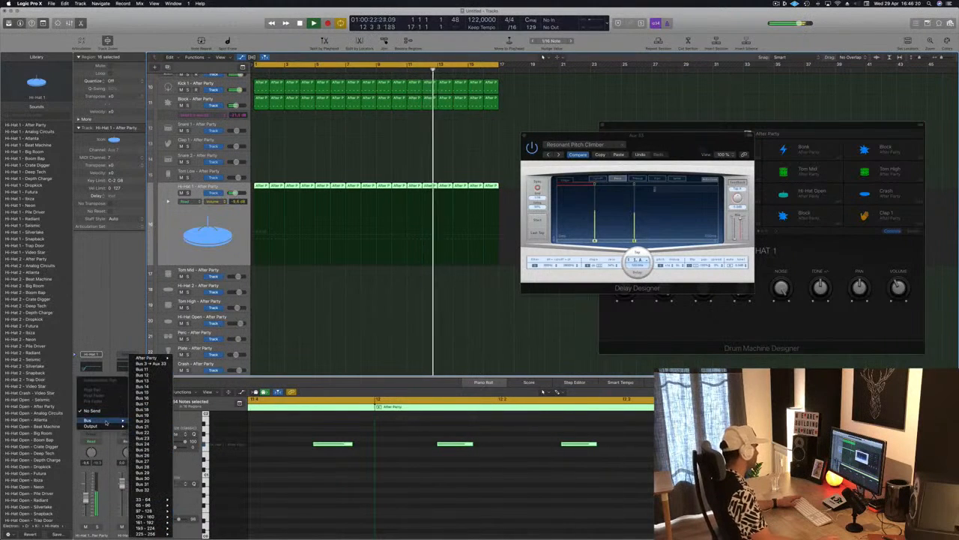
{"action": "left_click", "coordinate": [143, 380]}
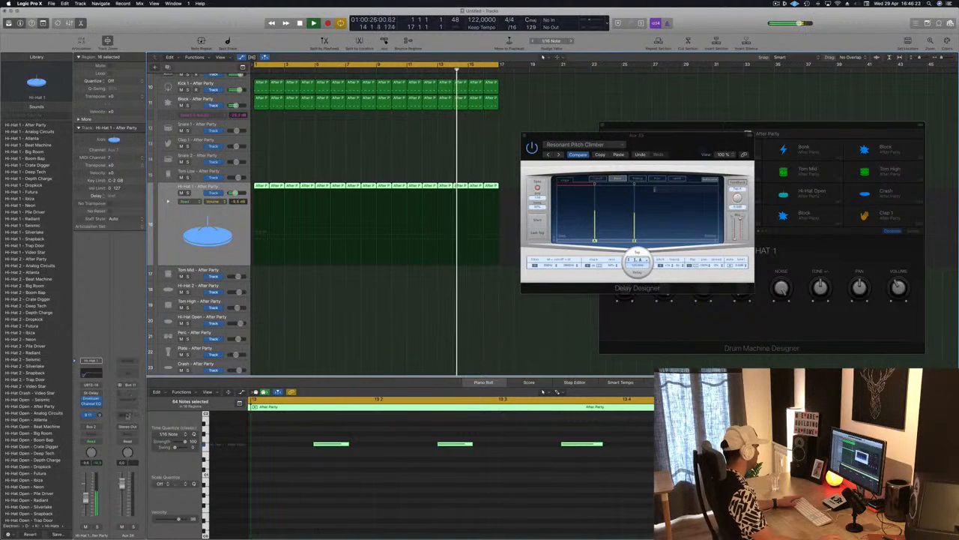
Step: Insert a stereo SilverVerb on the aux channel fed by Bus 11
{"action": "left_click", "coordinate": [127, 399]}
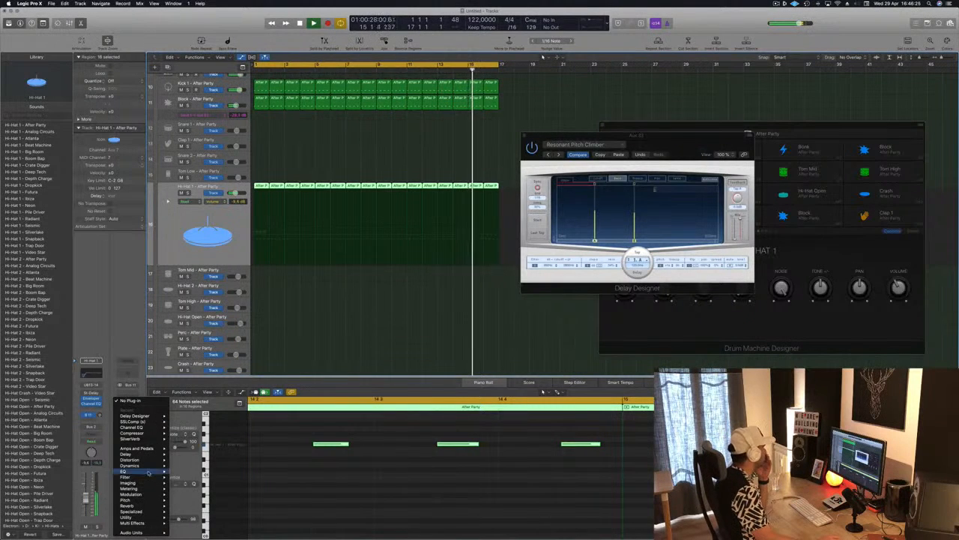
{"action": "mouse_move", "coordinate": [146, 438]}
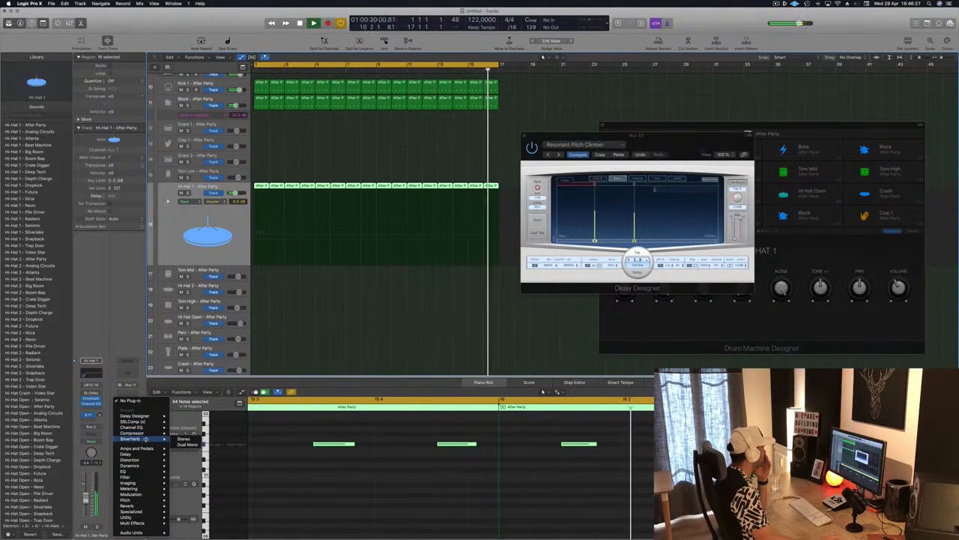
{"action": "left_click", "coordinate": [183, 437]}
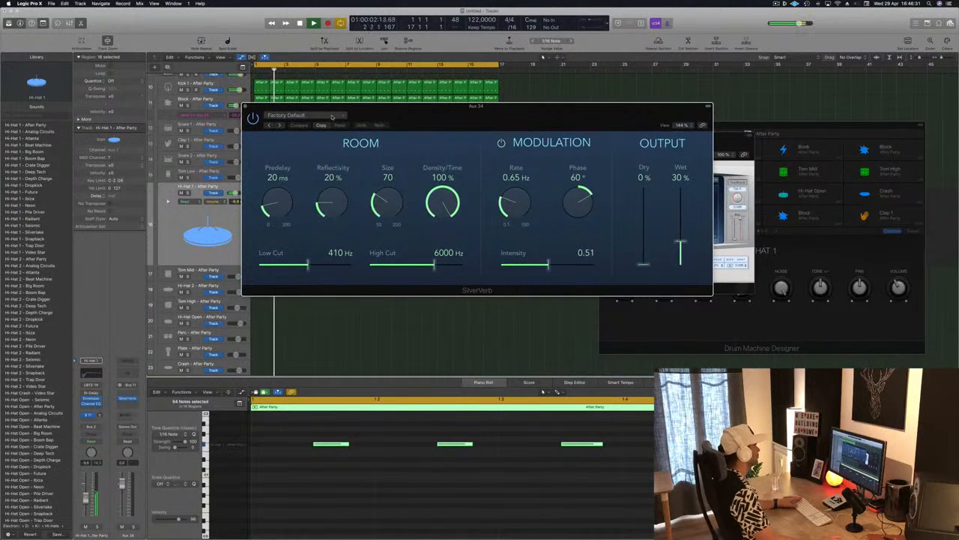
Step: Load SilverVerb's Metal Stairwell factory preset and set the Wet output to 100 %
{"action": "left_click", "coordinate": [332, 116]}
{"action": "mouse_move", "coordinate": [330, 246]}
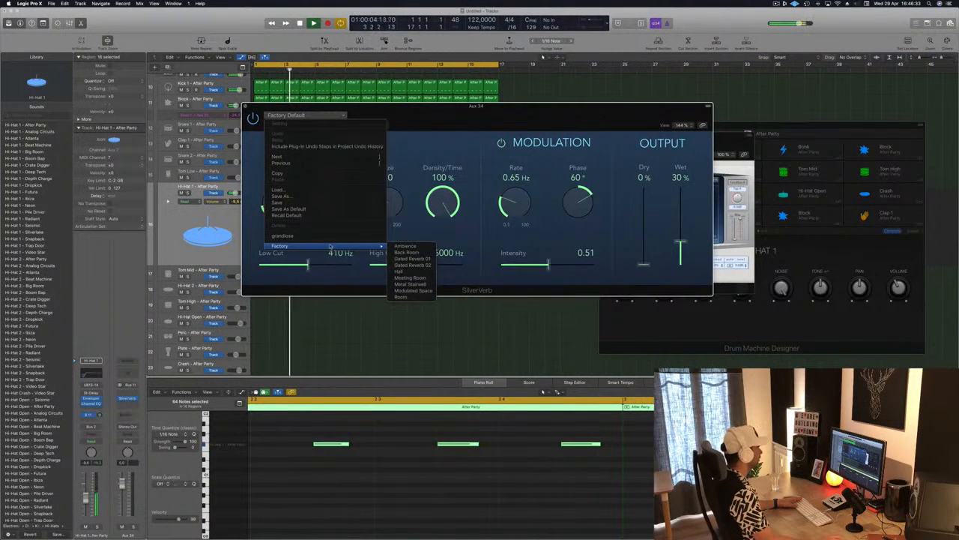
{"action": "left_click", "coordinate": [418, 278]}
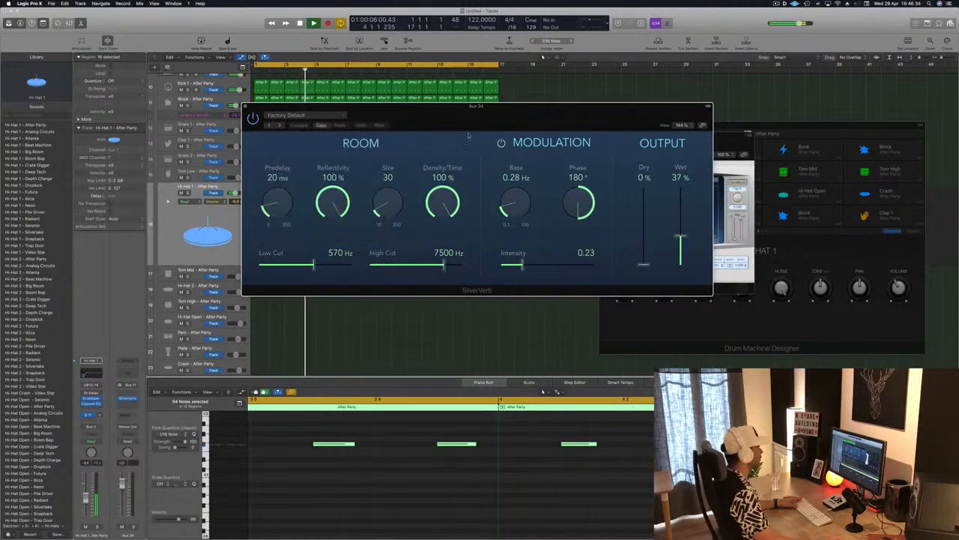
{"action": "left_click_drag", "start_coordinate": [819, 252], "coordinate": [817, 196]}
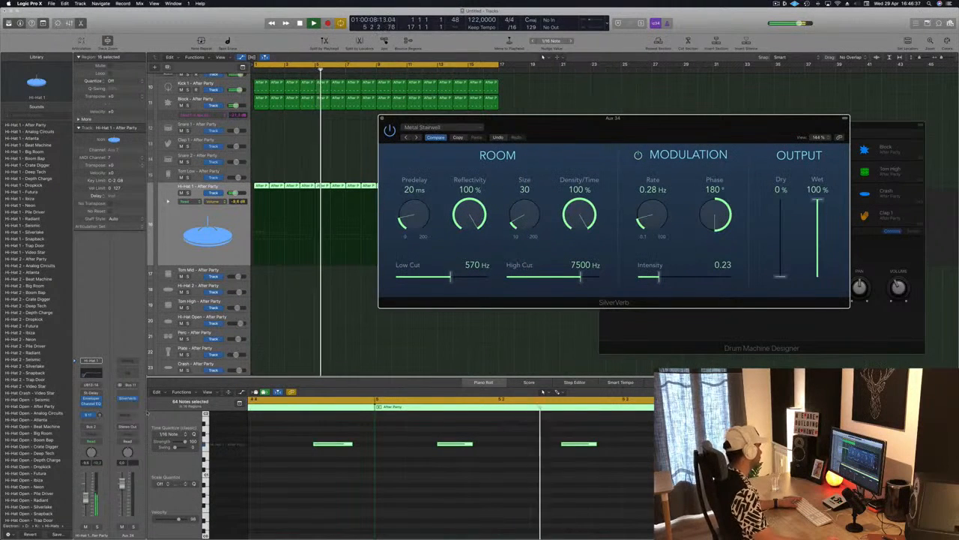
Step: Adjust the Hi-Hat 1 channel's Bus 11 send level and move the SilverVerb window away from the regions
{"action": "left_click", "coordinate": [101, 415]}
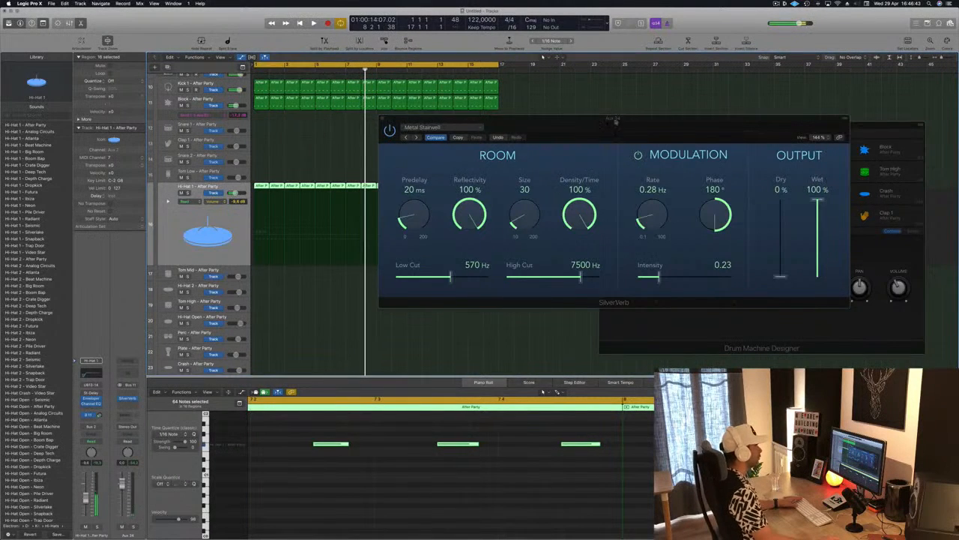
{"action": "left_click_drag", "start_coordinate": [627, 119], "coordinate": [733, 117]}
{"action": "key", "text": "Return"}
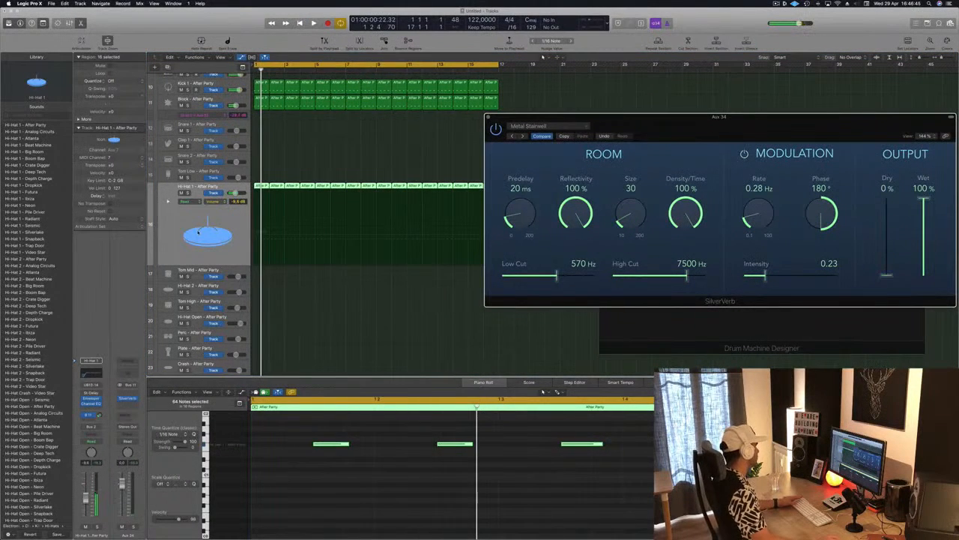
Step: Set Hi-Hat 1's automation mode to Touch, write the send level during playback and lower its automation to a flat line
{"action": "left_click", "coordinate": [99, 442]}
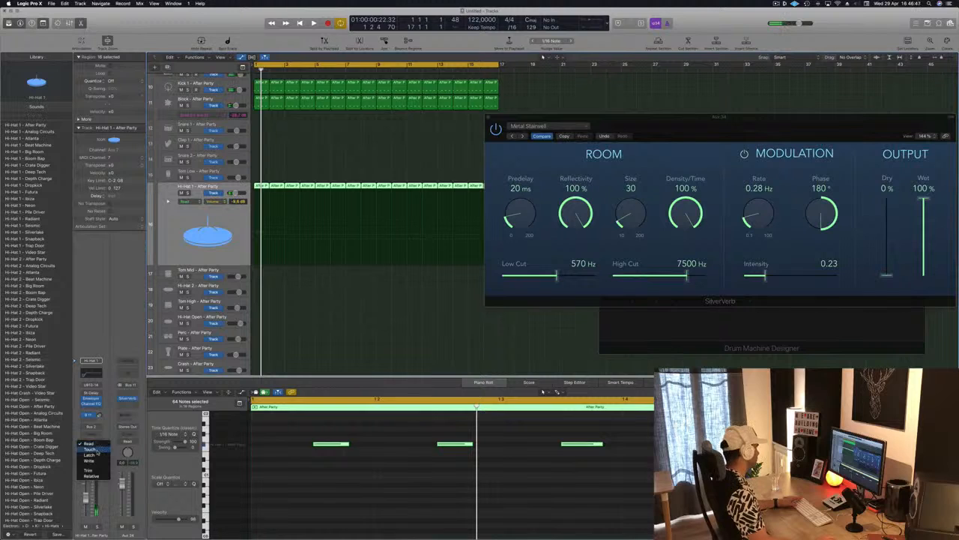
{"action": "key", "text": "space"}
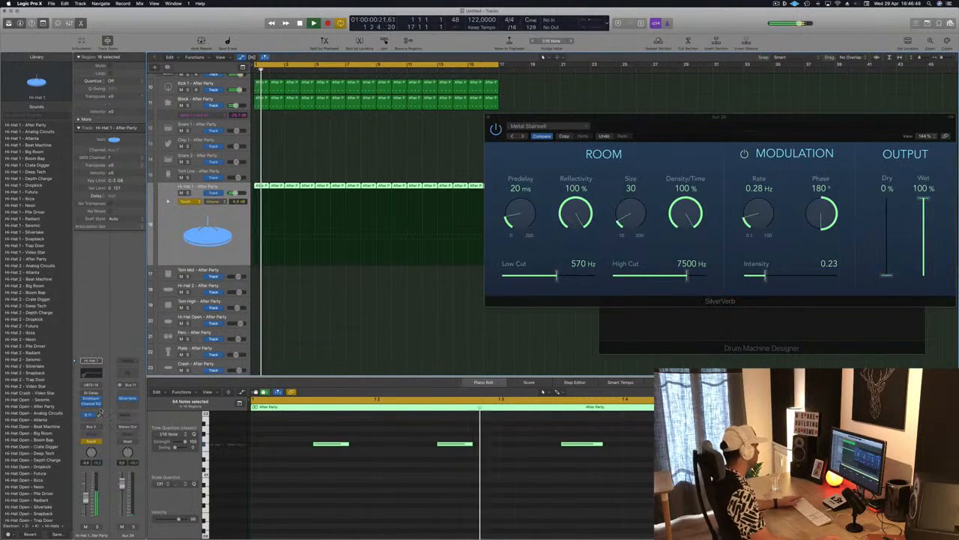
{"action": "left_click_drag", "start_coordinate": [265, 249], "coordinate": [242, 254]}
{"action": "left_click_drag", "start_coordinate": [651, 116], "coordinate": [814, 118]}
{"action": "key", "text": "Return"}
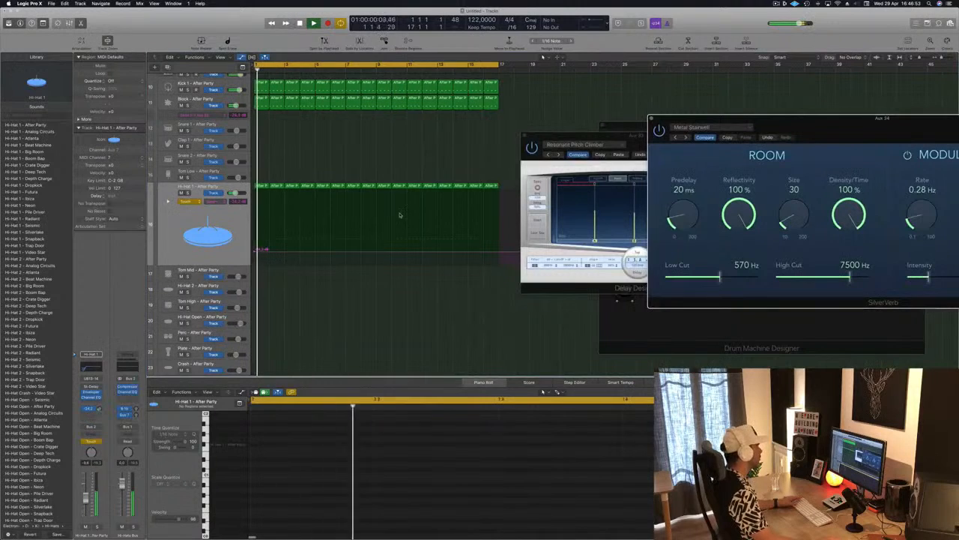
Step: Add a send automation point at bar 9 on Hi-Hat 1 and raise the points at bars 1 and 17 above it
{"action": "left_click", "coordinate": [376, 253]}
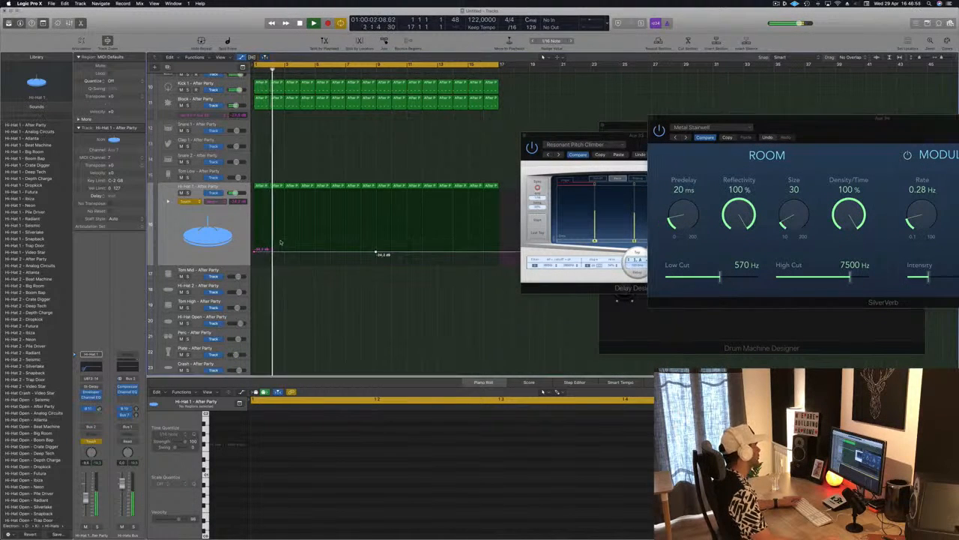
{"action": "left_click_drag", "start_coordinate": [253, 251], "coordinate": [255, 245]}
{"action": "key", "text": "Return"}
{"action": "left_click_drag", "start_coordinate": [501, 254], "coordinate": [500, 242]}
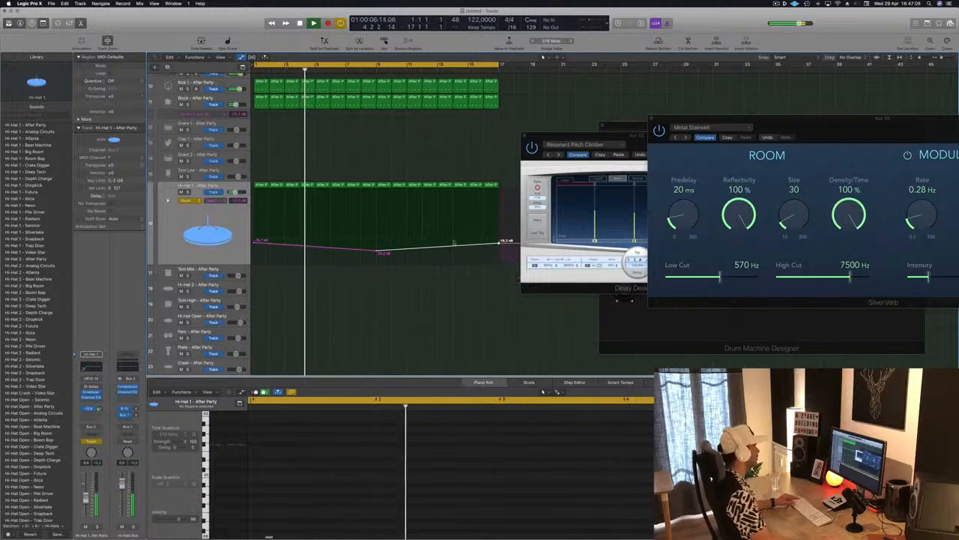
Step: Set the Hi-Hat 1 track's automation mode to Read
{"action": "scroll", "coordinate": [455, 242], "scroll_direction": "down", "scroll_amount": 3}
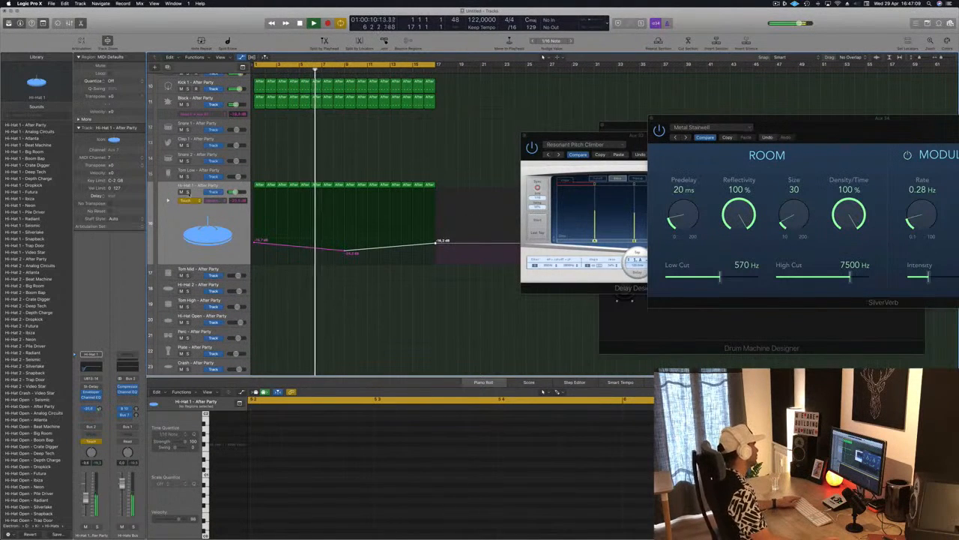
{"action": "left_click", "coordinate": [193, 201]}
{"action": "left_click", "coordinate": [193, 192]}
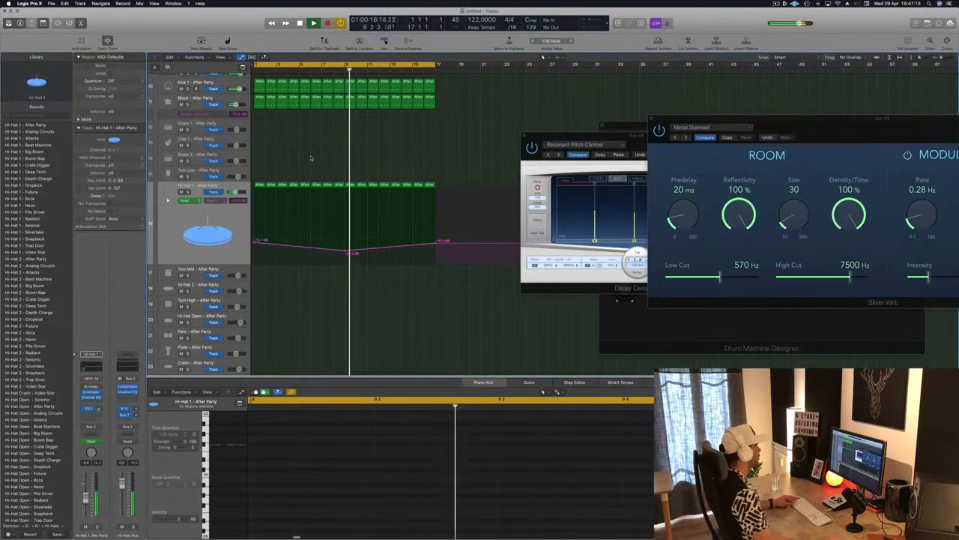
Step: Copy the Block track's first region onto the Perc track and transpose its four notes up to the Perc sound
{"action": "scroll", "coordinate": [311, 156], "scroll_direction": "down", "scroll_amount": 4}
{"action": "scroll", "coordinate": [307, 157], "scroll_direction": "down", "scroll_amount": 3}
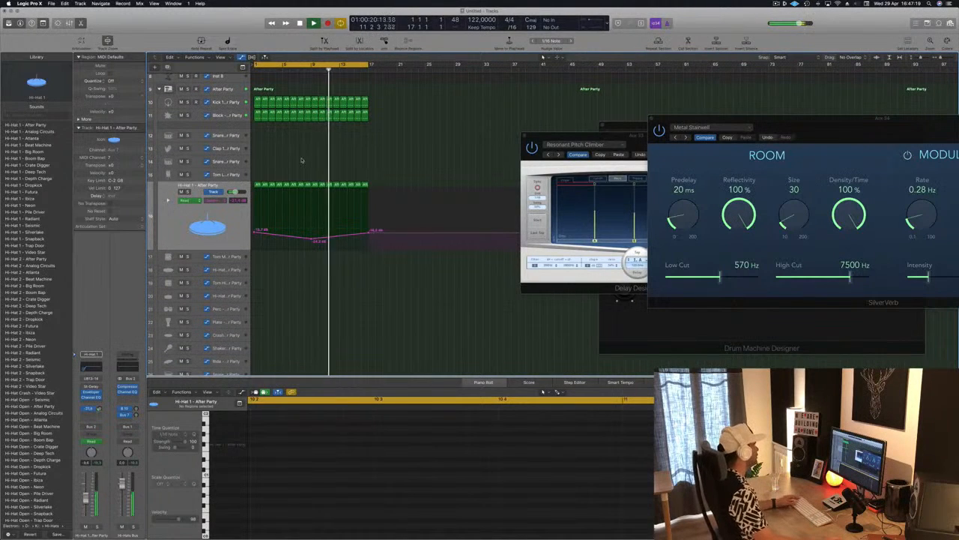
{"action": "scroll", "coordinate": [286, 217], "scroll_direction": "down", "scroll_amount": 2}
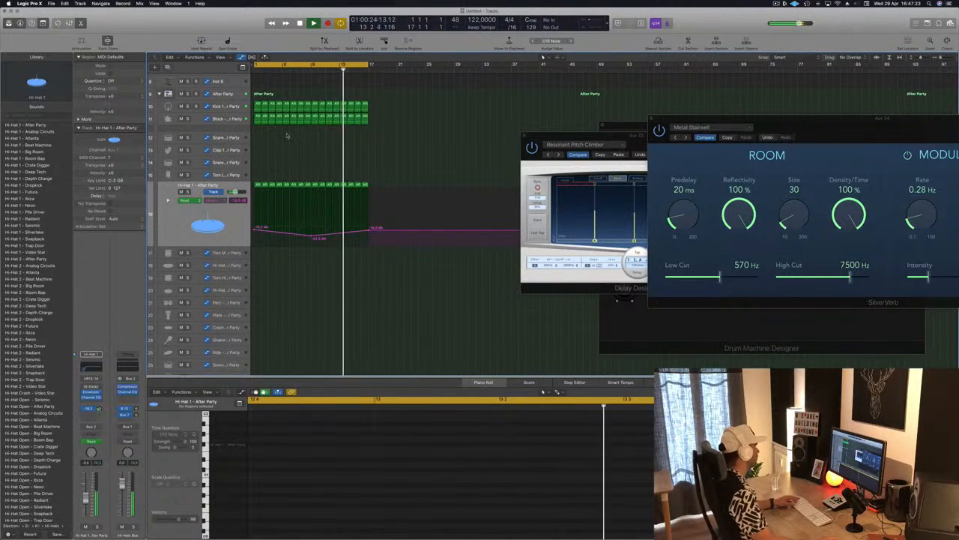
{"action": "left_click_drag", "start_coordinate": [254, 122], "coordinate": [257, 302]}
{"action": "left_click_drag", "start_coordinate": [271, 457], "coordinate": [647, 501]}
{"action": "key", "text": "alt+Up"}
{"action": "key", "text": "alt+Up"}
{"action": "key", "text": "alt+Up"}
{"action": "key", "text": "alt+Up"}
{"action": "key", "text": "alt+Up"}
{"action": "key", "text": "alt+Up"}
{"action": "key", "text": "alt+Up"}
{"action": "key", "text": "alt+Up"}
{"action": "key", "text": "alt+Up"}
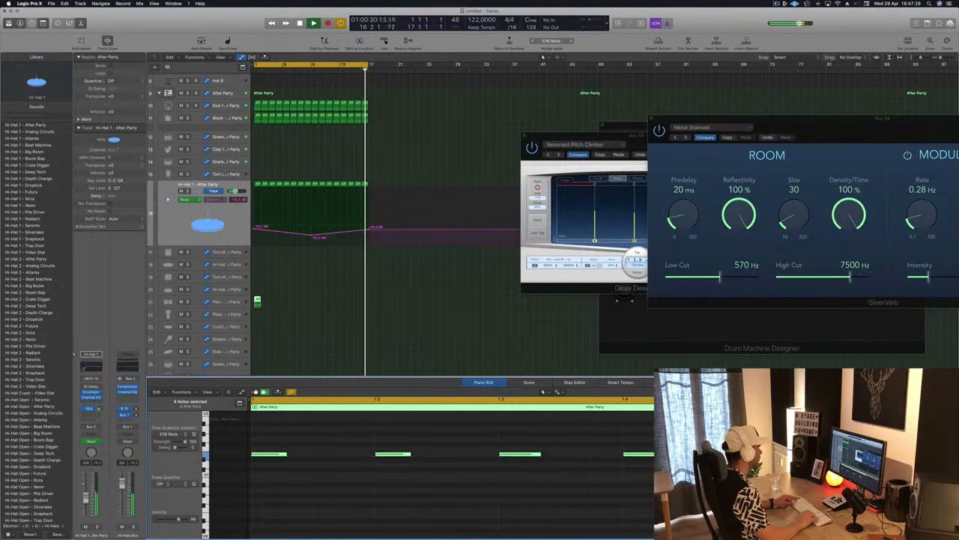
{"action": "key", "text": "alt+Up"}
{"action": "key", "text": "alt+Up"}
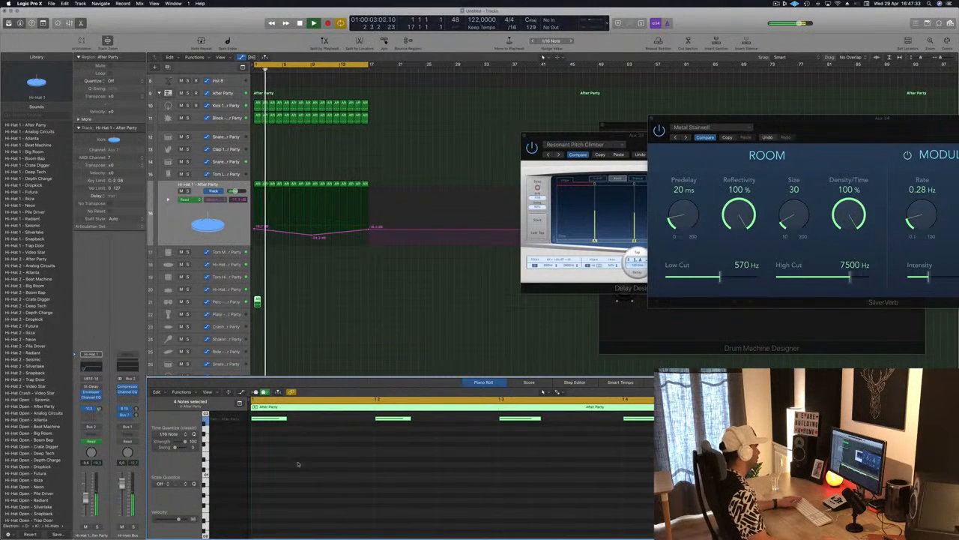
Step: Shift the Perc region's four notes onto the off-beats
{"action": "scroll", "coordinate": [295, 460], "scroll_direction": "up", "scroll_amount": 3}
{"action": "left_click", "coordinate": [334, 465]}
{"action": "left_click_drag", "start_coordinate": [271, 424], "coordinate": [648, 462]}
{"action": "key", "text": "alt+Right"}
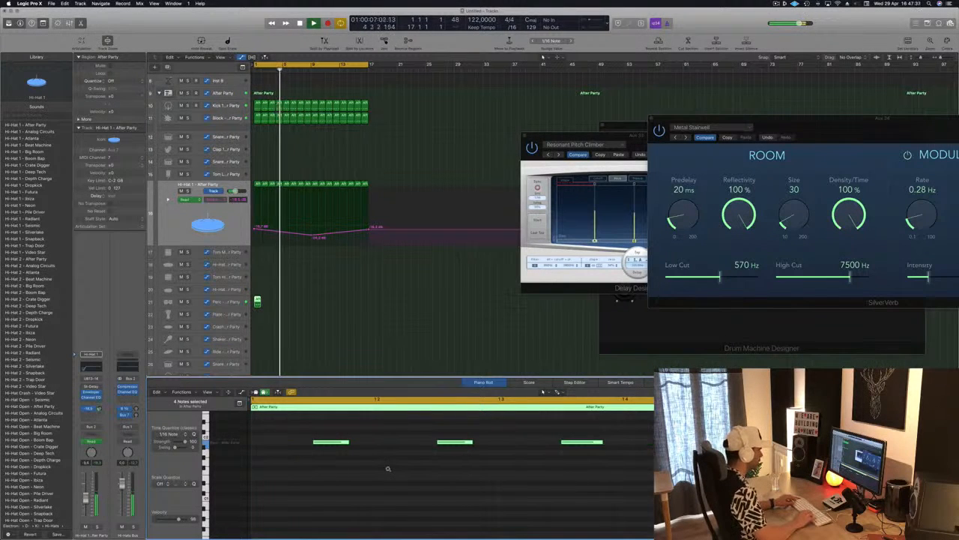
{"action": "left_click", "coordinate": [388, 470]}
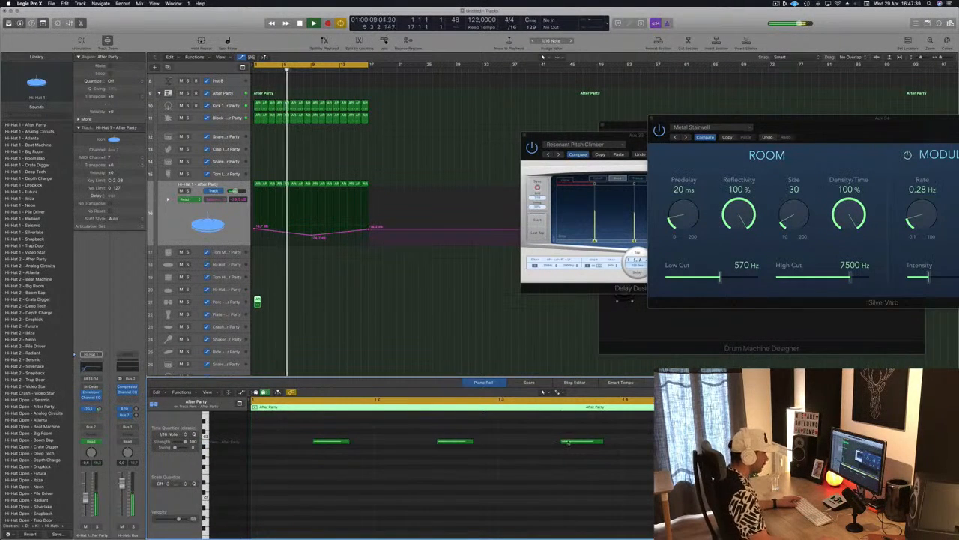
Step: Move the Perc note after beat 3 one sixteenth later and delete the two notes before it
{"action": "left_click_drag", "start_coordinate": [607, 444], "coordinate": [638, 444]}
{"action": "left_click_drag", "start_coordinate": [520, 429], "coordinate": [348, 452]}
{"action": "key", "text": "Delete"}
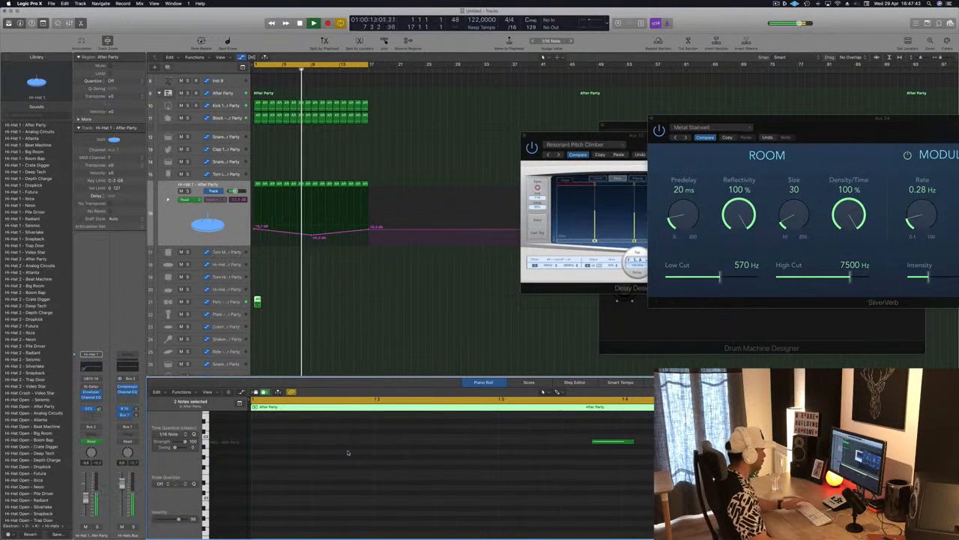
Step: Copy the Perc region repeatedly along its track to fill the loop from bar 1 through bar 16
{"action": "key", "text": "space"}
{"action": "key", "text": "super+Left"}
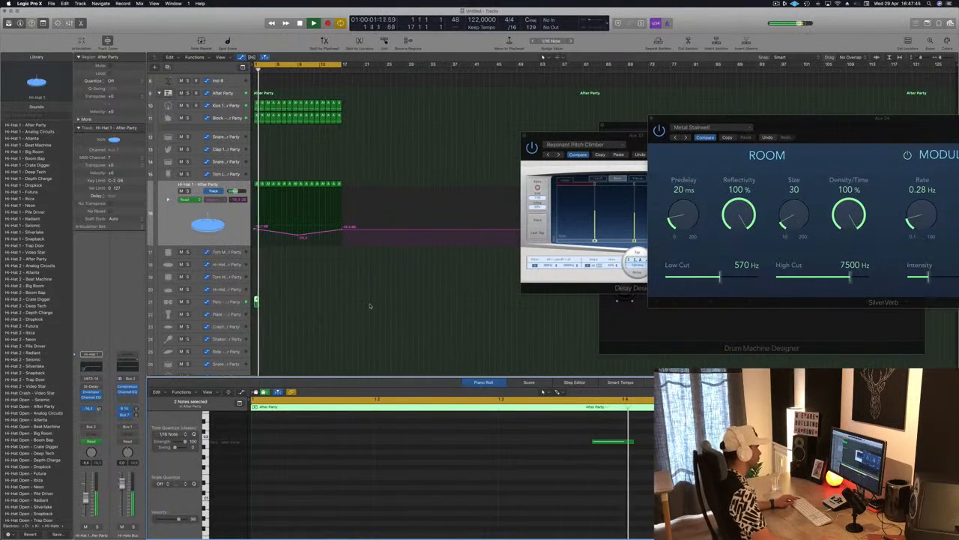
{"action": "key", "text": "space"}
{"action": "key", "text": "super+Right"}
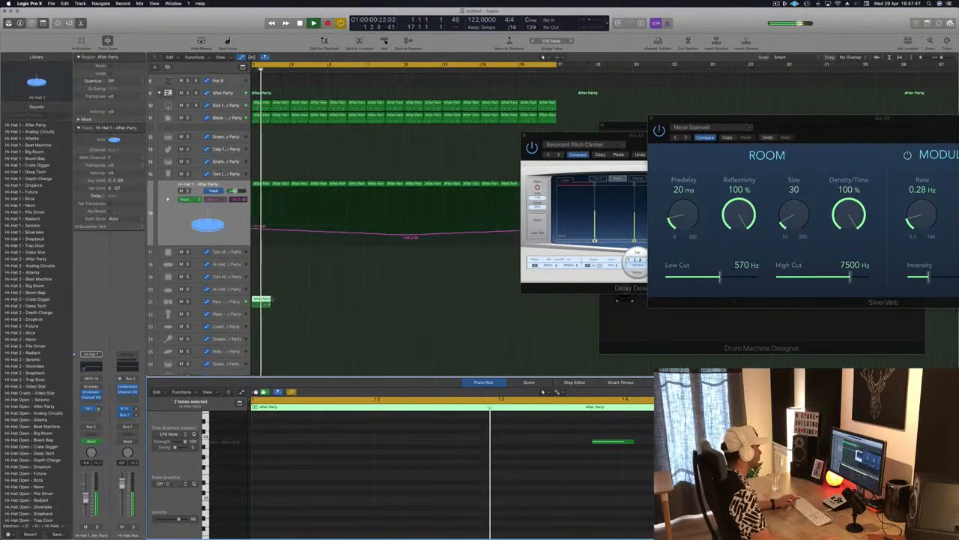
{"action": "mouse_move", "coordinate": [288, 303]}
{"action": "left_mouse_down"}
{"action": "mouse_move", "coordinate": [352, 304]}
{"action": "mouse_move", "coordinate": [276, 303]}
{"action": "left_mouse_up"}
{"action": "left_click", "coordinate": [261, 300], "text": "shift"}
{"action": "left_click", "coordinate": [262, 299], "text": "shift"}
{"action": "scroll", "coordinate": [393, 301], "scroll_direction": "left", "scroll_amount": 3}
{"action": "scroll", "coordinate": [405, 300], "scroll_direction": "left", "scroll_amount": 2}
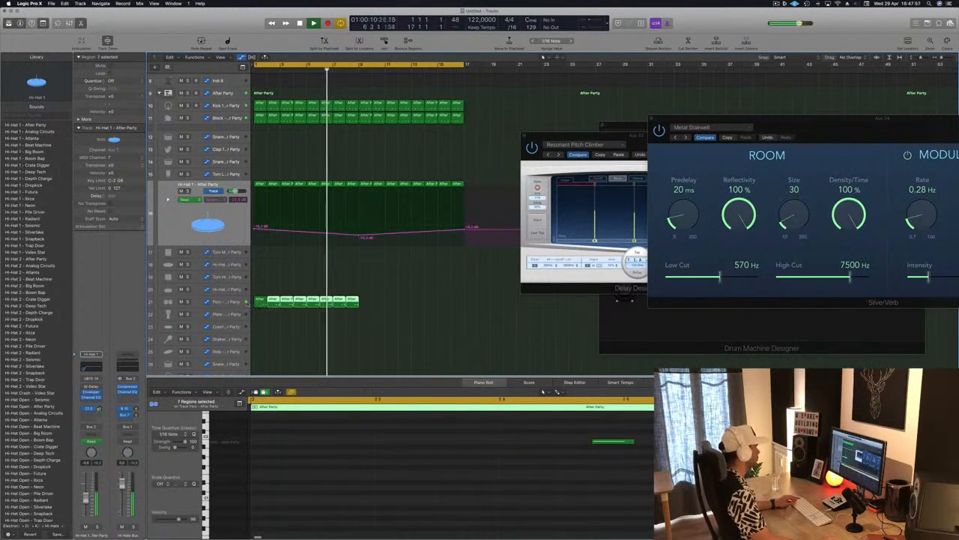
{"action": "mouse_move", "coordinate": [369, 302]}
{"action": "left_mouse_down"}
{"action": "mouse_move", "coordinate": [262, 304]}
{"action": "mouse_move", "coordinate": [367, 305]}
{"action": "left_mouse_up"}
{"action": "scroll", "coordinate": [284, 328], "scroll_direction": "left", "scroll_amount": 3}
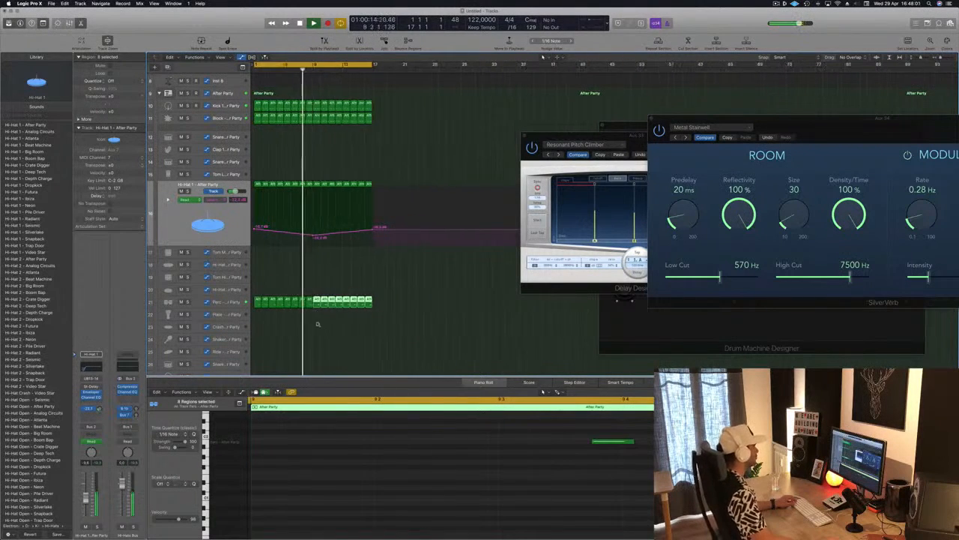
{"action": "left_click", "coordinate": [285, 328]}
Step: Lower the Perc track's volume to about -8 dB
{"action": "left_click", "coordinate": [226, 302]}
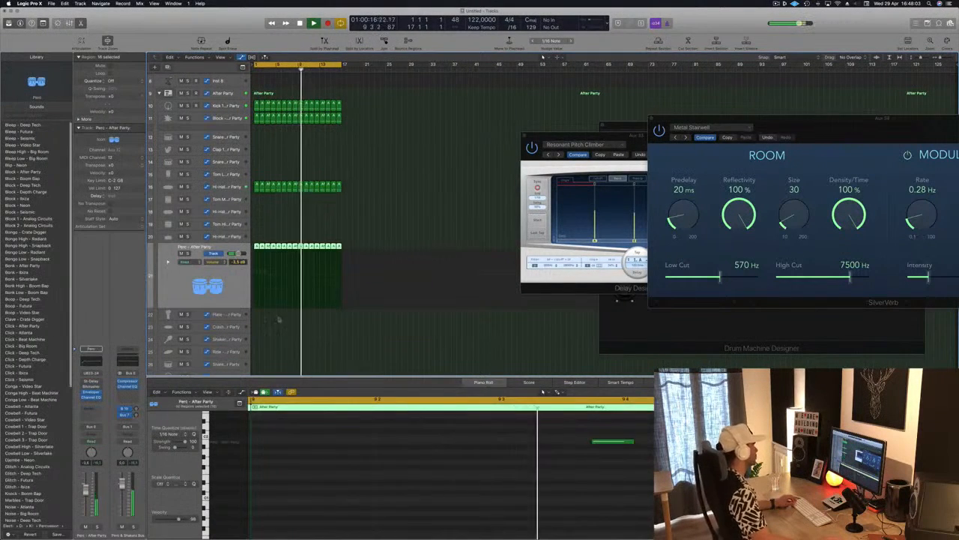
{"action": "left_click", "coordinate": [265, 349]}
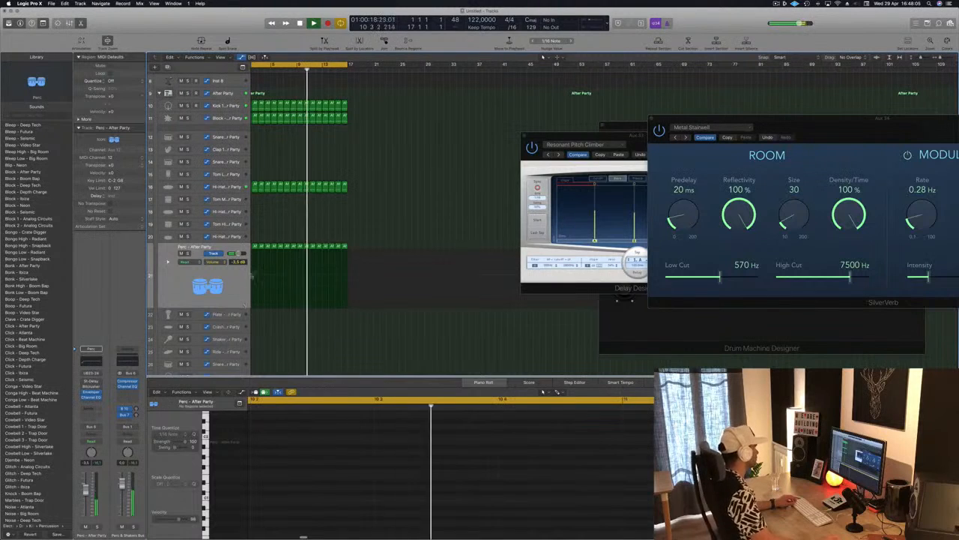
{"action": "left_click_drag", "start_coordinate": [86, 489], "coordinate": [85, 492]}
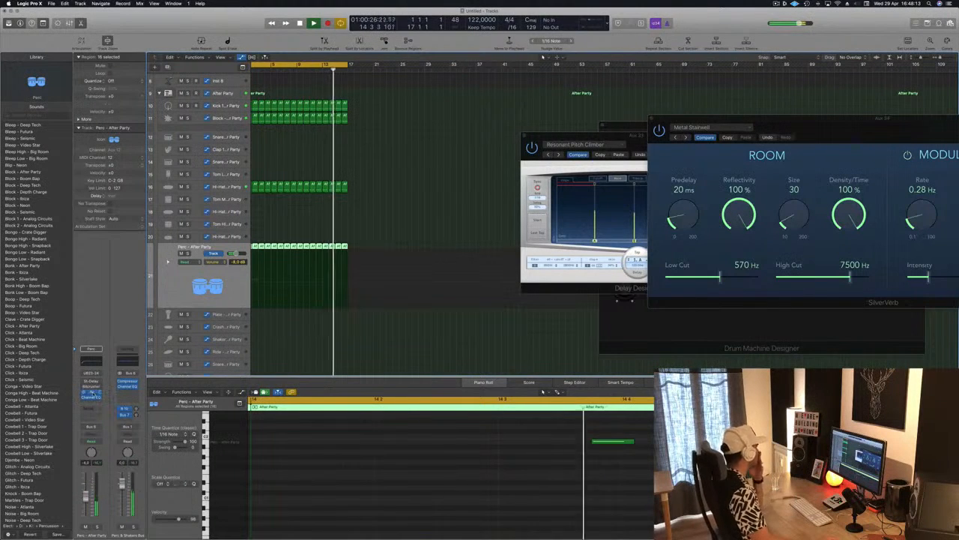
Step: Replace the Stereo Delay in the Perc track's first effect slot with the Phat FX multi-effect
{"action": "left_click", "coordinate": [101, 383]}
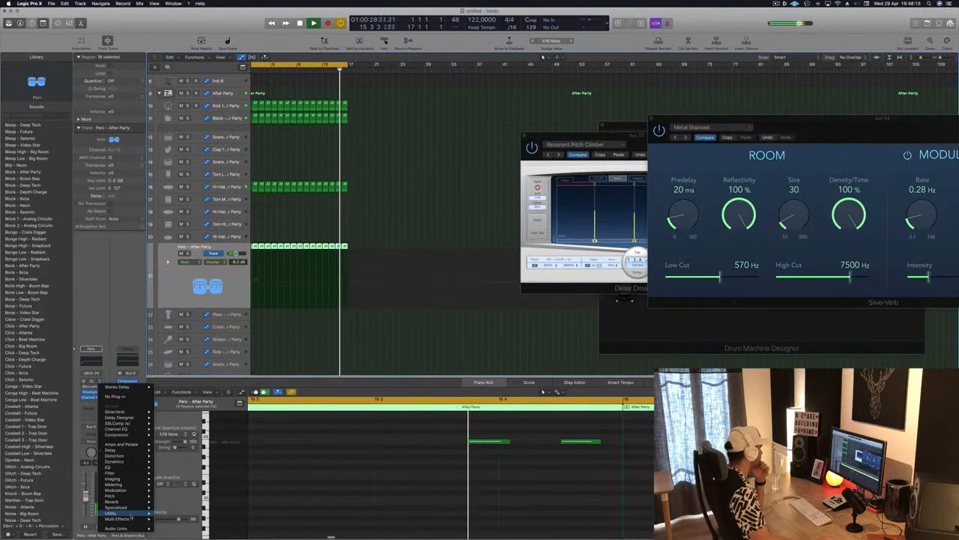
{"action": "mouse_move", "coordinate": [137, 520]}
{"action": "mouse_move", "coordinate": [170, 524]}
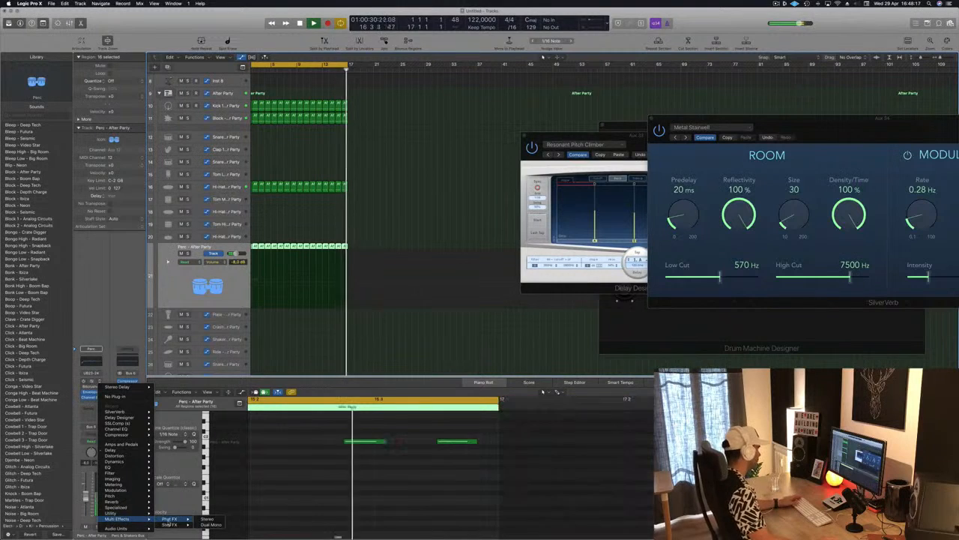
{"action": "left_click", "coordinate": [204, 525]}
{"action": "left_click_drag", "start_coordinate": [99, 13], "coordinate": [472, 104]}
{"action": "mouse_move", "coordinate": [569, 113]}
{"action": "left_mouse_down"}
{"action": "mouse_move", "coordinate": [513, 114]}
{"action": "mouse_move", "coordinate": [557, 115]}
{"action": "left_mouse_up"}
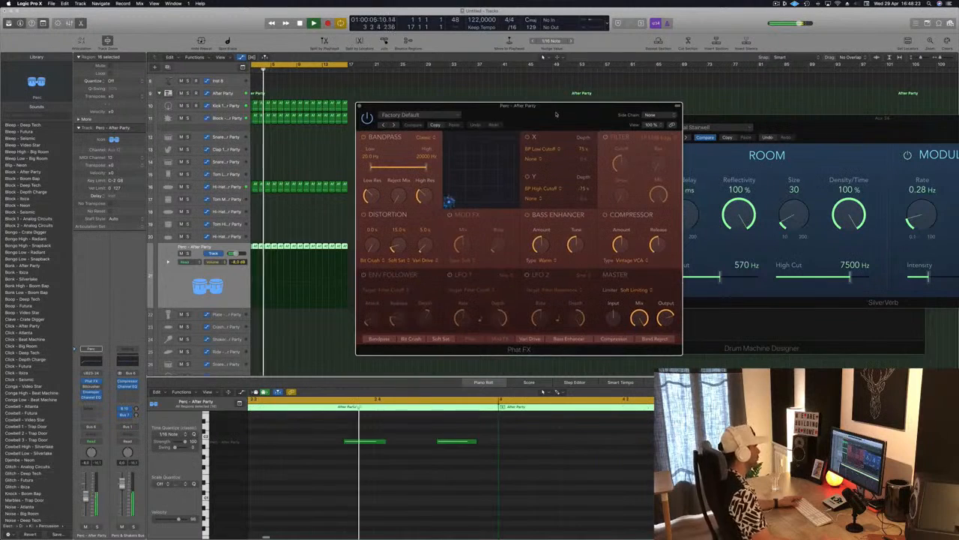
Step: Audition Phat FX presets on the Perc track one after another, from Factory Default through to Massive Wobbly
{"action": "left_click", "coordinate": [188, 253]}
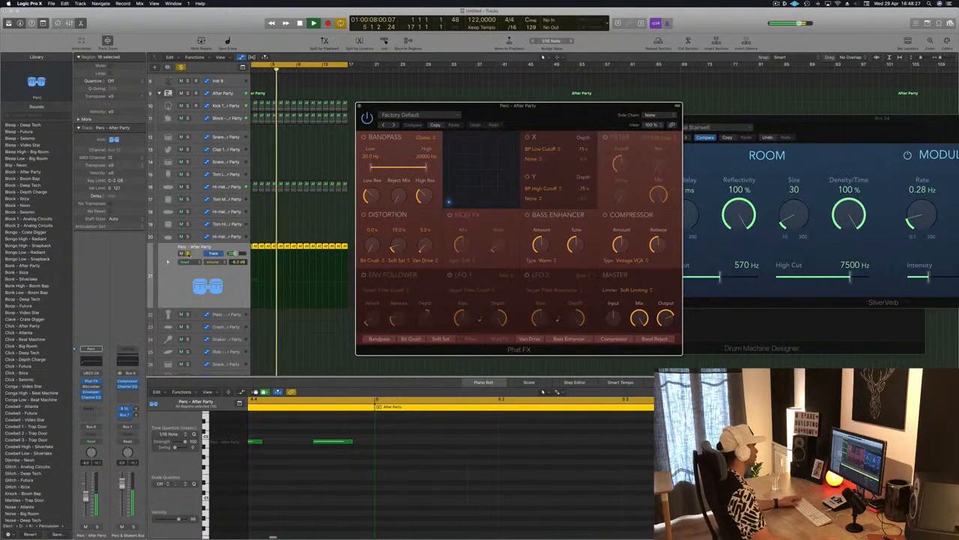
{"action": "left_click", "coordinate": [188, 253]}
{"action": "left_click_drag", "start_coordinate": [435, 126], "coordinate": [412, 129]}
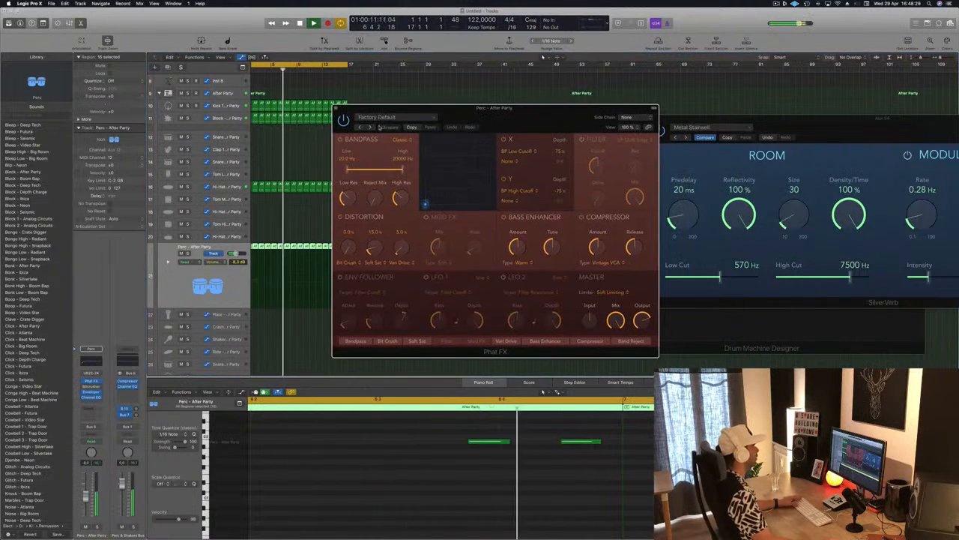
{"action": "left_click", "coordinate": [370, 128]}
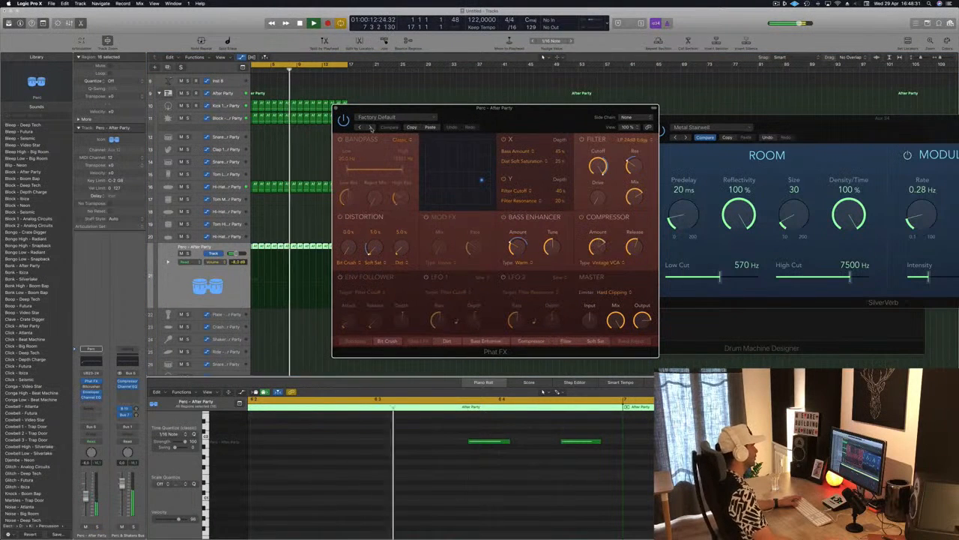
{"action": "left_click", "coordinate": [370, 127]}
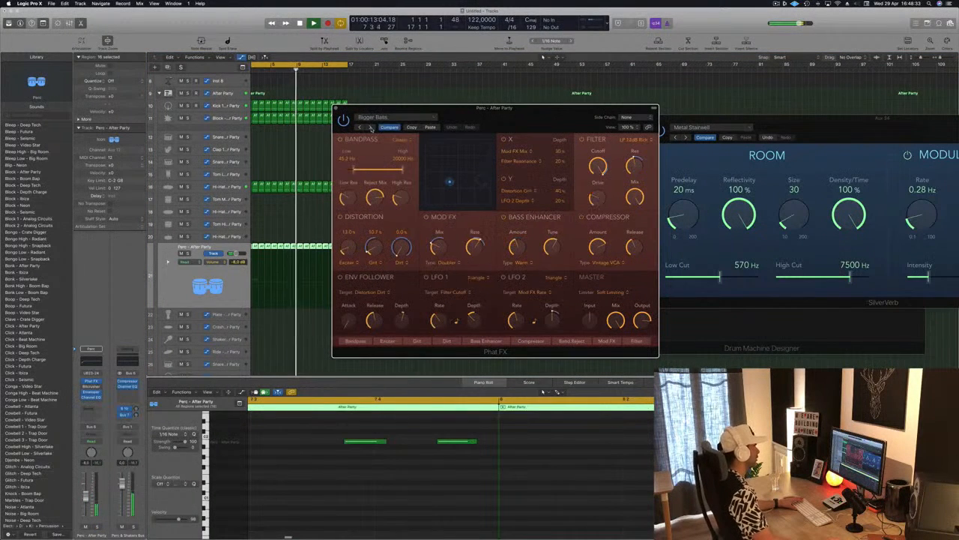
{"action": "left_click_drag", "start_coordinate": [532, 117], "coordinate": [594, 101]}
{"action": "left_click", "coordinate": [433, 111]}
{"action": "left_click", "coordinate": [434, 111]}
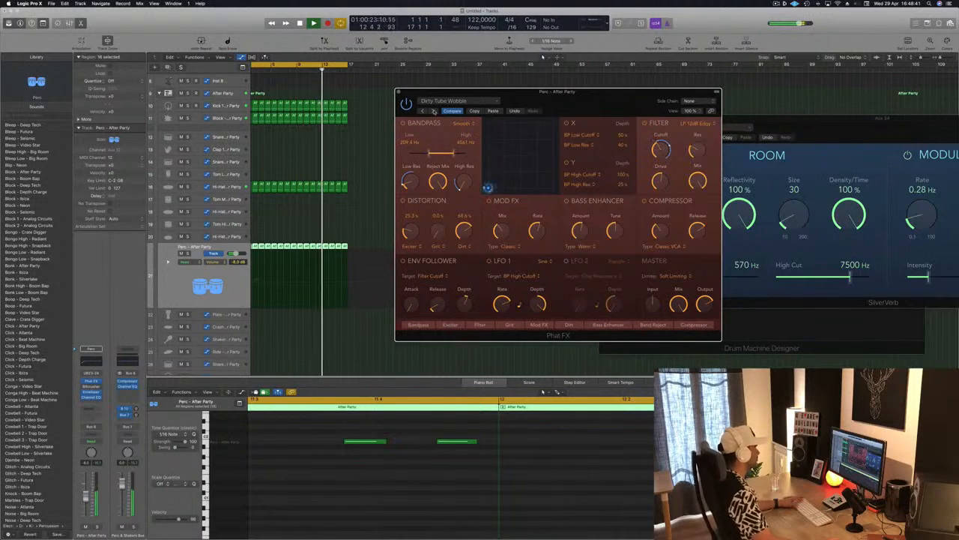
{"action": "left_click", "coordinate": [434, 111]}
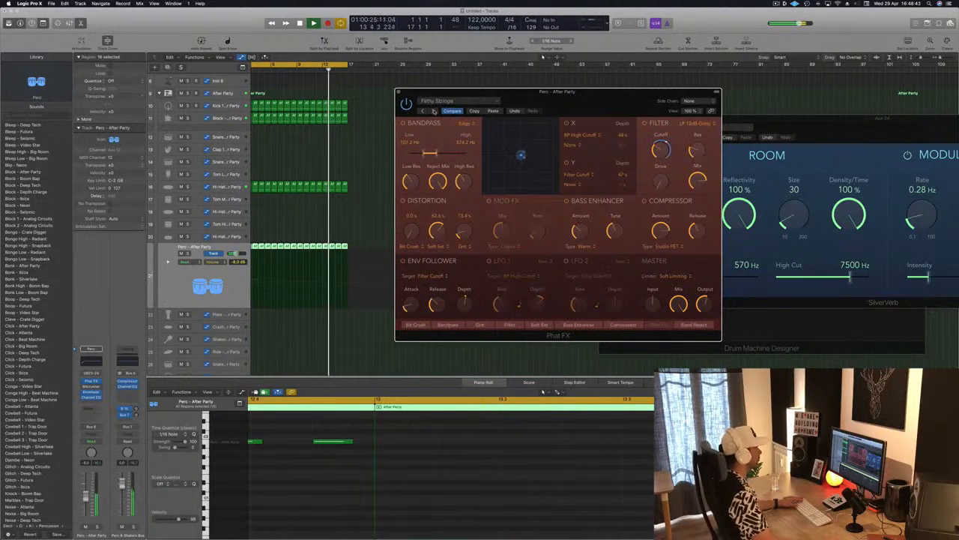
{"action": "left_click", "coordinate": [433, 111]}
{"action": "left_click", "coordinate": [433, 111]}
{"action": "left_click", "coordinate": [434, 111]}
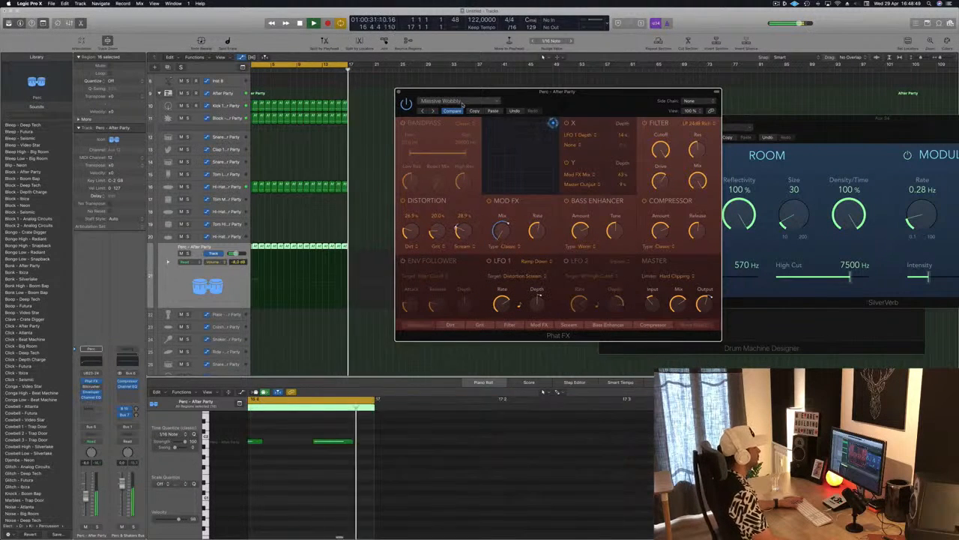
Step: Switch Phat FX to its Drums presets, starting with Accentuate
{"action": "left_click", "coordinate": [462, 104]}
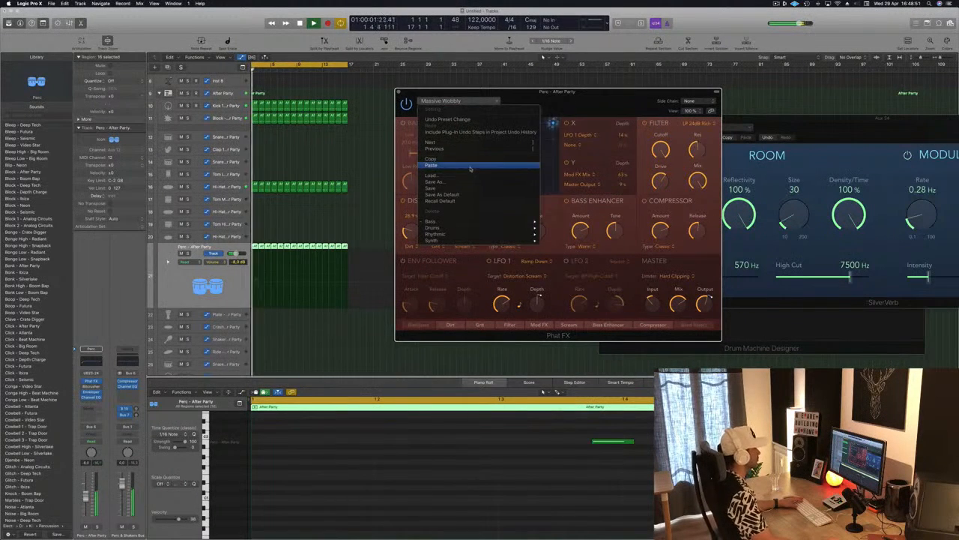
{"action": "left_click", "coordinate": [578, 97]}
{"action": "left_click", "coordinate": [455, 101]}
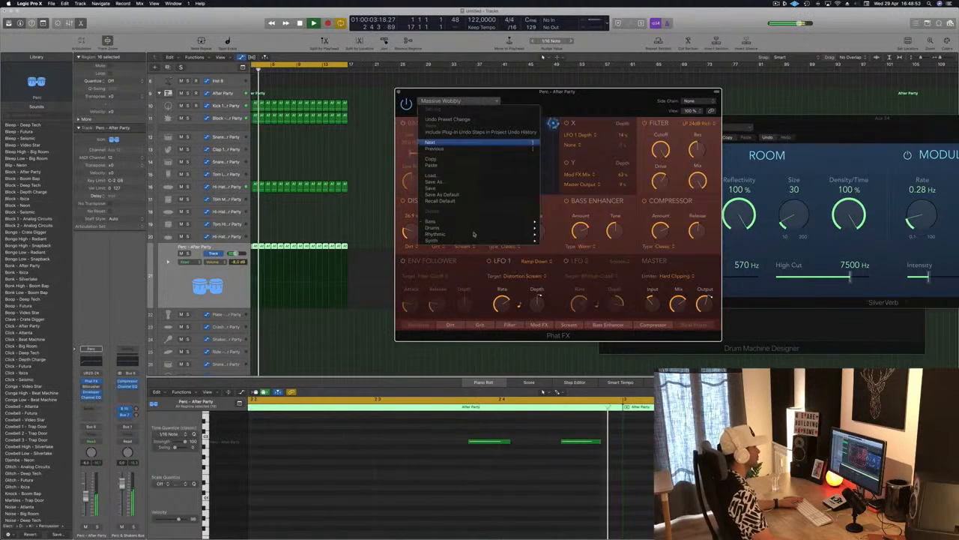
{"action": "mouse_move", "coordinate": [474, 236]}
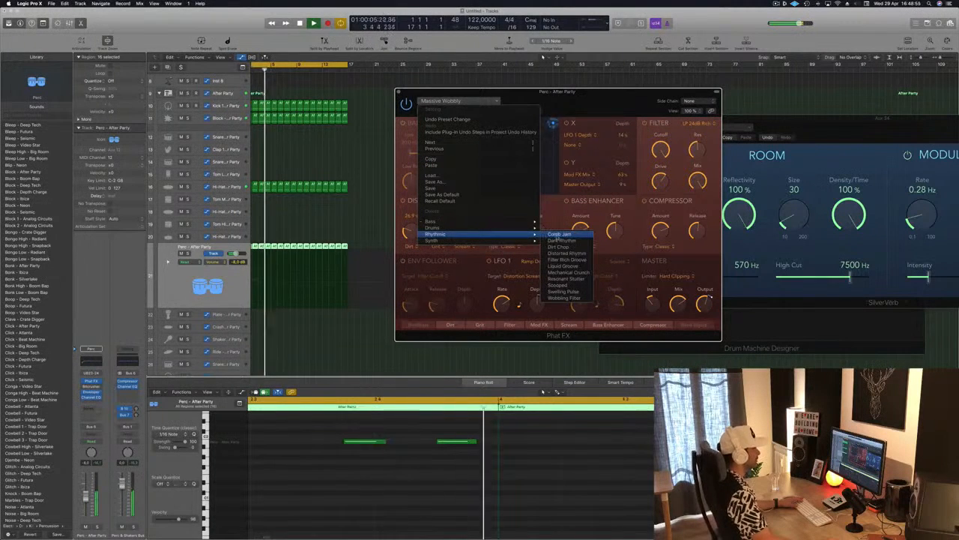
{"action": "mouse_move", "coordinate": [526, 228]}
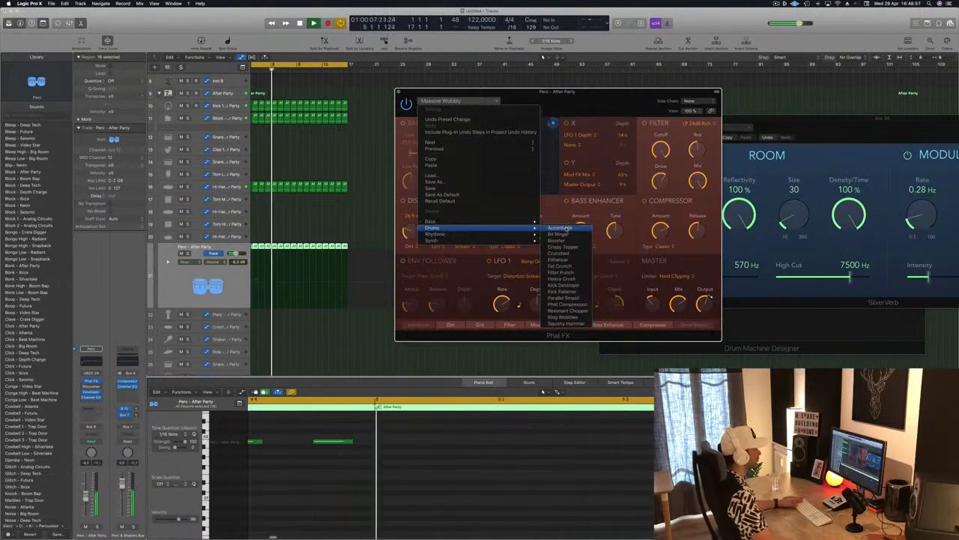
{"action": "left_click", "coordinate": [563, 234]}
{"action": "left_click_drag", "start_coordinate": [570, 92], "coordinate": [540, 88]}
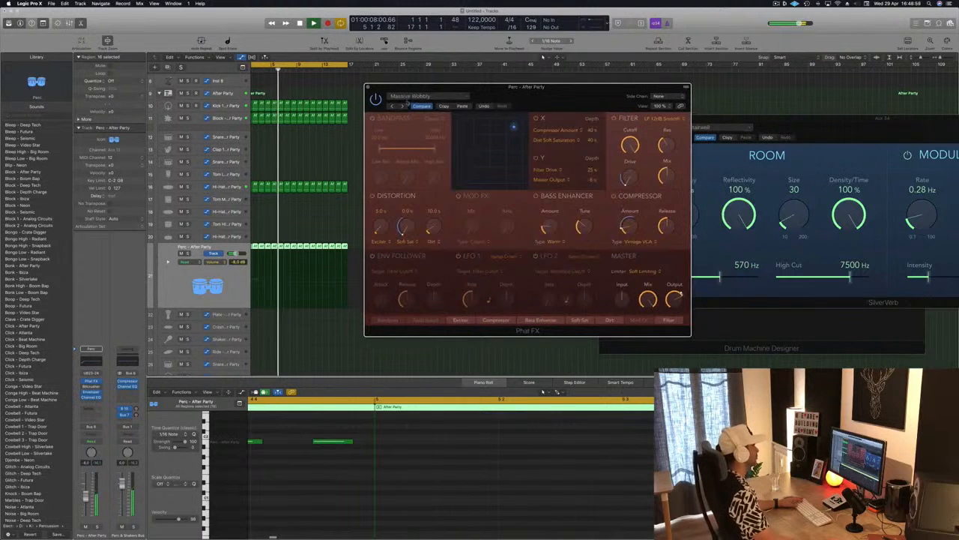
Step: Audition the Drums presets in sequence from Bit Ringer onward and settle on Resonant Chopper
{"action": "left_click", "coordinate": [401, 107]}
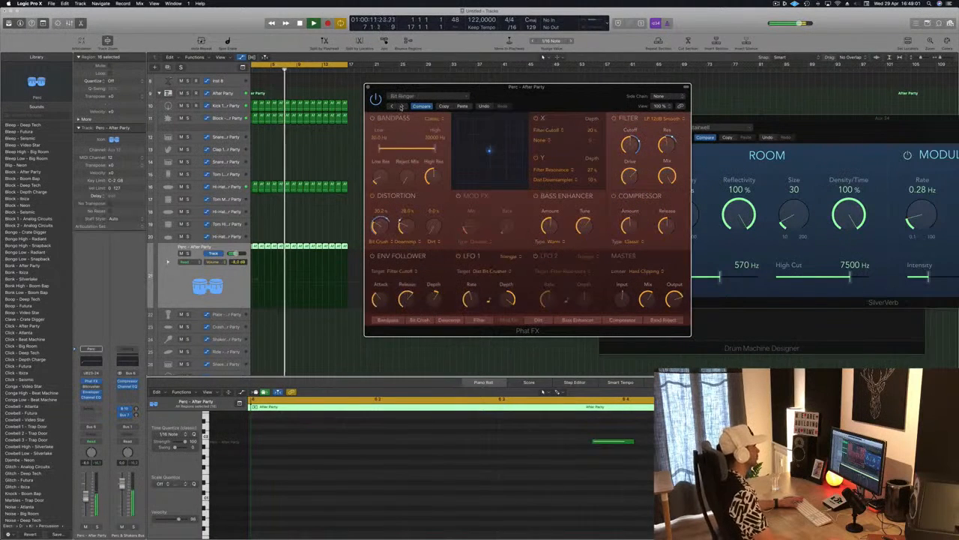
{"action": "left_click", "coordinate": [401, 106]}
{"action": "left_click", "coordinate": [401, 106]}
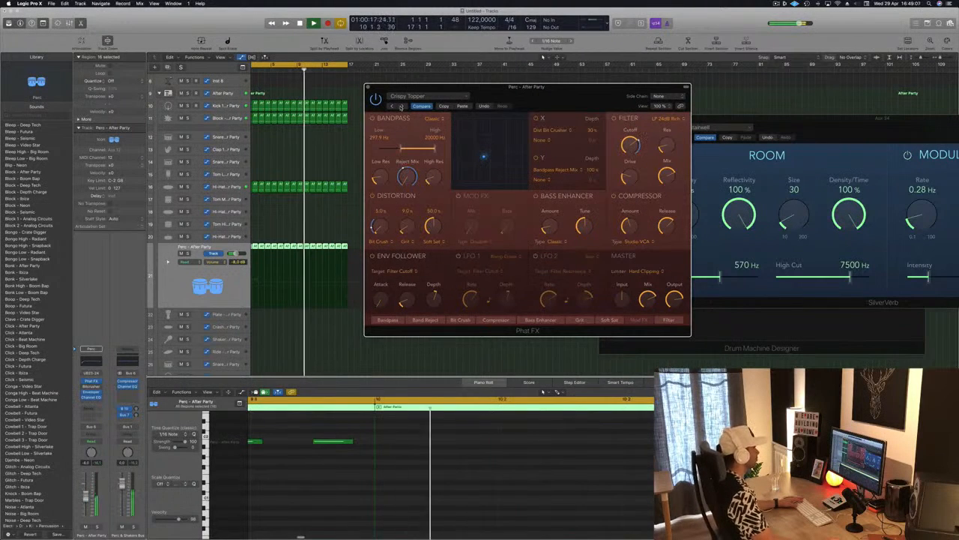
{"action": "left_click", "coordinate": [401, 107]}
{"action": "left_click", "coordinate": [401, 107]}
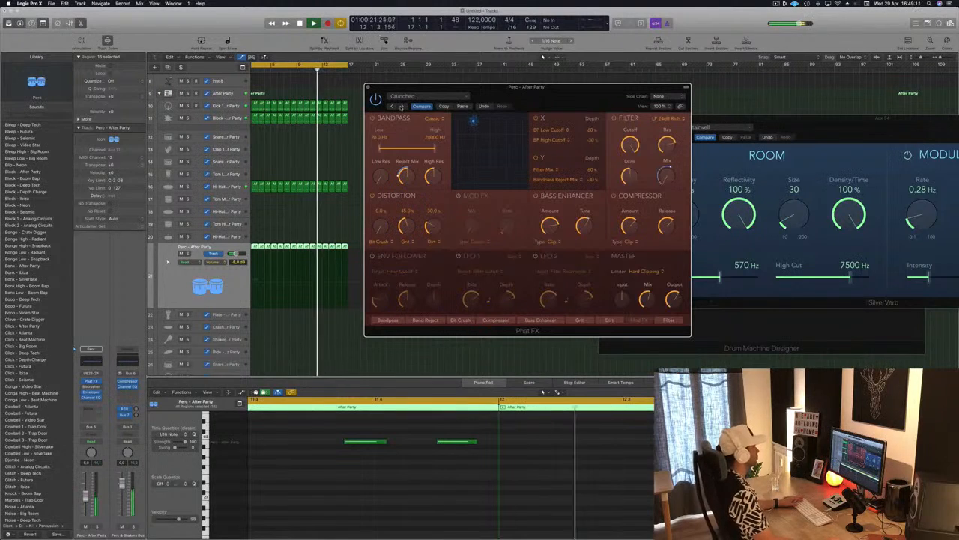
{"action": "left_click", "coordinate": [401, 106]}
{"action": "left_click", "coordinate": [401, 107]}
{"action": "left_click", "coordinate": [401, 106]}
{"action": "left_click", "coordinate": [401, 106]}
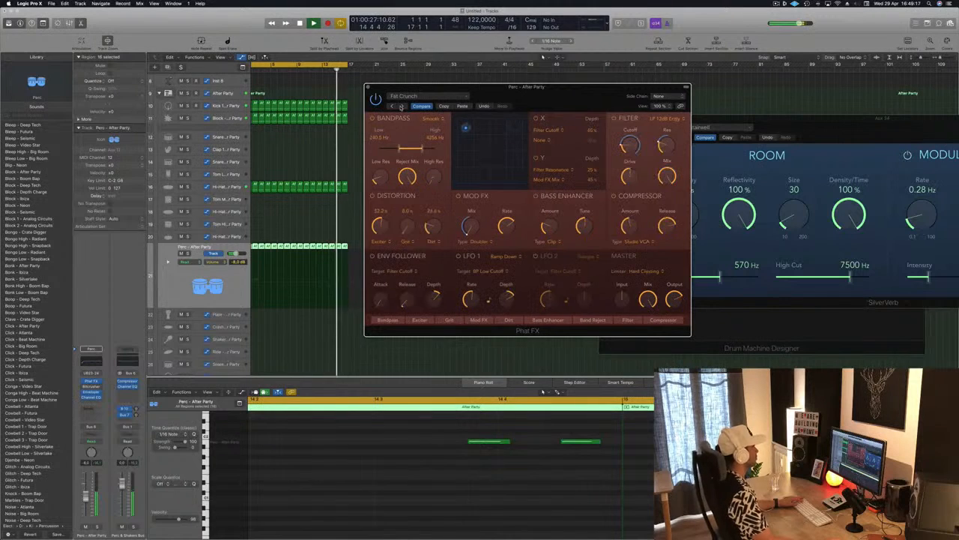
{"action": "left_click", "coordinate": [401, 107]}
{"action": "left_click", "coordinate": [401, 107]}
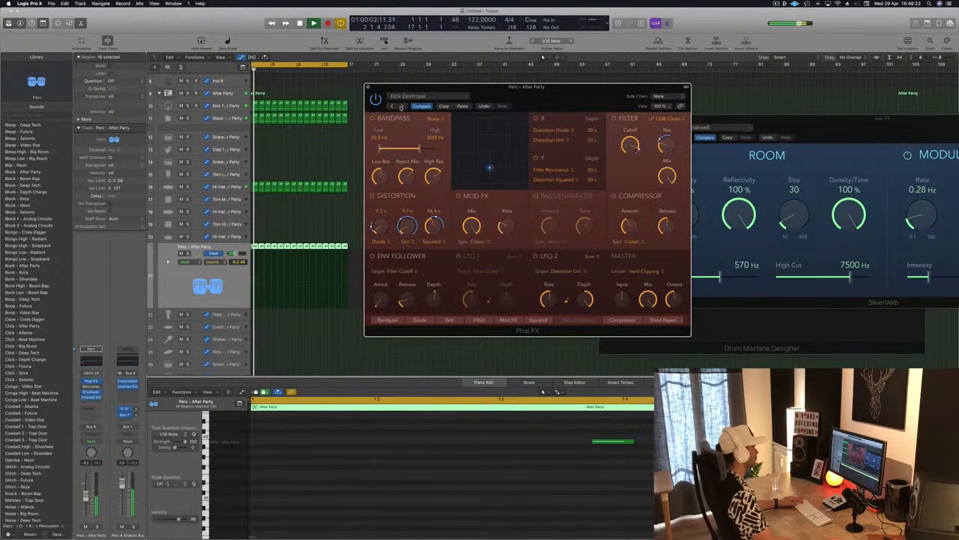
{"action": "left_click", "coordinate": [401, 106]}
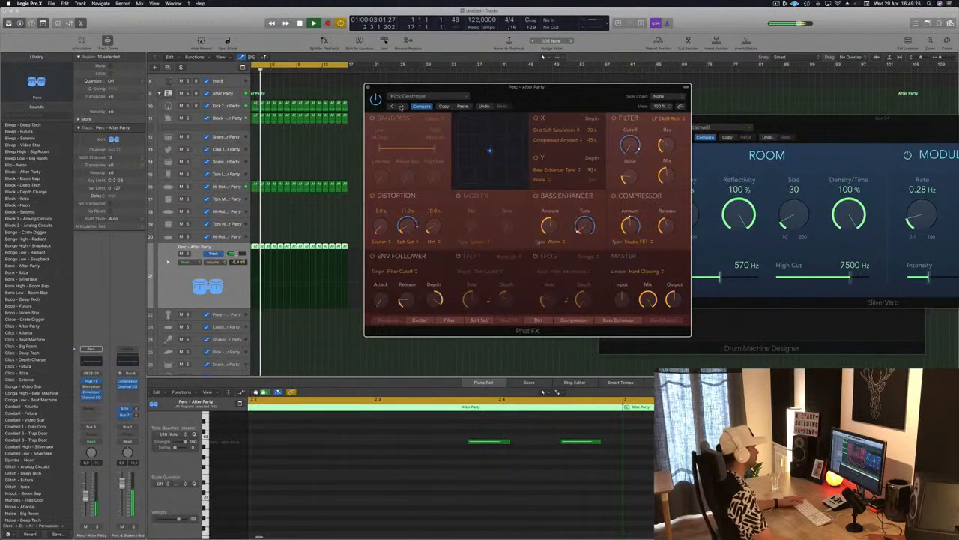
{"action": "left_click", "coordinate": [401, 106]}
{"action": "left_click", "coordinate": [401, 107]}
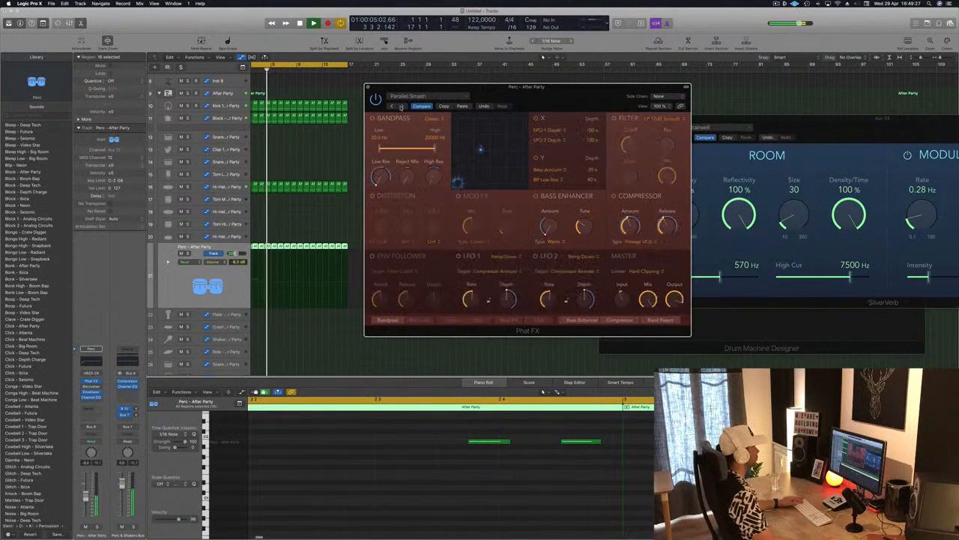
{"action": "left_click", "coordinate": [401, 106]}
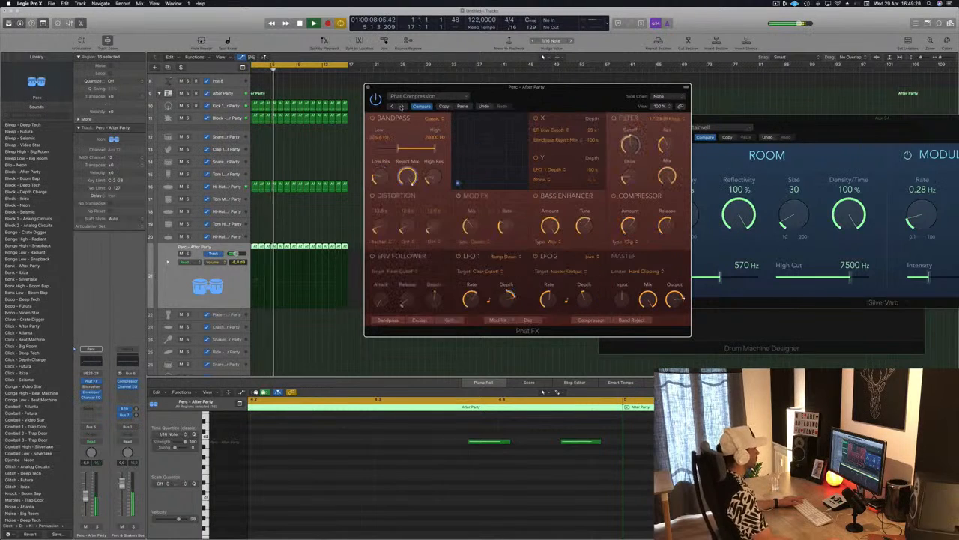
{"action": "left_click", "coordinate": [401, 106]}
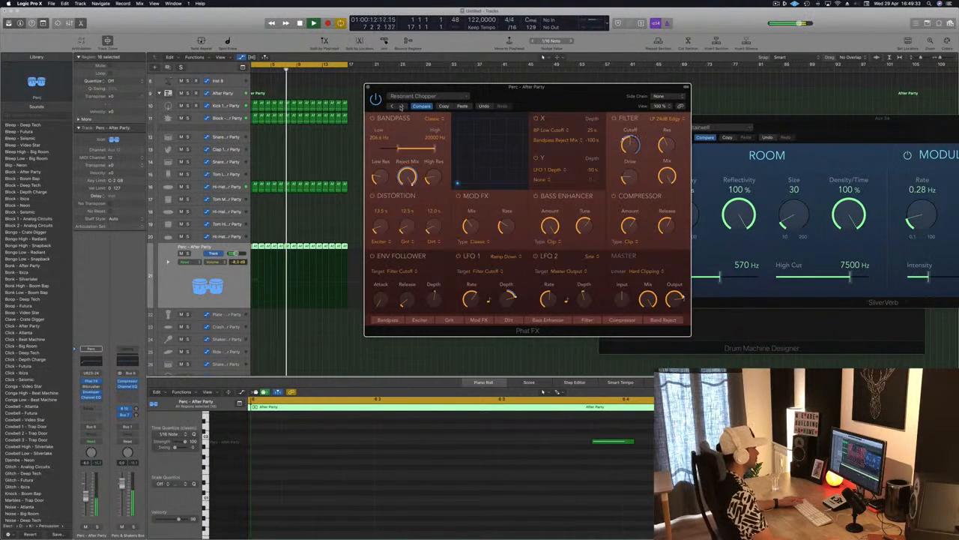
{"action": "left_click_drag", "start_coordinate": [569, 100], "coordinate": [584, 77]}
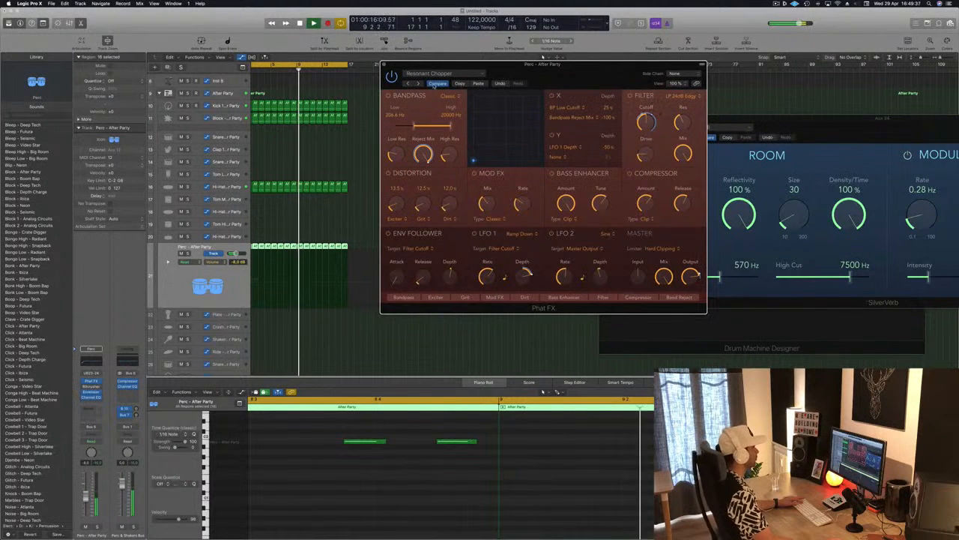
Step: Try the Phat FX presets that follow, up to Comb Jam, and return to Resonant Chopper
{"action": "left_click", "coordinate": [418, 84]}
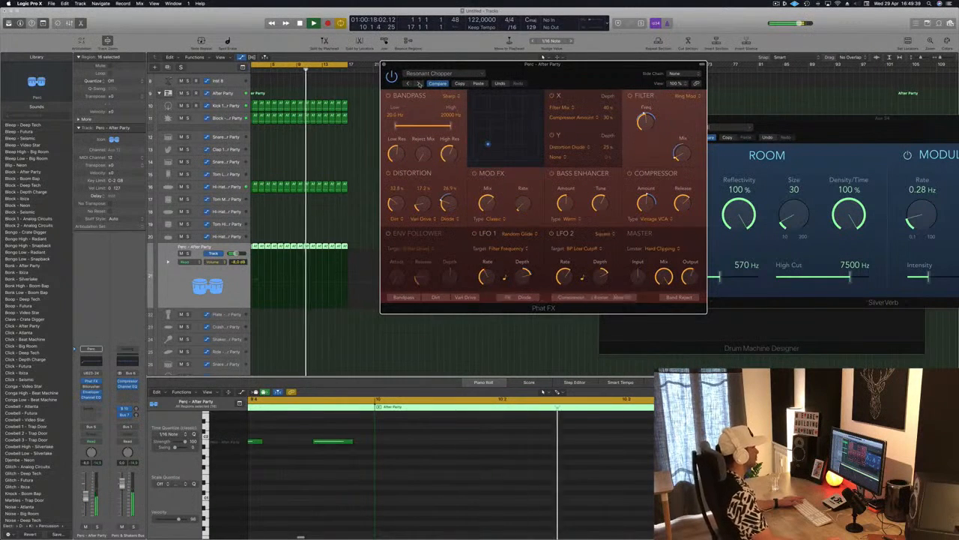
{"action": "left_click", "coordinate": [418, 83]}
{"action": "left_click", "coordinate": [418, 84]}
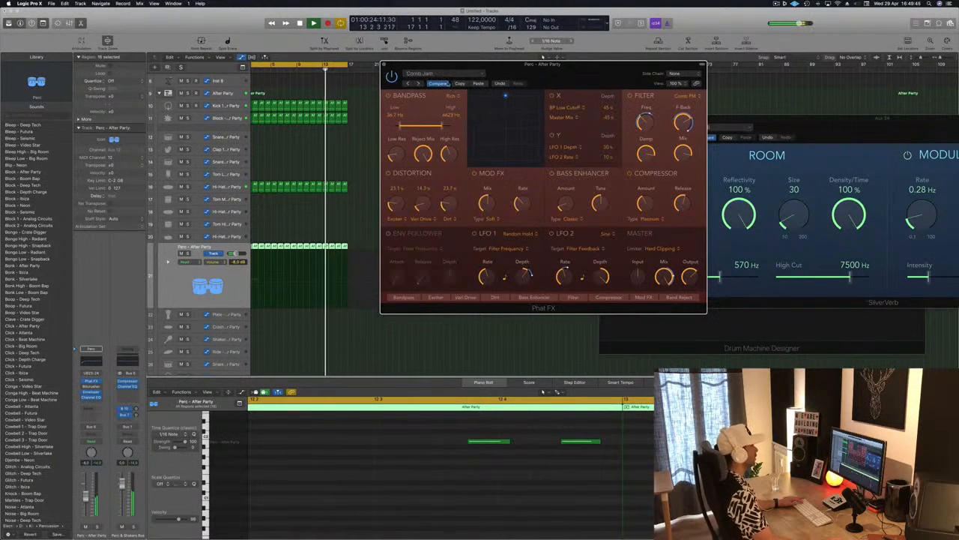
{"action": "left_click", "coordinate": [419, 84]}
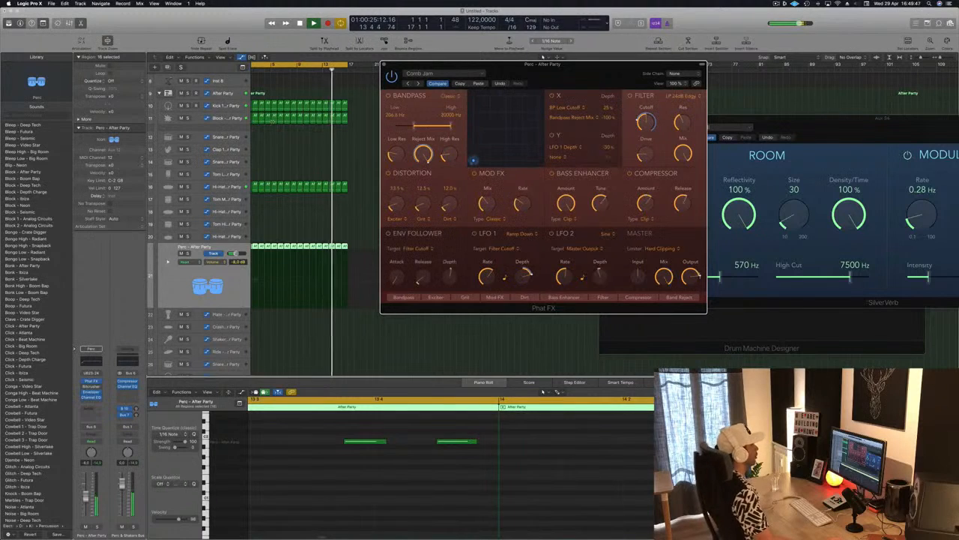
Step: Lower the Perc track's volume to -14.2 dB and close the Phat FX window
{"action": "left_click_drag", "start_coordinate": [532, 75], "coordinate": [586, 74]}
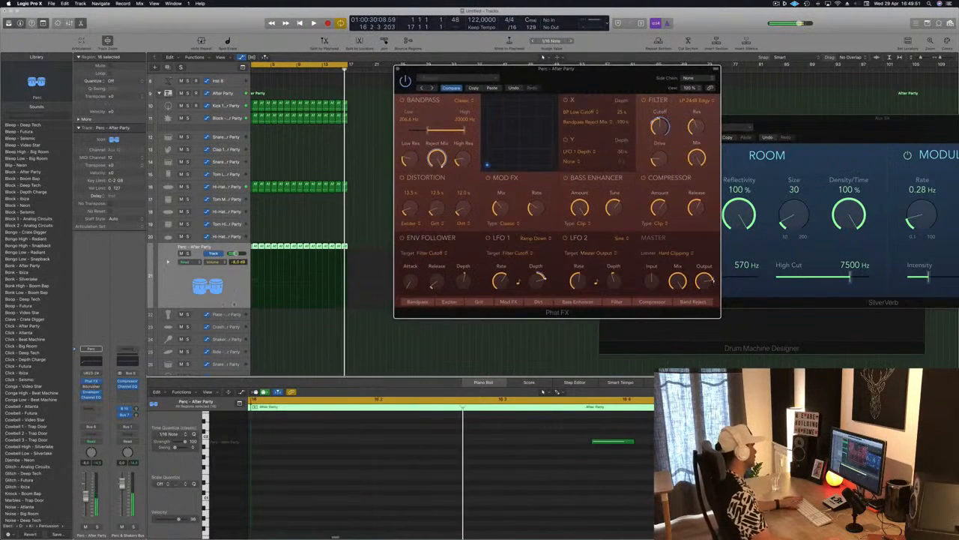
{"action": "left_click", "coordinate": [87, 498]}
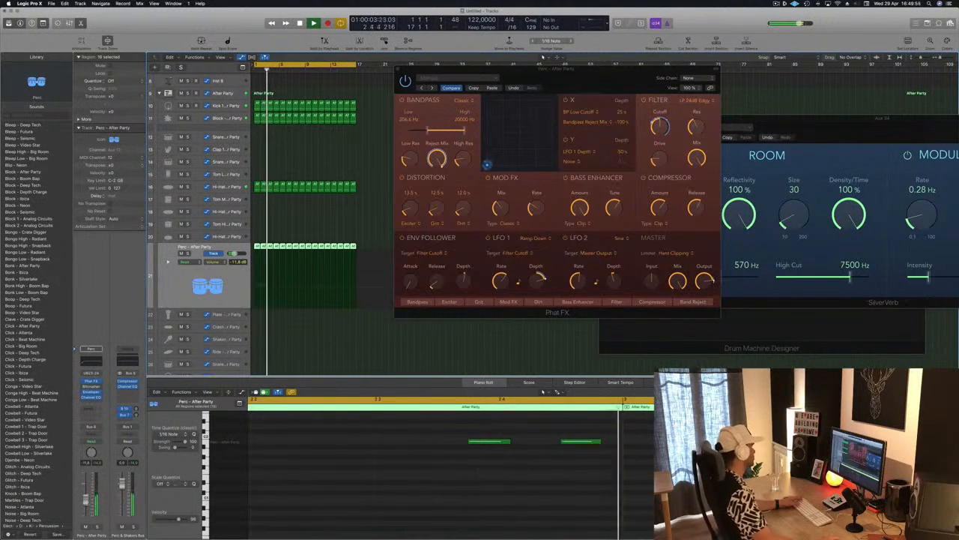
{"action": "left_click_drag", "start_coordinate": [400, 70], "coordinate": [324, 102]}
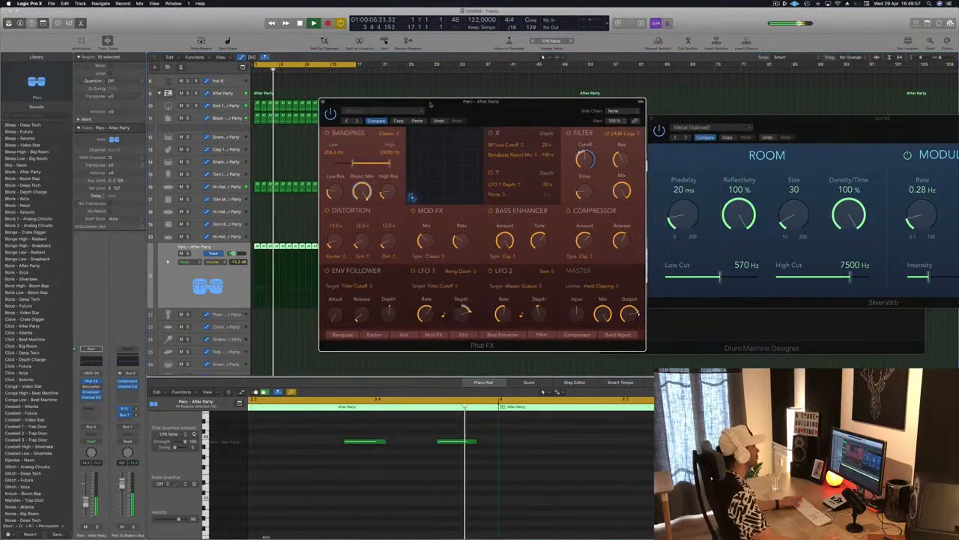
{"action": "left_click", "coordinate": [324, 102]}
Step: Copy the first one-bar Hi-Hat 1 region onto the Hi-Hat 2 track at bar 1
{"action": "scroll", "coordinate": [272, 190], "scroll_direction": "down", "scroll_amount": 1}
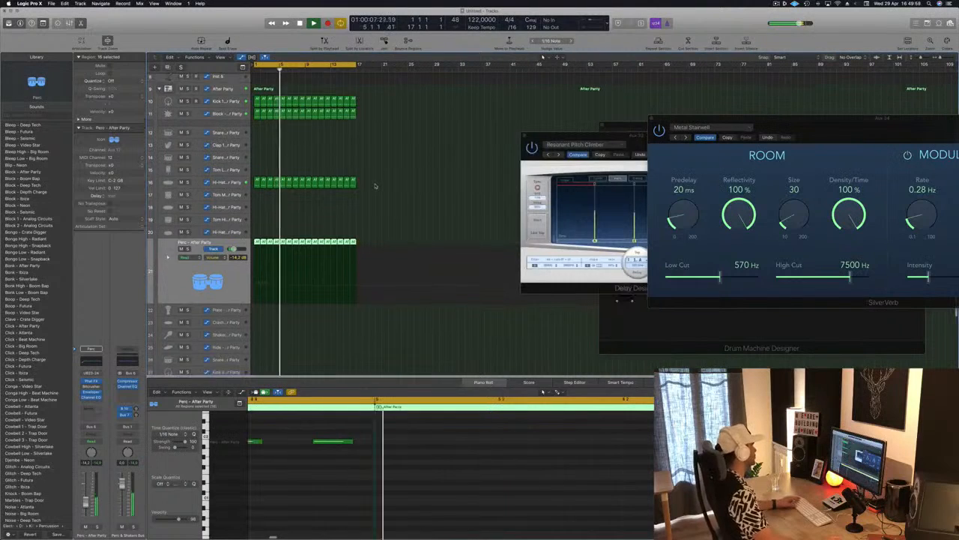
{"action": "left_click", "coordinate": [272, 190]}
{"action": "left_click_drag", "start_coordinate": [255, 176], "coordinate": [258, 204]}
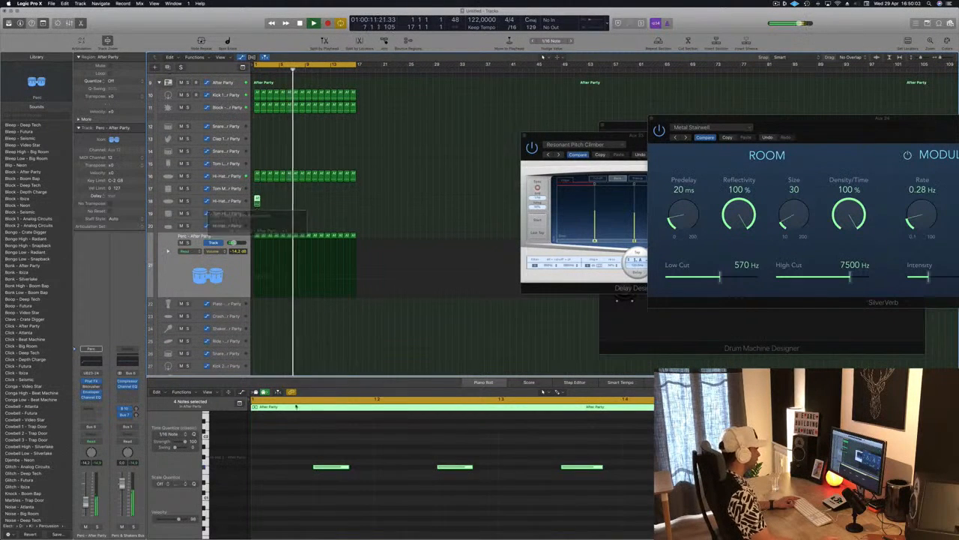
Step: Delete all but the last offbeat note in the Hi-Hat 2 region and repeat the region across all 16 bars
{"action": "left_click_drag", "start_coordinate": [289, 437], "coordinate": [649, 517]}
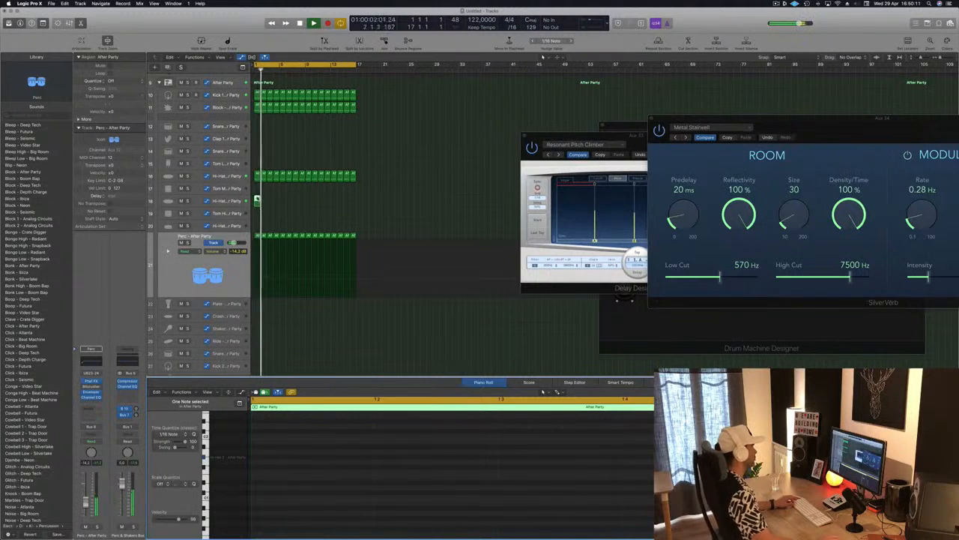
{"action": "left_click_drag", "start_coordinate": [257, 200], "coordinate": [308, 207]}
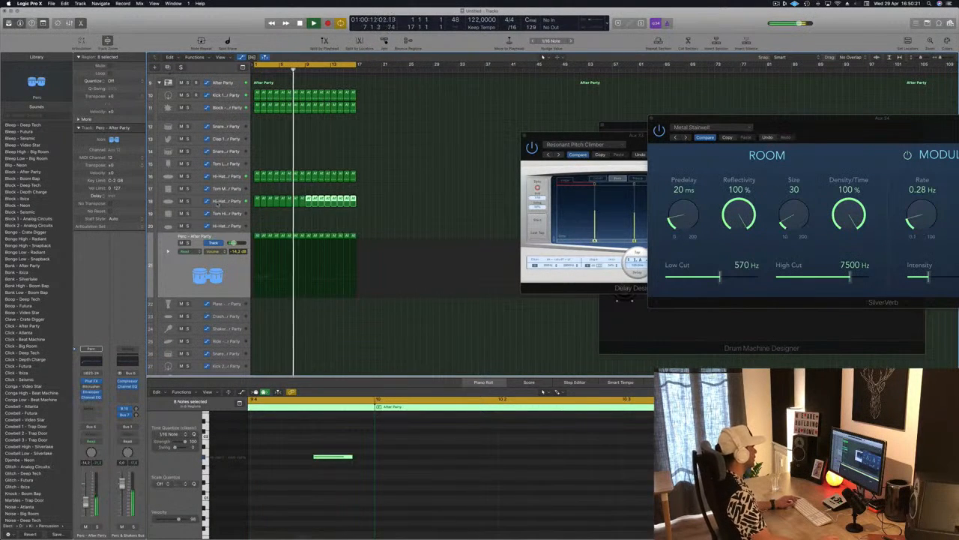
Step: Send the Hi-Hat 2 track to Bus 12 and insert a stereo Delay Designer on that bus's aux channel
{"action": "left_click", "coordinate": [224, 201]}
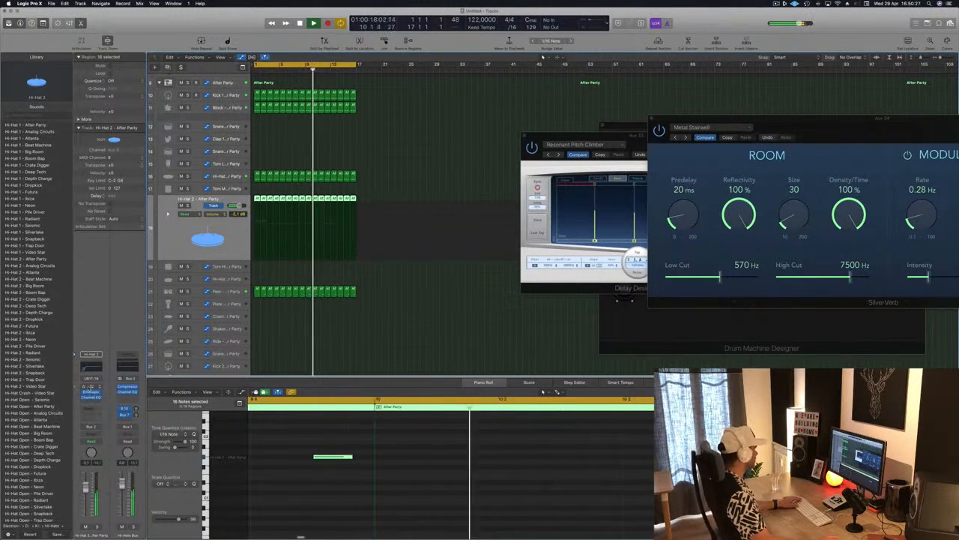
{"action": "left_click", "coordinate": [91, 410]}
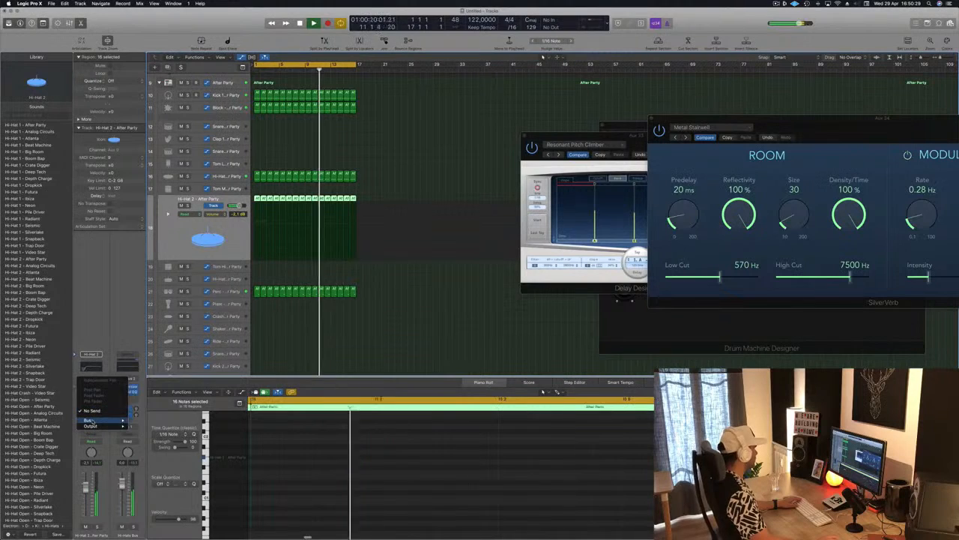
{"action": "mouse_move", "coordinate": [93, 420]}
{"action": "left_click", "coordinate": [150, 369]}
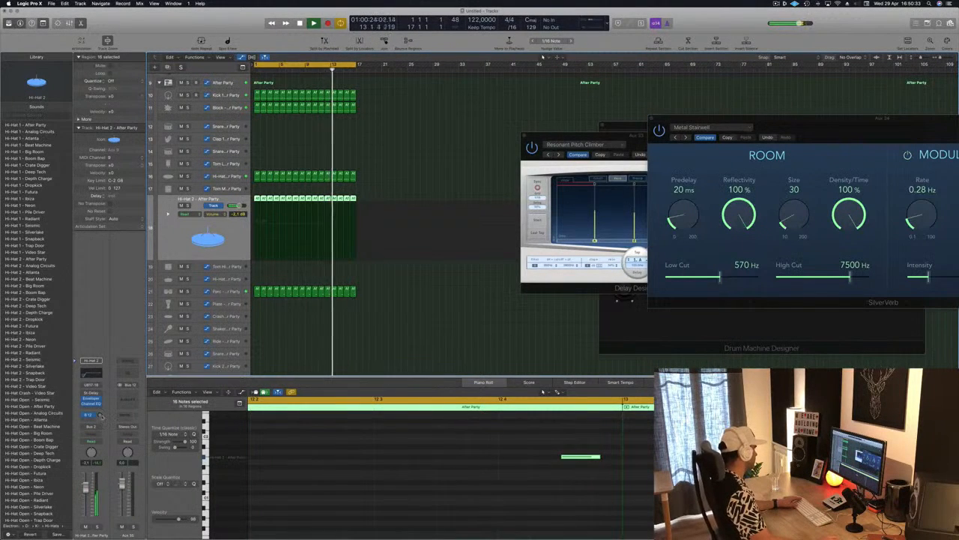
{"action": "left_click", "coordinate": [128, 395]}
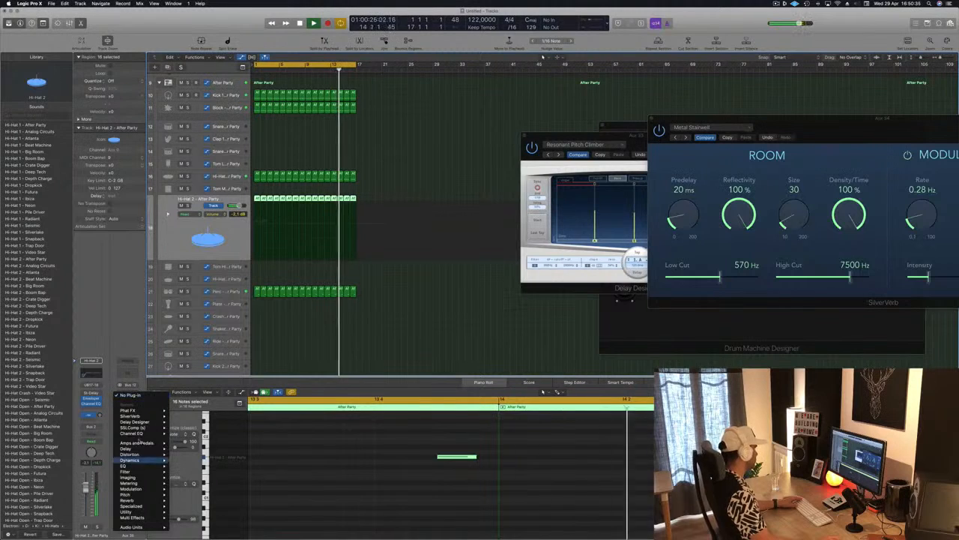
{"action": "mouse_move", "coordinate": [149, 422]}
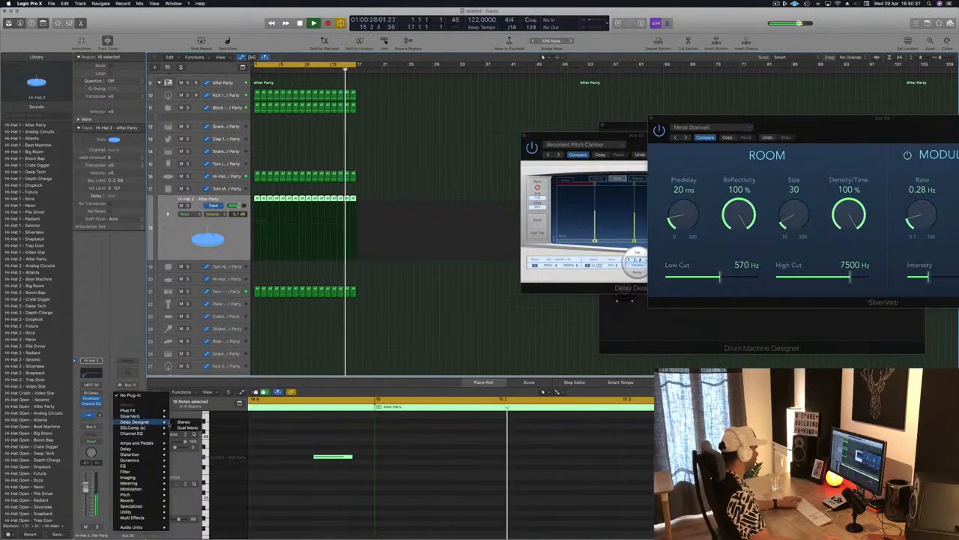
{"action": "left_click", "coordinate": [185, 421]}
Step: Load the 1/16 Sweeping Pan preset from the 03 Simple Filtered group into the new Delay Designer and close its window
{"action": "left_click_drag", "start_coordinate": [175, 18], "coordinate": [411, 72]}
{"action": "left_click", "coordinate": [289, 74]}
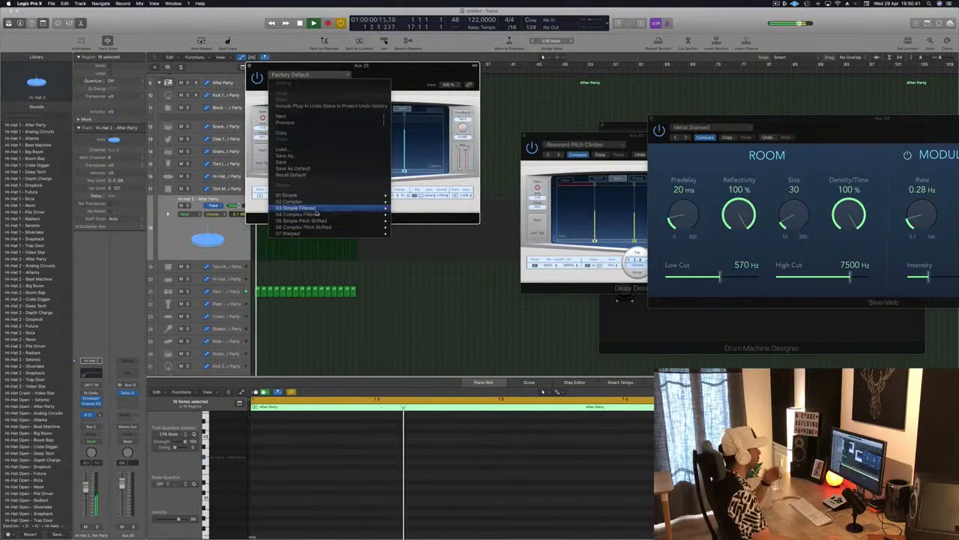
{"action": "mouse_move", "coordinate": [316, 210]}
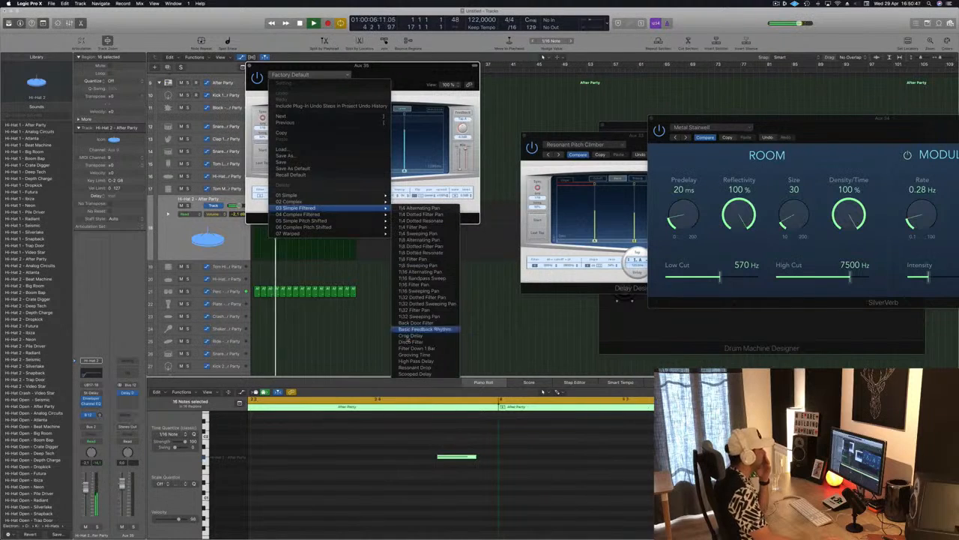
{"action": "left_click", "coordinate": [420, 290]}
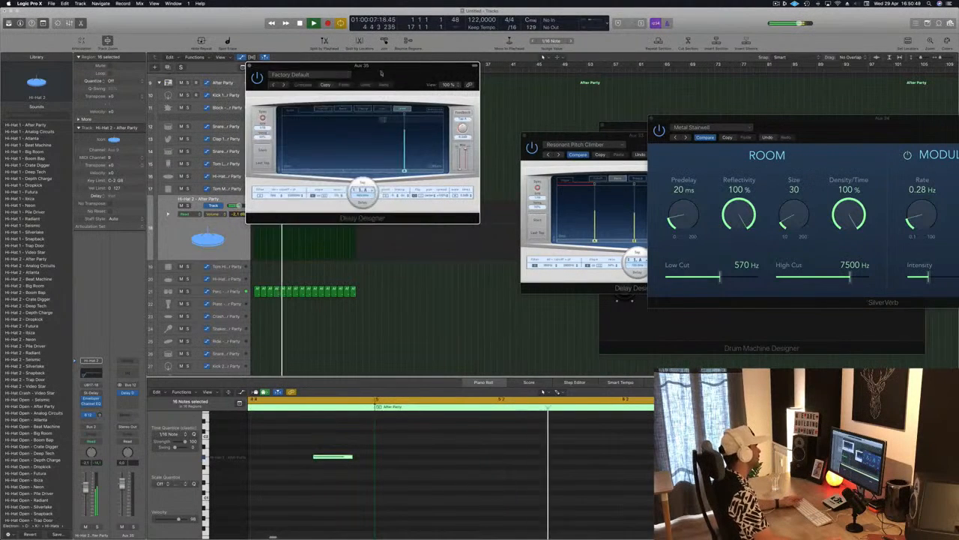
{"action": "left_click_drag", "start_coordinate": [353, 66], "coordinate": [501, 71]}
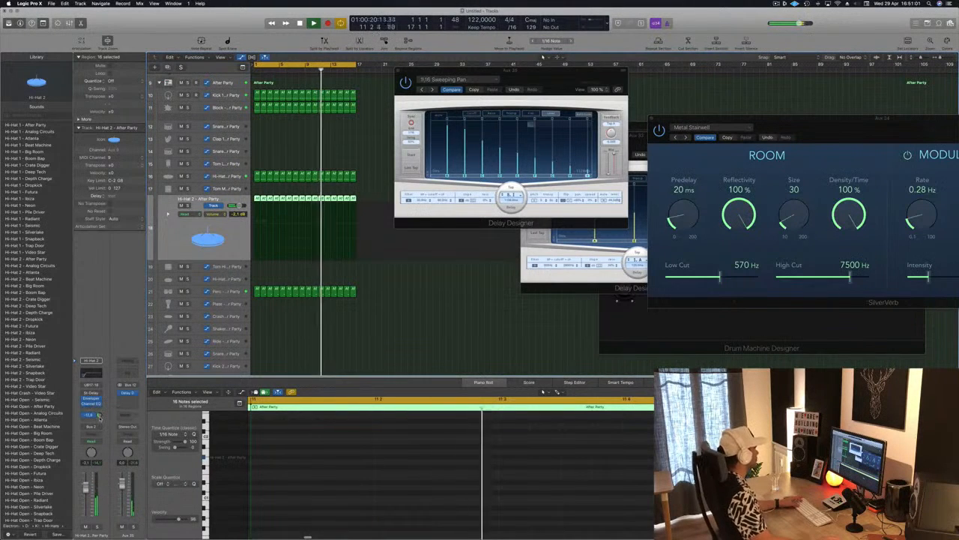
{"action": "left_click_drag", "start_coordinate": [582, 77], "coordinate": [619, 167]}
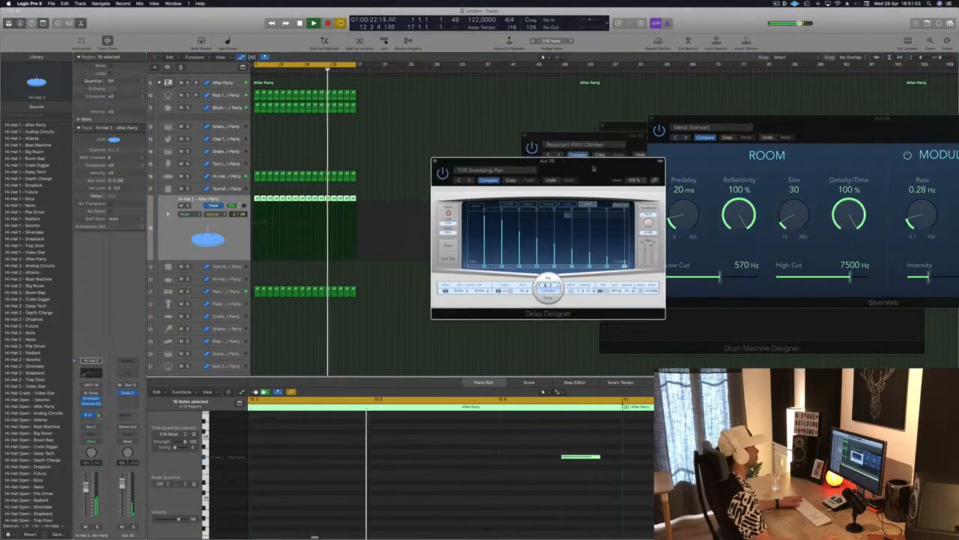
{"action": "left_click", "coordinate": [434, 161]}
Step: Open the Alchemy instrument on the Inst 1 track and show the track's Smart Controls
{"action": "scroll", "coordinate": [440, 170], "scroll_direction": "up", "scroll_amount": 3}
{"action": "scroll", "coordinate": [441, 170], "scroll_direction": "up", "scroll_amount": 5}
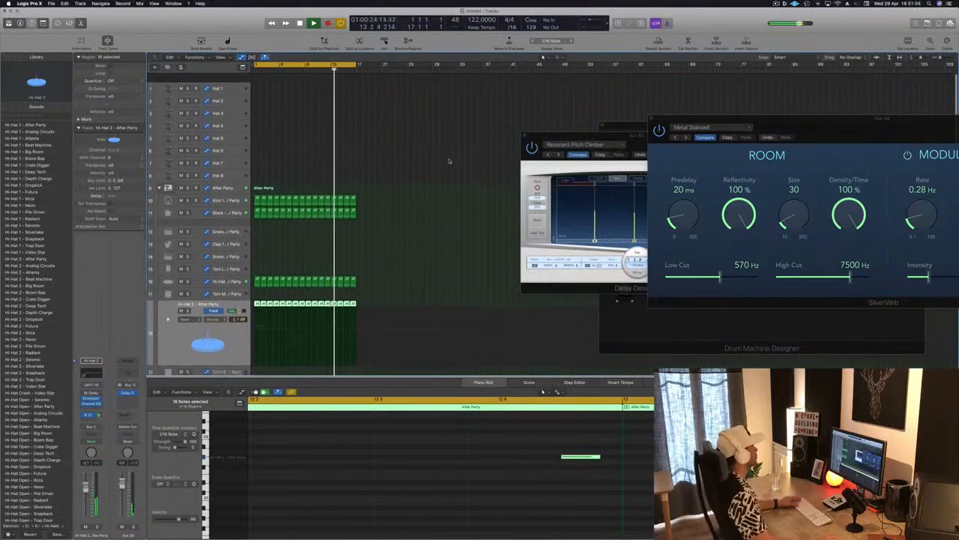
{"action": "left_click", "coordinate": [261, 82]}
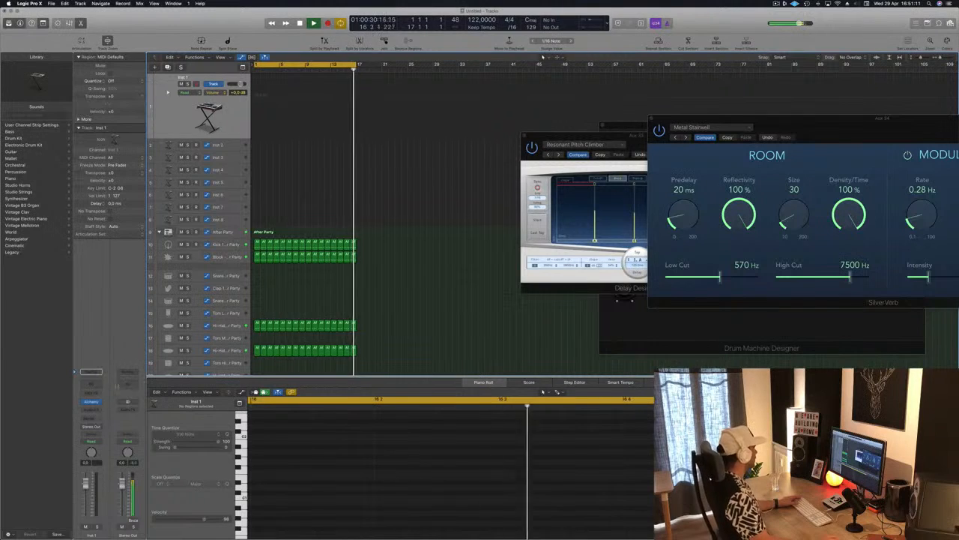
{"action": "left_click", "coordinate": [91, 402]}
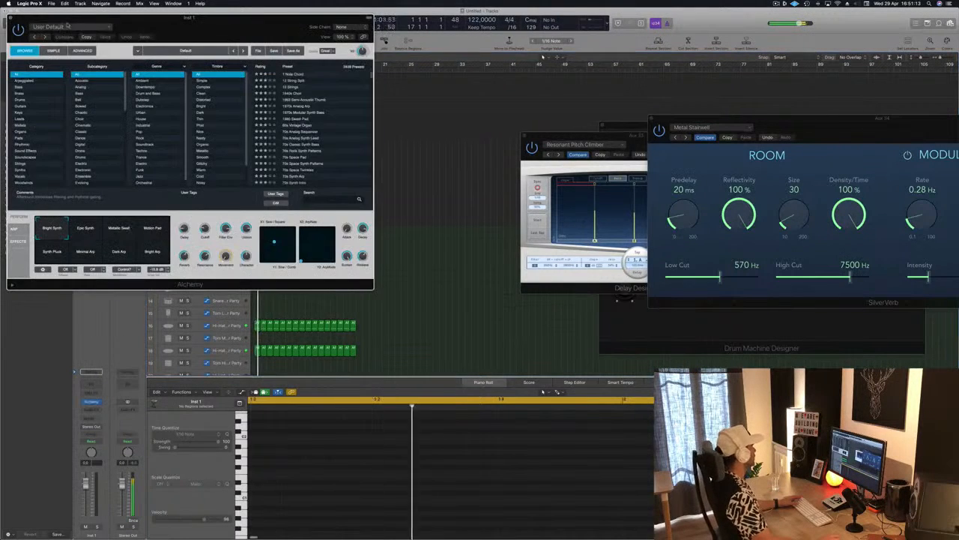
{"action": "left_click_drag", "start_coordinate": [267, 28], "coordinate": [604, 22]}
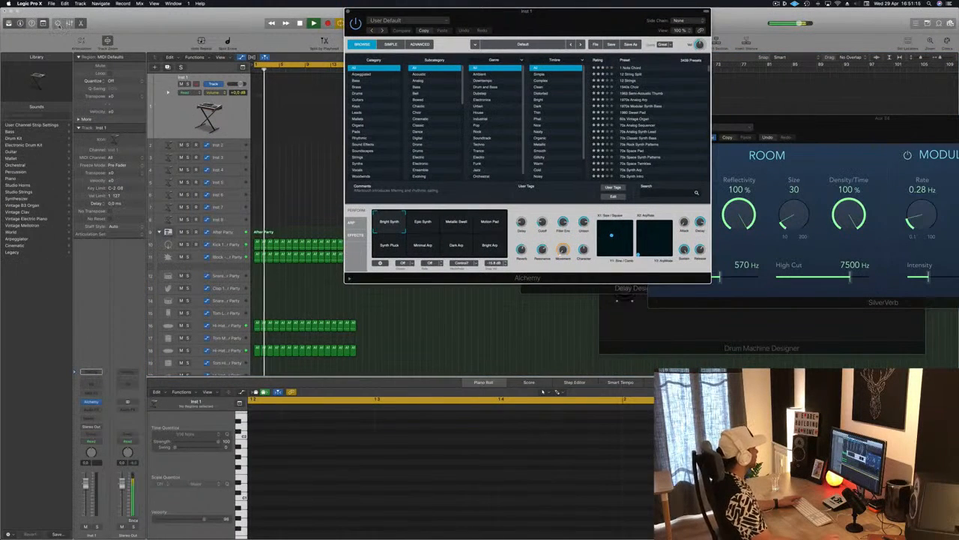
{"action": "left_click", "coordinate": [57, 23]}
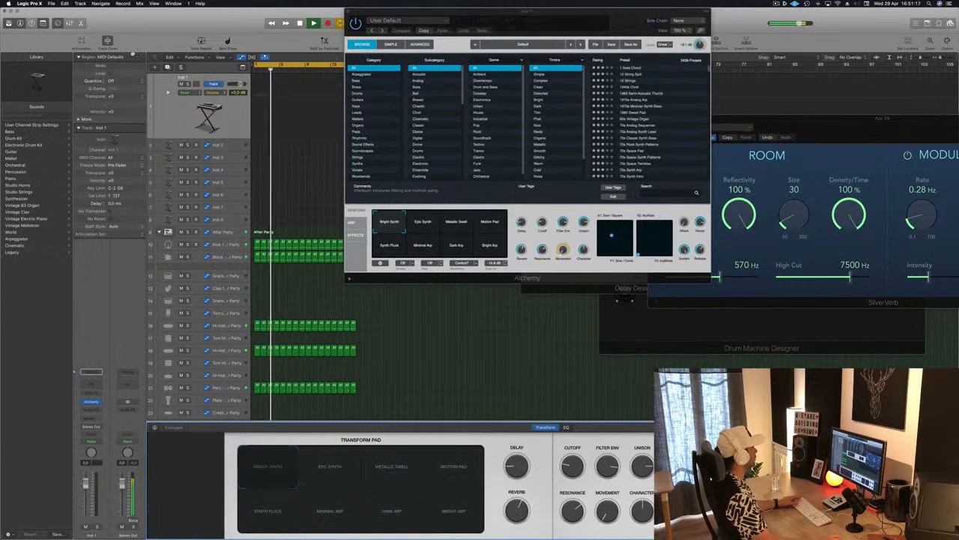
{"action": "left_click_drag", "start_coordinate": [591, 5], "coordinate": [769, 19]}
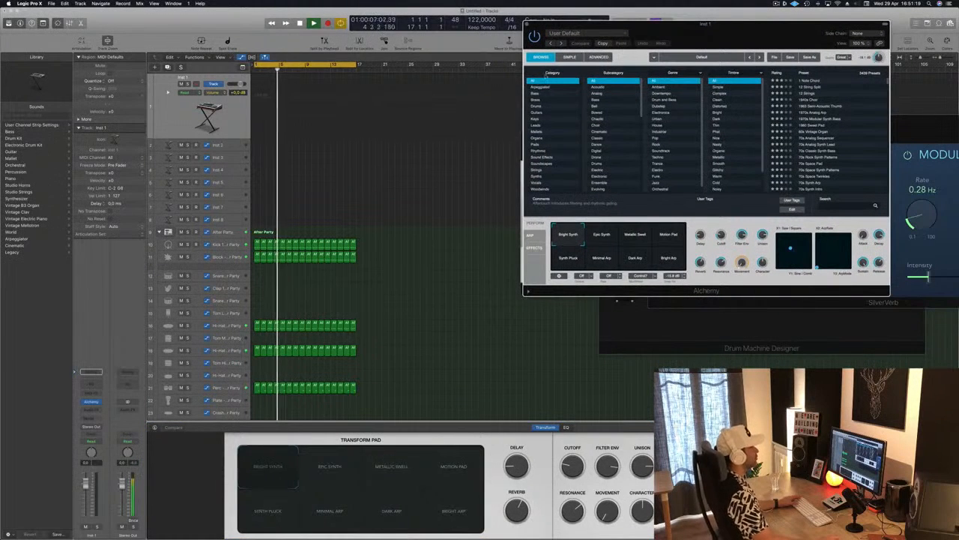
Step: Load the 80s Pop Synth Brass preset from Alchemy's Brass category and rearrange the open plug-in windows
{"action": "left_click", "coordinate": [536, 101]}
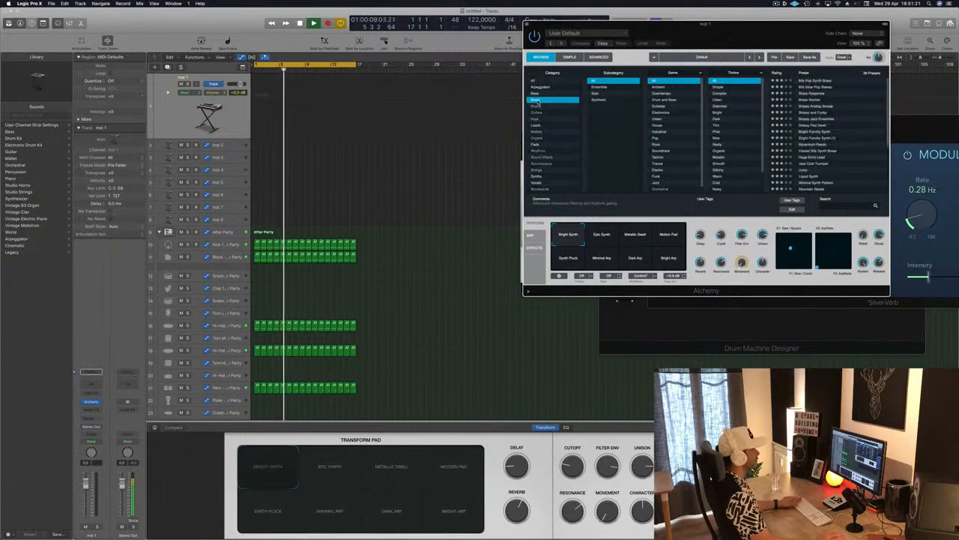
{"action": "left_click", "coordinate": [817, 80]}
{"action": "left_click_drag", "start_coordinate": [773, 45], "coordinate": [555, 164]}
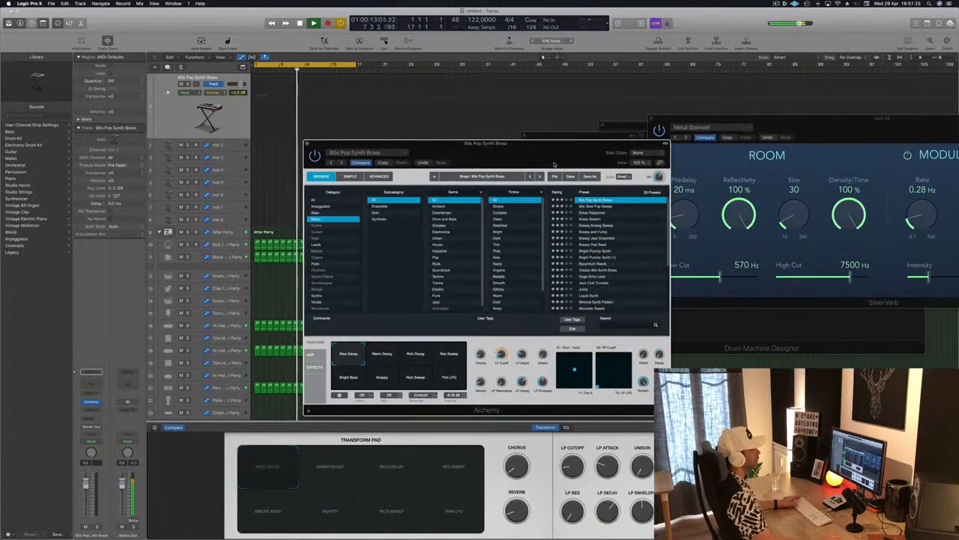
{"action": "left_click_drag", "start_coordinate": [817, 118], "coordinate": [779, 125]}
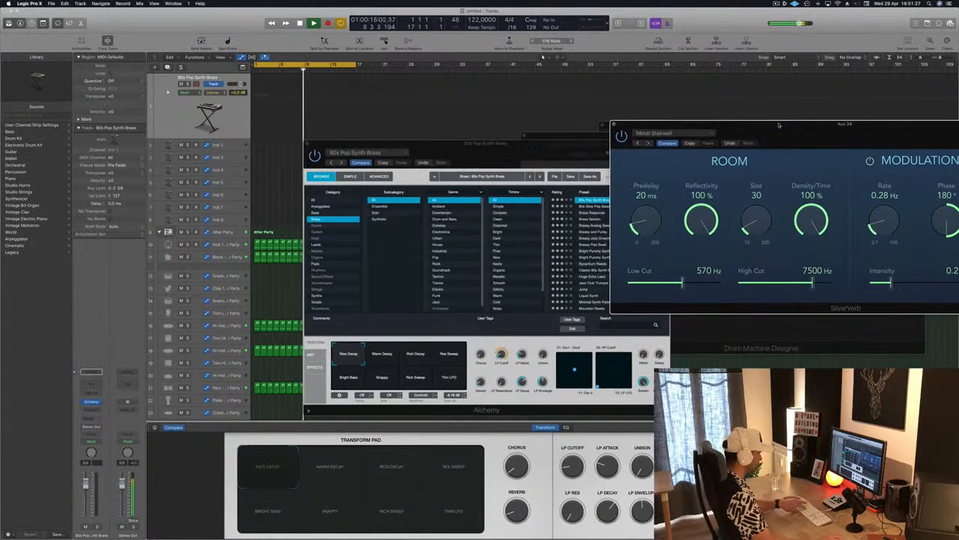
Step: Bring up the Musical Typing keyboard and place it clear of the Alchemy window
{"action": "key", "text": "super+k"}
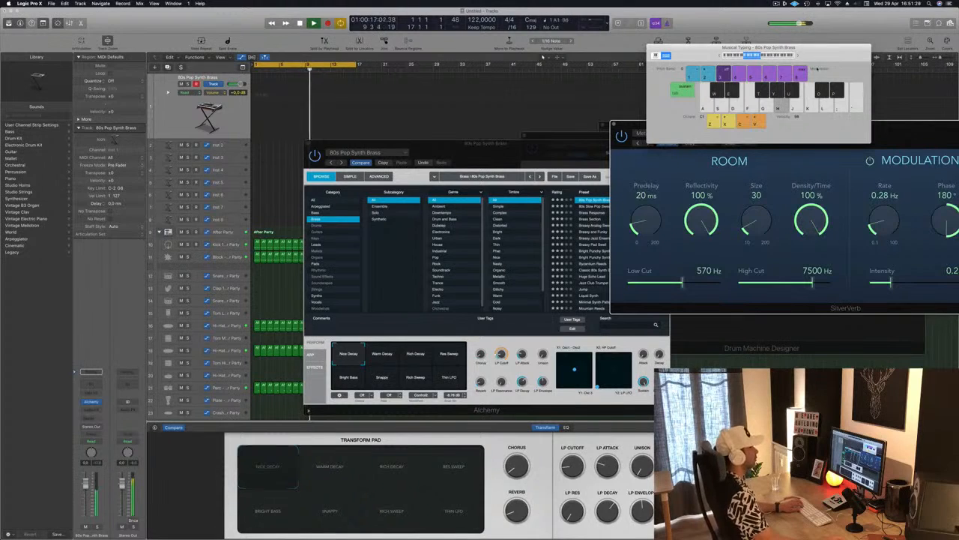
{"action": "left_click_drag", "start_coordinate": [829, 51], "coordinate": [850, 42]}
{"action": "mouse_move", "coordinate": [520, 156]}
{"action": "left_mouse_down"}
{"action": "mouse_move", "coordinate": [539, 105]}
{"action": "mouse_move", "coordinate": [560, 115]}
{"action": "mouse_move", "coordinate": [524, 153]}
{"action": "left_mouse_up"}
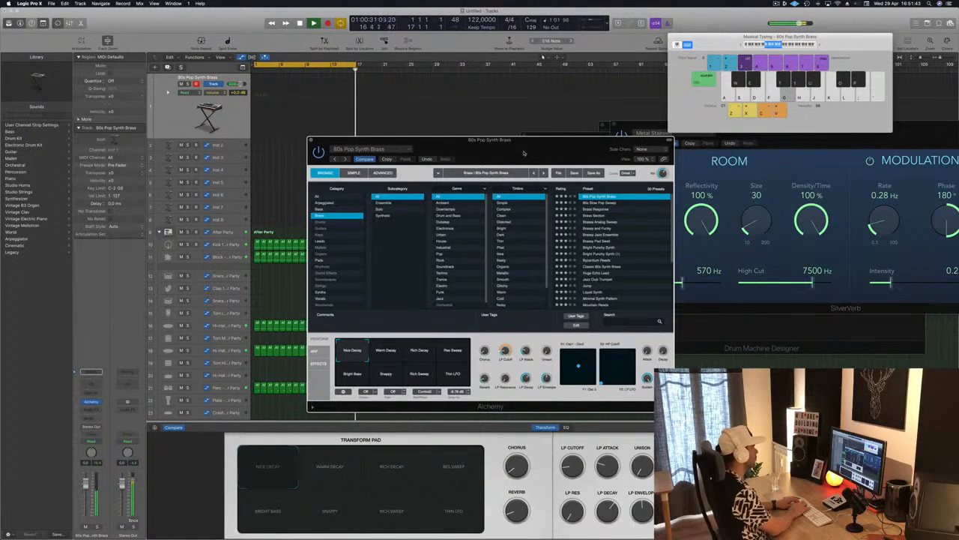
Step: Record a simple brass line of D, A and G notes on the 80s Pop Synth Brass track over the cycling drums
{"action": "key", "text": "s"}
{"action": "key", "text": "h"}
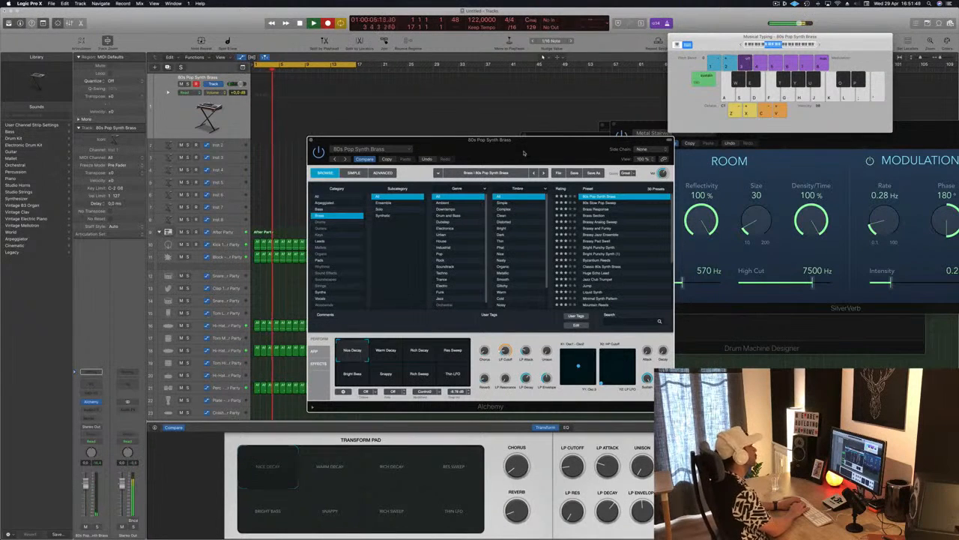
{"action": "key", "text": "h"}
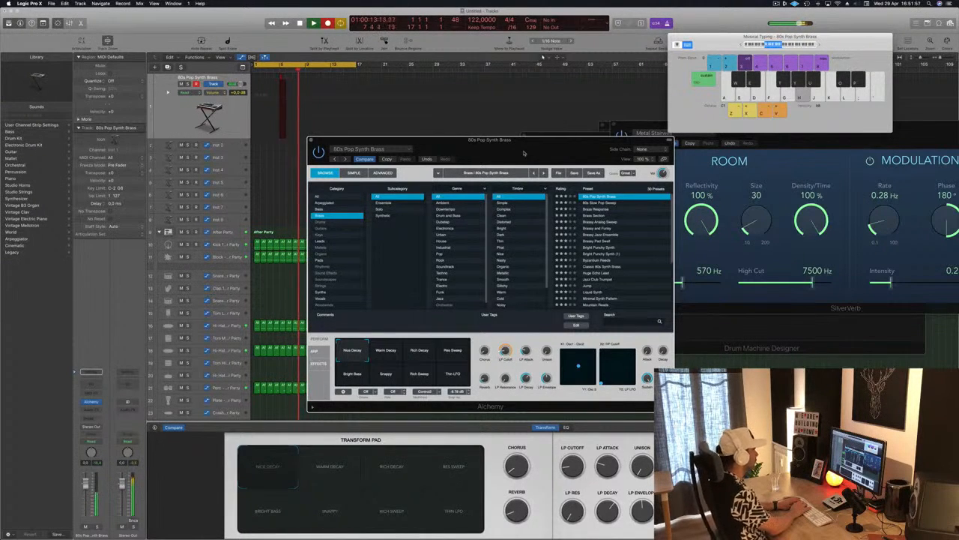
{"action": "key", "text": "g"}
{"action": "key", "text": "s"}
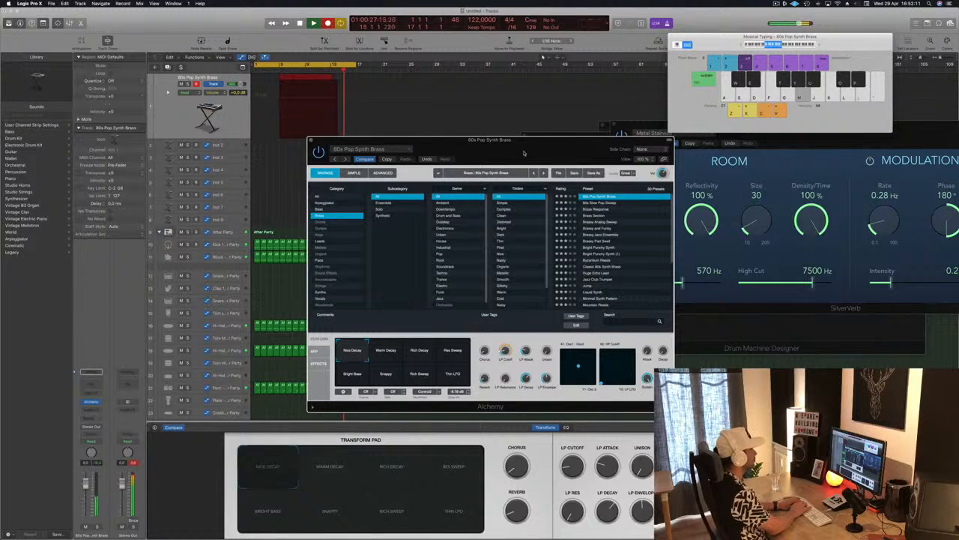
{"action": "key", "text": "g"}
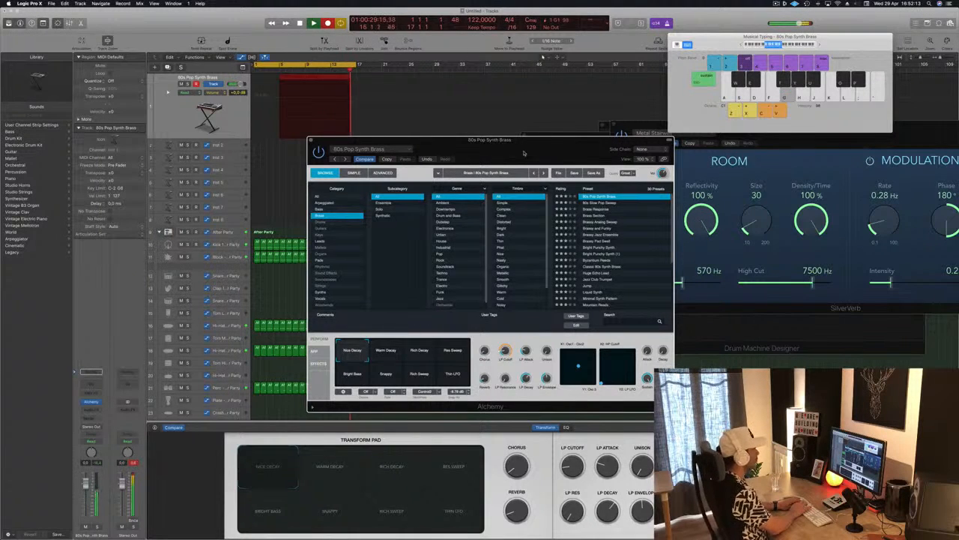
{"action": "key", "text": "space"}
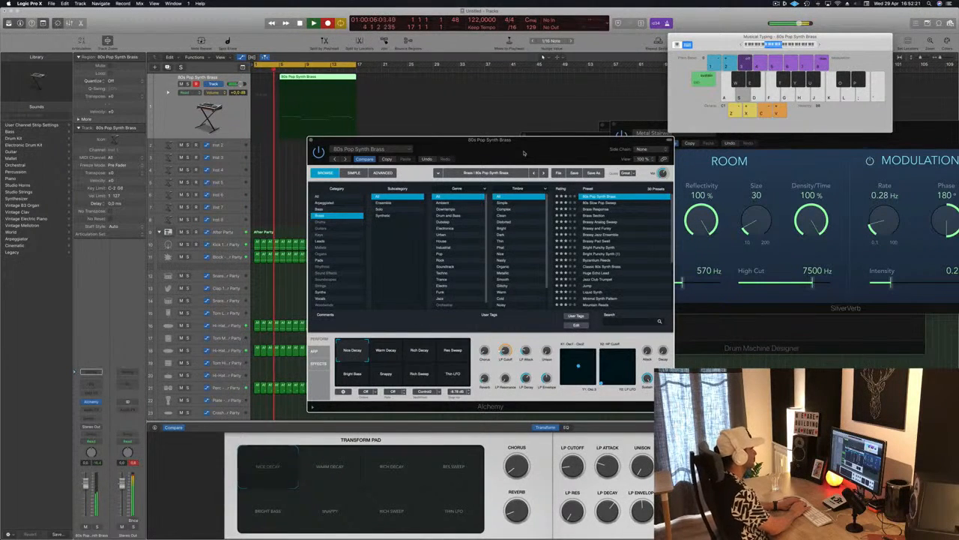
Step: Play a further pass of the brass notes, end the recording and play back the recorded region from bar 1
{"action": "key", "text": "h"}
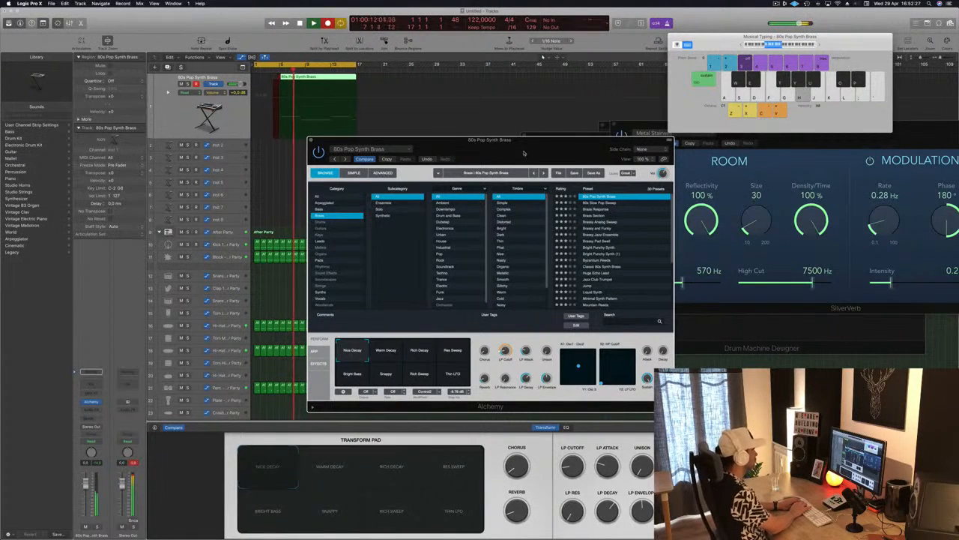
{"action": "key", "text": "s"}
{"action": "key", "text": "space"}
{"action": "key", "text": "space"}
{"action": "left_click", "coordinate": [332, 78]}
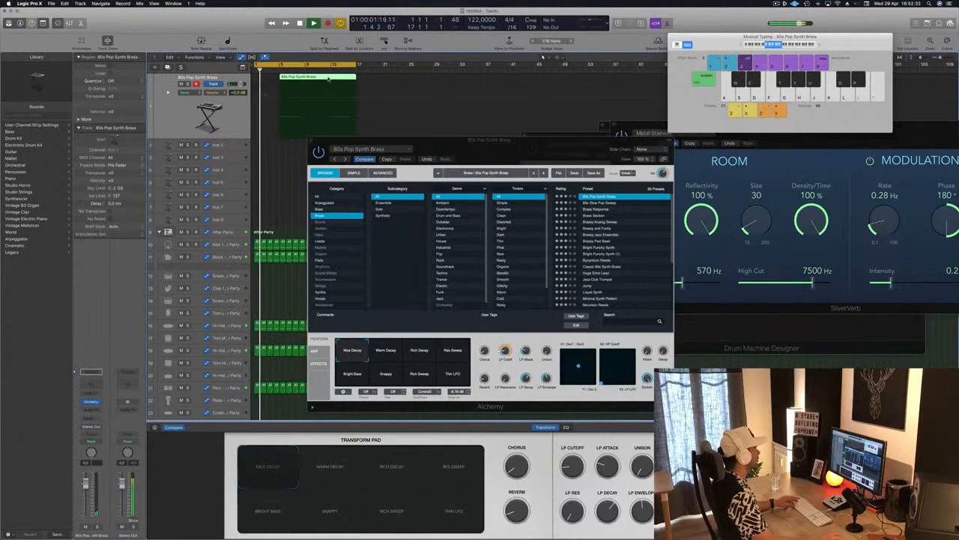
Step: Split the brass region at bar 13, delete the part after the split and move the eight-bar region to bar 1
{"action": "double_click", "coordinate": [329, 78], "text": "super"}
{"action": "left_click", "coordinate": [327, 77]}
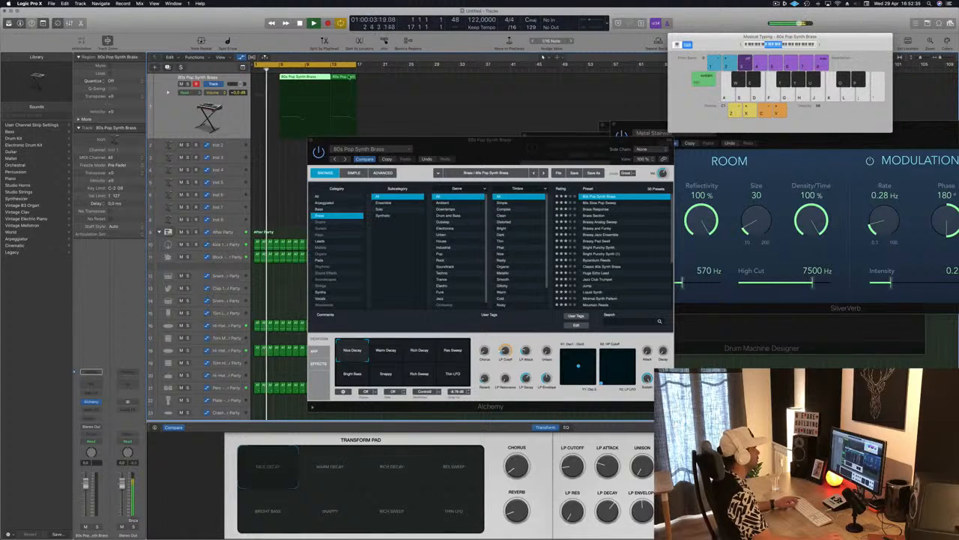
{"action": "key", "text": "Delete"}
{"action": "left_click_drag", "start_coordinate": [351, 78], "coordinate": [306, 80]}
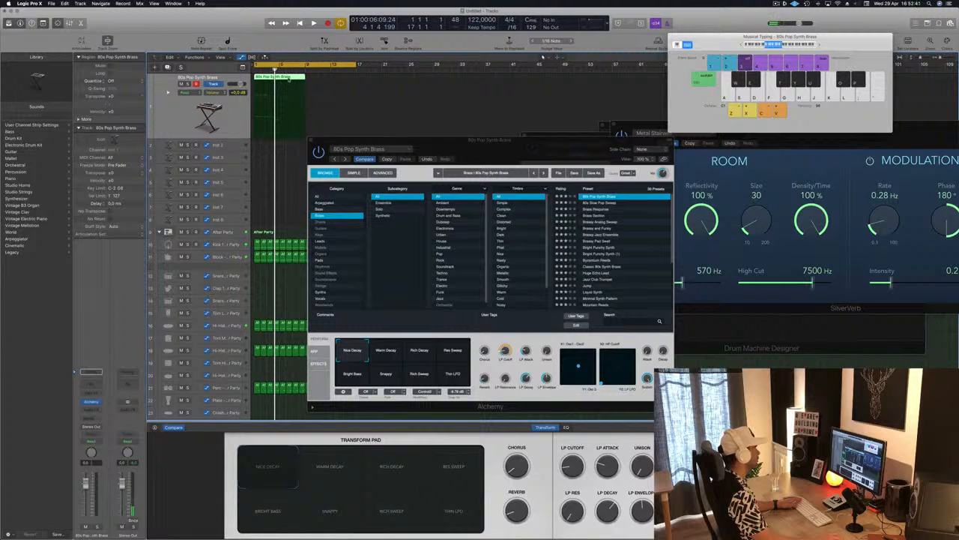
Step: Open the brass region in the Piano Roll and lengthen its last note to the region's end at bar 9
{"action": "double_click", "coordinate": [289, 78]}
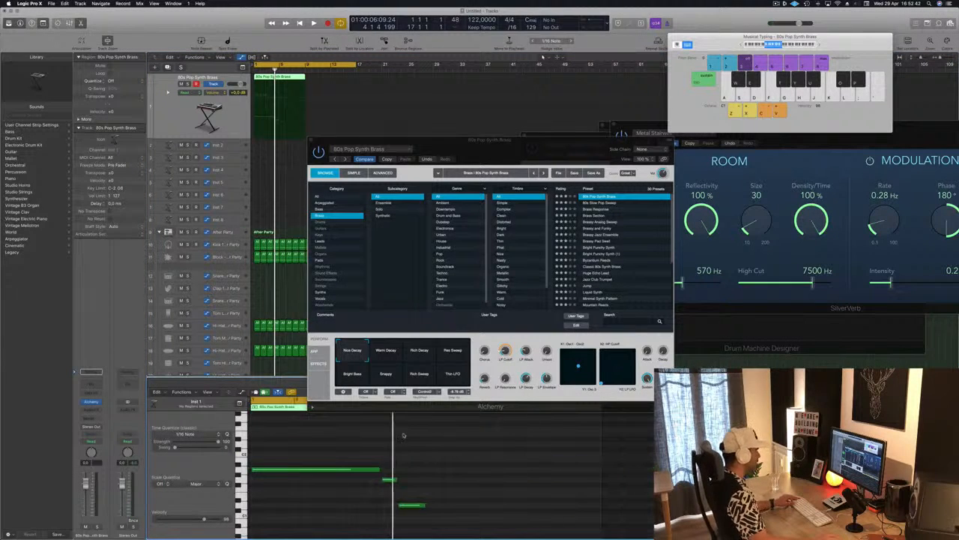
{"action": "left_click_drag", "start_coordinate": [424, 507], "coordinate": [589, 508]}
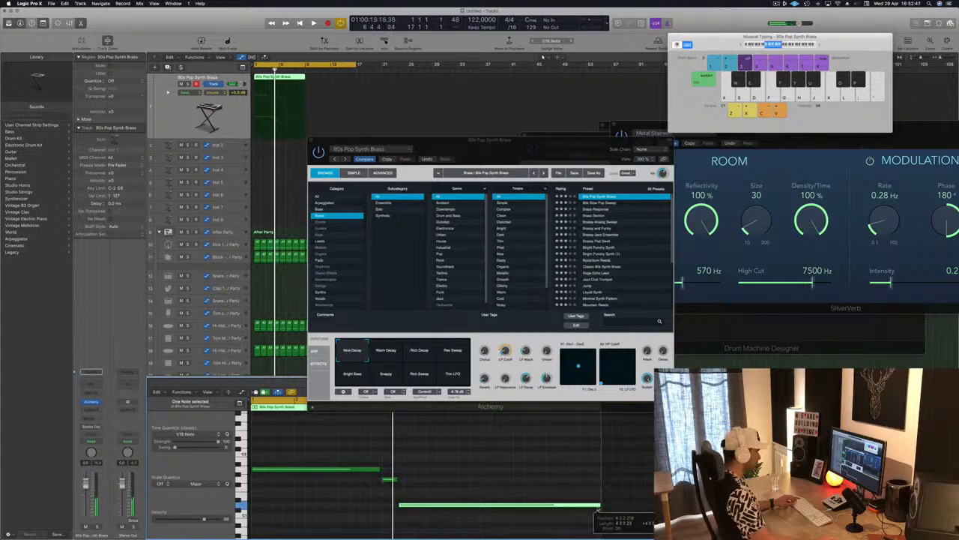
{"action": "scroll", "coordinate": [438, 499], "scroll_direction": "up", "scroll_amount": 3}
{"action": "scroll", "coordinate": [431, 498], "scroll_direction": "down", "scroll_amount": 4}
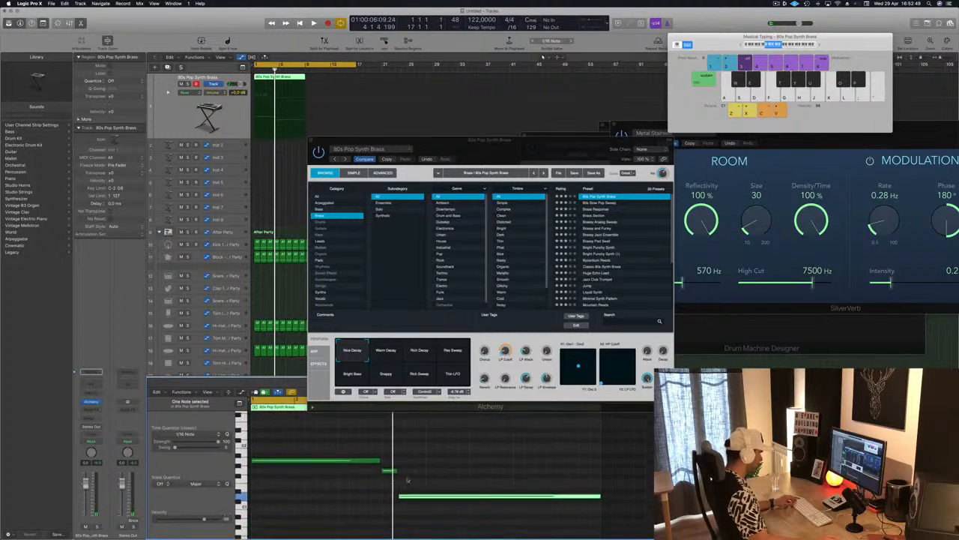
Step: Lengthen the middle brass note slightly, start the last note right after it with its end at bar 9, and play the result
{"action": "left_click", "coordinate": [385, 473]}
{"action": "key", "text": "super+a"}
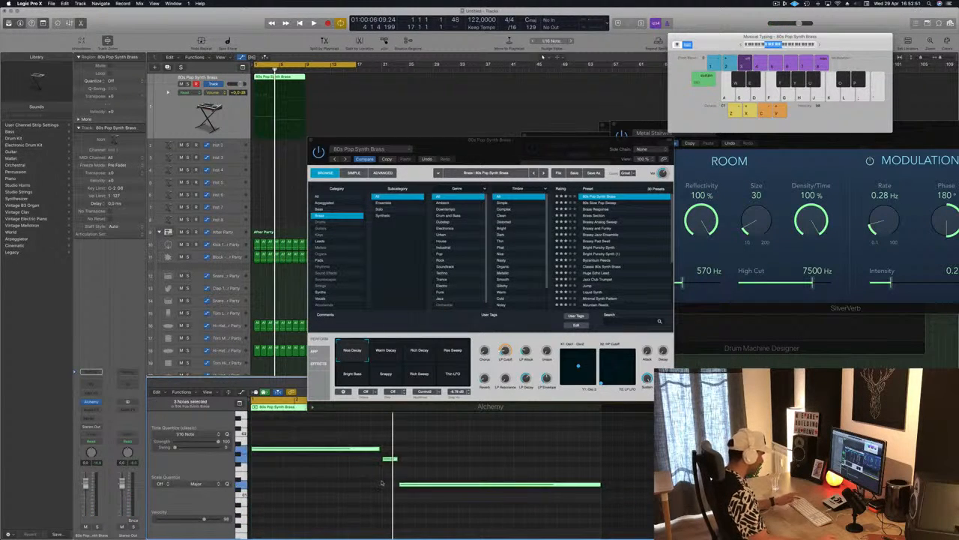
{"action": "left_click", "coordinate": [410, 458]}
{"action": "left_click", "coordinate": [398, 460]}
{"action": "left_click", "coordinate": [421, 484]}
{"action": "left_click_drag", "start_coordinate": [421, 485], "coordinate": [425, 485]}
{"action": "left_click_drag", "start_coordinate": [606, 484], "coordinate": [600, 484]}
{"action": "key", "text": "space"}
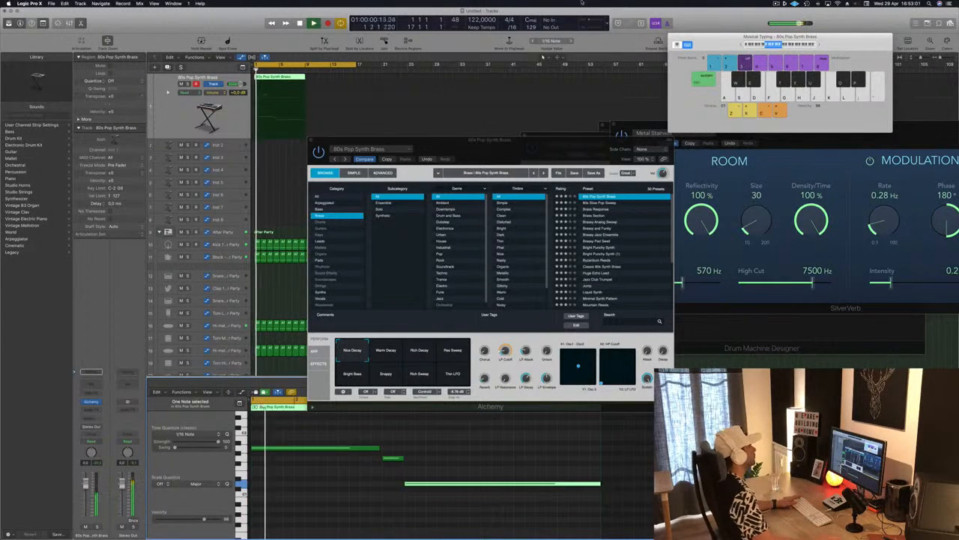
Step: Copy the eight-bar brass region to bar 9 and move the Alchemy window clear of the regions
{"action": "left_click_drag", "start_coordinate": [521, 150], "coordinate": [751, 126]}
{"action": "left_click_drag", "start_coordinate": [290, 80], "coordinate": [339, 84]}
{"action": "left_click_drag", "start_coordinate": [710, 132], "coordinate": [611, 51]}
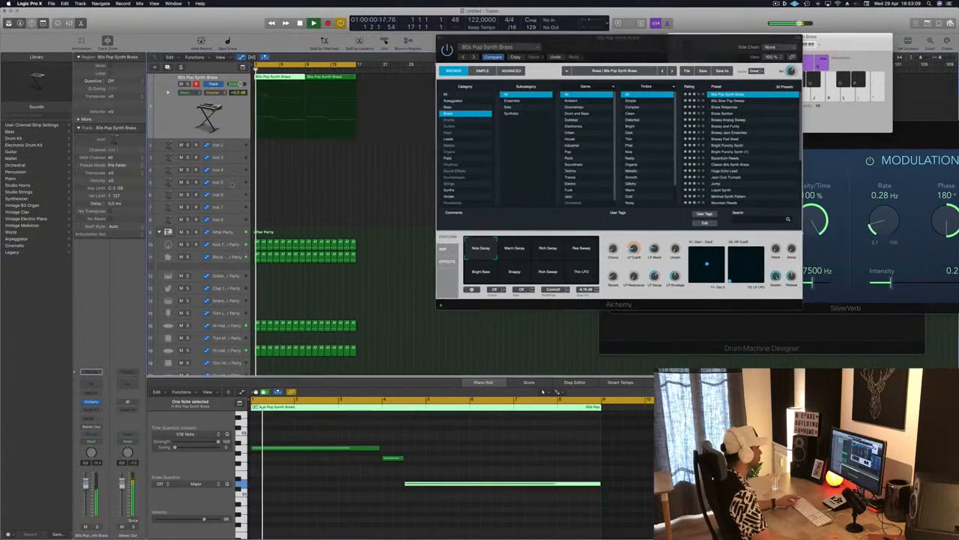
Step: Shorten the middle brass note and bring the last note's start closer to it, keeping its end at bar 9
{"action": "left_click_drag", "start_coordinate": [403, 458], "coordinate": [399, 458]}
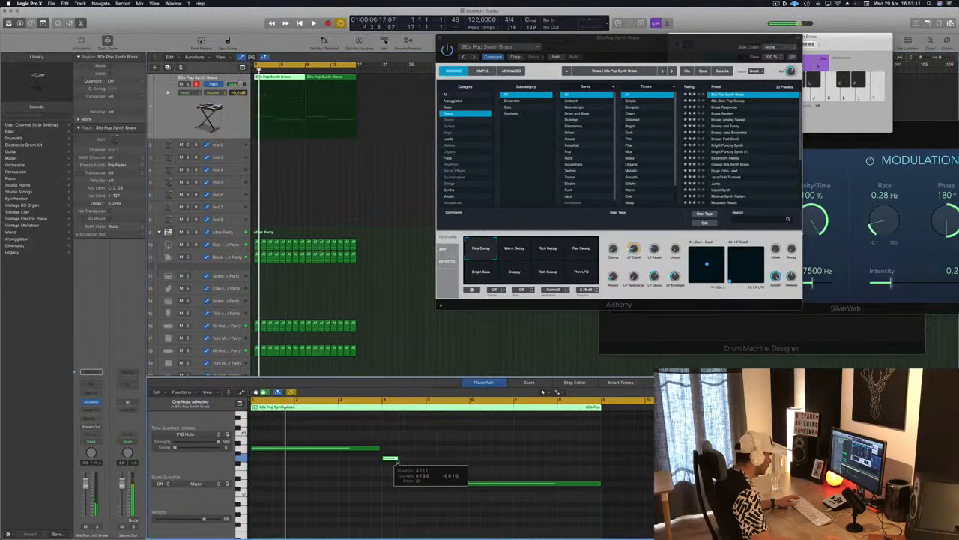
{"action": "left_click_drag", "start_coordinate": [464, 483], "coordinate": [407, 486]}
{"action": "key", "text": "space"}
{"action": "left_click_drag", "start_coordinate": [590, 484], "coordinate": [600, 483]}
{"action": "scroll", "coordinate": [317, 485], "scroll_direction": "down", "scroll_amount": 1}
{"action": "scroll", "coordinate": [314, 484], "scroll_direction": "down", "scroll_amount": 1}
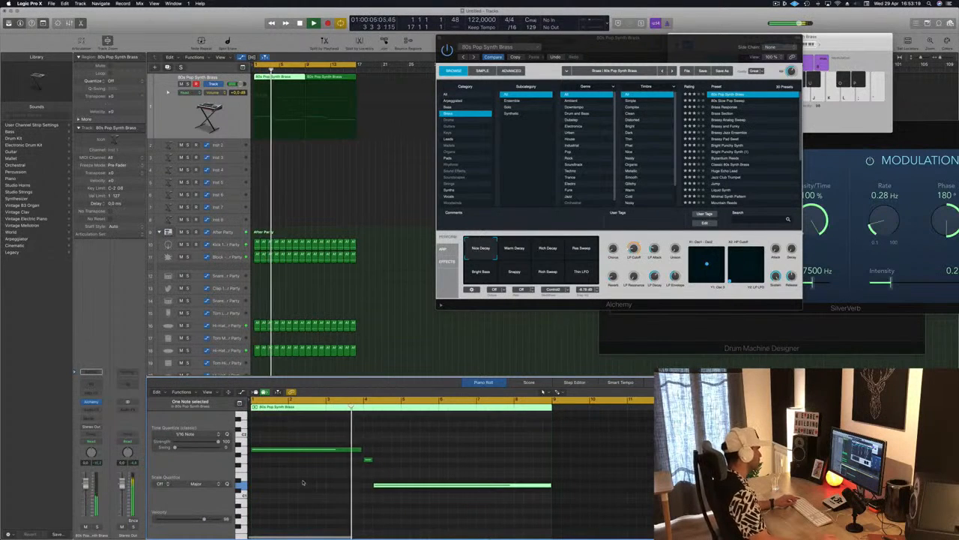
Step: Shorten the first brass note, move the short middle note just before bar 4 and start the last note on bar 4
{"action": "left_click_drag", "start_coordinate": [360, 448], "coordinate": [383, 486]}
{"action": "left_click", "coordinate": [358, 459]}
{"action": "key", "text": "space"}
{"action": "left_click_drag", "start_coordinate": [542, 484], "coordinate": [551, 484]}
{"action": "left_click", "coordinate": [455, 451]}
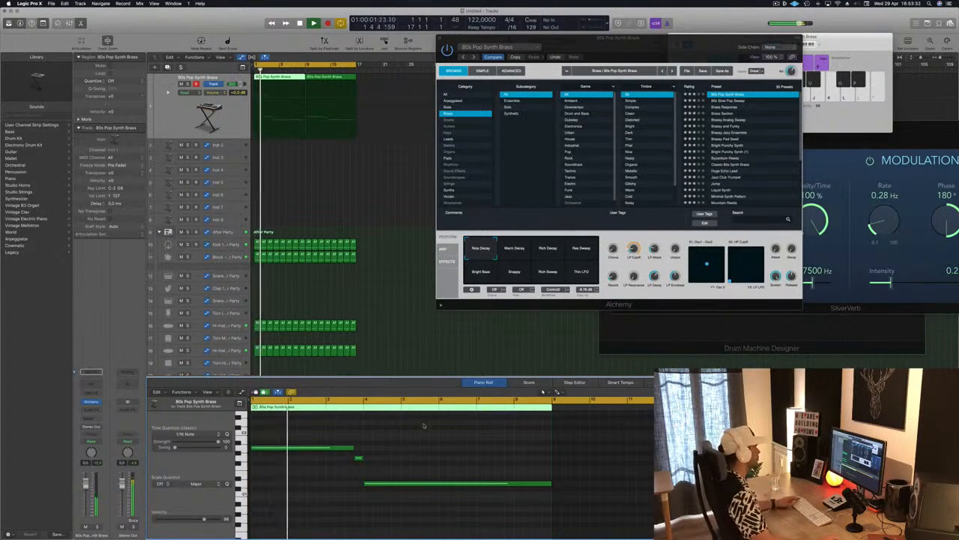
Step: Delete the copied brass region at bar 9 and play the remaining region from bar 1
{"action": "left_click", "coordinate": [325, 77]}
{"action": "key", "text": "Delete"}
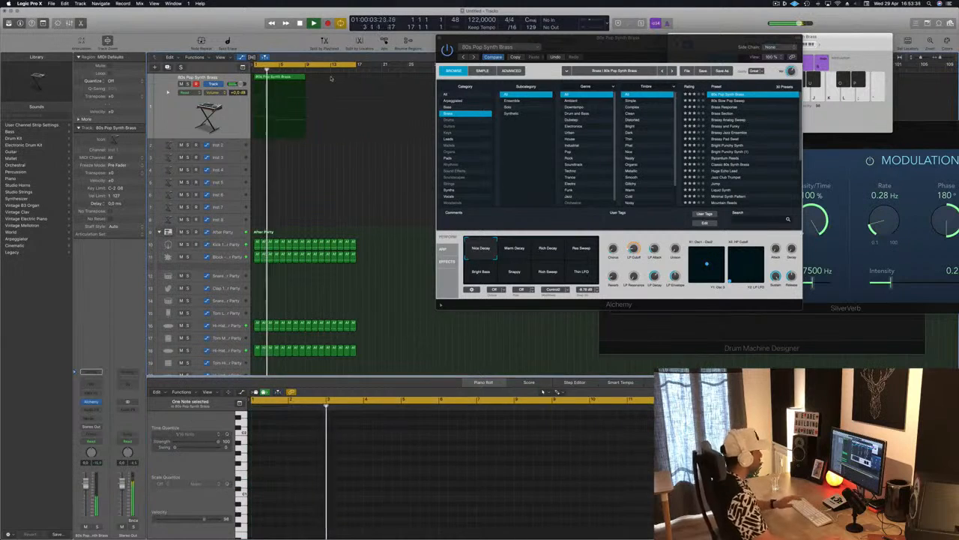
{"action": "left_click", "coordinate": [287, 78]}
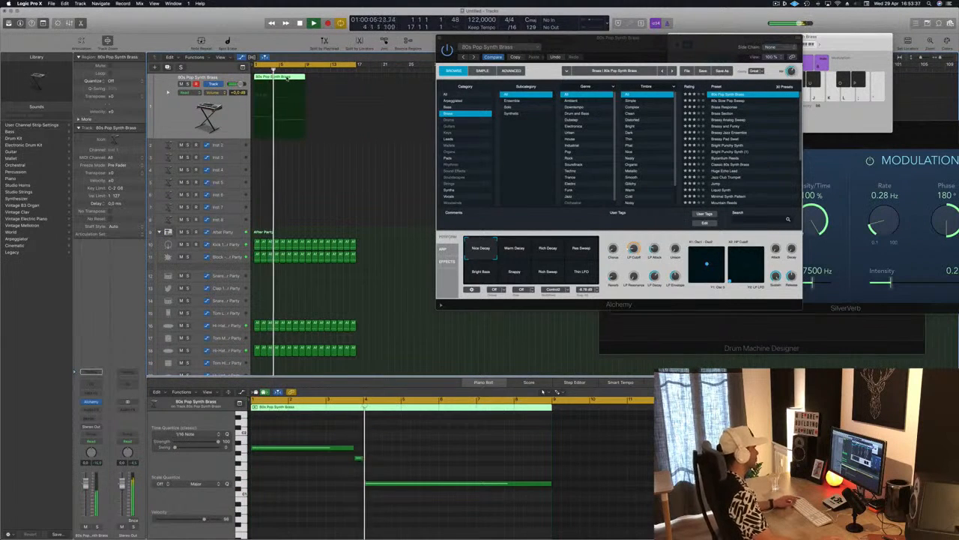
{"action": "key", "text": "space"}
{"action": "key", "text": "space"}
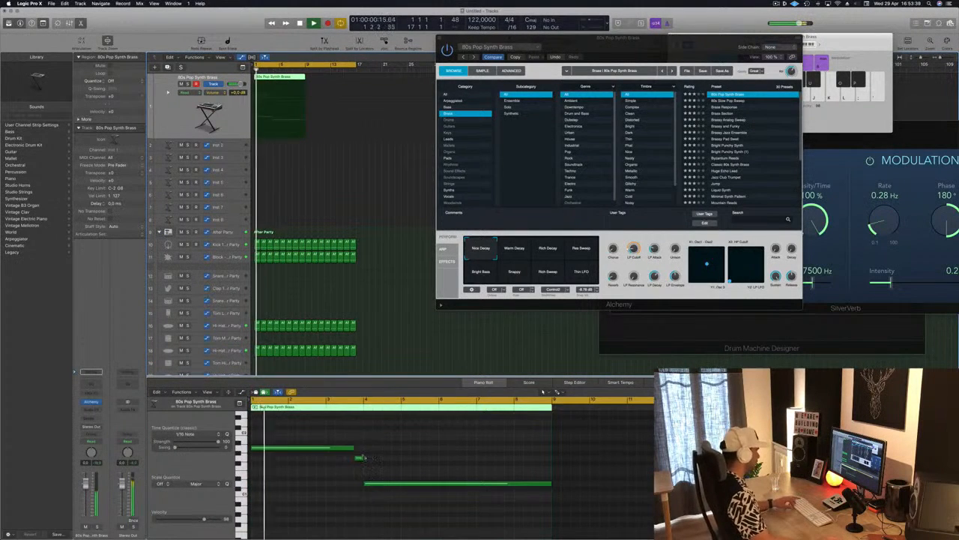
Step: Undo the recent brass note edits and try the middle note slightly earlier
{"action": "key", "text": "super+z"}
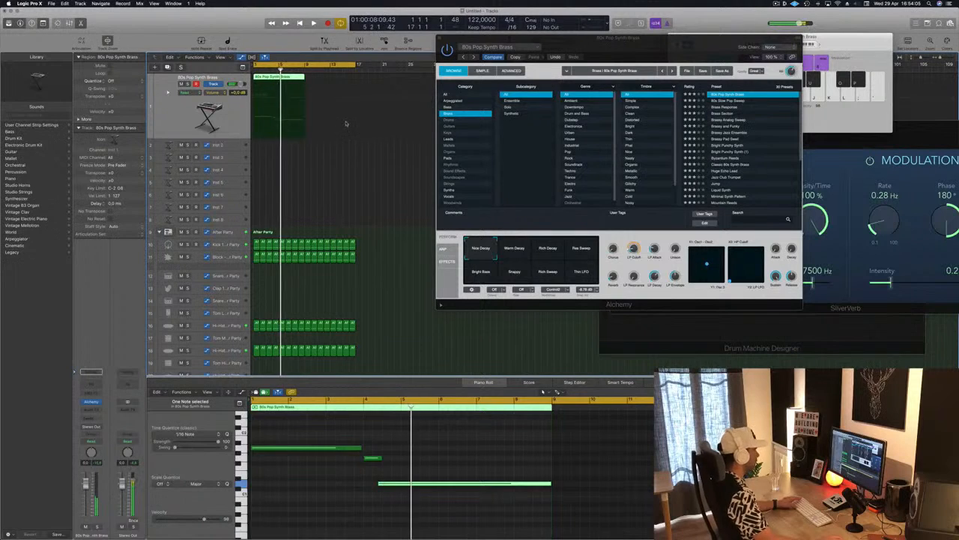
{"action": "scroll", "coordinate": [456, 521], "scroll_direction": "up", "scroll_amount": 4}
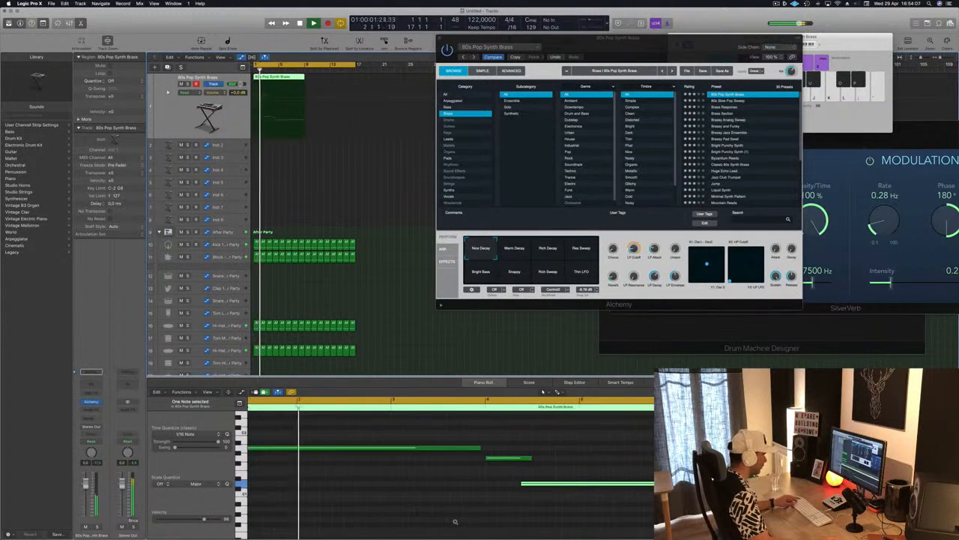
{"action": "scroll", "coordinate": [455, 521], "scroll_direction": "down", "scroll_amount": 3}
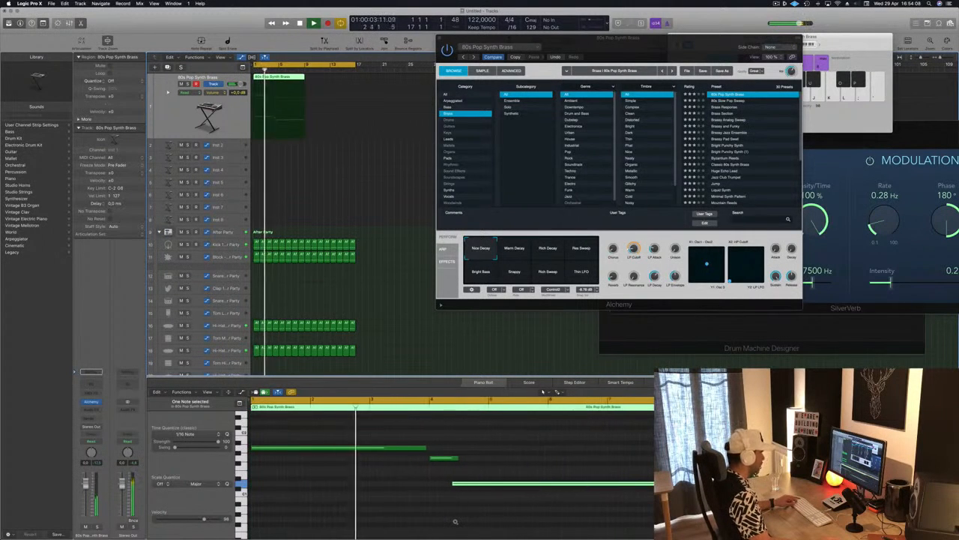
{"action": "left_click", "coordinate": [454, 457]}
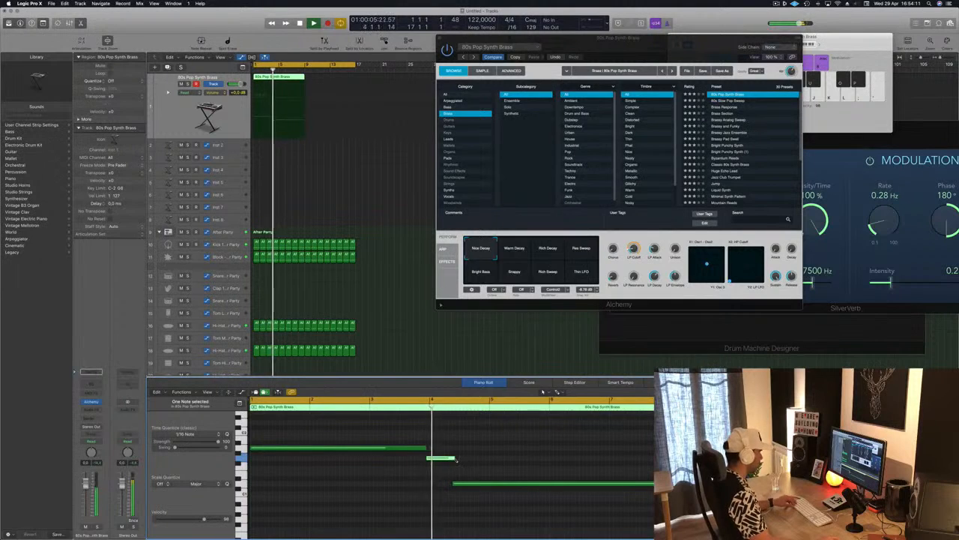
Step: Copy the brass region to bar 9, move the Alchemy window aside and select both regions
{"action": "left_click_drag", "start_coordinate": [277, 81], "coordinate": [327, 86]}
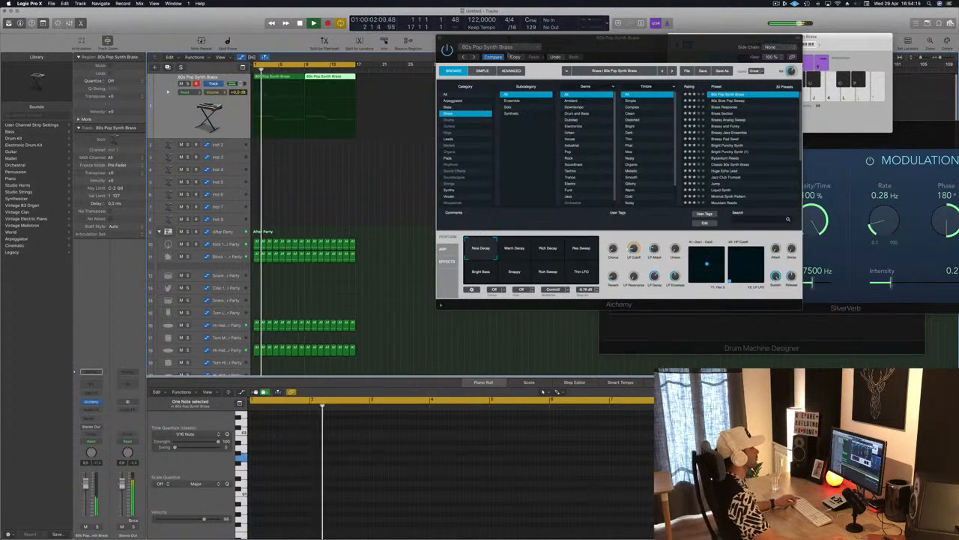
{"action": "left_click_drag", "start_coordinate": [625, 44], "coordinate": [671, 59]}
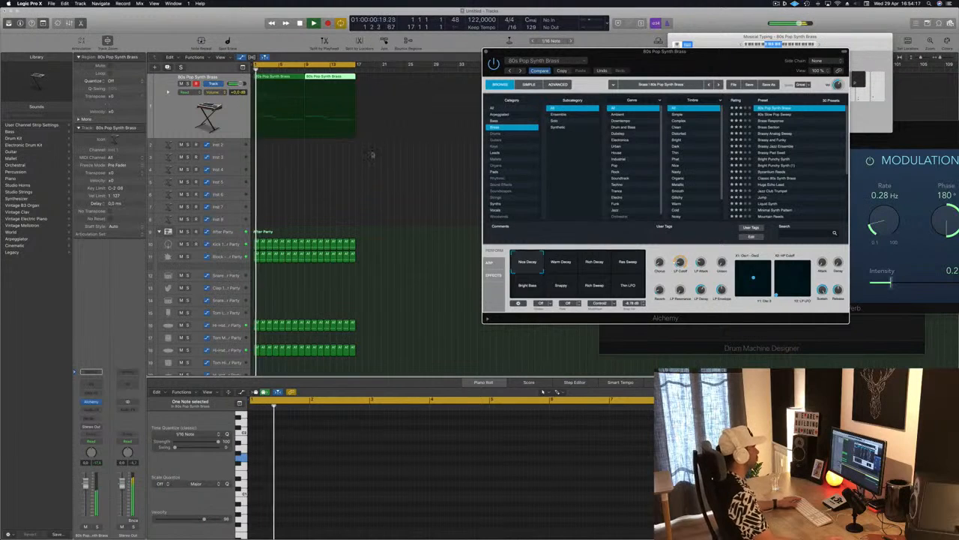
{"action": "left_click_drag", "start_coordinate": [373, 78], "coordinate": [305, 83]}
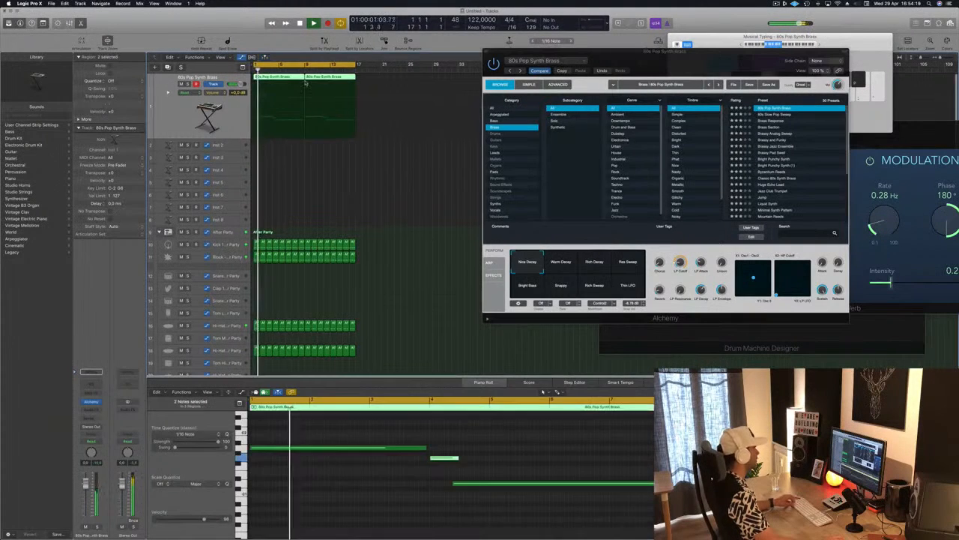
{"action": "key", "text": "e"}
{"action": "key", "text": "e"}
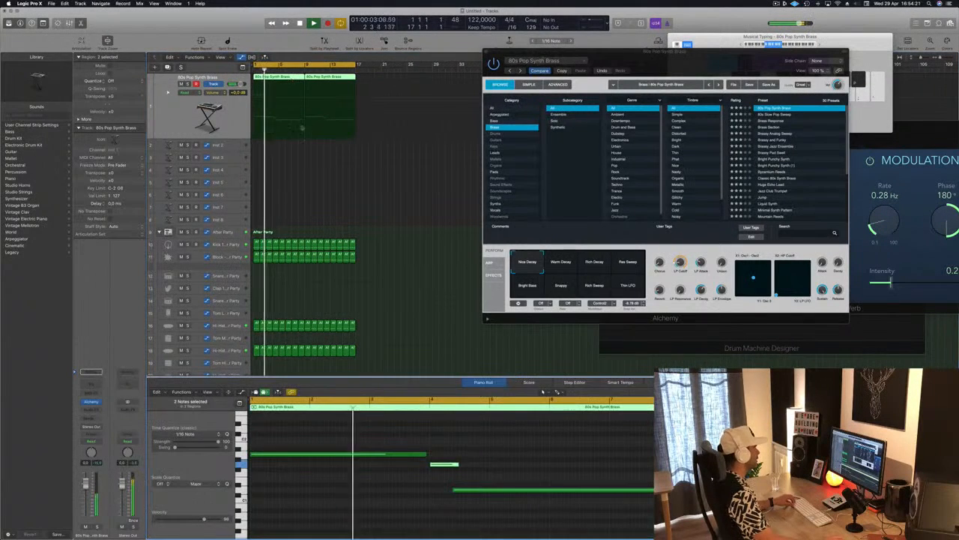
Step: Try all the notes of both brass regions an octave lower and return them to their original pitch
{"action": "key", "text": "super+a"}
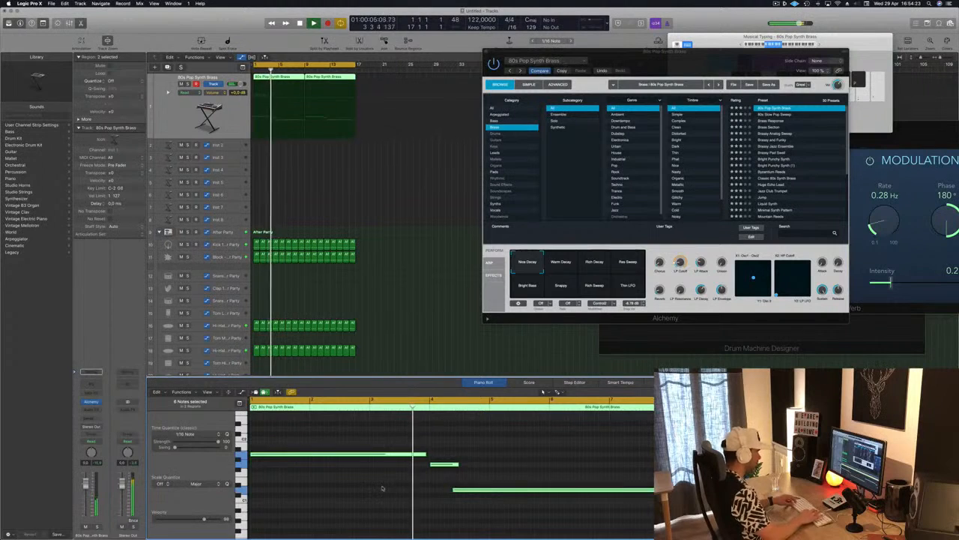
{"action": "key", "text": "alt+shift+Down"}
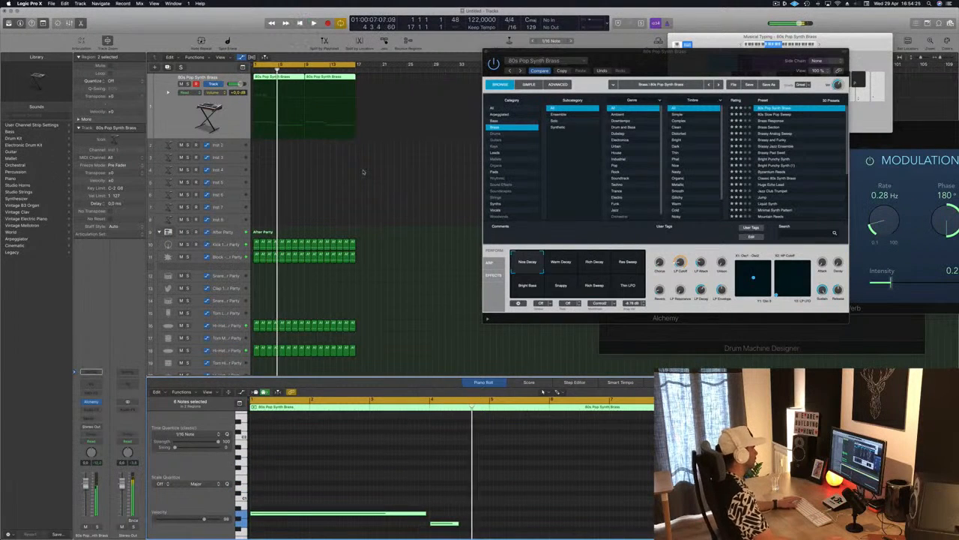
{"action": "key", "text": "alt+shift+Up"}
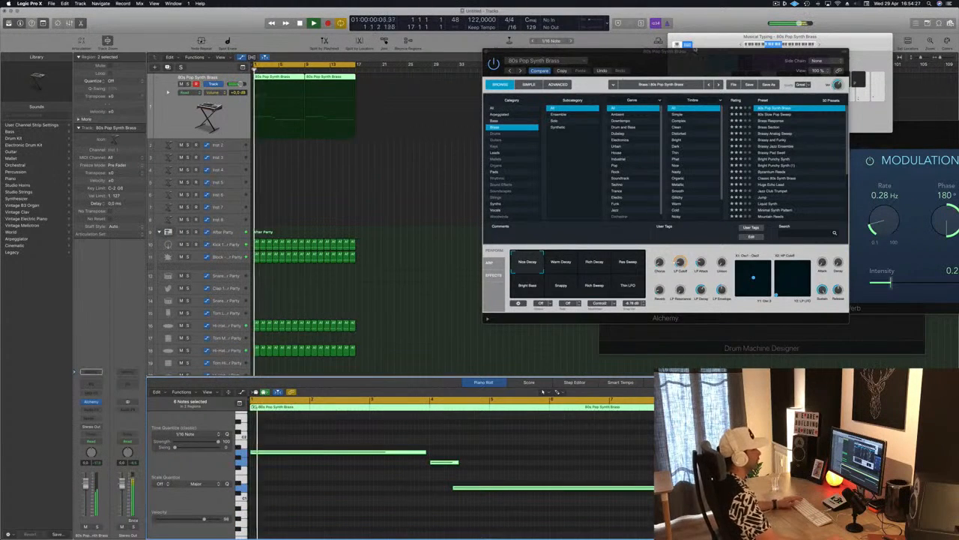
Step: Audition the 80s Slow Pop Sweep, Brass Section and Brassy Analog Sweep presets in Alchemy over the playing loop
{"action": "left_click_drag", "start_coordinate": [664, 51], "coordinate": [542, 60]}
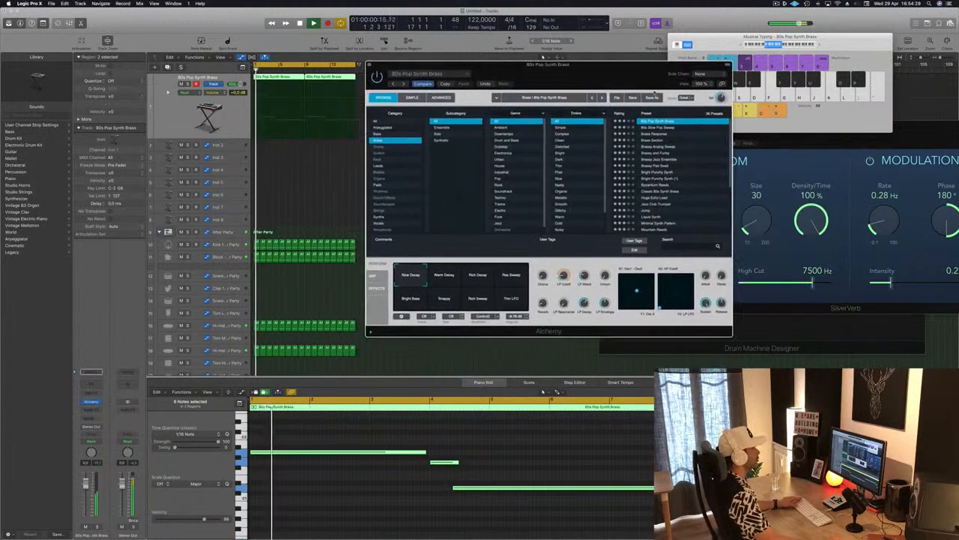
{"action": "left_click", "coordinate": [653, 129]}
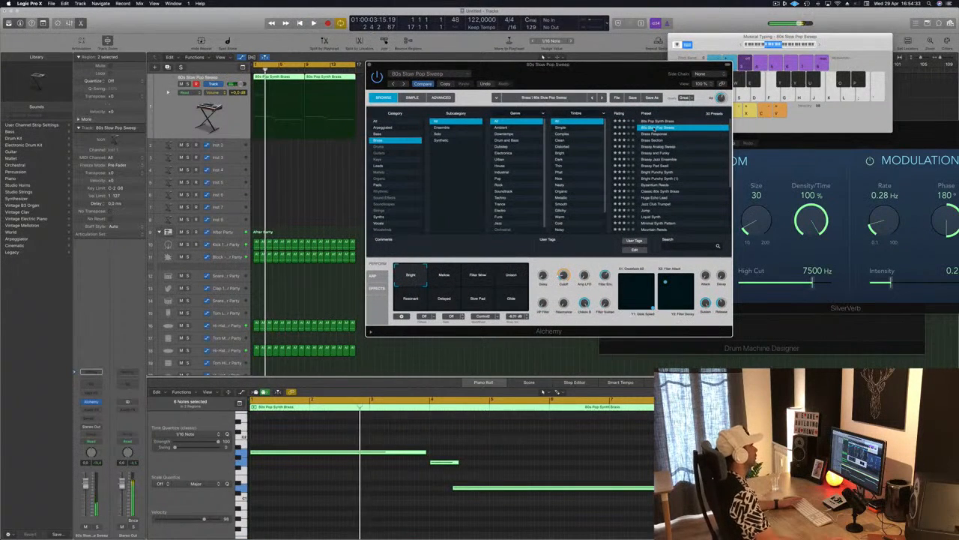
{"action": "left_click", "coordinate": [654, 141]}
{"action": "key", "text": "space"}
{"action": "left_click", "coordinate": [431, 341]}
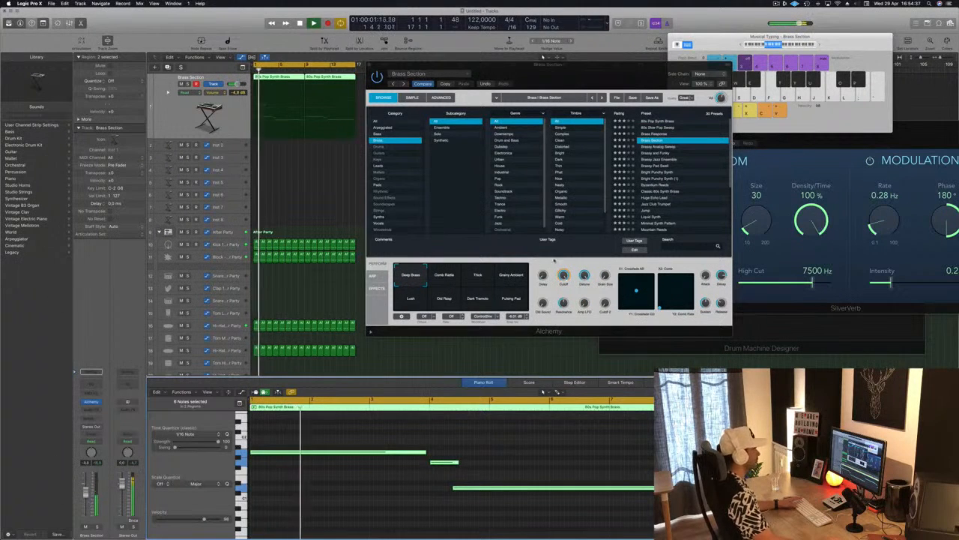
{"action": "left_click", "coordinate": [667, 148]}
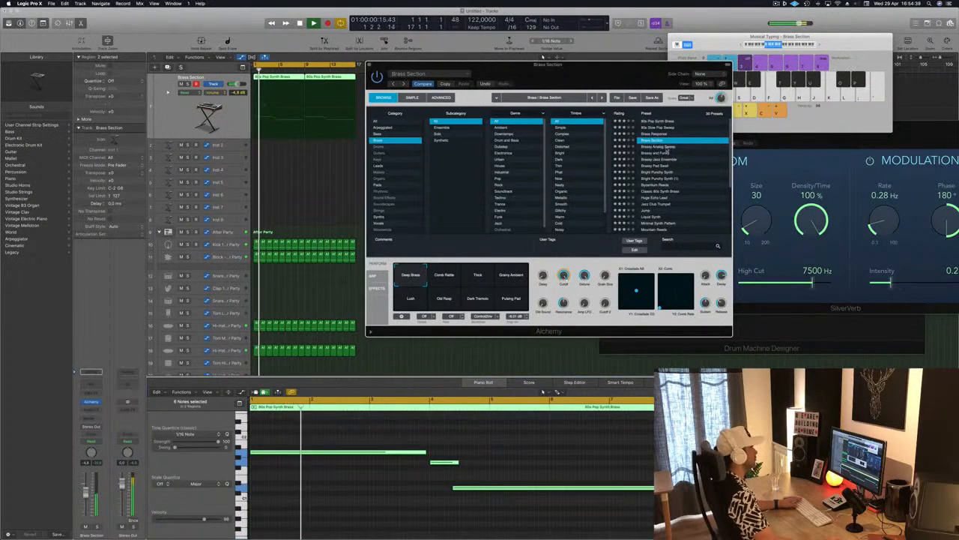
{"action": "left_click", "coordinate": [667, 148]}
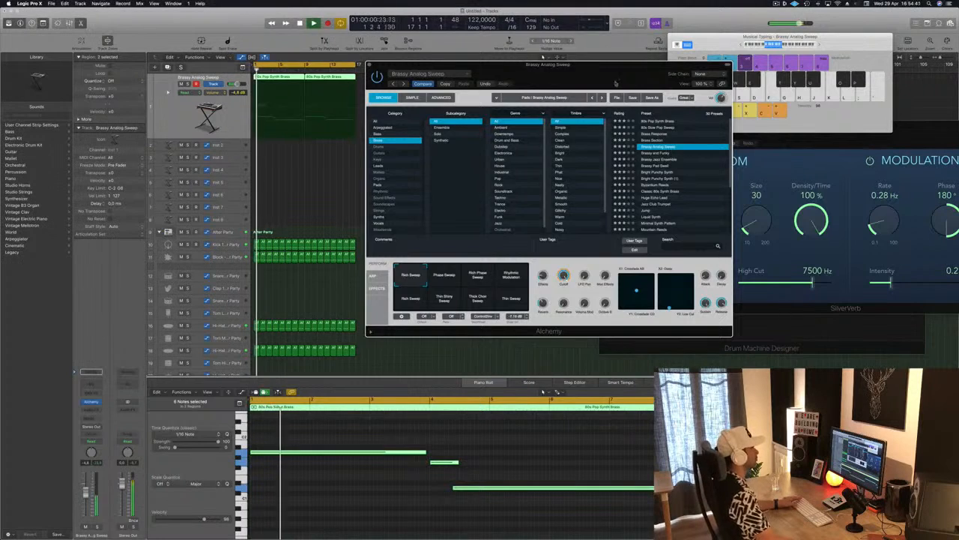
Step: Audition the Brassy and Funky, Brassy Pad Swell and Bright Punchy Synth presets, and load Byzantium Reeds in Alchemy
{"action": "left_click_drag", "start_coordinate": [615, 83], "coordinate": [716, 58]}
{"action": "left_click", "coordinate": [756, 127]}
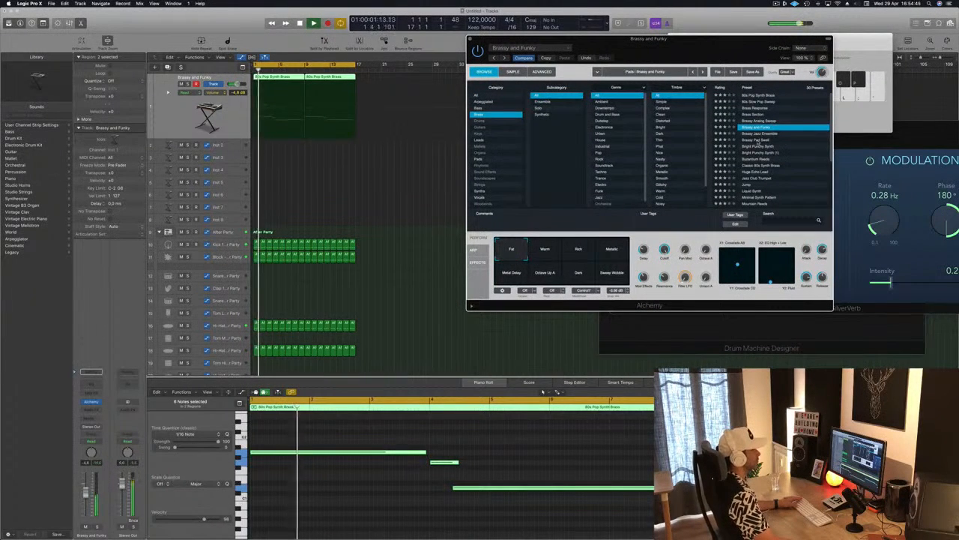
{"action": "left_click", "coordinate": [758, 140]}
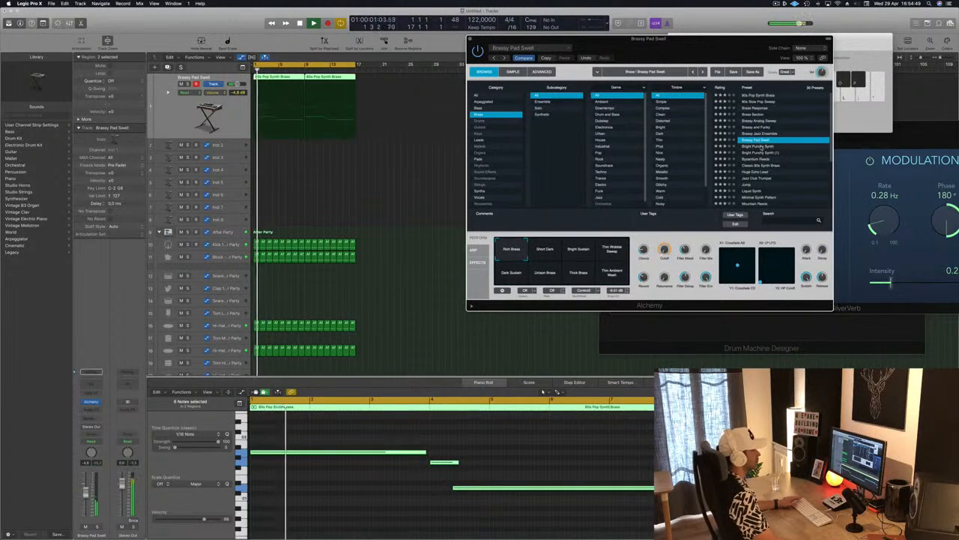
{"action": "left_click", "coordinate": [761, 146]}
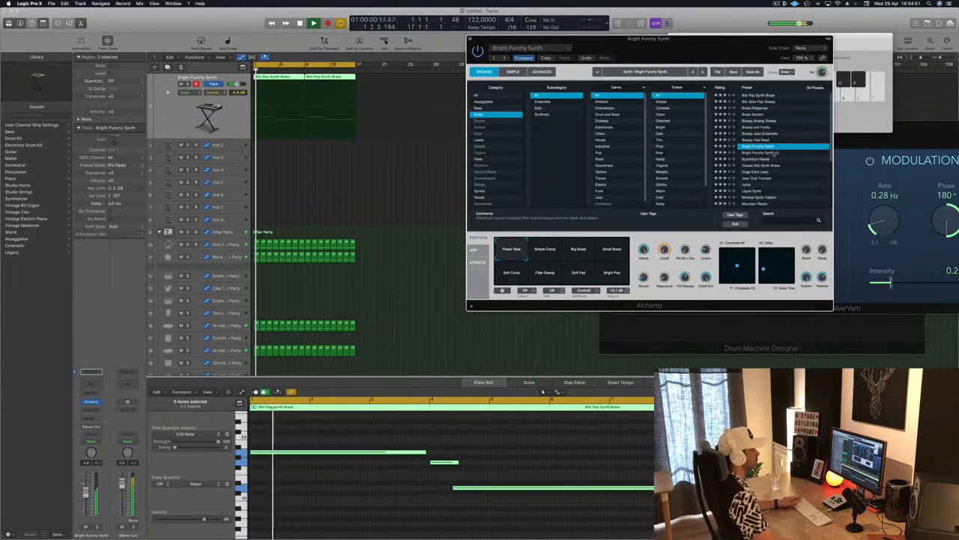
{"action": "left_click_drag", "start_coordinate": [717, 47], "coordinate": [678, 73]}
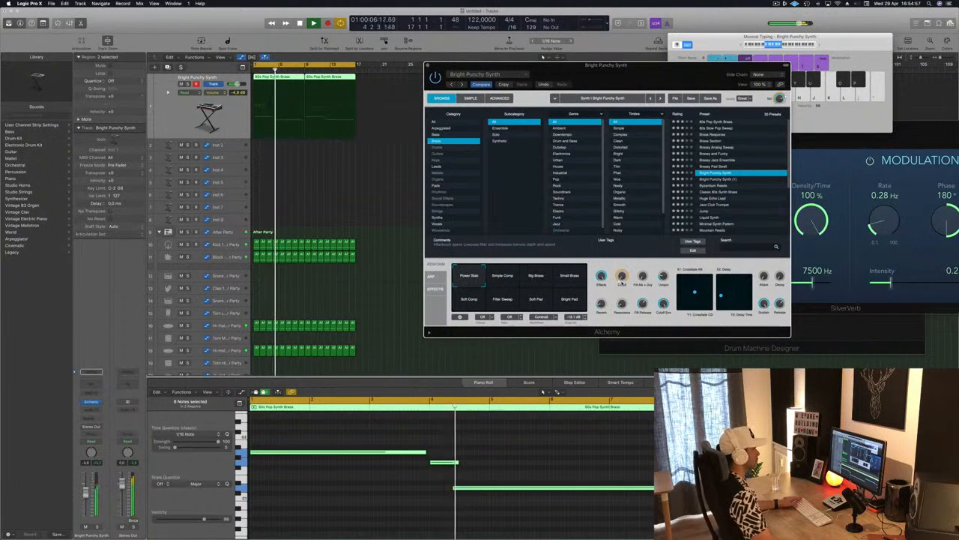
{"action": "left_click", "coordinate": [700, 186]}
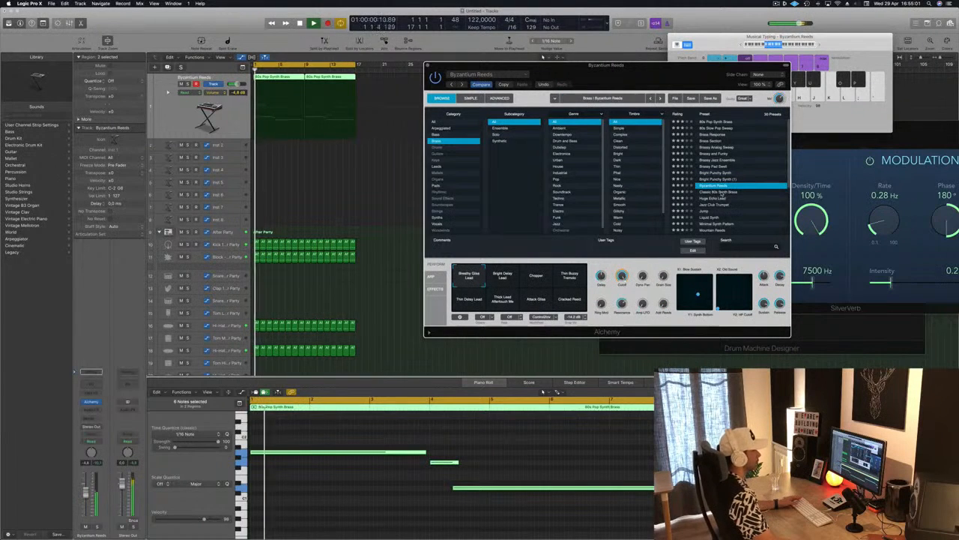
Step: Audition the Classic 80s Synth Brass and Huge Echo Lead presets, reload 80s Pop Synth Brass and close the Alchemy window
{"action": "left_click", "coordinate": [721, 191]}
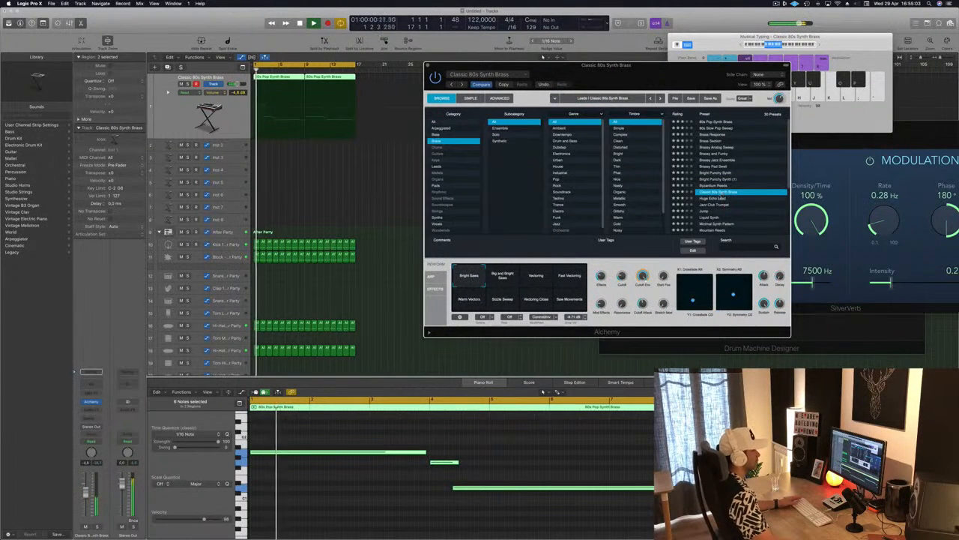
{"action": "left_click", "coordinate": [709, 198]}
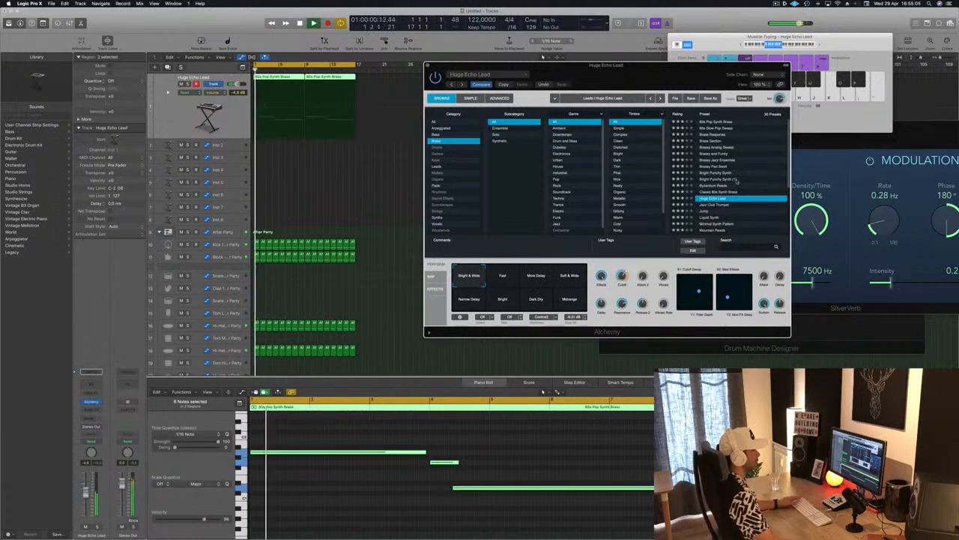
{"action": "left_click", "coordinate": [717, 121]}
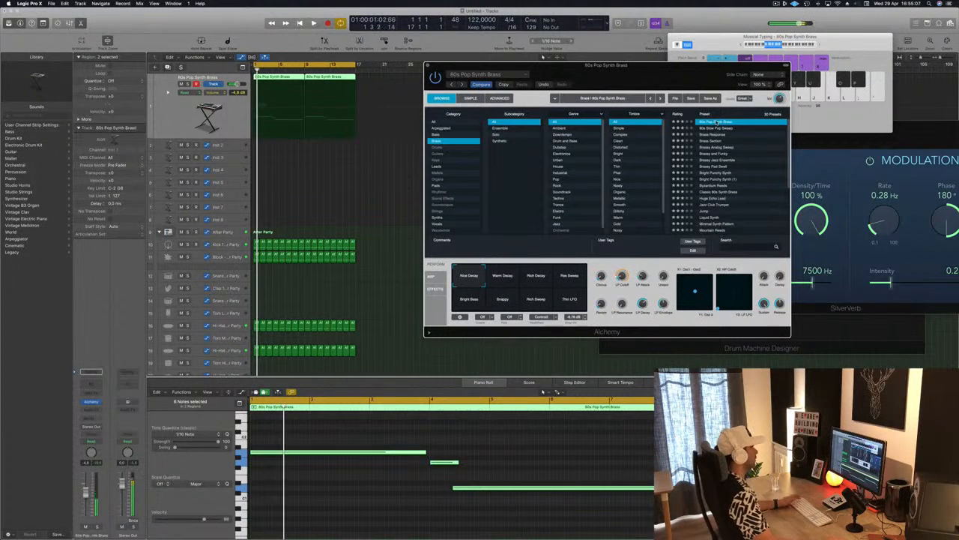
{"action": "mouse_move", "coordinate": [678, 72]}
{"action": "left_mouse_down"}
{"action": "mouse_move", "coordinate": [697, 39]}
{"action": "mouse_move", "coordinate": [687, 58]}
{"action": "left_mouse_up"}
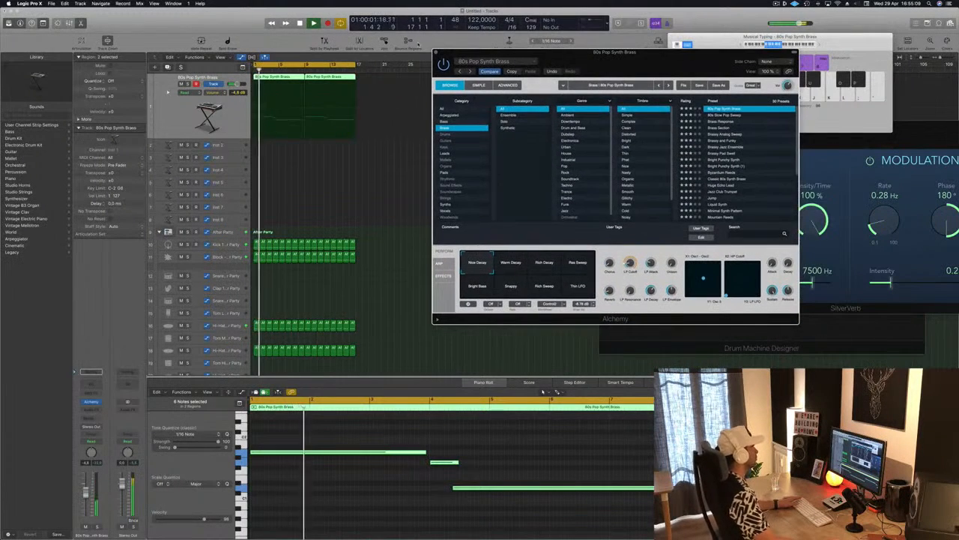
{"action": "key", "text": "super+w"}
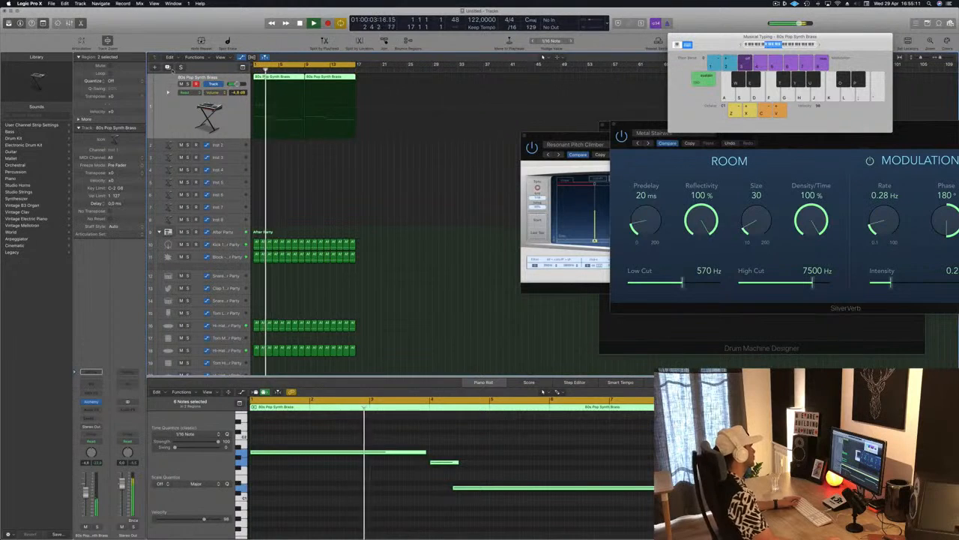
Step: Duplicate the brass track with its Alchemy instrument and reselect the original brass track
{"action": "left_click", "coordinate": [167, 66]}
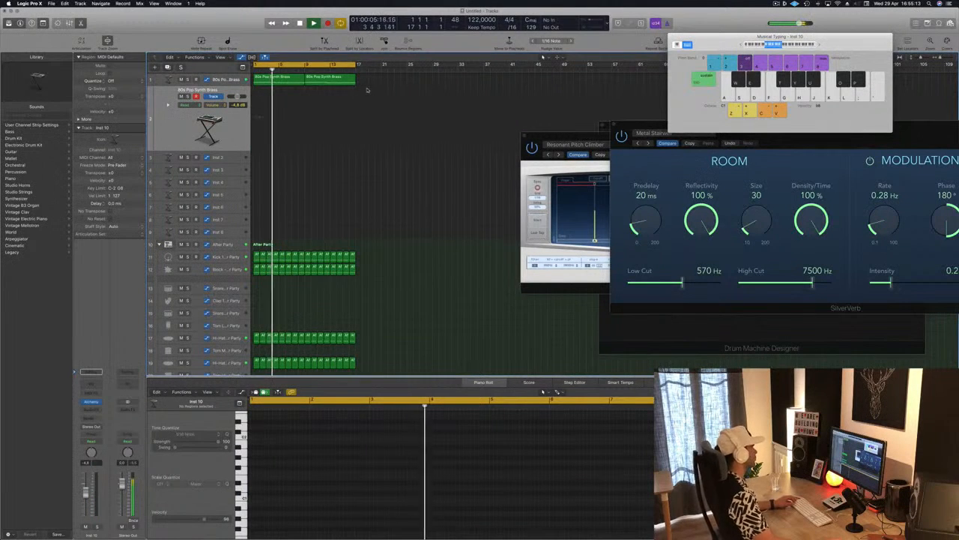
{"action": "left_click", "coordinate": [280, 79]}
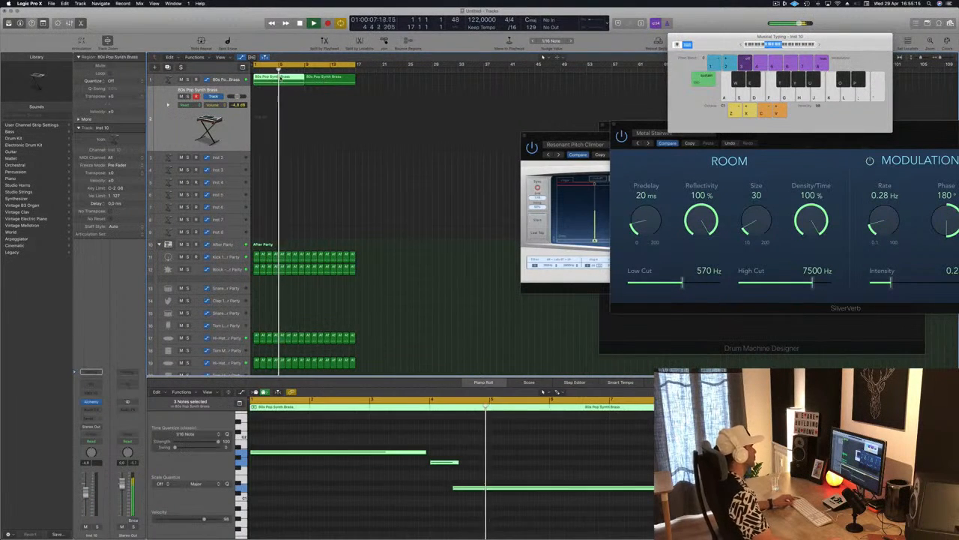
{"action": "left_click", "coordinate": [231, 79]}
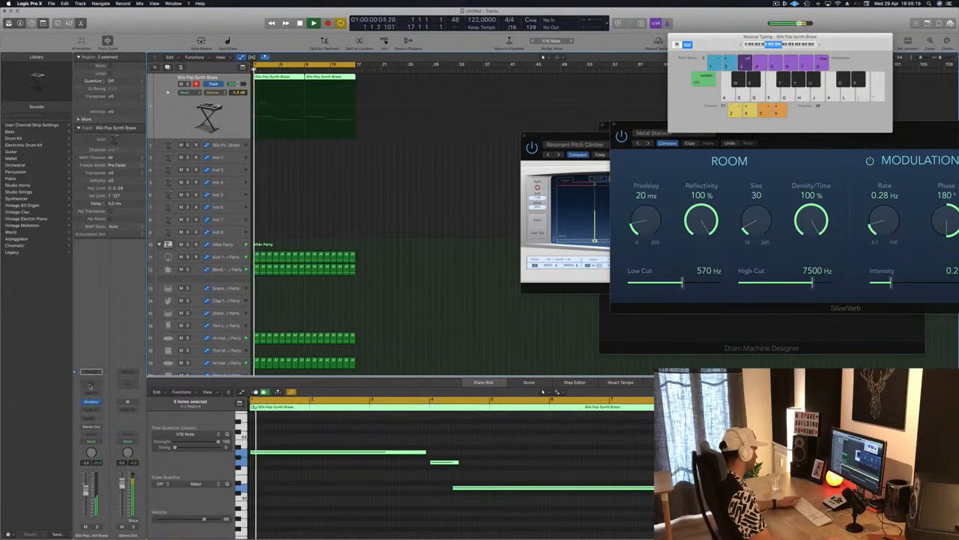
Step: Add a Channel EQ to the original brass track, check its spectrum, close it and restart playback from the beginning
{"action": "left_click", "coordinate": [91, 386]}
{"action": "left_click_drag", "start_coordinate": [172, 29], "coordinate": [396, 60]}
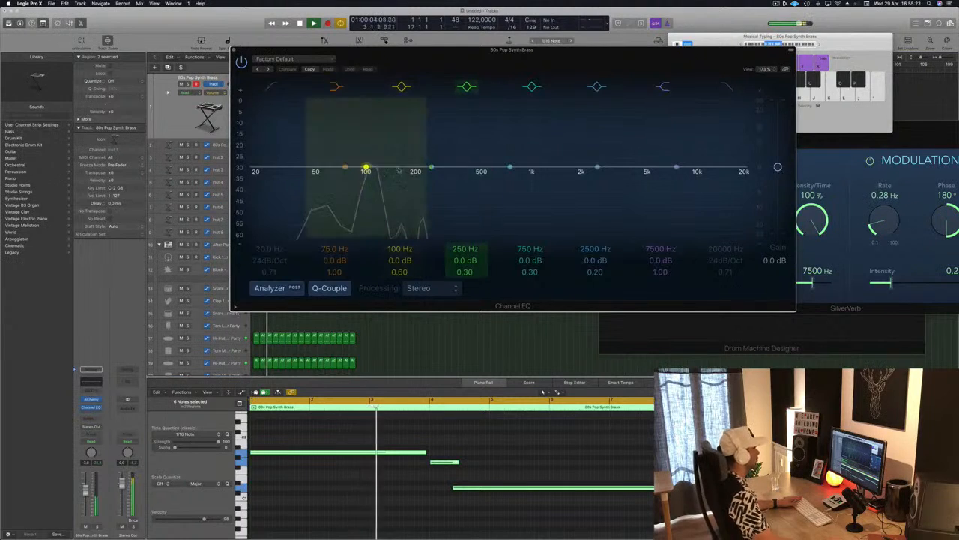
{"action": "left_click_drag", "start_coordinate": [390, 50], "coordinate": [403, 48]}
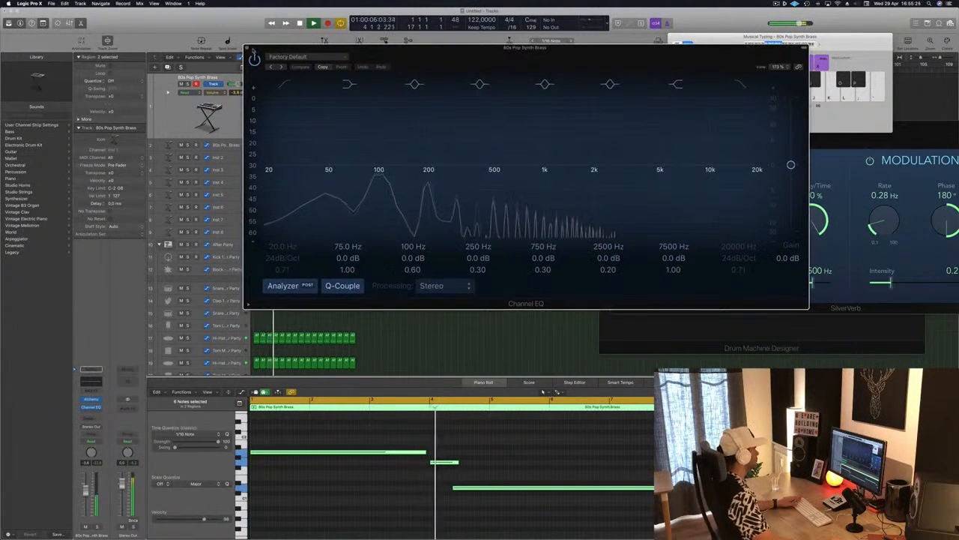
{"action": "left_click", "coordinate": [248, 48]}
{"action": "key", "text": "Return"}
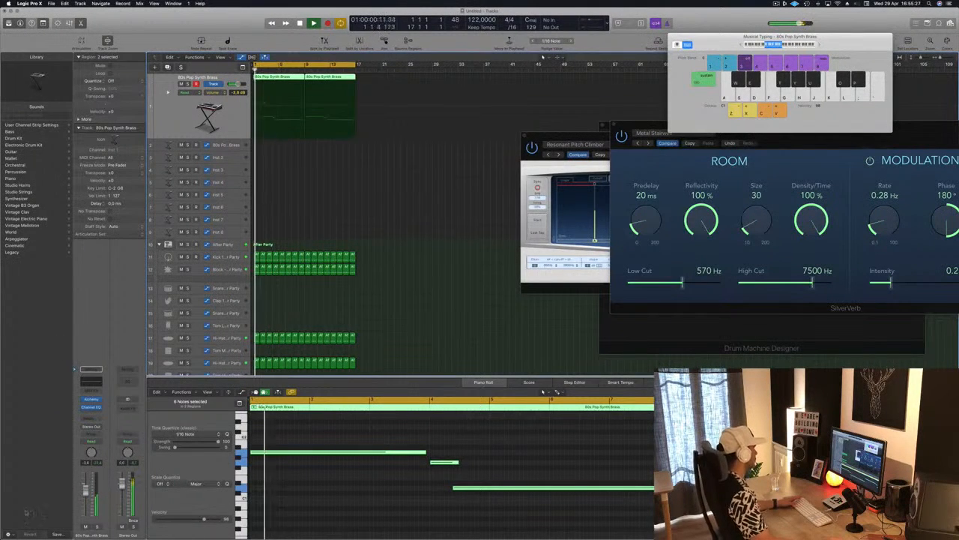
{"action": "key", "text": "Return"}
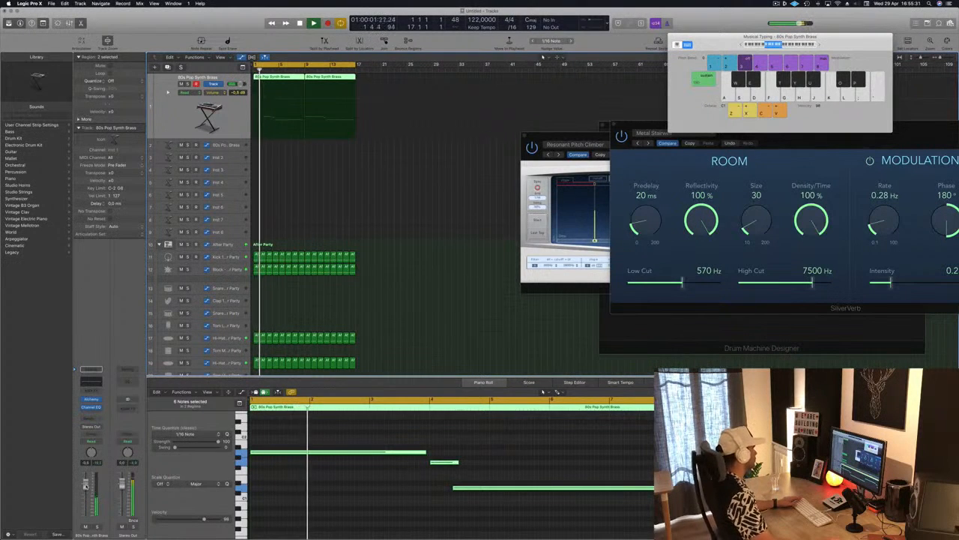
Step: Open Alchemy on the duplicated track and filter its presets to the Bass category and the Techno genre
{"action": "left_click", "coordinate": [227, 144]}
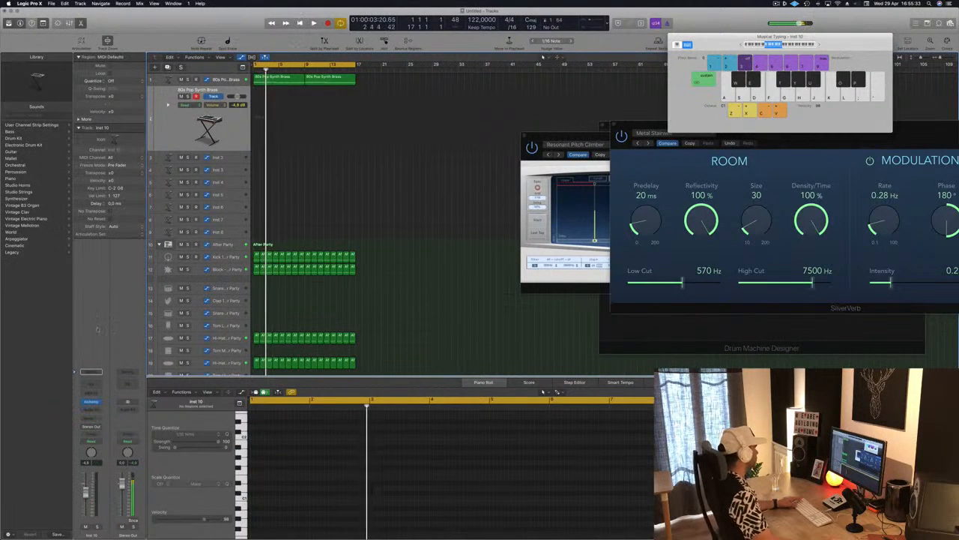
{"action": "left_click", "coordinate": [90, 402]}
{"action": "left_click_drag", "start_coordinate": [440, 64], "coordinate": [628, 109]}
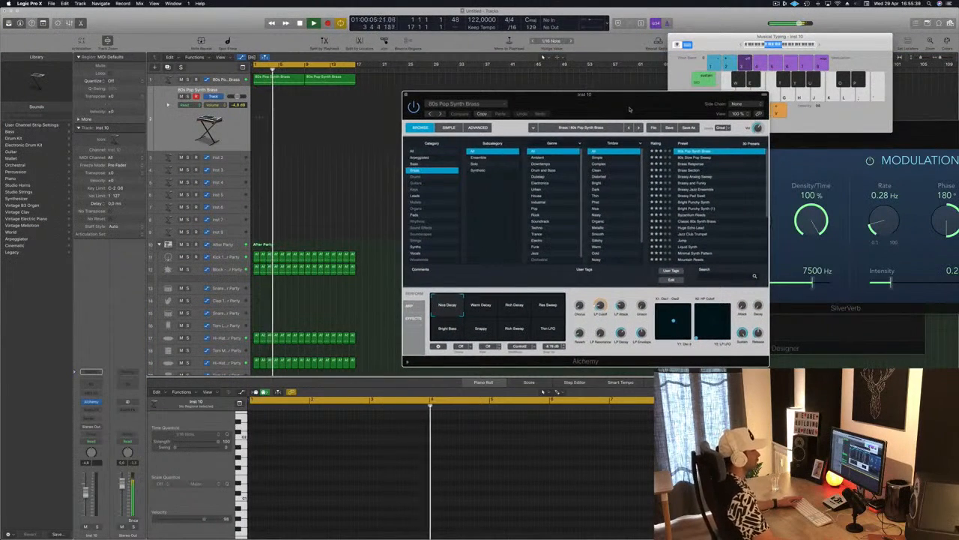
{"action": "left_click", "coordinate": [439, 164]}
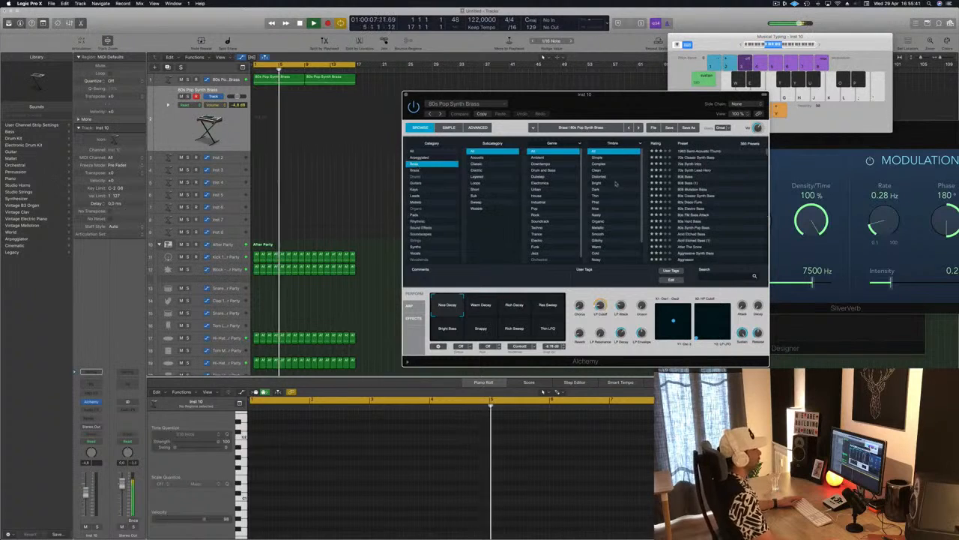
{"action": "scroll", "coordinate": [616, 238], "scroll_direction": "down", "scroll_amount": 2}
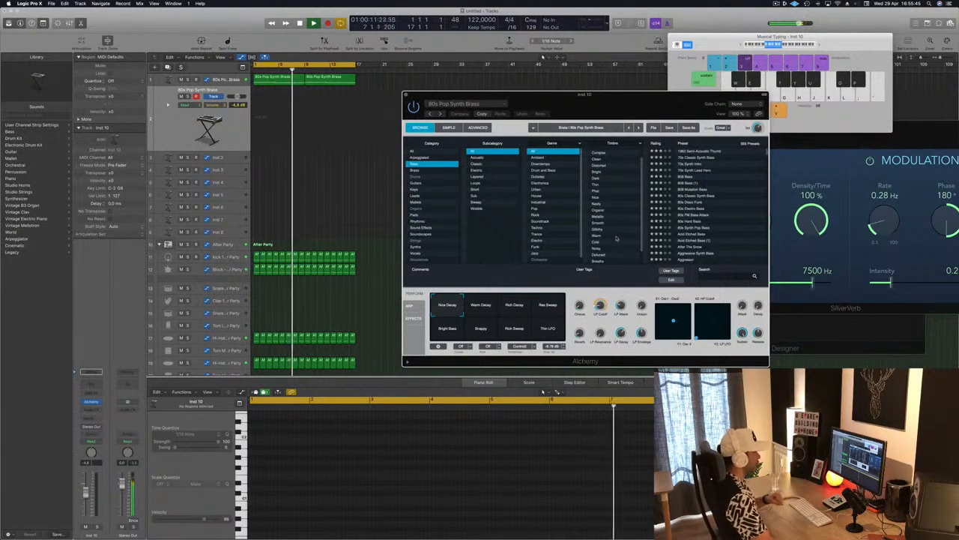
{"action": "scroll", "coordinate": [616, 238], "scroll_direction": "down", "scroll_amount": 2}
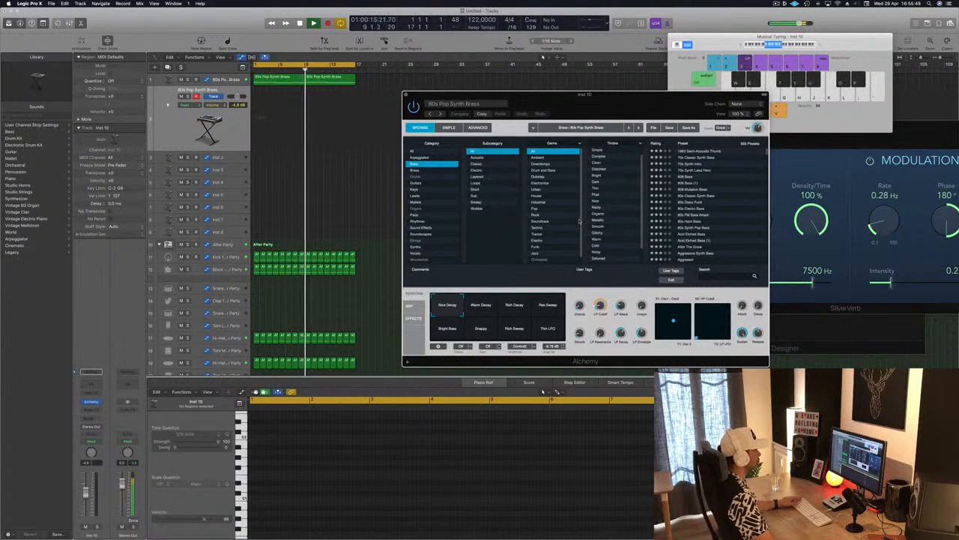
{"action": "scroll", "coordinate": [580, 221], "scroll_direction": "down", "scroll_amount": 2}
{"action": "left_click", "coordinate": [537, 225]}
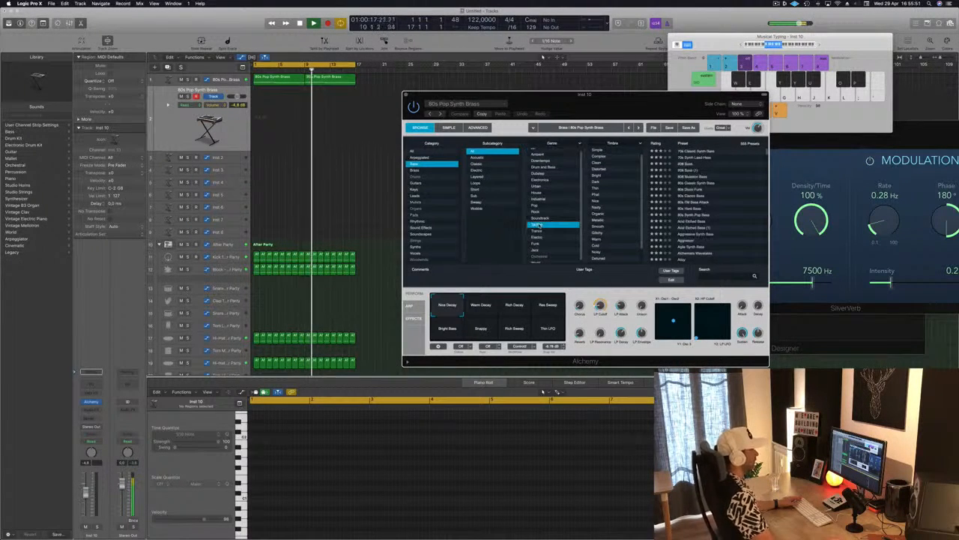
Step: Audition the Bouncing Bass, Boxy Synth Bass and Brassy Octave Bass presets over the playing loop
{"action": "scroll", "coordinate": [707, 212], "scroll_direction": "down", "scroll_amount": 5}
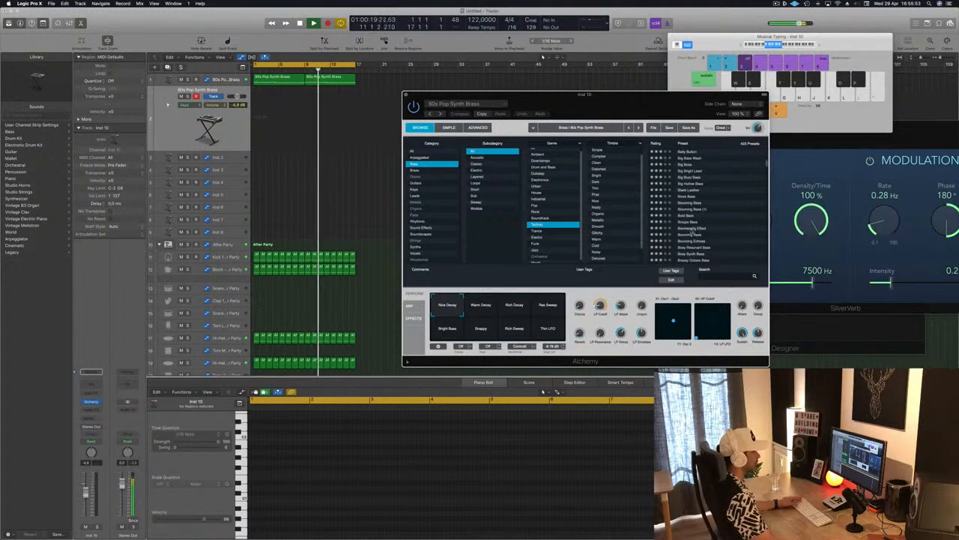
{"action": "left_click", "coordinate": [690, 234]}
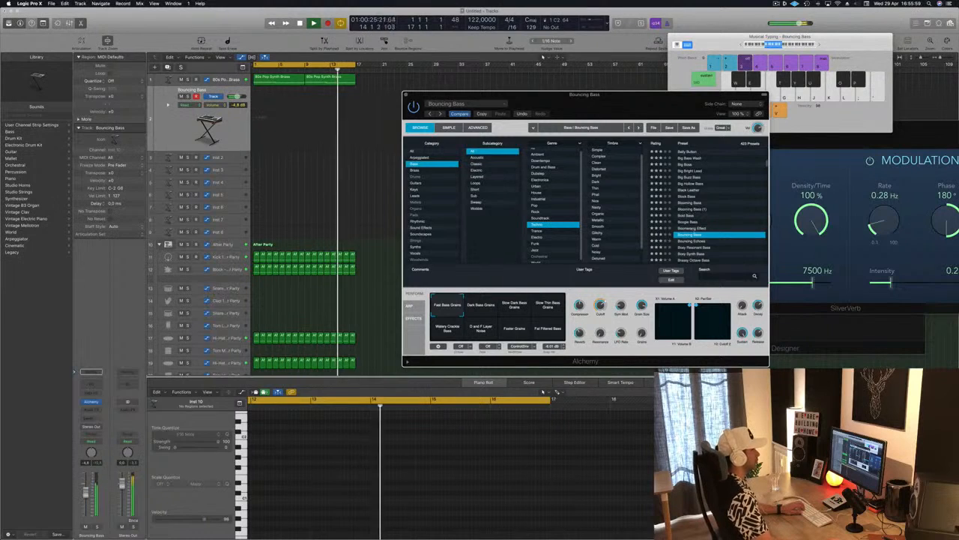
{"action": "scroll", "coordinate": [710, 237], "scroll_direction": "down", "scroll_amount": 2}
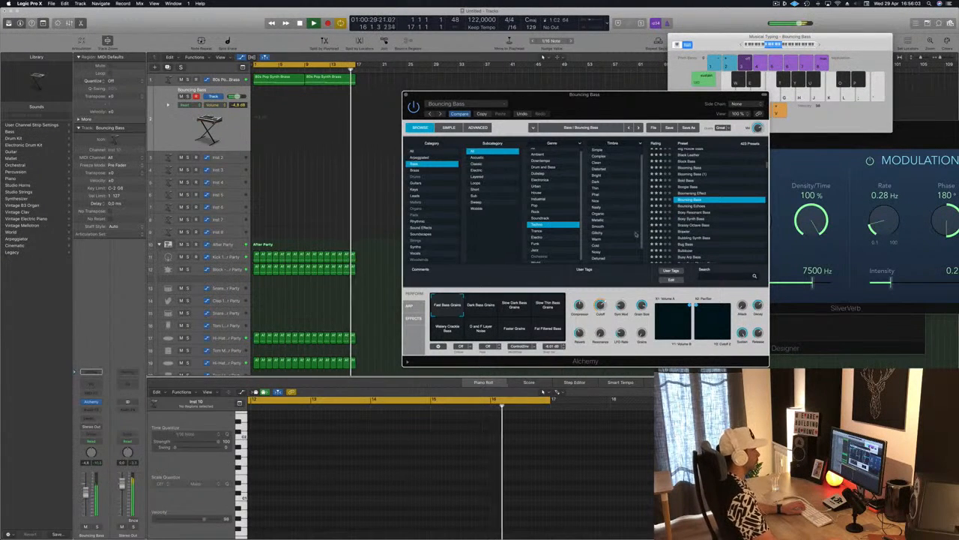
{"action": "left_click", "coordinate": [688, 218]}
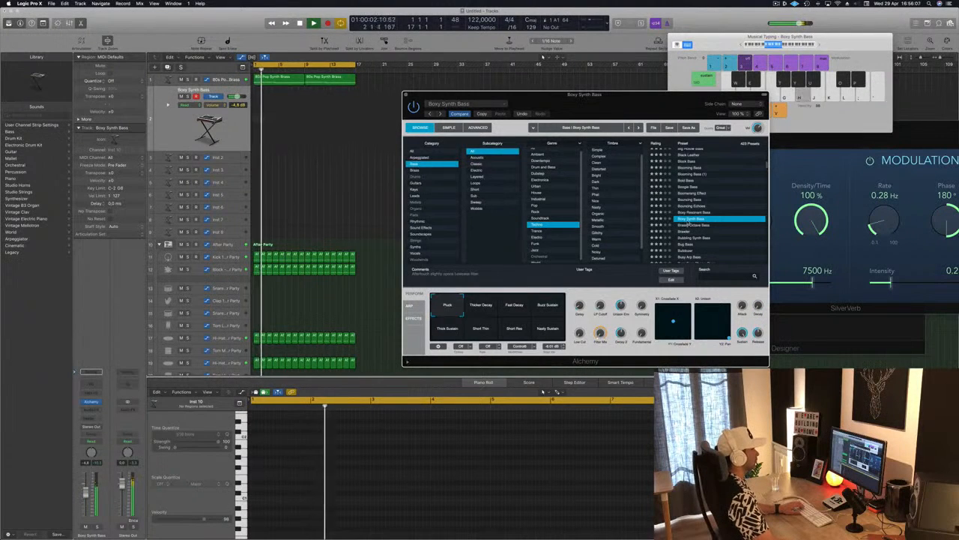
{"action": "left_click", "coordinate": [694, 226]}
{"action": "key", "text": "k"}
Step: Audition the Bubbling Synth Bass, Brawler, Chaos Glide Bass and Cheap Upright Bass presets over the loop
{"action": "scroll", "coordinate": [706, 231], "scroll_direction": "down", "scroll_amount": 2}
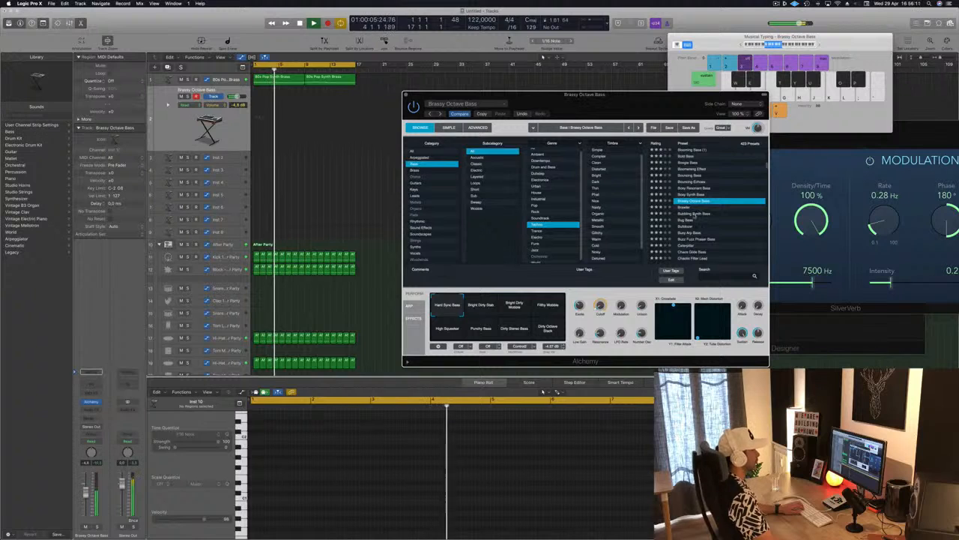
{"action": "left_click", "coordinate": [694, 215]}
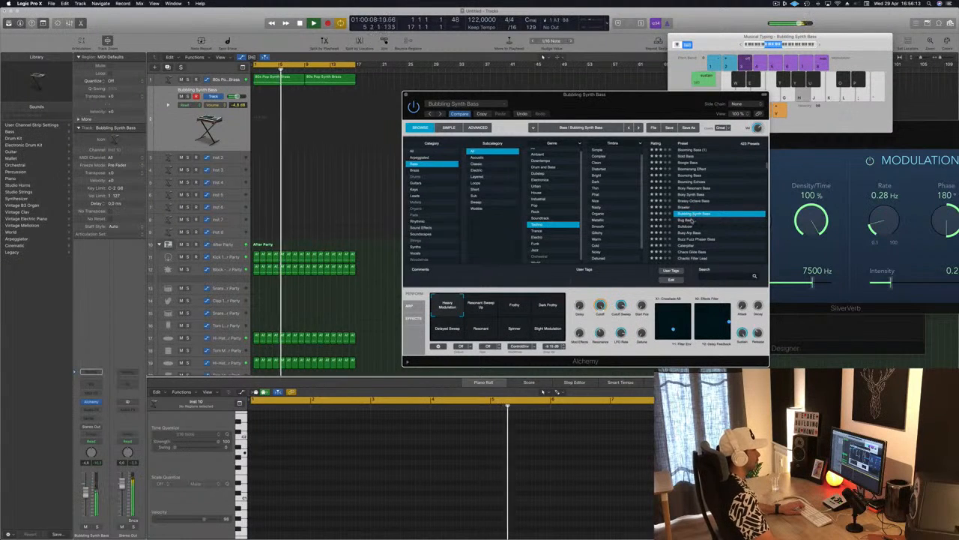
{"action": "left_click", "coordinate": [694, 207]}
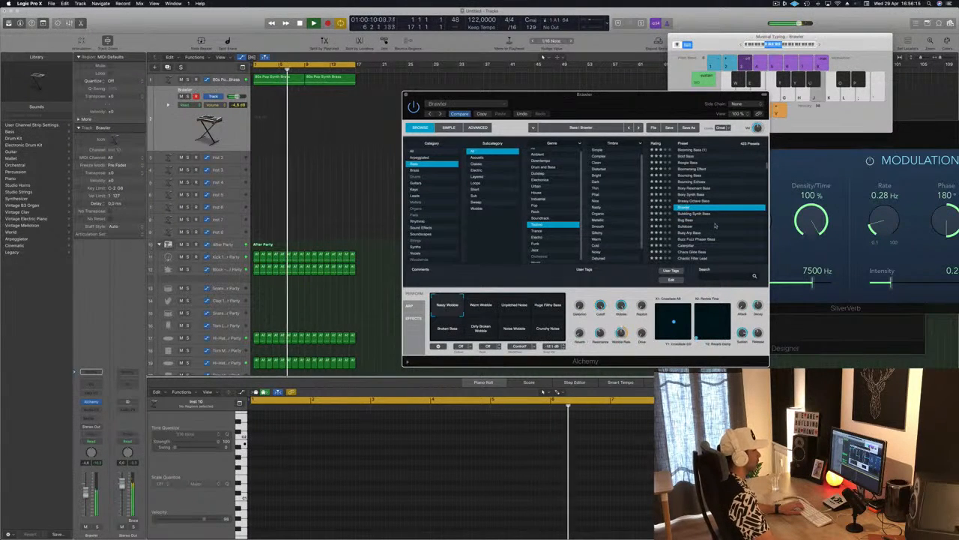
{"action": "scroll", "coordinate": [715, 226], "scroll_direction": "down", "scroll_amount": 1}
{"action": "left_click", "coordinate": [739, 239]}
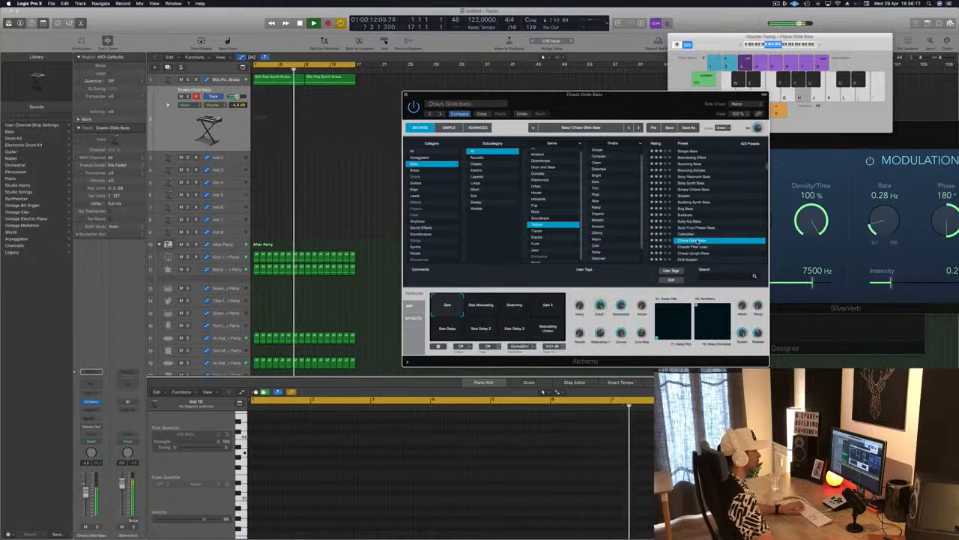
{"action": "scroll", "coordinate": [742, 231], "scroll_direction": "down", "scroll_amount": 2}
{"action": "left_click", "coordinate": [700, 225]}
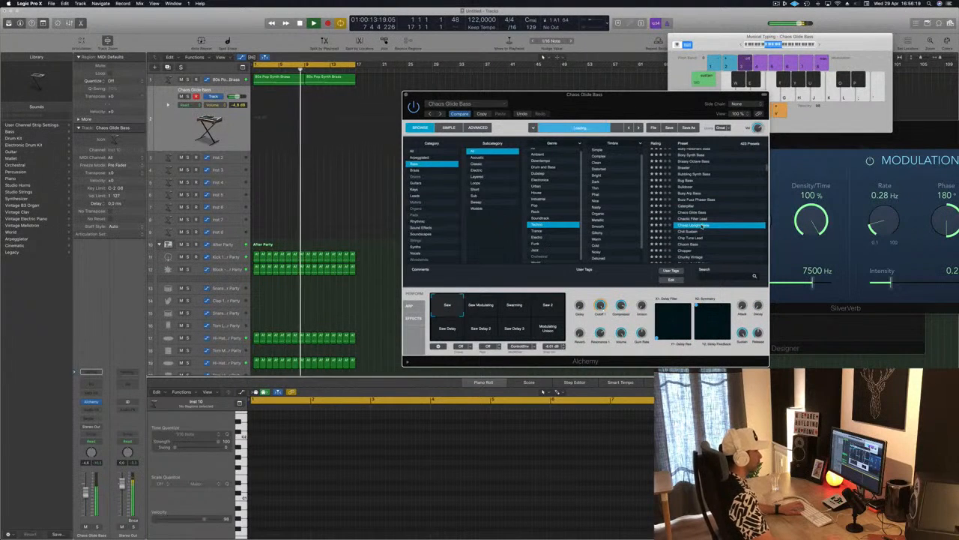
Step: Narrow the bass presets to the Dark timbre and audition Dark Glide Lead and Dark Edgy Lead
{"action": "scroll", "coordinate": [628, 219], "scroll_direction": "down", "scroll_amount": 1}
{"action": "scroll", "coordinate": [628, 219], "scroll_direction": "up", "scroll_amount": 1}
{"action": "scroll", "coordinate": [628, 219], "scroll_direction": "up", "scroll_amount": 2}
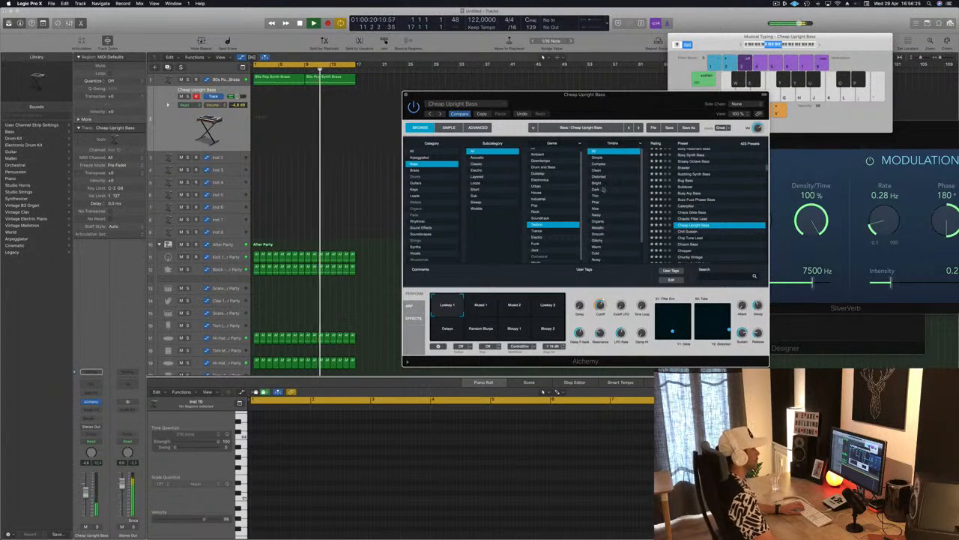
{"action": "left_click", "coordinate": [622, 188]}
{"action": "left_click", "coordinate": [683, 234]}
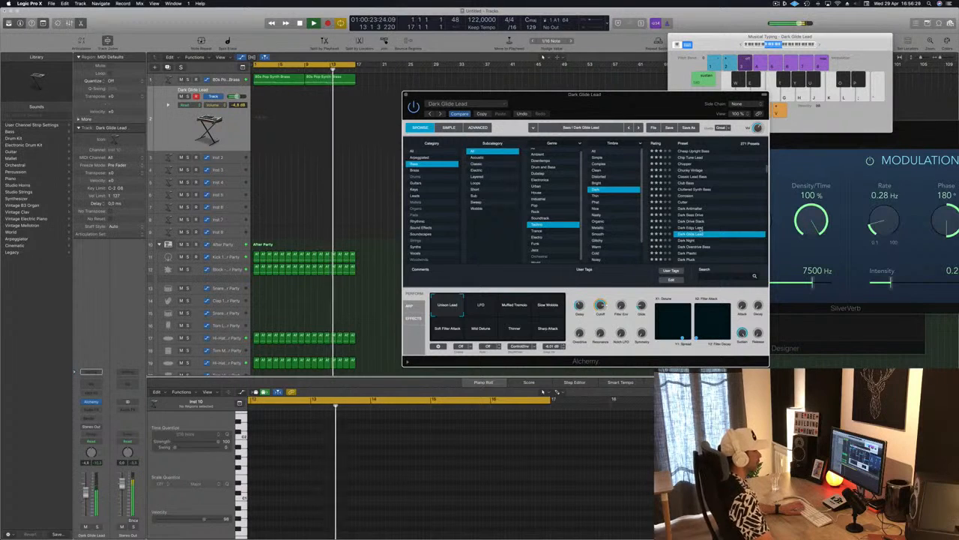
{"action": "left_click", "coordinate": [700, 227]}
{"action": "scroll", "coordinate": [704, 229], "scroll_direction": "up", "scroll_amount": 10}
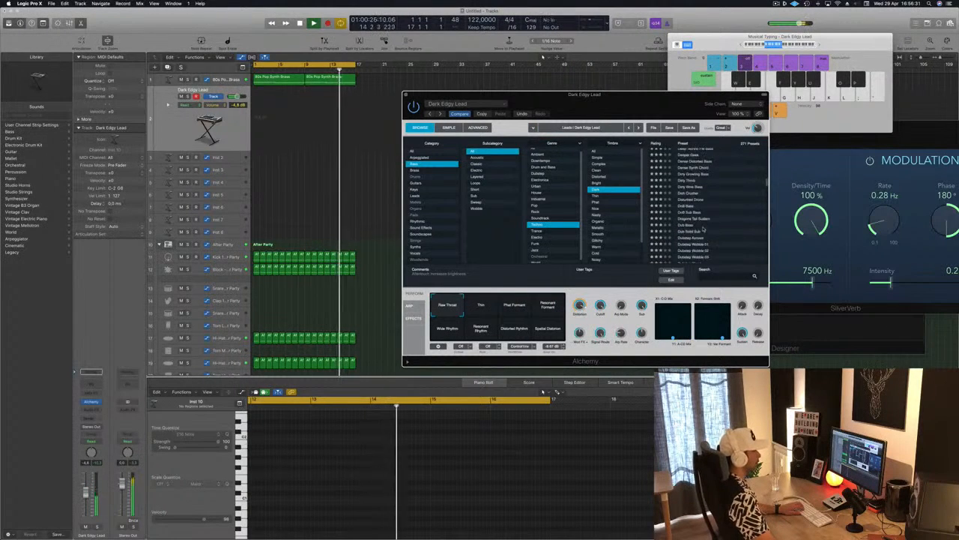
Step: Audition 70s Classic Synth Bass, 70s Synth Lead Hero and Aggressive Synth Bass, load Alloy and lower the Musical Typing keyboard's range
{"action": "left_click", "coordinate": [699, 152]}
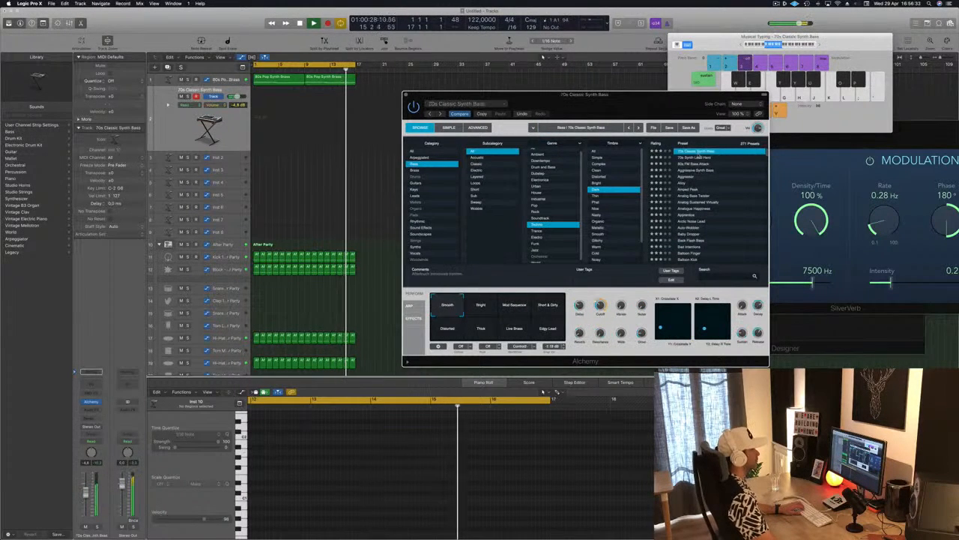
{"action": "left_click", "coordinate": [702, 158]}
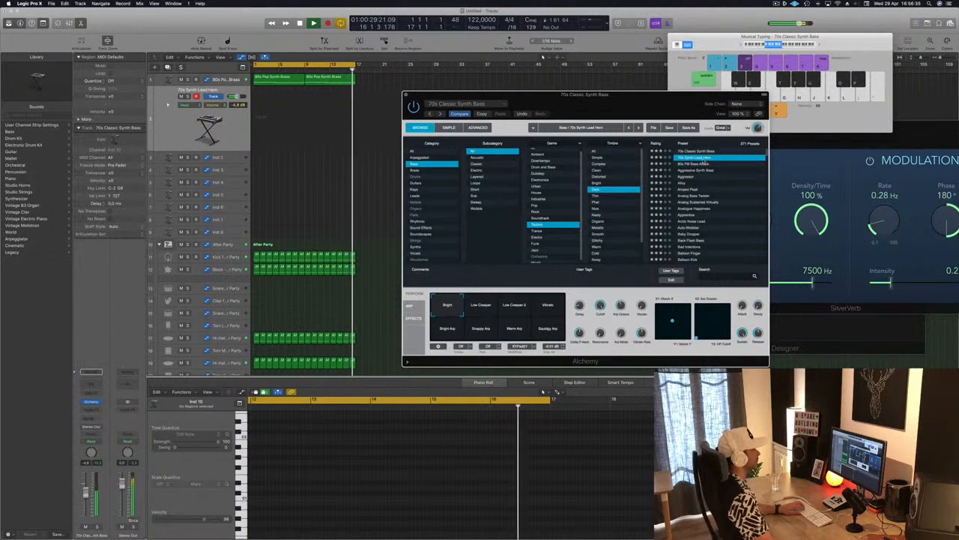
{"action": "left_click", "coordinate": [705, 171]}
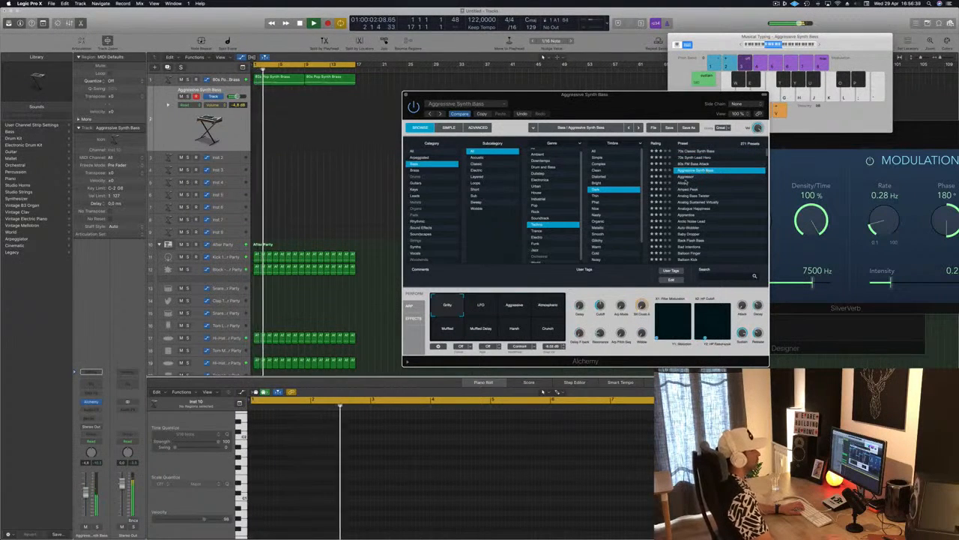
{"action": "left_click", "coordinate": [685, 182]}
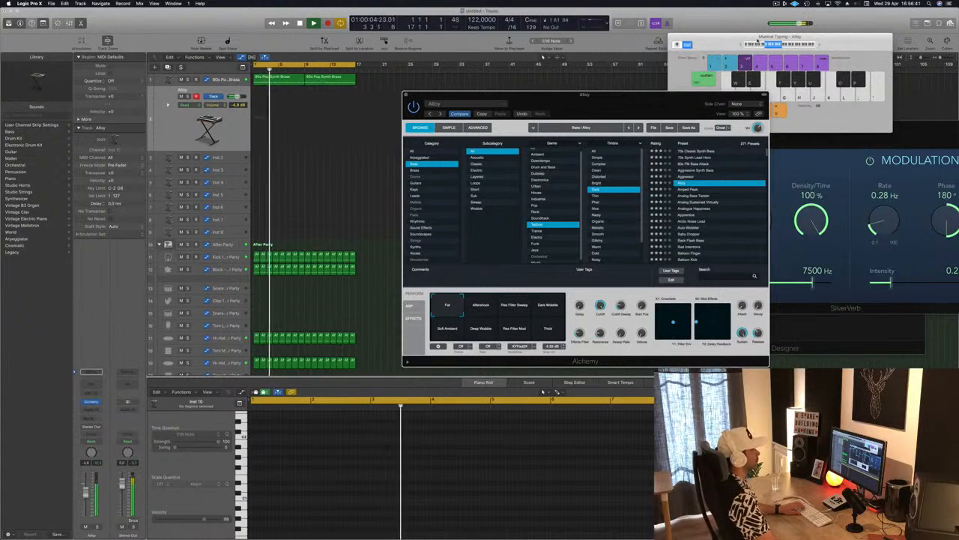
{"action": "left_click", "coordinate": [742, 45]}
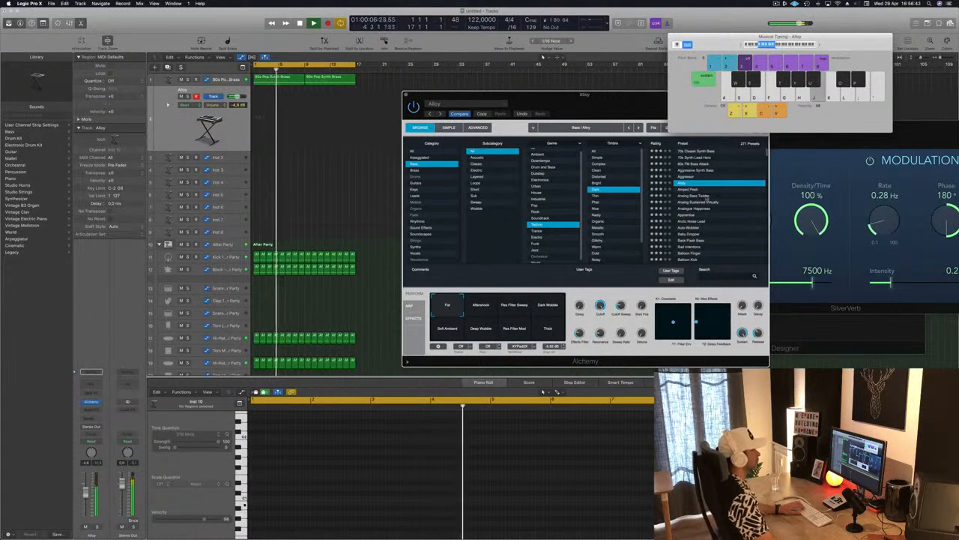
Step: Audition Amped Peak, the two Analog presets below it and Analogue Happiness over the playing loop
{"action": "left_click", "coordinate": [694, 190]}
{"action": "left_click", "coordinate": [693, 190]}
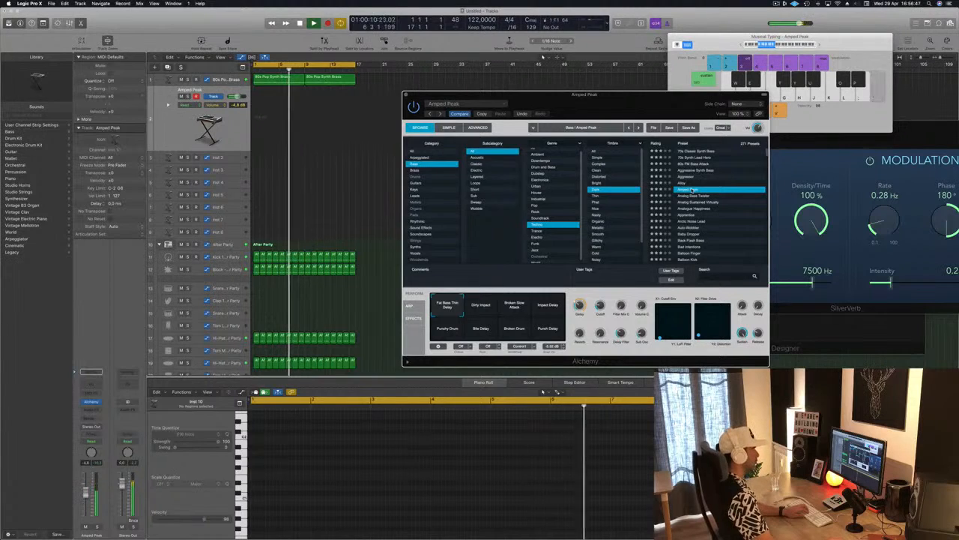
{"action": "left_click", "coordinate": [698, 196]}
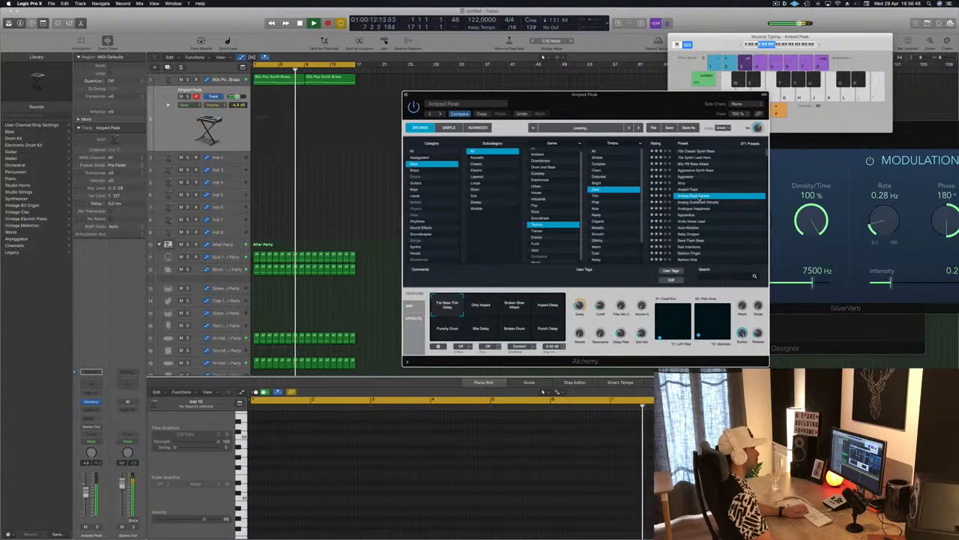
{"action": "left_click", "coordinate": [702, 202]}
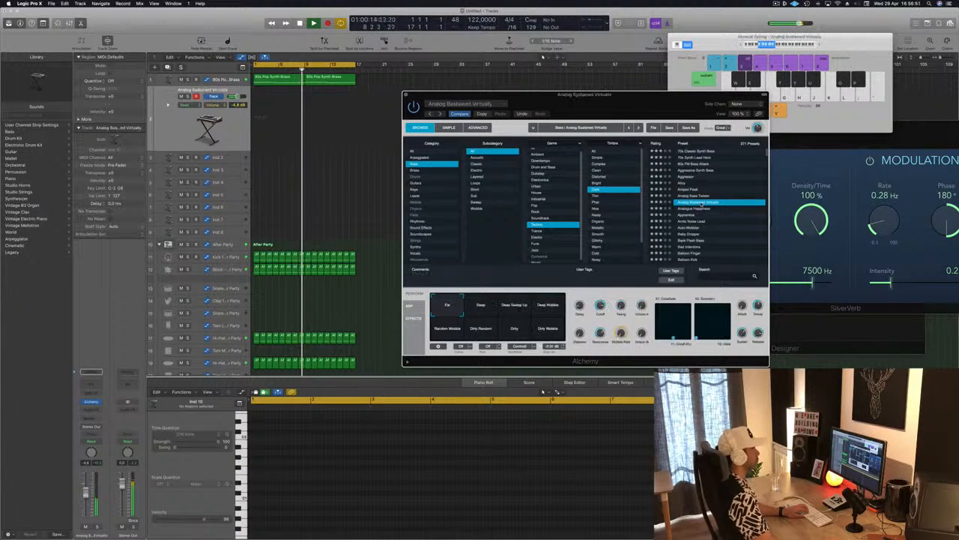
{"action": "left_click", "coordinate": [697, 209]}
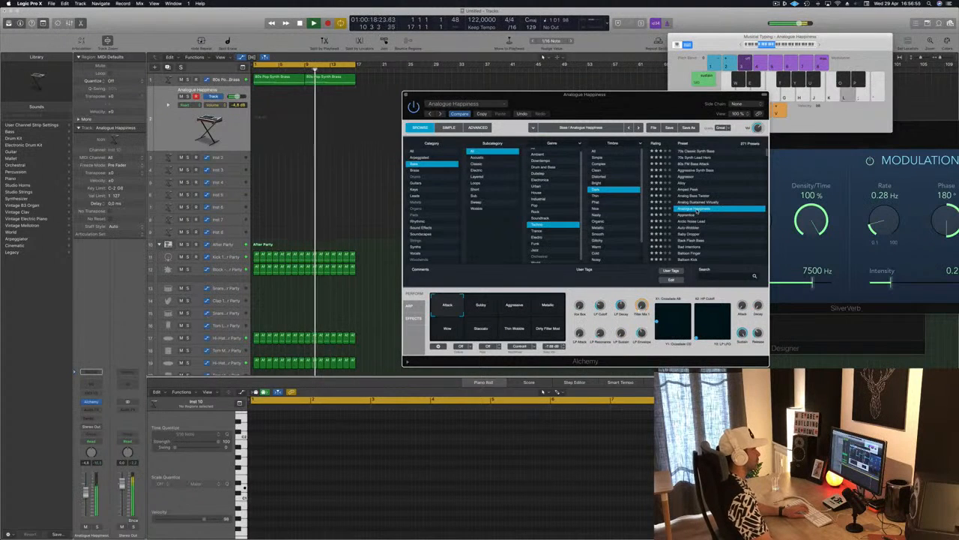
Step: Raise the Musical Typing keyboard's range and audition the Apprentice and Arctic Noise Lead presets
{"action": "left_click", "coordinate": [819, 45]}
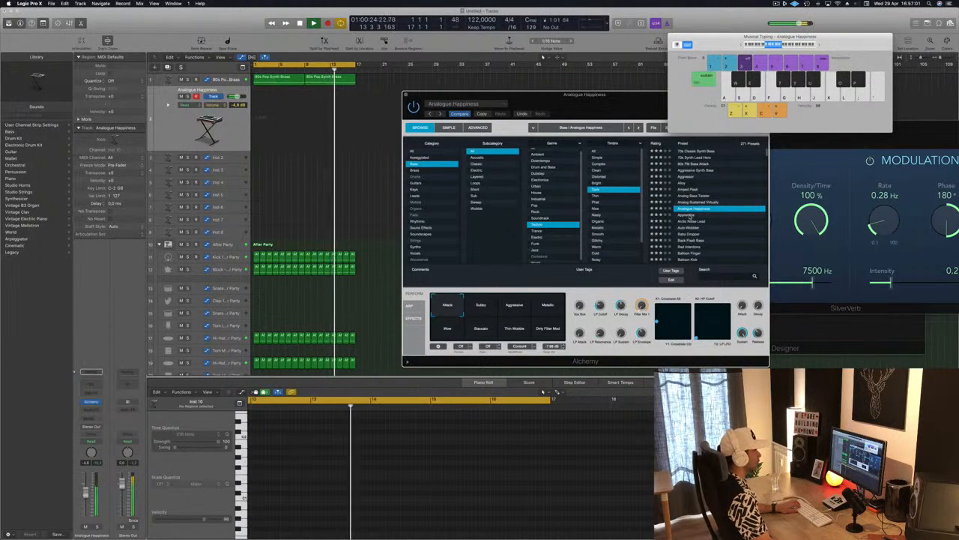
{"action": "left_click", "coordinate": [690, 217]}
{"action": "left_click", "coordinate": [690, 217]}
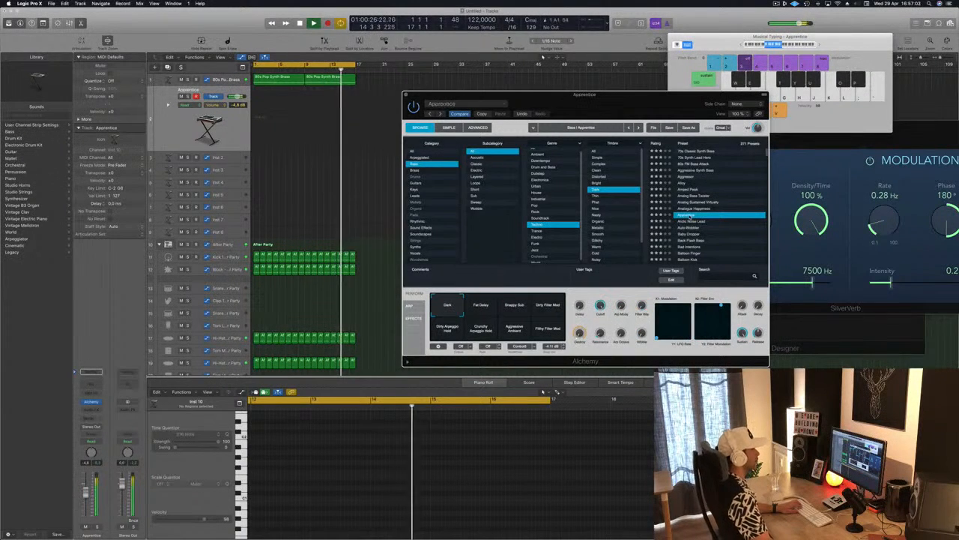
{"action": "left_click", "coordinate": [697, 221]}
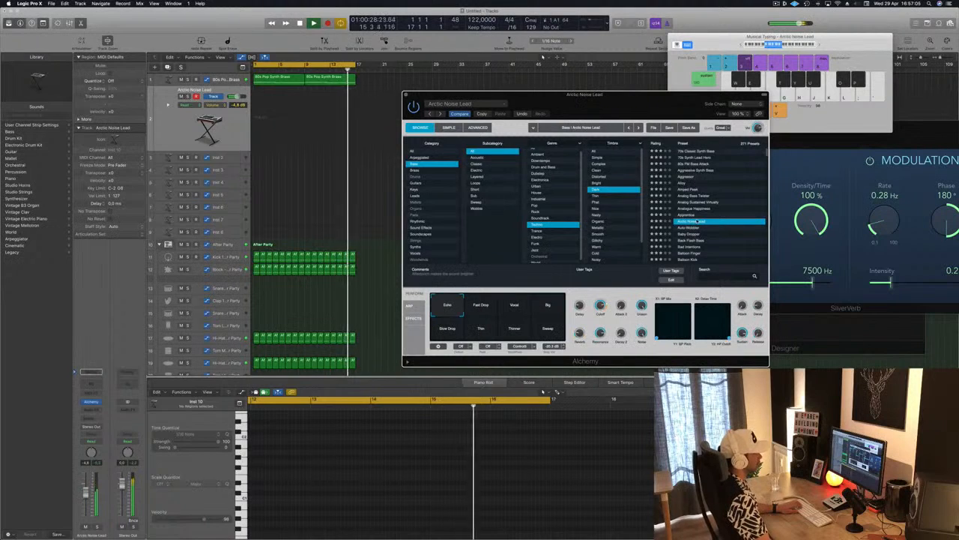
Step: Clear the Category, Genre and Timbre filters in the Alchemy preset browser by setting each to All
{"action": "left_click", "coordinate": [414, 152]}
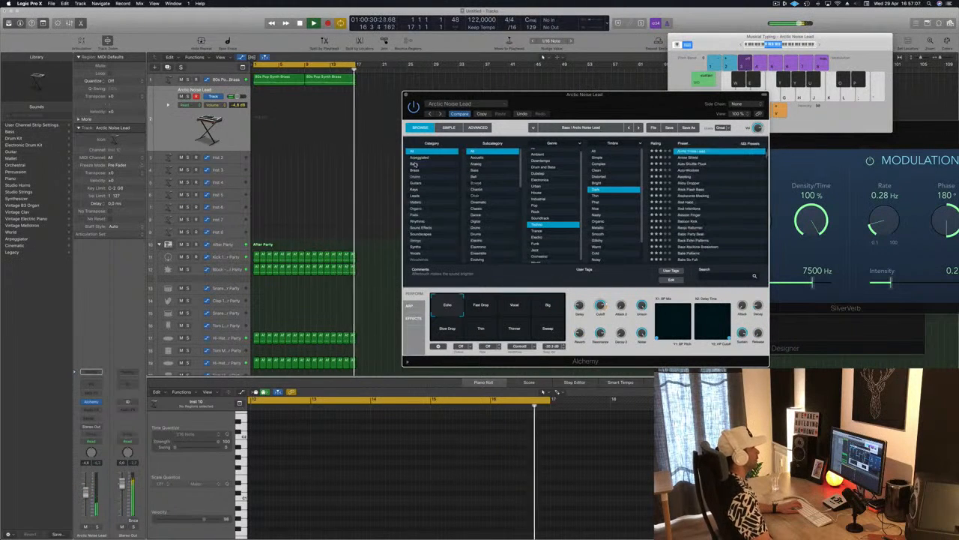
{"action": "scroll", "coordinate": [706, 184], "scroll_direction": "down", "scroll_amount": 2}
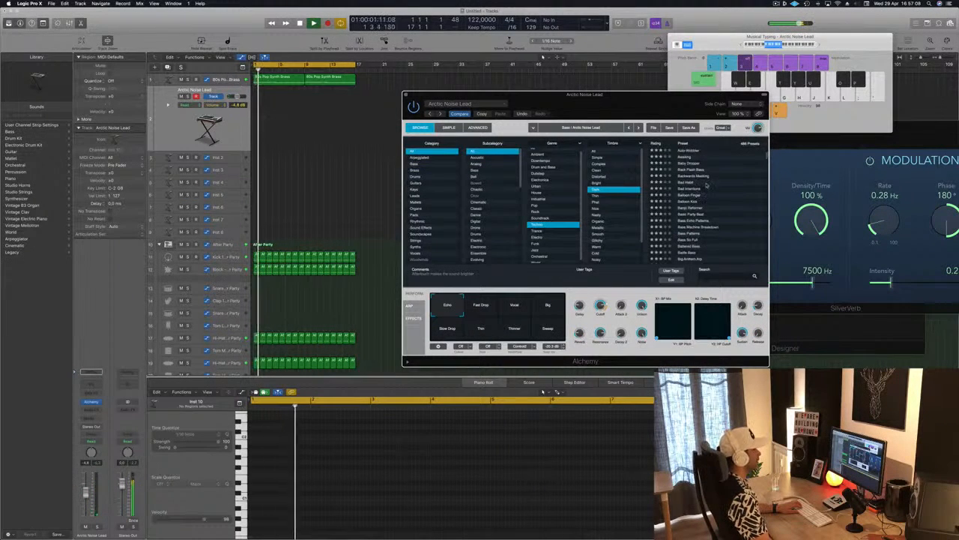
{"action": "scroll", "coordinate": [540, 151], "scroll_direction": "up", "scroll_amount": 1}
{"action": "left_click", "coordinate": [539, 152]}
{"action": "left_click", "coordinate": [597, 152]}
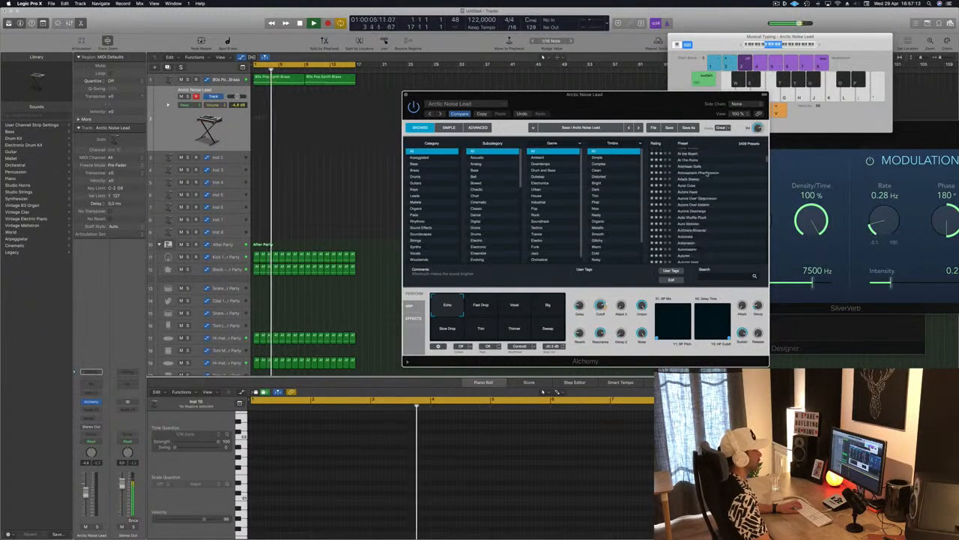
Step: Audition the Automaton and Automatons presets from the unfiltered list over the playing loop
{"action": "scroll", "coordinate": [707, 180], "scroll_direction": "down", "scroll_amount": 4}
{"action": "left_click", "coordinate": [724, 199]}
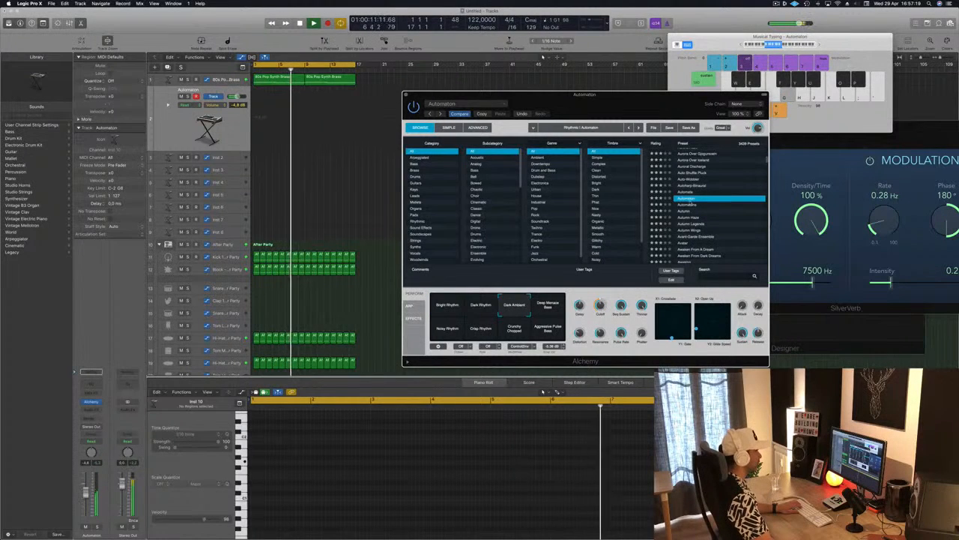
{"action": "left_click", "coordinate": [687, 205]}
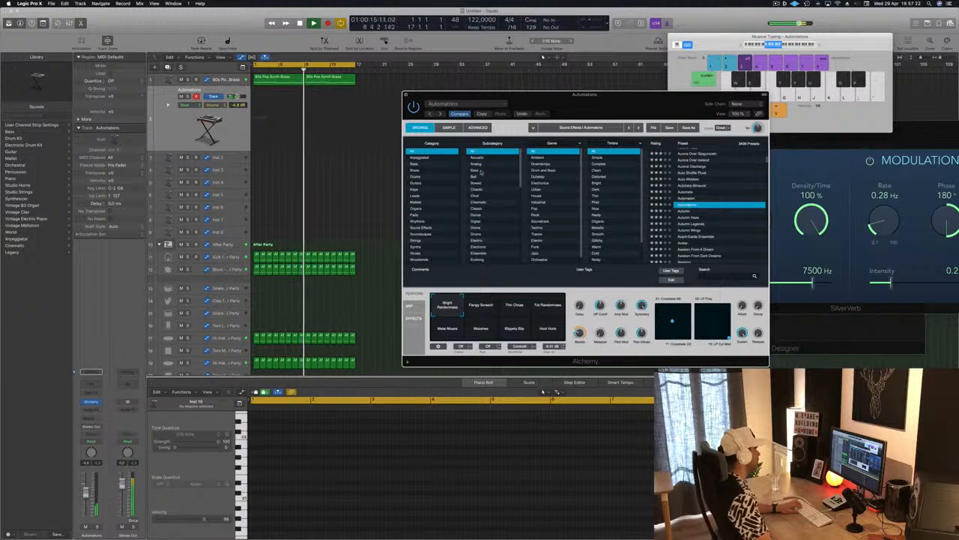
Step: Filter the presets to the Bass category and audition Zip Code and You Melt at the end of the list
{"action": "left_click", "coordinate": [417, 163]}
{"action": "scroll", "coordinate": [705, 210], "scroll_direction": "down", "scroll_amount": 15}
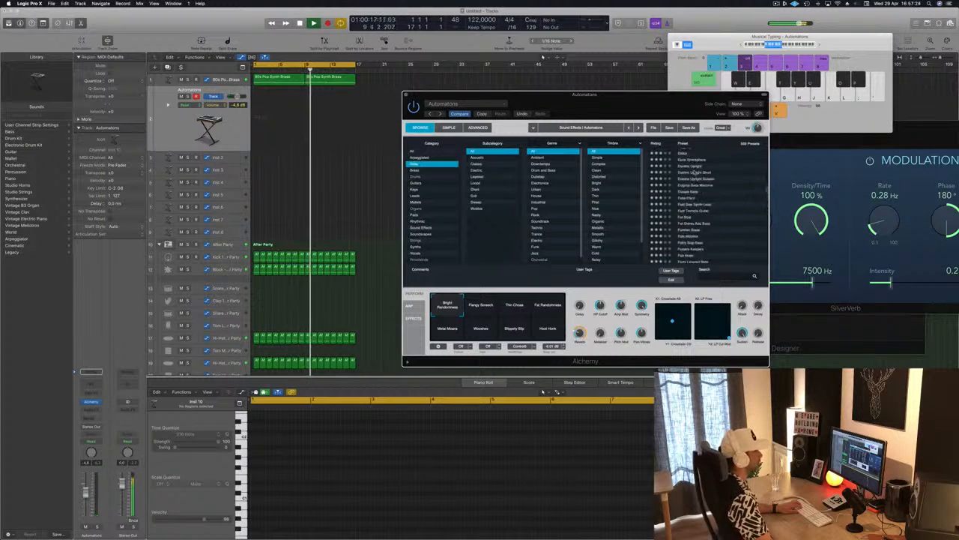
{"action": "scroll", "coordinate": [713, 236], "scroll_direction": "down", "scroll_amount": 10}
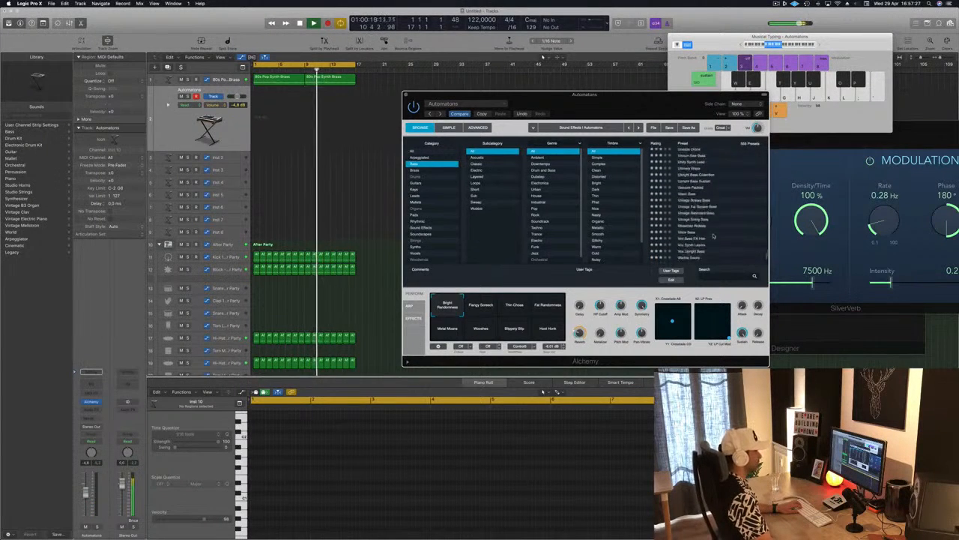
{"action": "left_click", "coordinate": [685, 255]}
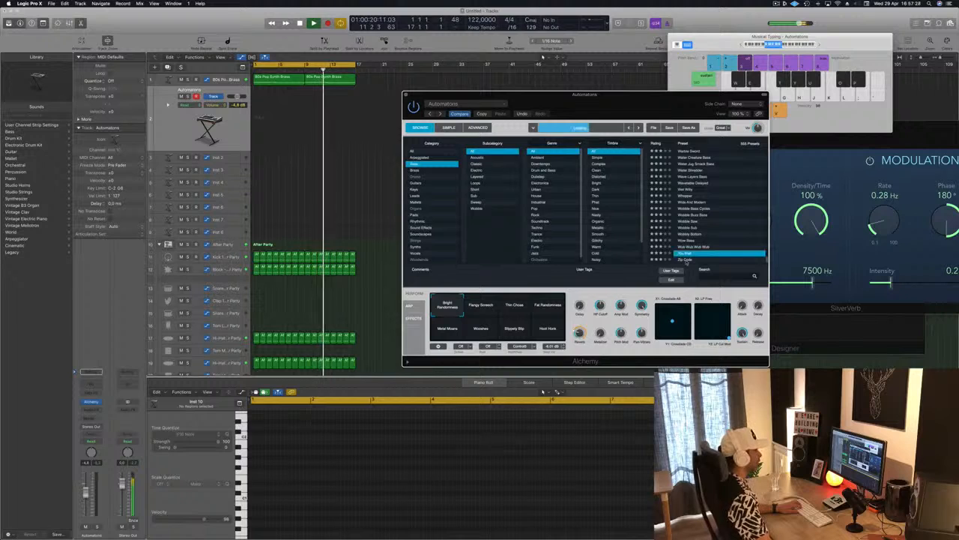
{"action": "left_click", "coordinate": [687, 259]}
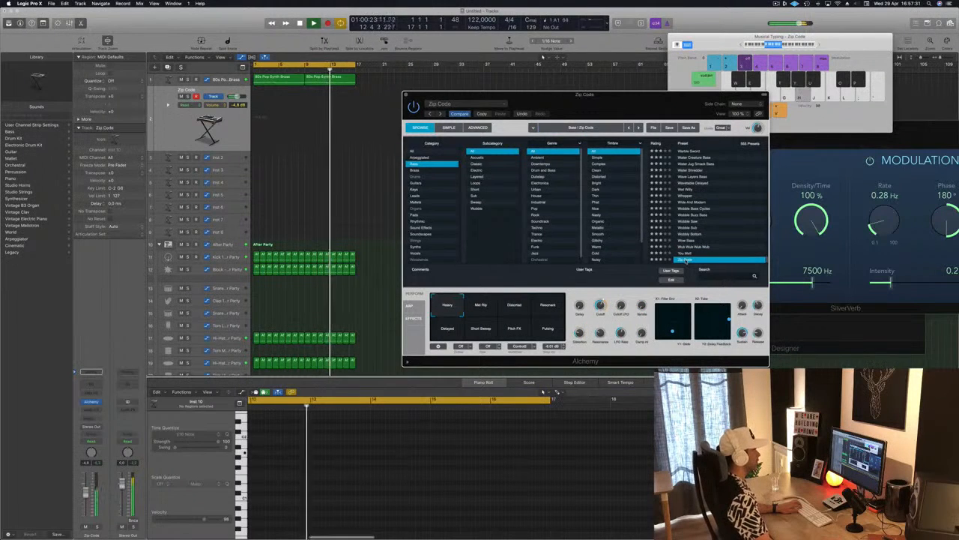
{"action": "left_click", "coordinate": [687, 253]}
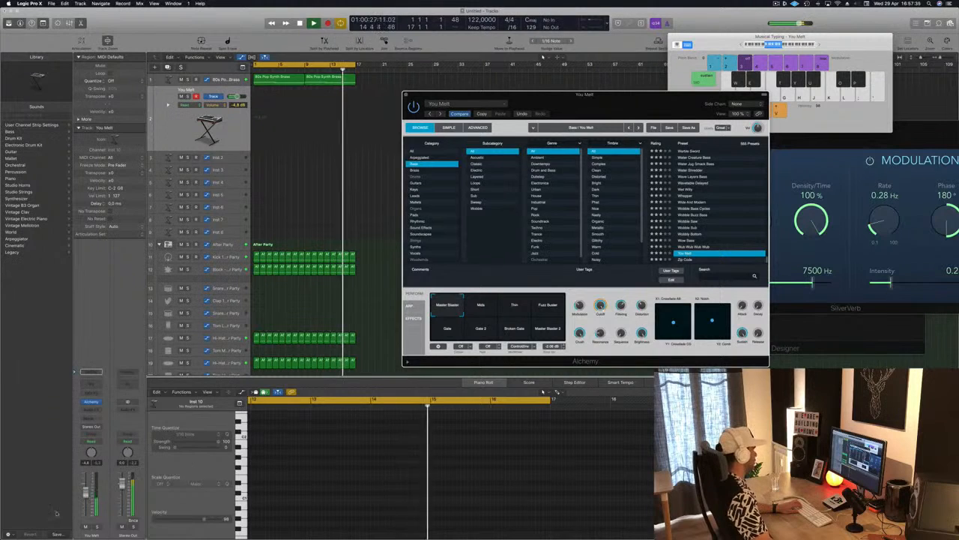
Step: Lower the Alchemy track's volume to about -12.8 dB and audition the Wub Wub Wub Wub and Wow Bass presets
{"action": "left_click_drag", "start_coordinate": [86, 495], "coordinate": [86, 503]}
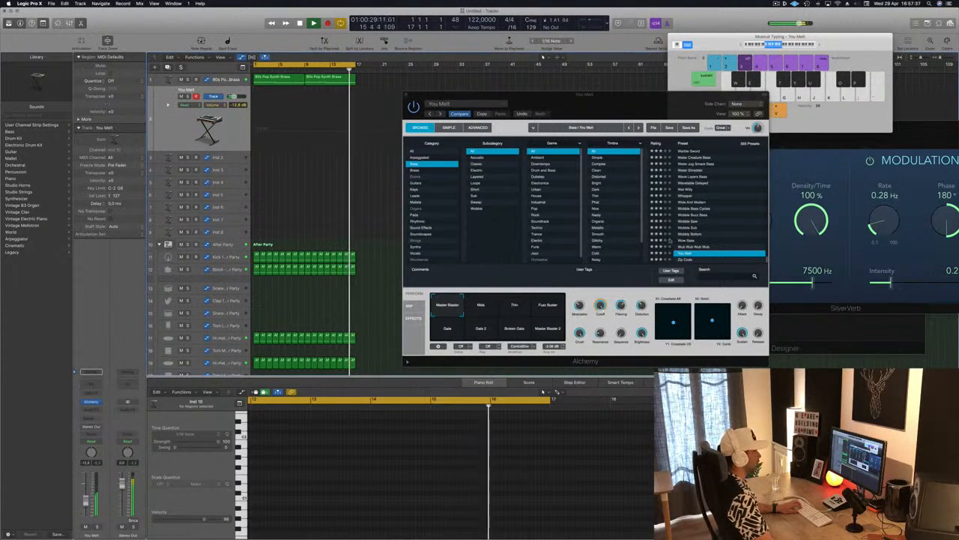
{"action": "left_click", "coordinate": [694, 247]}
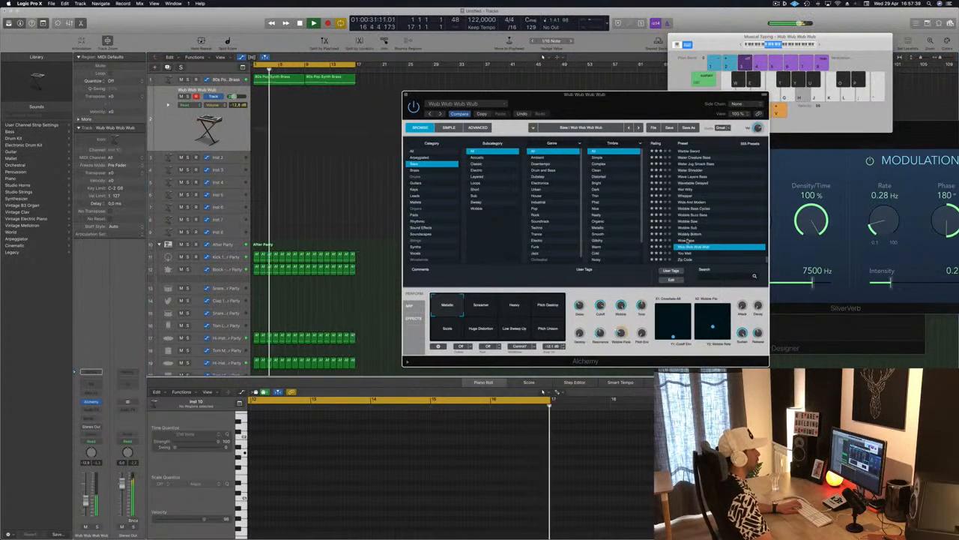
{"action": "left_click", "coordinate": [682, 239]}
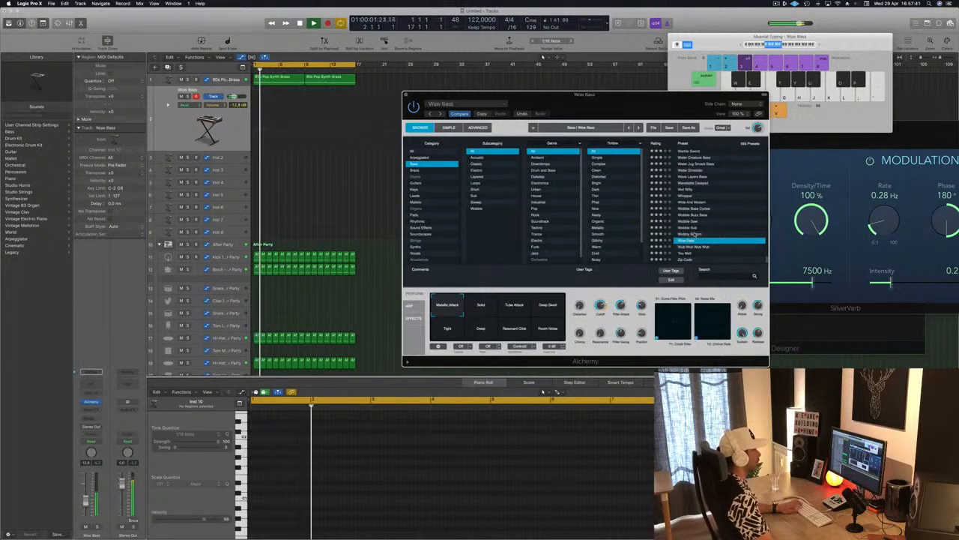
Step: Load the Wobbly Bottom bass preset and raise its track volume to about -1.1 dB
{"action": "left_click", "coordinate": [694, 235]}
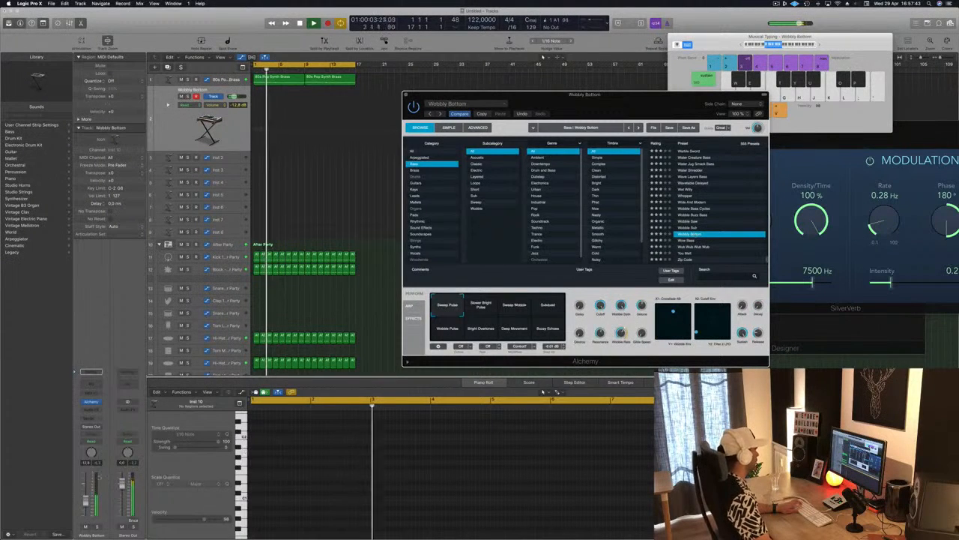
{"action": "left_click_drag", "start_coordinate": [86, 501], "coordinate": [88, 485]}
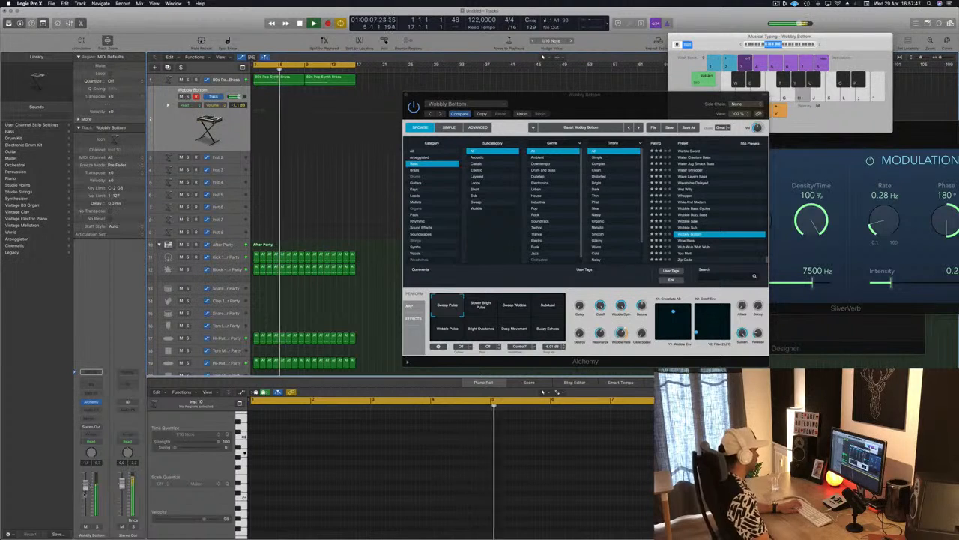
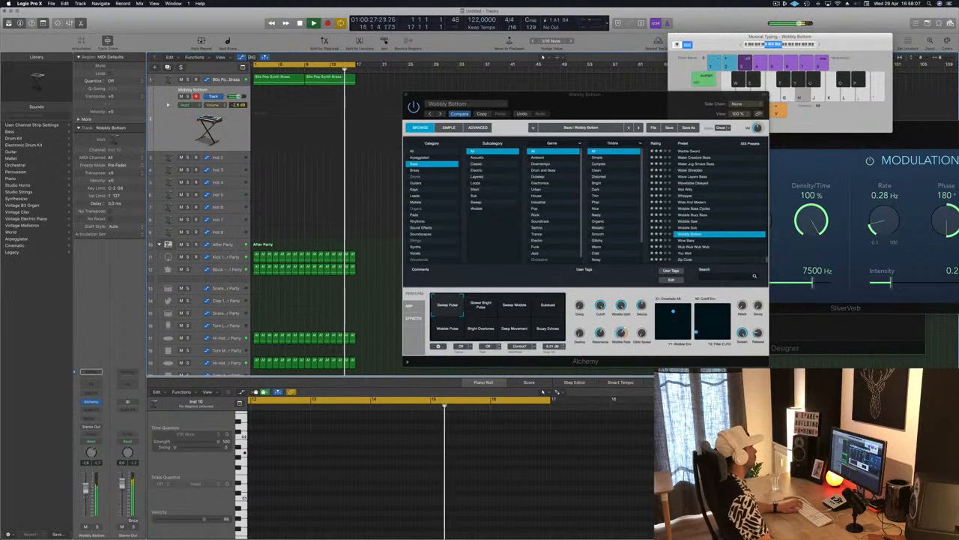
Step: Show the first 80s Pop Synth Brass region's notes and audition the pitch of its opening long note
{"action": "left_click", "coordinate": [276, 83]}
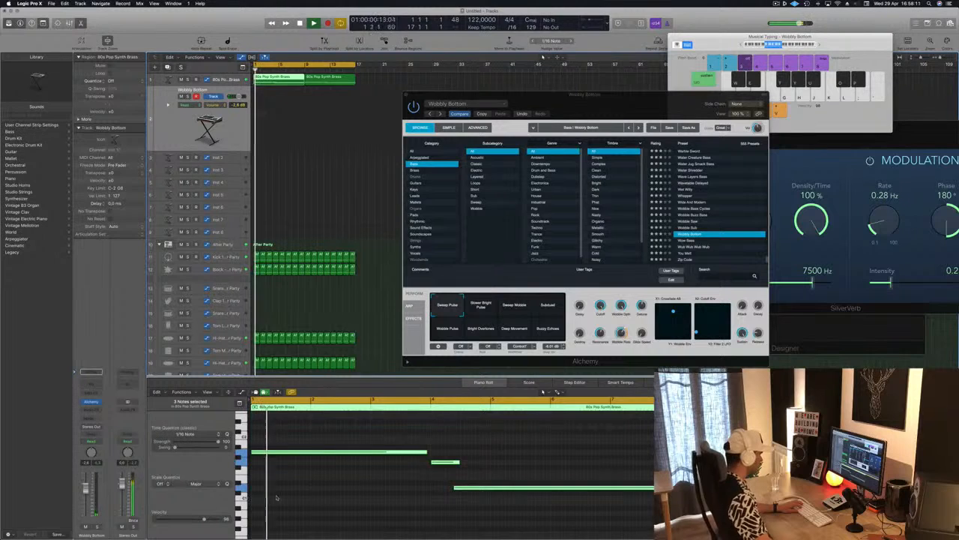
{"action": "left_click", "coordinate": [241, 450]}
{"action": "left_click", "coordinate": [243, 452]}
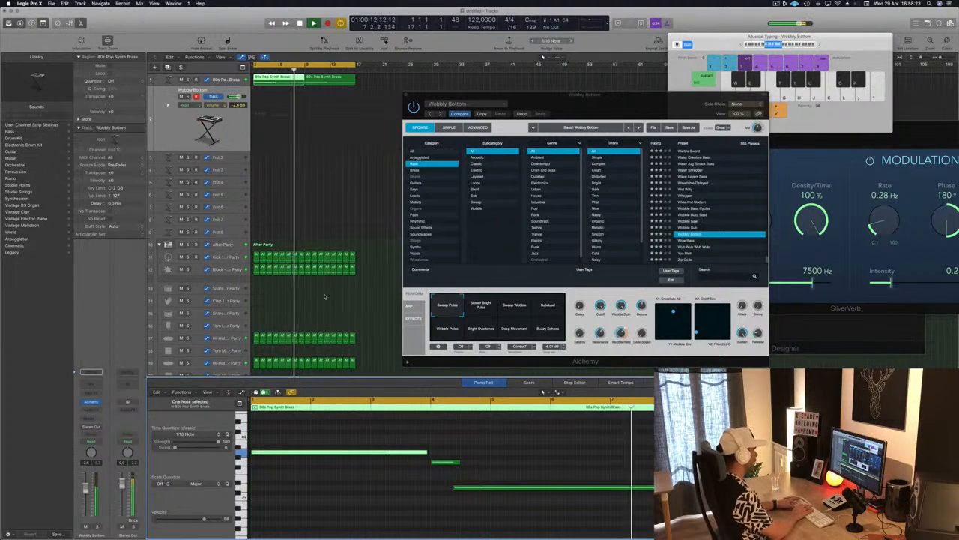
Step: Record a repeated-note bass line on the Wobbly Bottom track over the first eight bars and play it back
{"action": "key", "text": "r"}
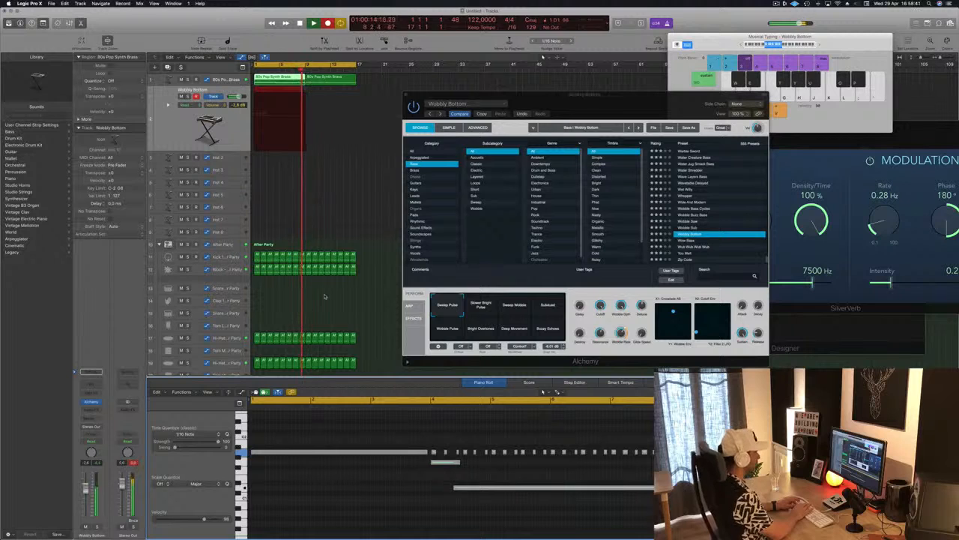
{"action": "key", "text": "space"}
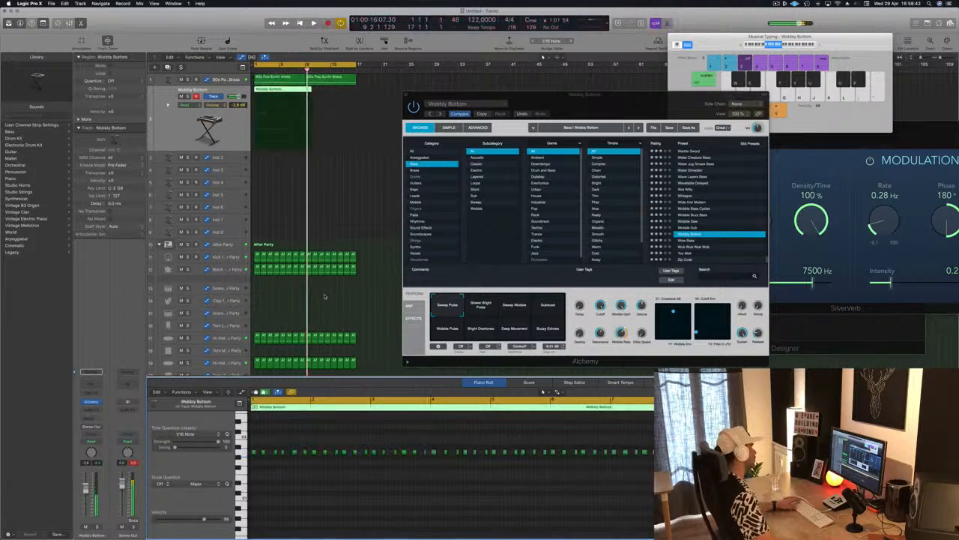
{"action": "key", "text": "Return"}
{"action": "key", "text": "space"}
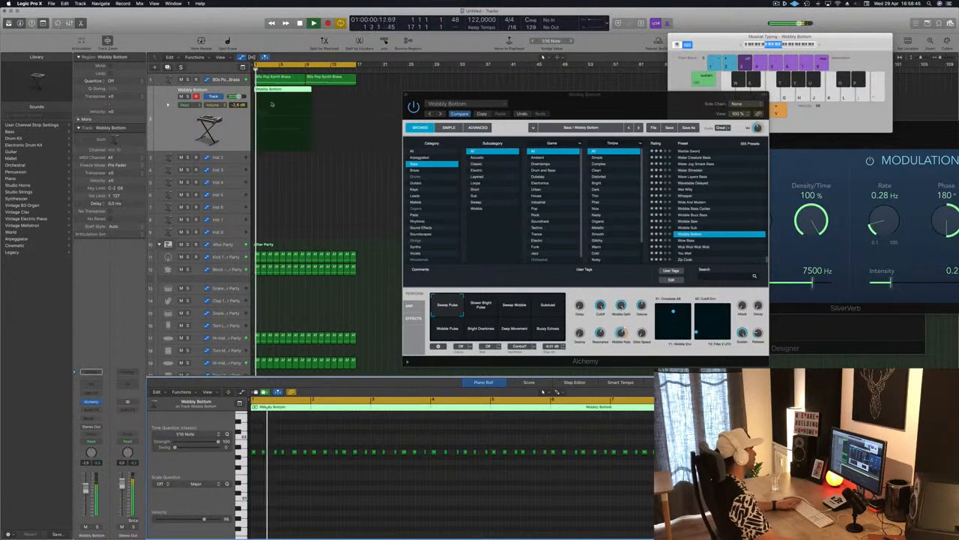
Step: Lower the pitch of the recorded bass notes from bar 4 onward, keeping the first three of them at an intermediate pitch
{"action": "key", "text": "Return"}
{"action": "key", "text": "super+a"}
{"action": "key", "text": "Return"}
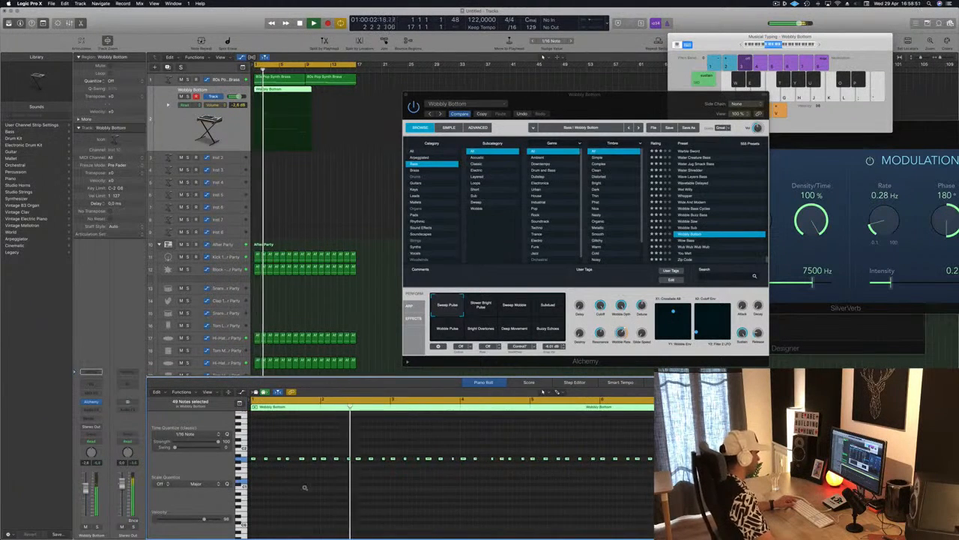
{"action": "scroll", "coordinate": [305, 488], "scroll_direction": "down", "scroll_amount": 4}
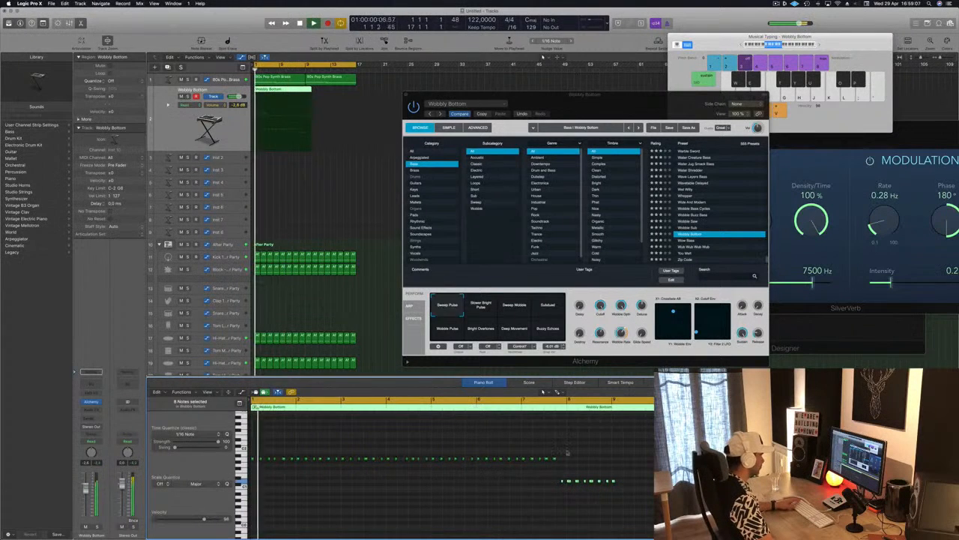
{"action": "left_click_drag", "start_coordinate": [568, 452], "coordinate": [447, 467]}
{"action": "left_click_drag", "start_coordinate": [383, 470], "coordinate": [383, 468]}
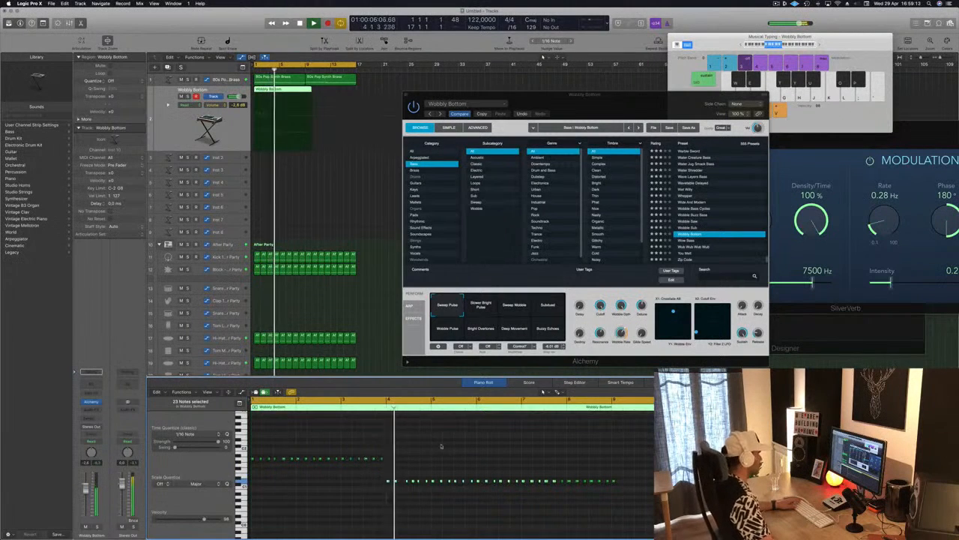
{"action": "left_click_drag", "start_coordinate": [396, 484], "coordinate": [410, 486]}
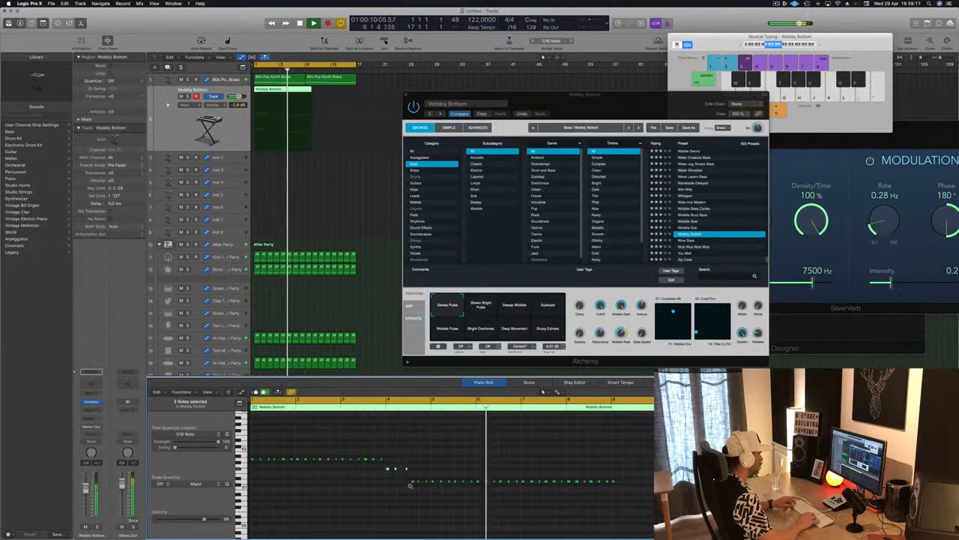
Step: Compare the bass notes with the brass region and shorten the Wobbly Bottom region to end at bar 9
{"action": "left_click", "coordinate": [263, 78], "text": "shift"}
{"action": "left_click", "coordinate": [421, 445]}
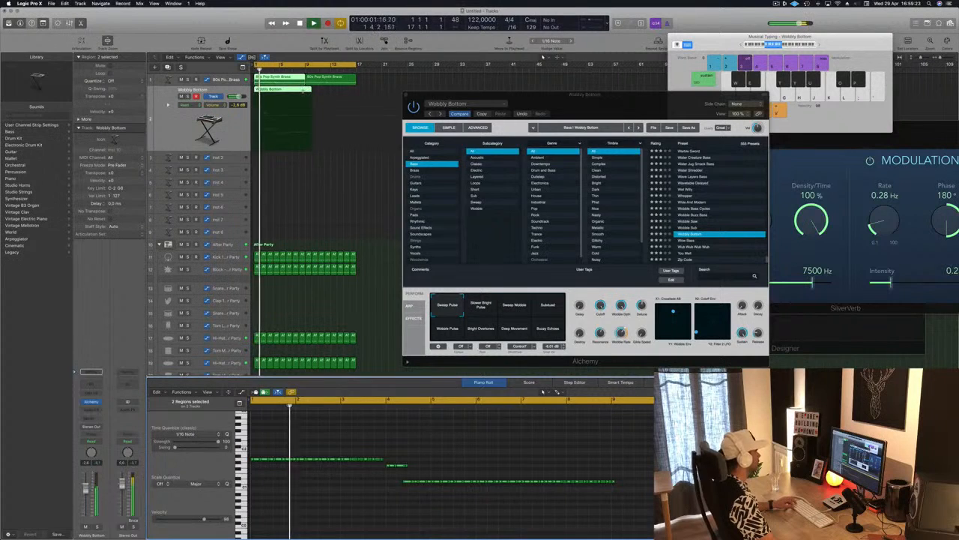
{"action": "left_click", "coordinate": [304, 90]}
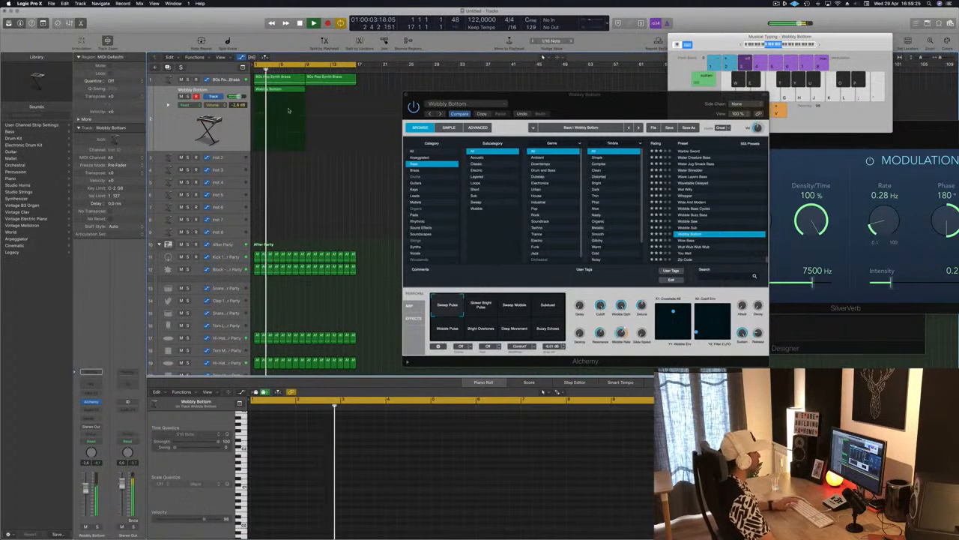
{"action": "left_click", "coordinate": [288, 110]}
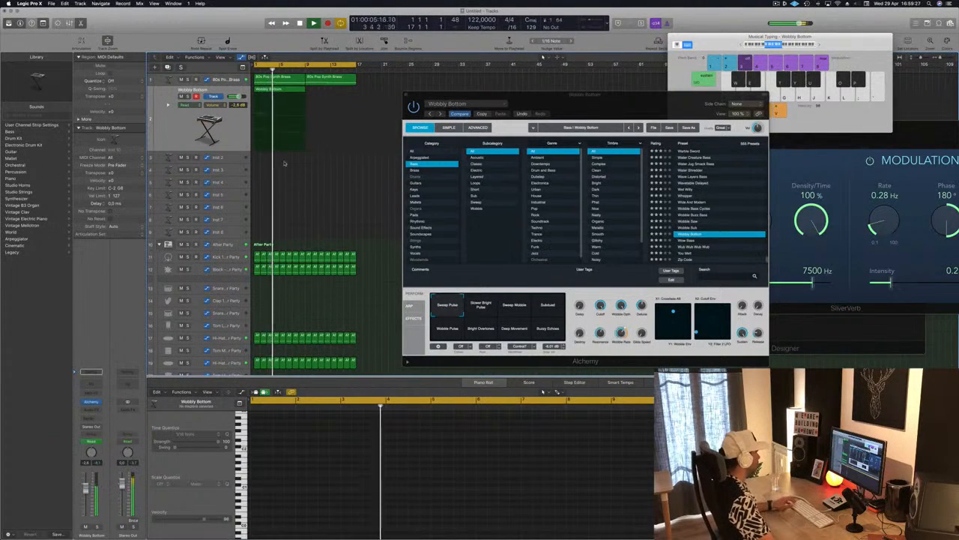
{"action": "left_click", "coordinate": [286, 79]}
{"action": "left_click", "coordinate": [288, 90]}
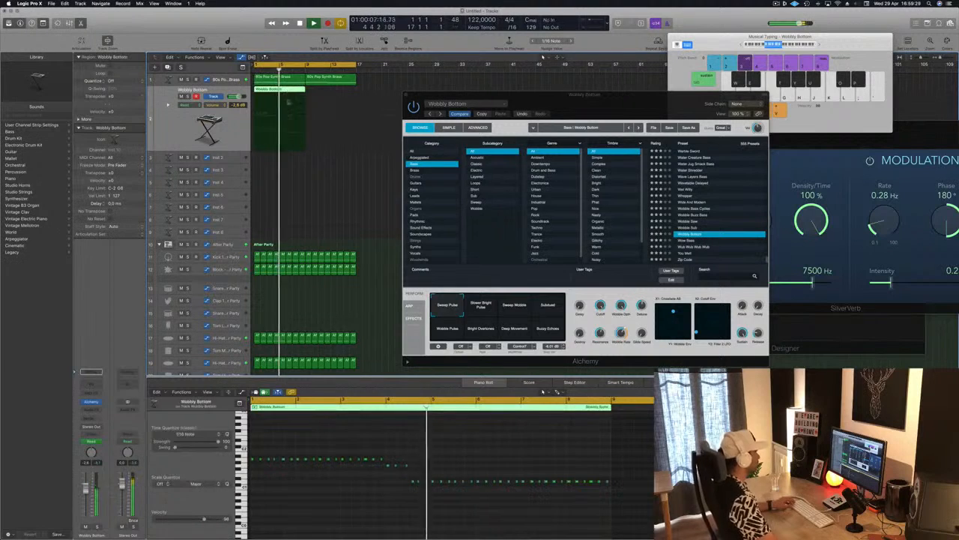
{"action": "scroll", "coordinate": [448, 480], "scroll_direction": "down", "scroll_amount": 3}
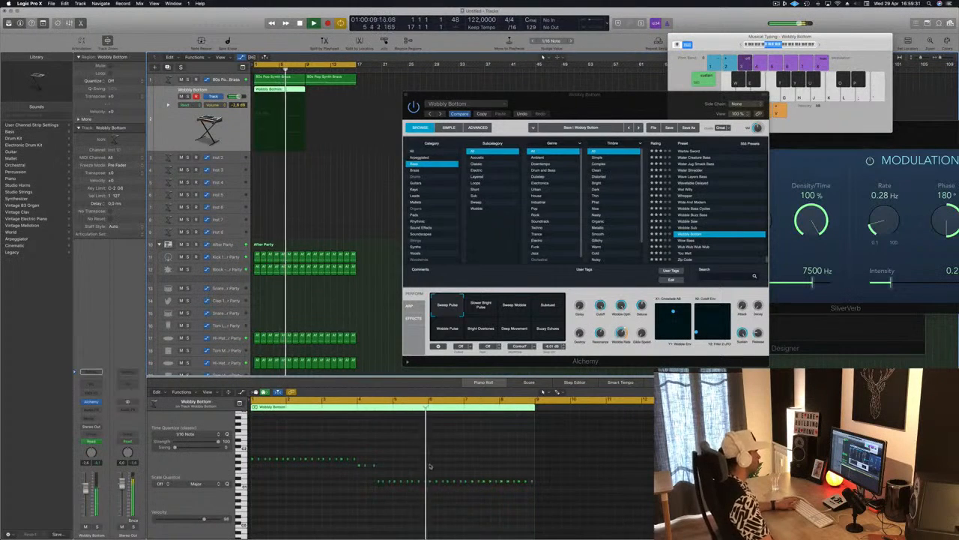
Step: Audition Wobbly Bottom's performance snapshots from Slower Bright Pulse through Buzzy Echoes over the loop, then return to Sweep Pulse
{"action": "left_click", "coordinate": [479, 308]}
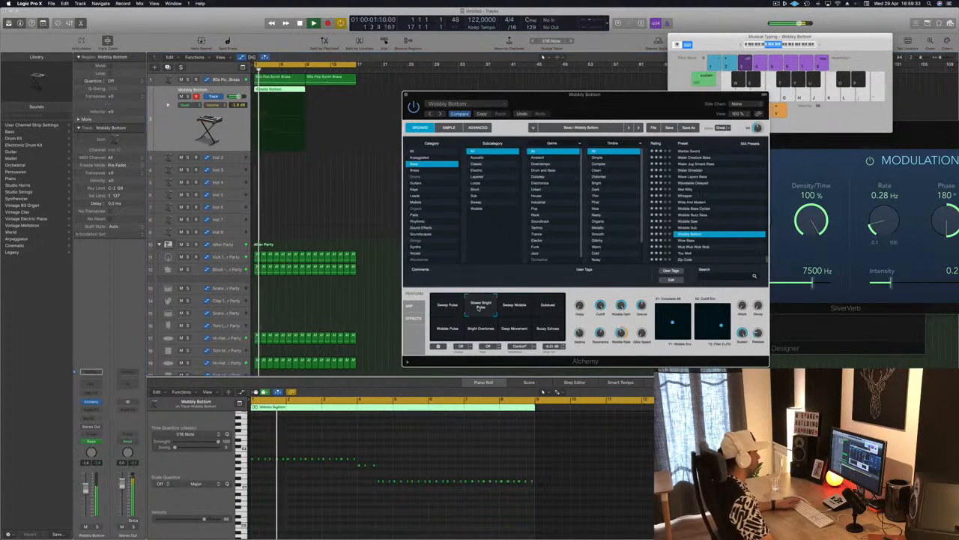
{"action": "left_click", "coordinate": [518, 309]}
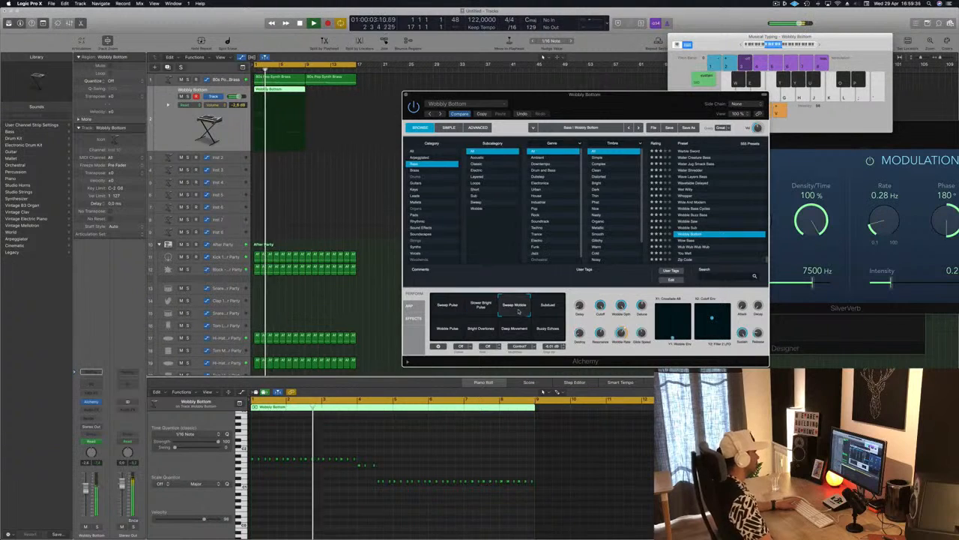
{"action": "left_click", "coordinate": [546, 308]}
{"action": "left_click", "coordinate": [450, 331]}
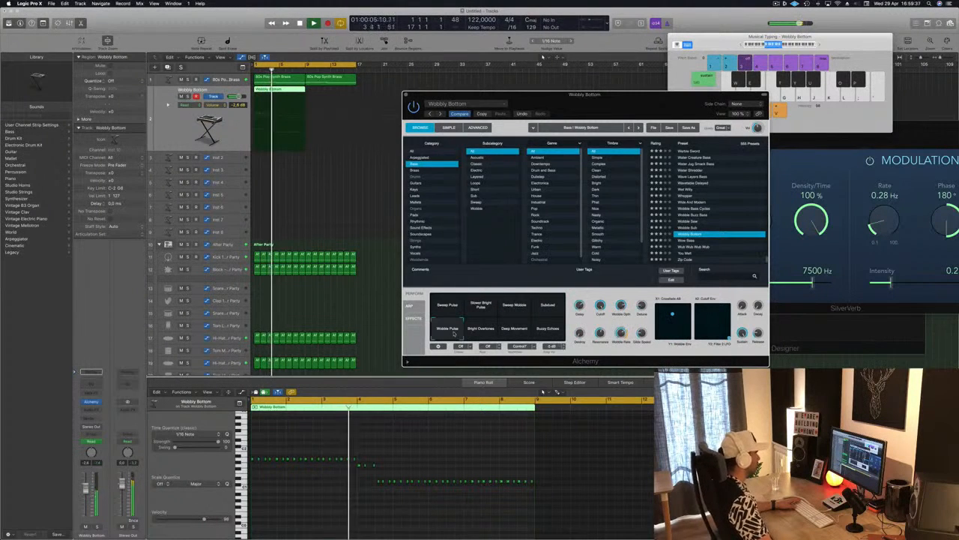
{"action": "left_click", "coordinate": [477, 334]}
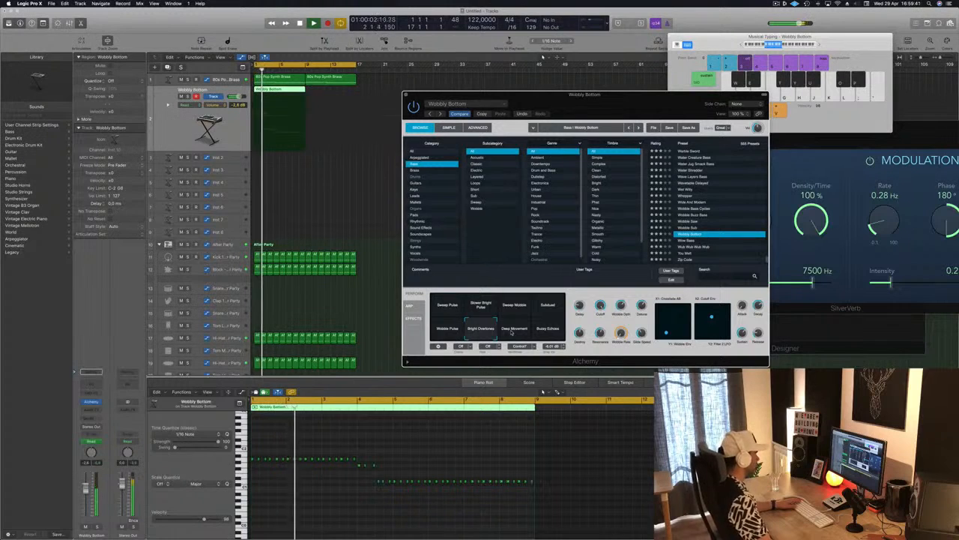
{"action": "left_click", "coordinate": [514, 330]}
{"action": "left_click", "coordinate": [551, 330]}
{"action": "left_click", "coordinate": [446, 330]}
{"action": "left_click", "coordinate": [443, 304]}
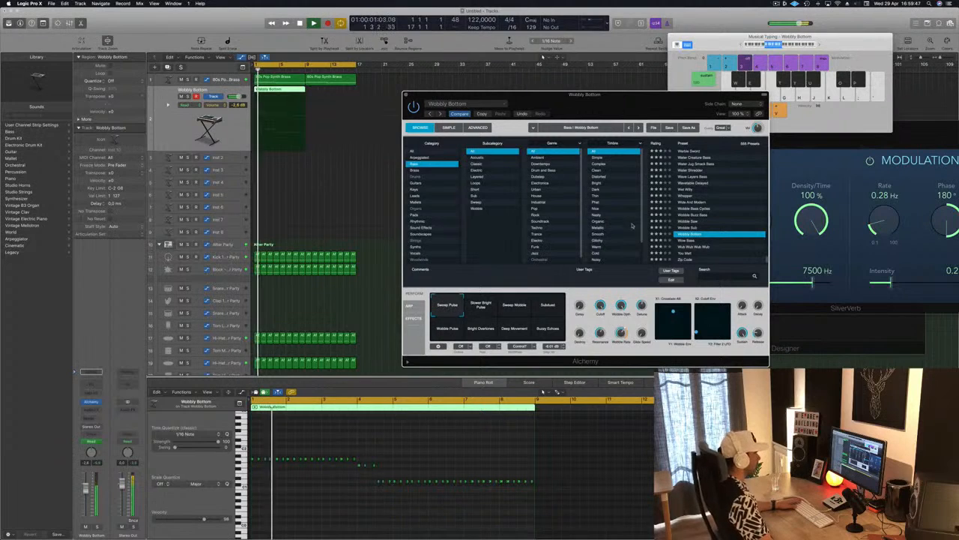
Step: Try the Wobble Sub preset, reload Wobbly Bottom and compare its Slower Bright Pulse, Sweep Wobble and Subdued snapshots with Sweep Pulse
{"action": "key", "text": "Up"}
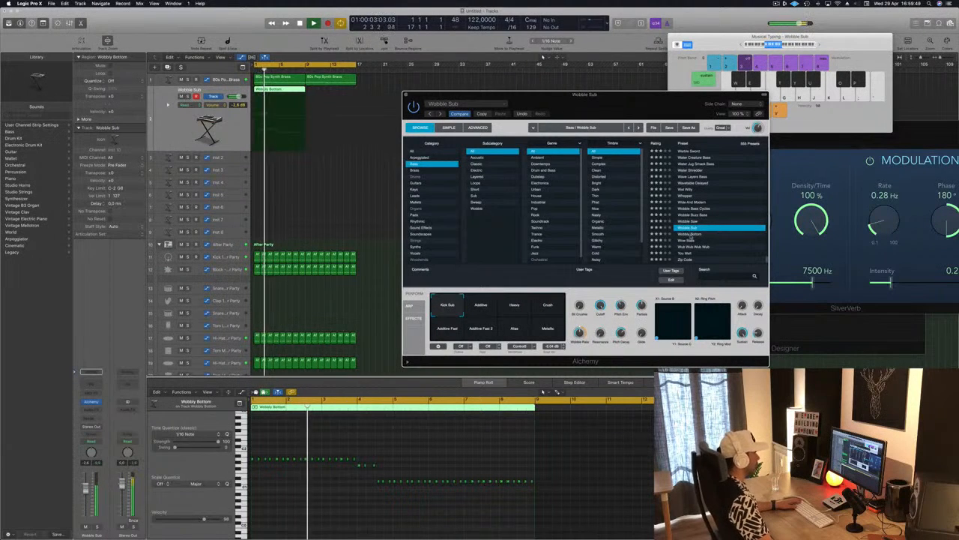
{"action": "left_click", "coordinate": [690, 235]}
{"action": "left_click", "coordinate": [482, 309]}
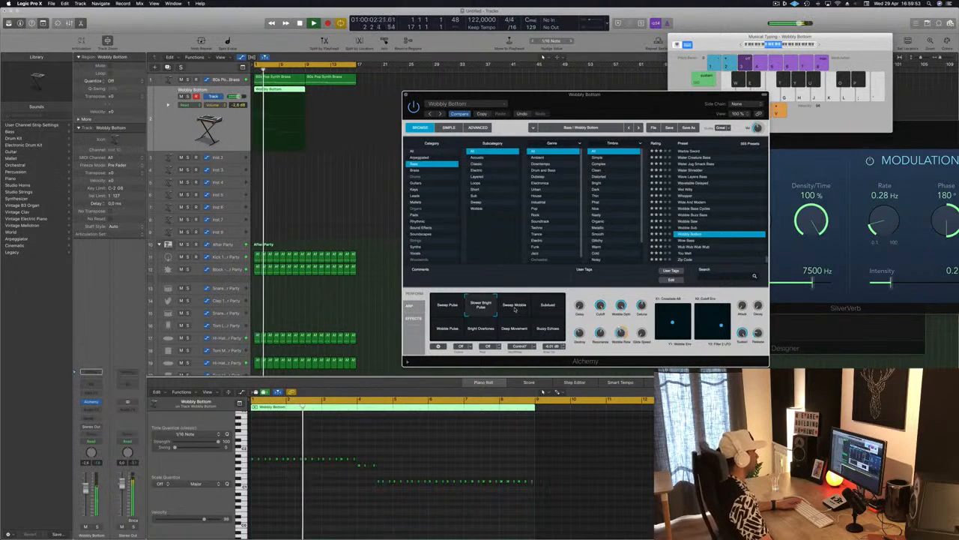
{"action": "left_click", "coordinate": [516, 315]}
{"action": "left_click", "coordinate": [543, 307]}
{"action": "left_click", "coordinate": [481, 307]}
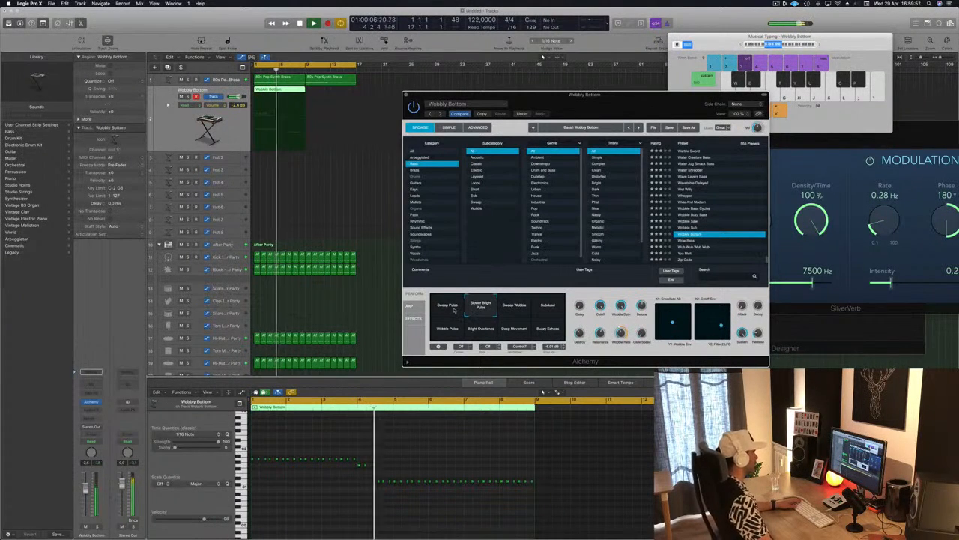
{"action": "left_click", "coordinate": [453, 310]}
{"action": "left_click", "coordinate": [480, 308]}
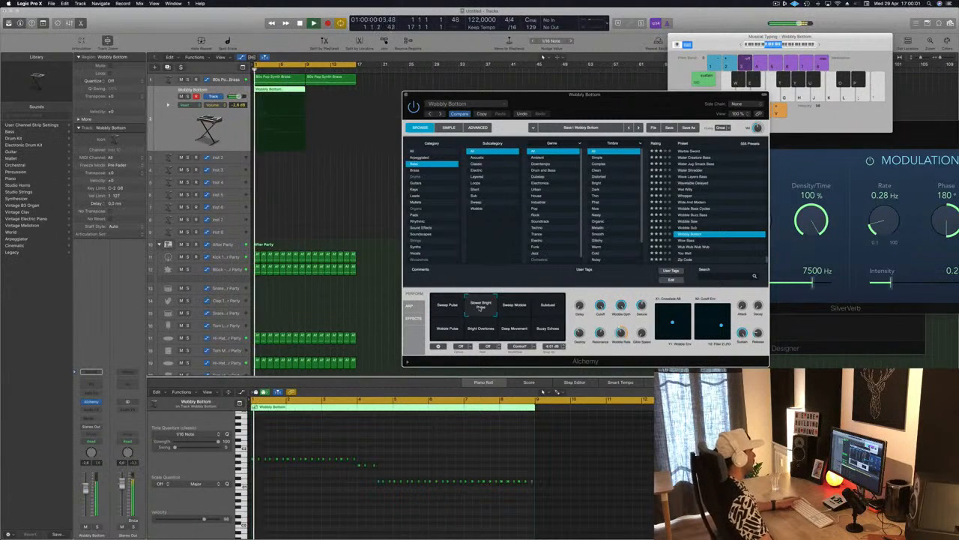
{"action": "left_click", "coordinate": [451, 310]}
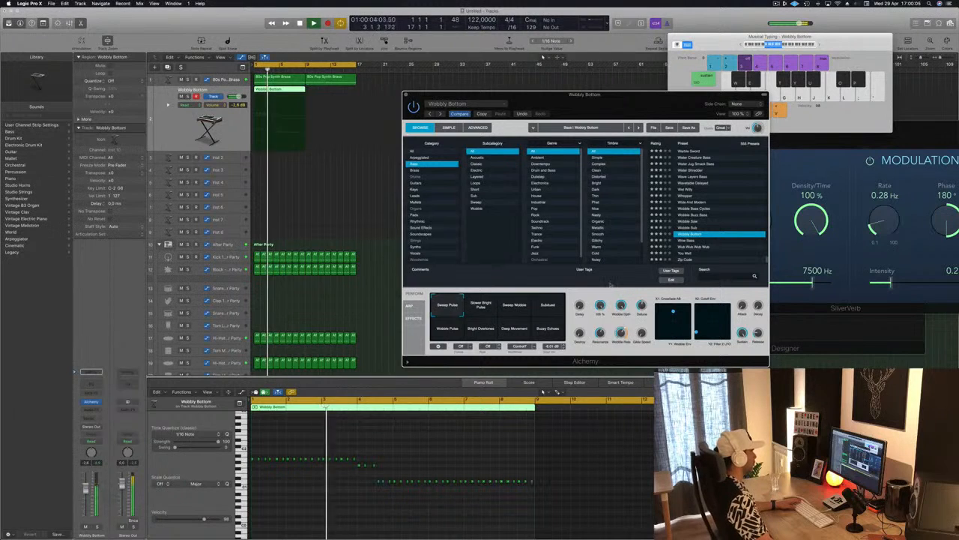
Step: Insert a Compressor effect on the Wobbly Bottom track and copy its bass region to start at bar 9
{"action": "mouse_move", "coordinate": [416, 95]}
{"action": "left_mouse_down"}
{"action": "mouse_move", "coordinate": [401, 89]}
{"action": "mouse_move", "coordinate": [441, 40]}
{"action": "mouse_move", "coordinate": [417, 101]}
{"action": "left_mouse_up"}
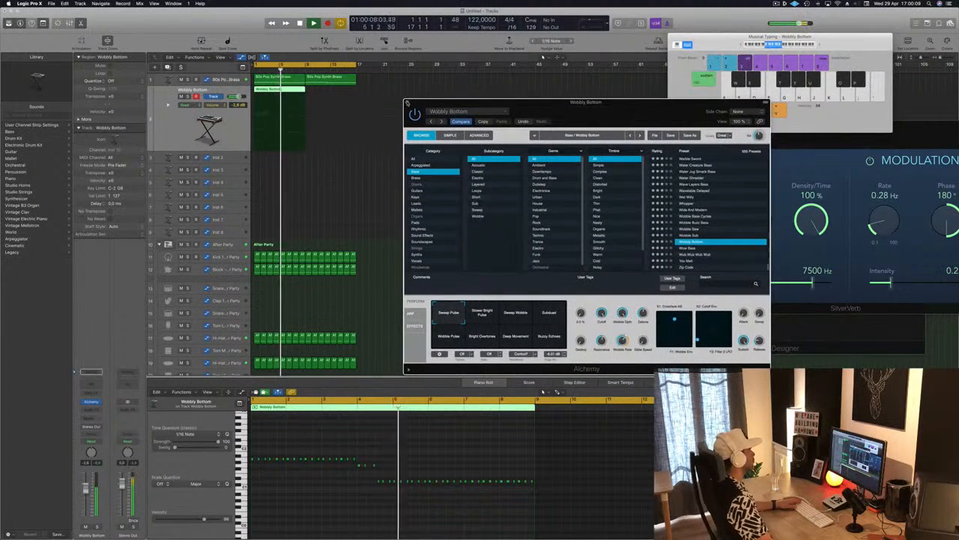
{"action": "left_click", "coordinate": [408, 102]}
{"action": "key", "text": "Return"}
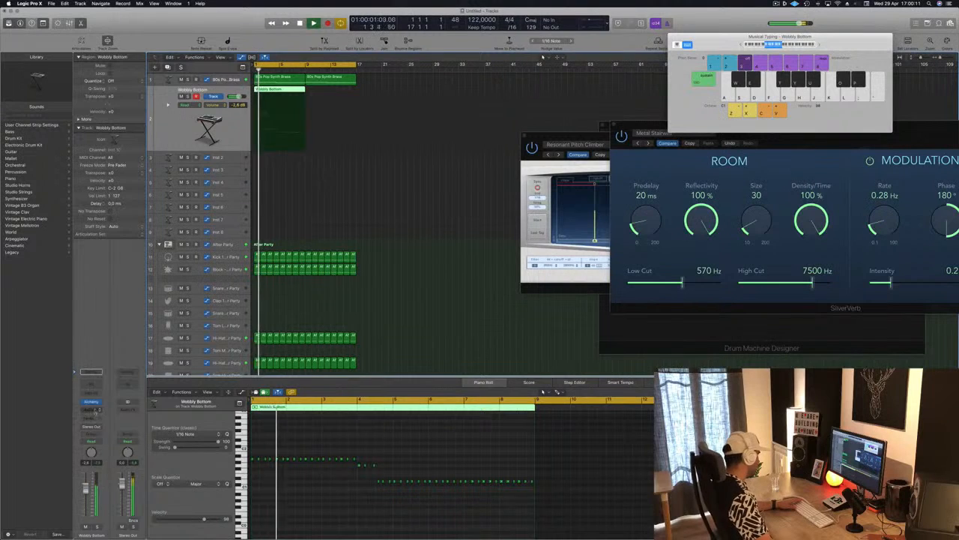
{"action": "left_click", "coordinate": [91, 410]}
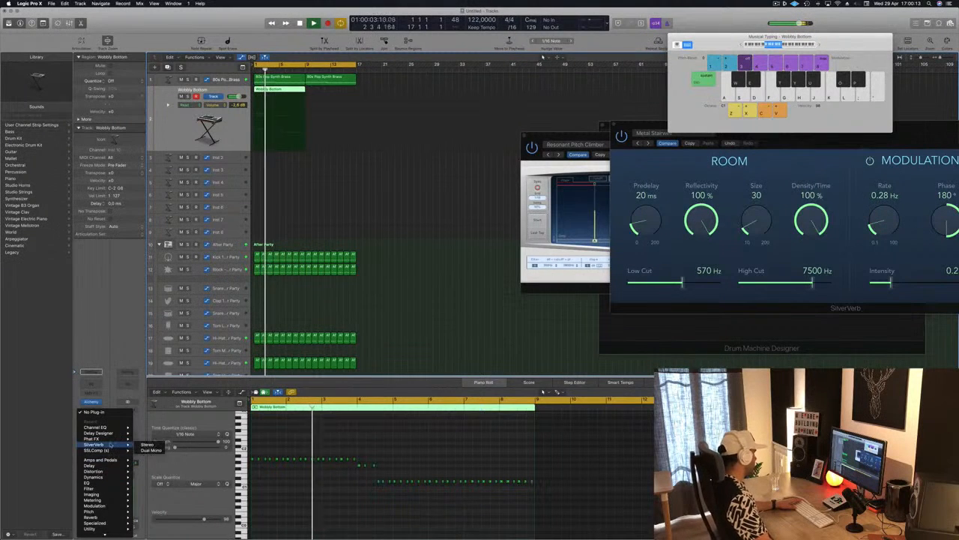
{"action": "mouse_move", "coordinate": [94, 476]}
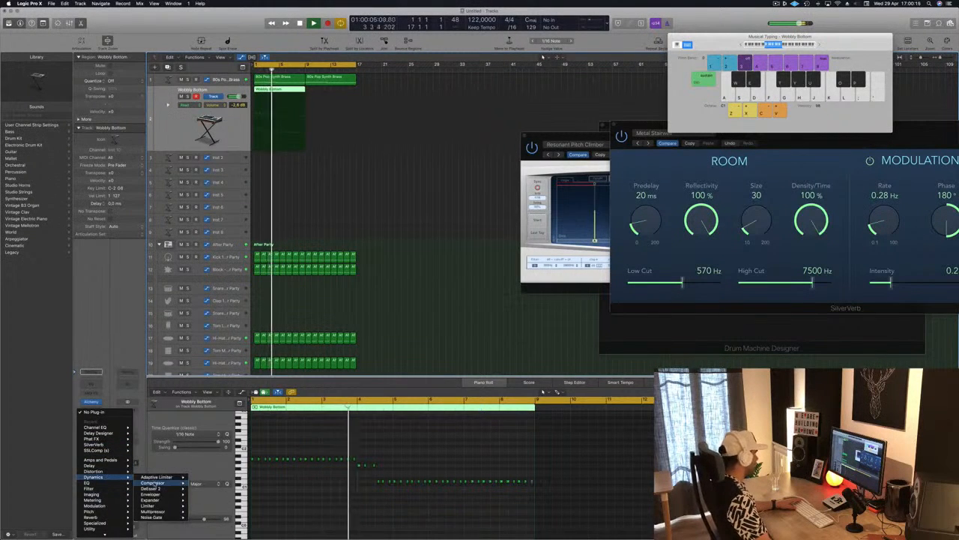
{"action": "left_click", "coordinate": [200, 483]}
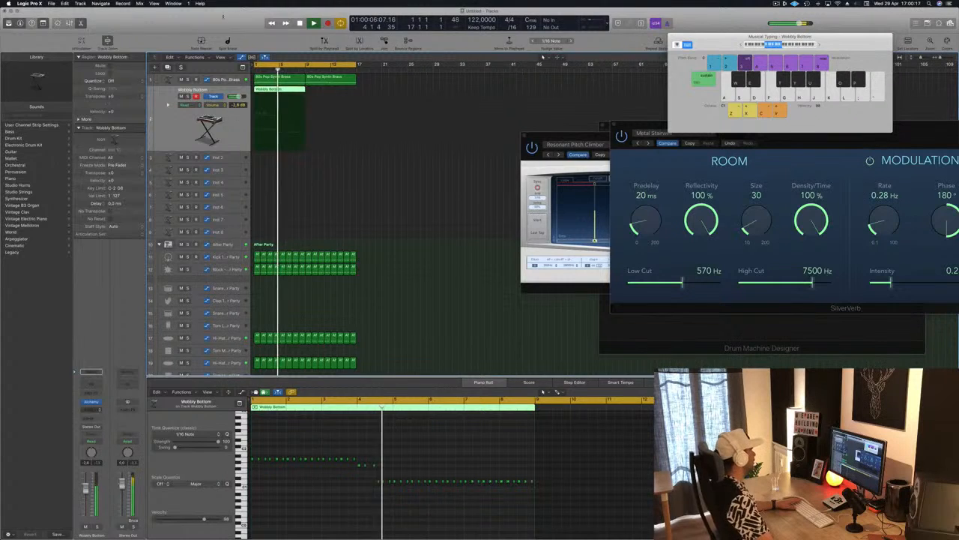
{"action": "left_click_drag", "start_coordinate": [294, 90], "coordinate": [347, 93]}
Step: Adjust the Compressor's ratio and threshold on the bass track while the loop plays, then close the effect
{"action": "left_click_drag", "start_coordinate": [695, 36], "coordinate": [567, 78]}
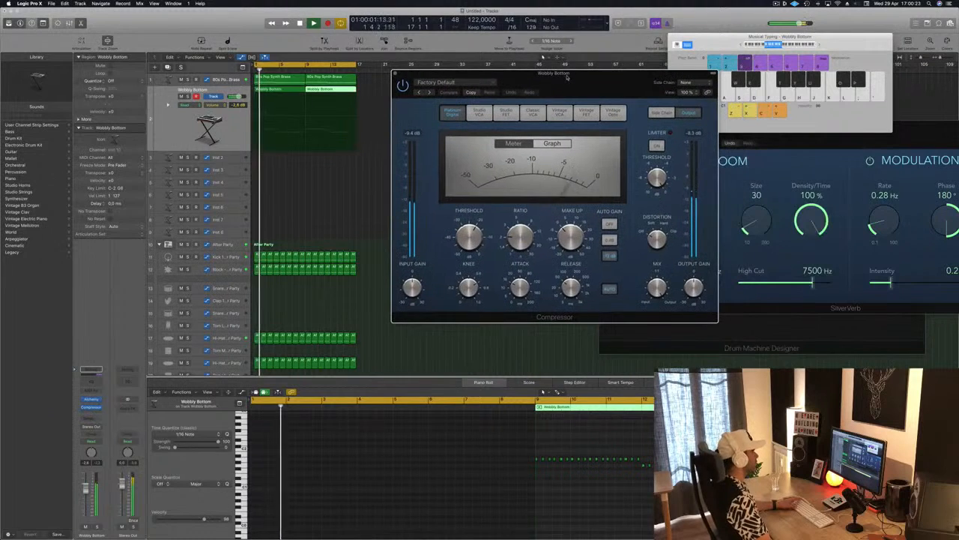
{"action": "left_click", "coordinate": [469, 81]}
{"action": "left_click", "coordinate": [475, 193]}
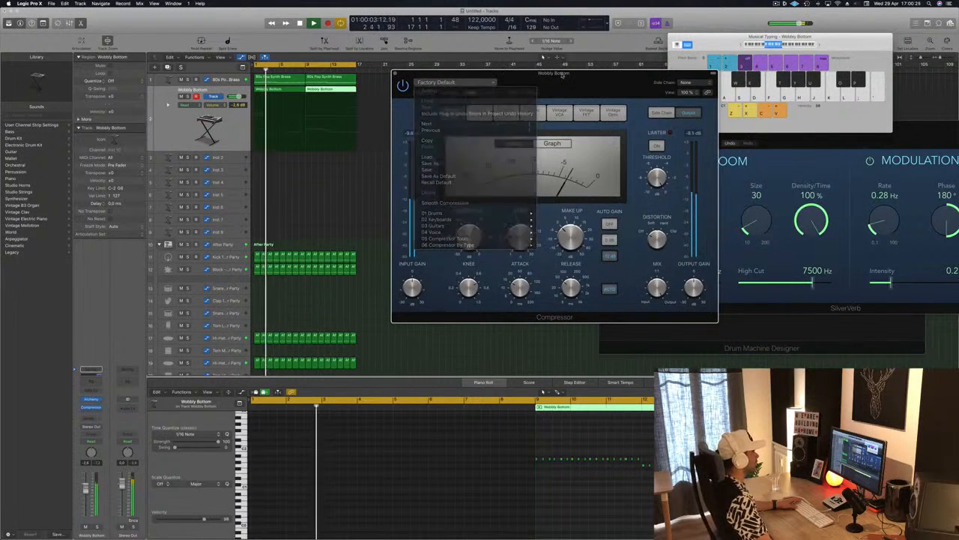
{"action": "left_click_drag", "start_coordinate": [518, 237], "coordinate": [517, 224]}
{"action": "mouse_move", "coordinate": [583, 78]}
{"action": "left_mouse_down"}
{"action": "mouse_move", "coordinate": [560, 81]}
{"action": "mouse_move", "coordinate": [578, 86]}
{"action": "left_mouse_up"}
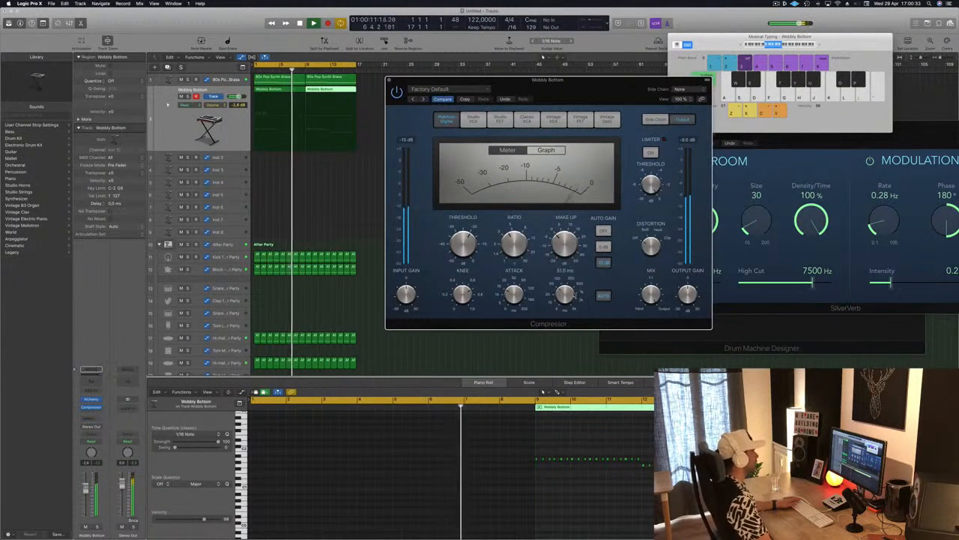
{"action": "left_click_drag", "start_coordinate": [464, 243], "coordinate": [465, 250]}
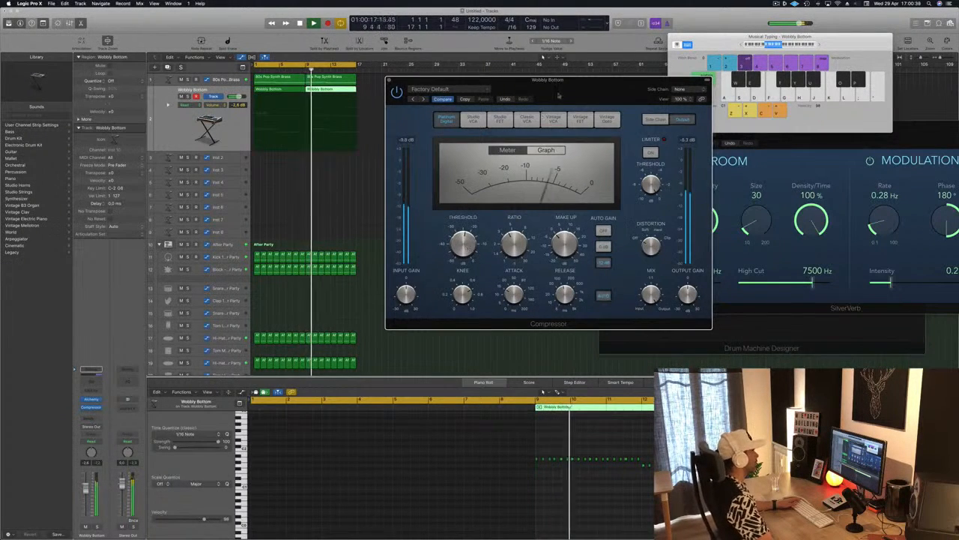
{"action": "left_click_drag", "start_coordinate": [553, 80], "coordinate": [564, 84]}
{"action": "key", "text": "Return"}
{"action": "key", "text": "super+w"}
Step: Lower the Wobbly Bottom track's volume to about -9 dB and replay the loop from the start
{"action": "left_click_drag", "start_coordinate": [86, 488], "coordinate": [85, 498]}
{"action": "key", "text": "Return"}
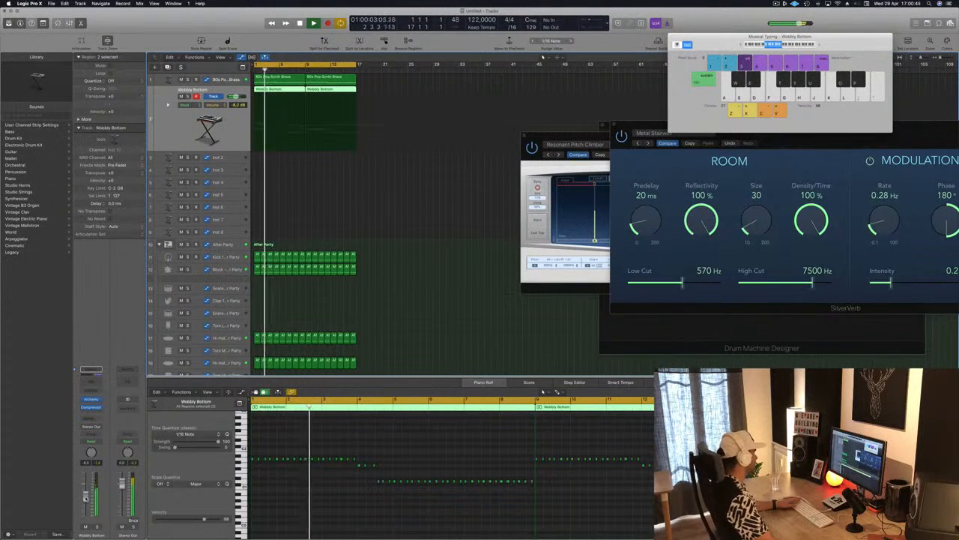
{"action": "left_click", "coordinate": [363, 232]}
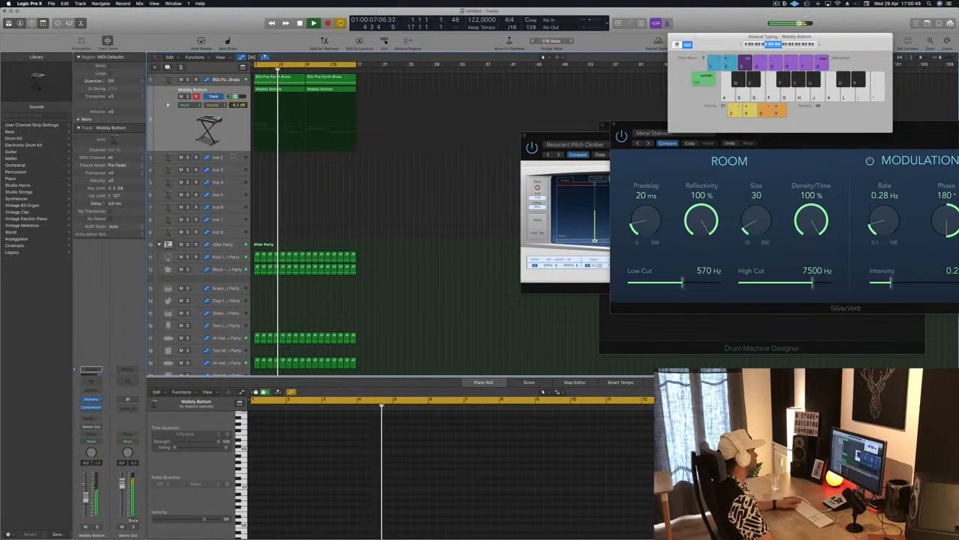
Step: Select the 80s Pop Synth Brass track, replay the loop from the start and add a send to the existing Bus 3 delay aux
{"action": "left_click", "coordinate": [234, 155]}
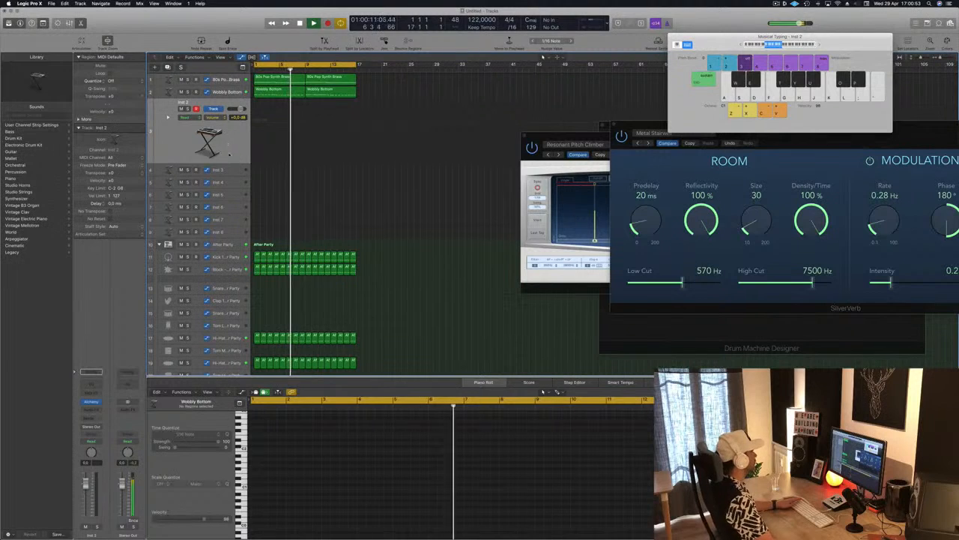
{"action": "left_click", "coordinate": [224, 80]}
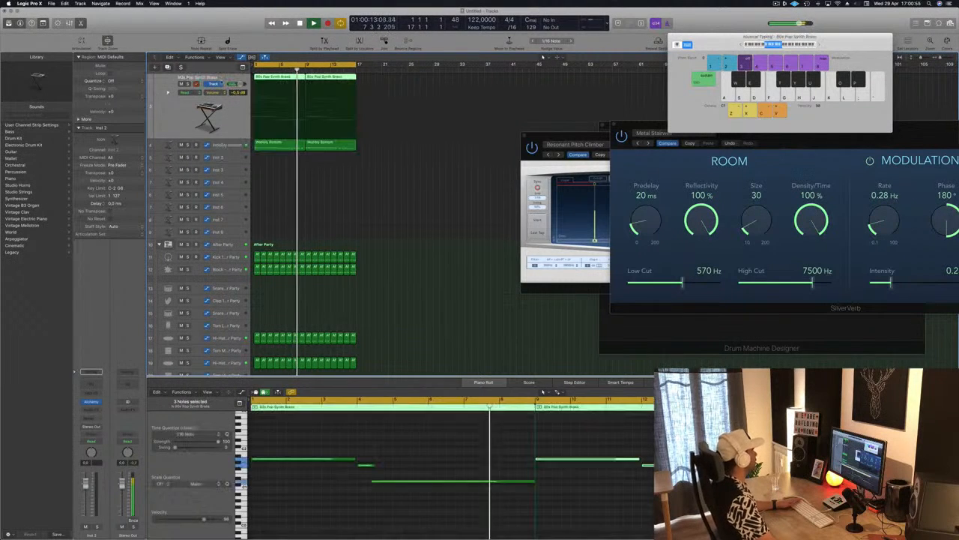
{"action": "key", "text": "Return"}
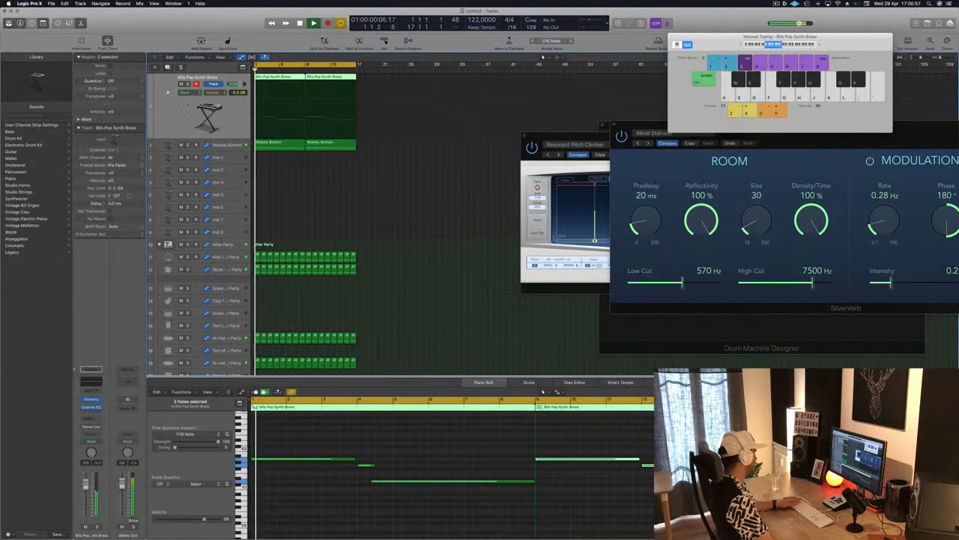
{"action": "left_click", "coordinate": [89, 414]}
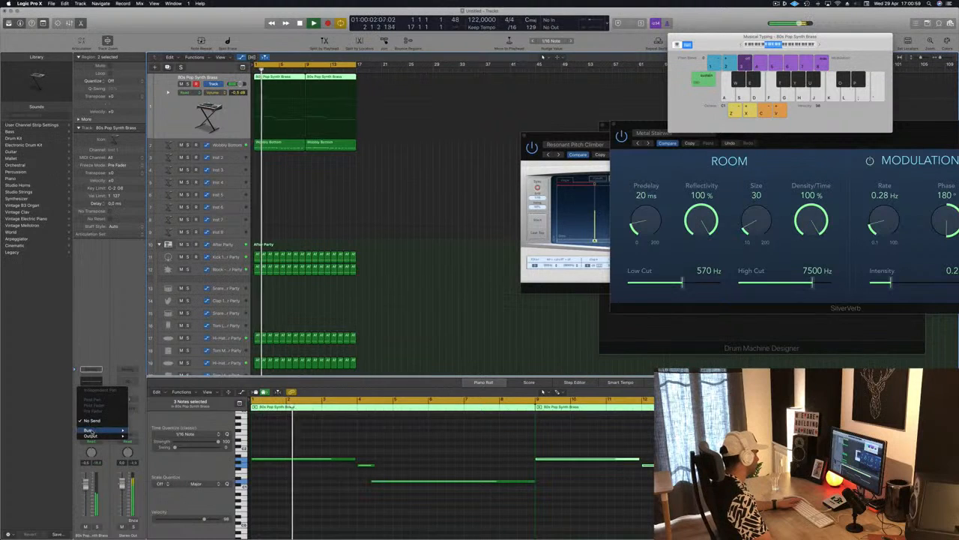
{"action": "mouse_move", "coordinate": [97, 430]}
{"action": "left_click", "coordinate": [157, 364]}
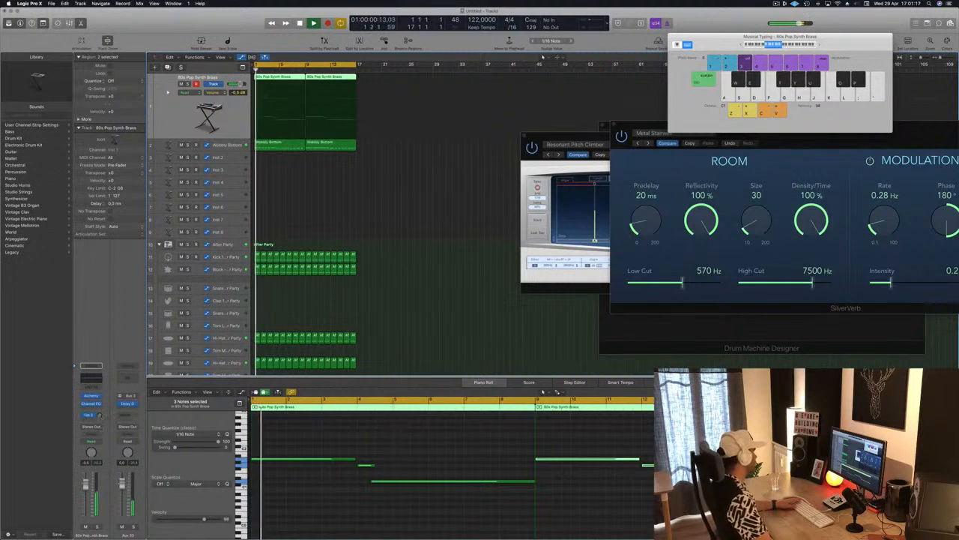
Step: Open Alchemy on the Inst 2 track, filter its presets to the Synths category and load Anthem Pad
{"action": "left_click", "coordinate": [235, 156]}
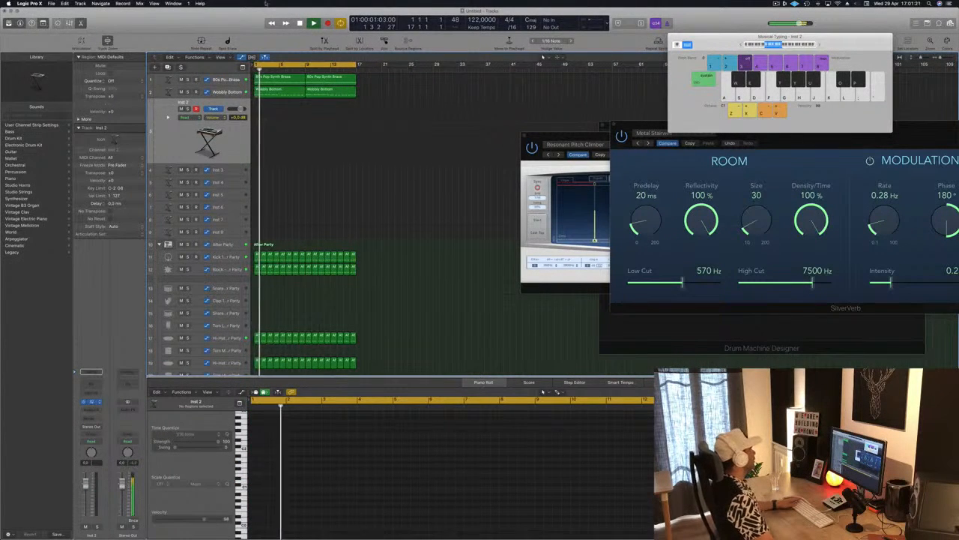
{"action": "left_click_drag", "start_coordinate": [237, 30], "coordinate": [507, 93]}
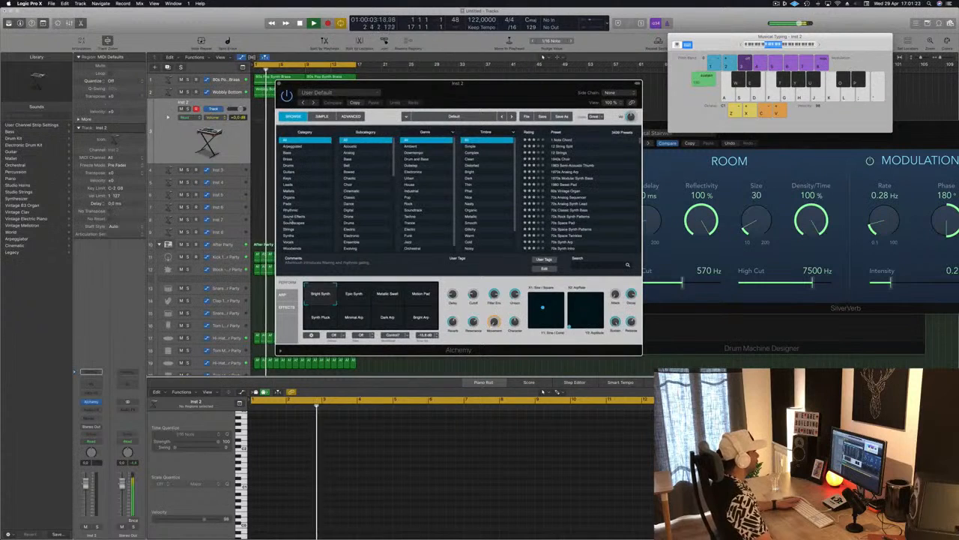
{"action": "left_click", "coordinate": [287, 236]}
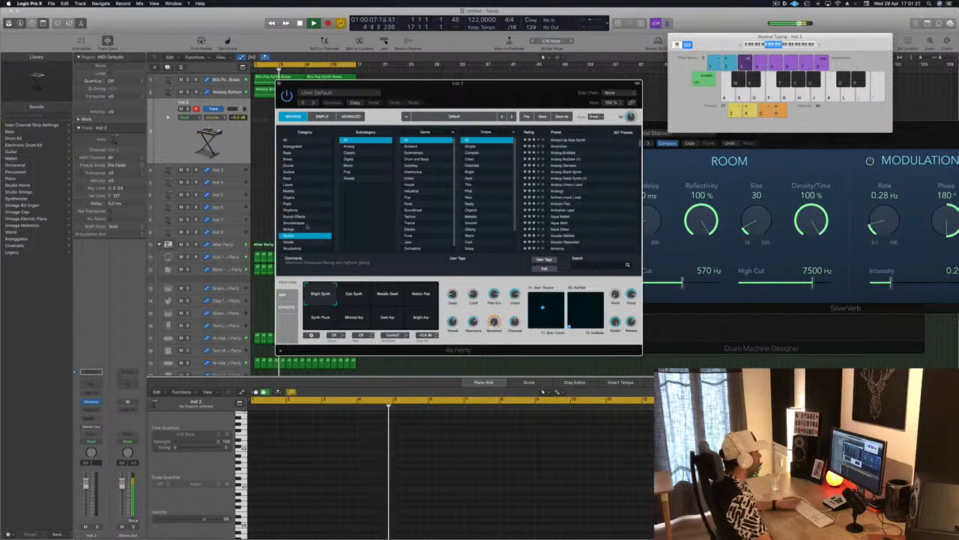
{"action": "left_click", "coordinate": [564, 204]}
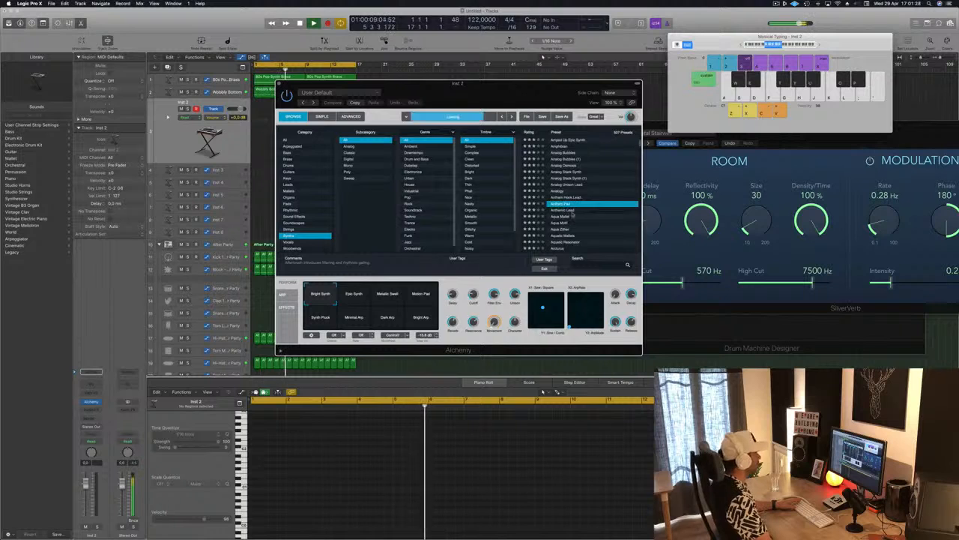
Step: Audition the Bending Around Synth, Bending Lead and Bite String presets in Alchemy on the third instrument track
{"action": "scroll", "coordinate": [577, 214], "scroll_direction": "down", "scroll_amount": 5}
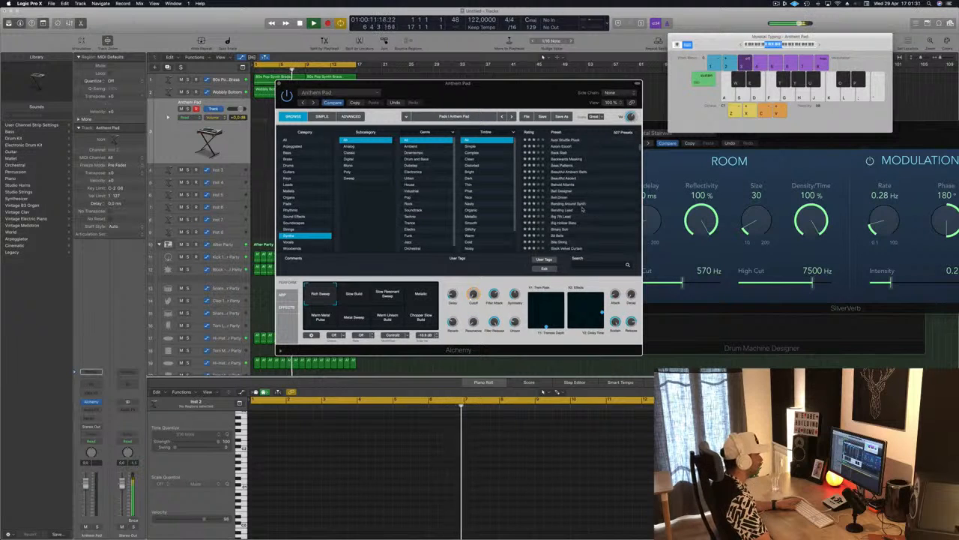
{"action": "left_click", "coordinate": [569, 204]}
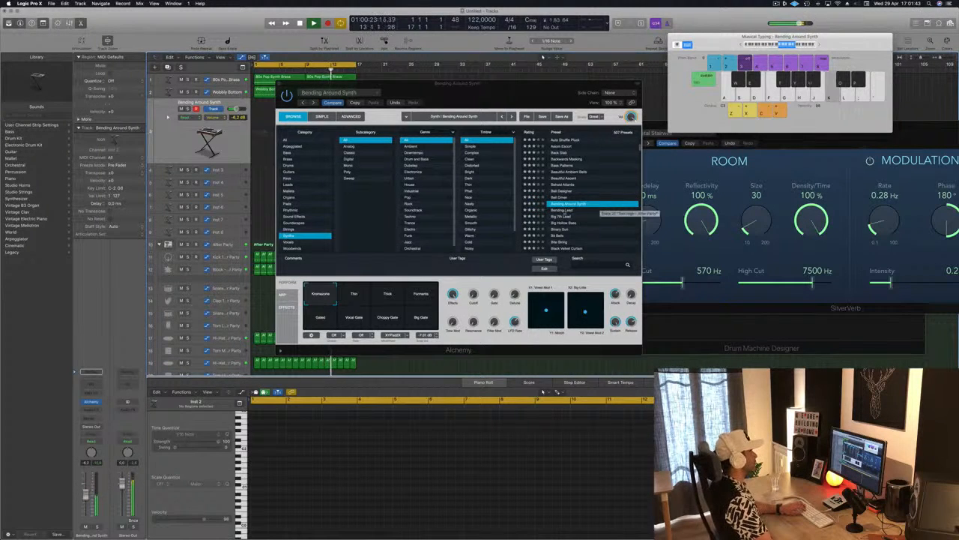
{"action": "left_click", "coordinate": [570, 211]}
{"action": "scroll", "coordinate": [587, 206], "scroll_direction": "down", "scroll_amount": 2}
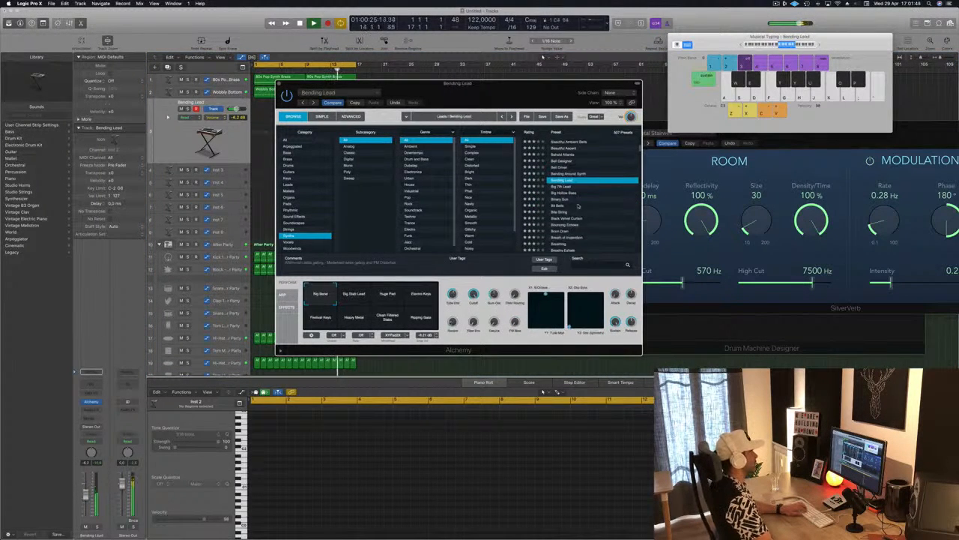
{"action": "left_click", "coordinate": [562, 213]}
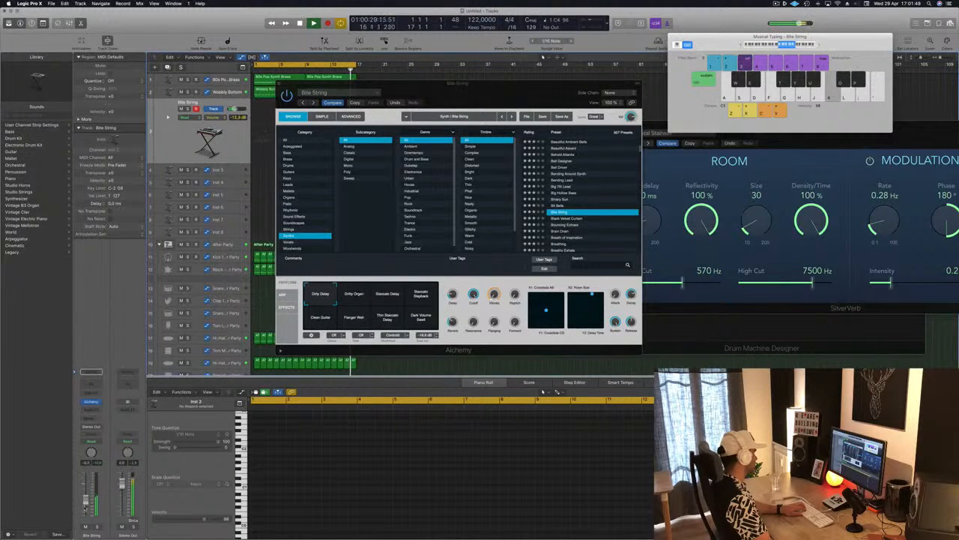
Step: Add a send to Bus 13 on the Bite String track and insert a SilverVerb reverb on the new aux channel
{"action": "left_click", "coordinate": [91, 402]}
{"action": "mouse_move", "coordinate": [95, 430]}
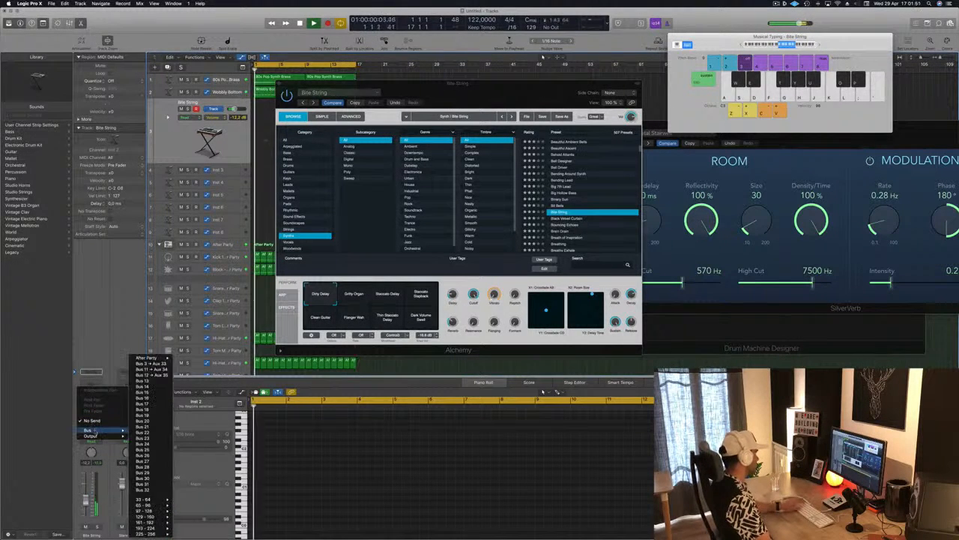
{"action": "key", "text": "Escape"}
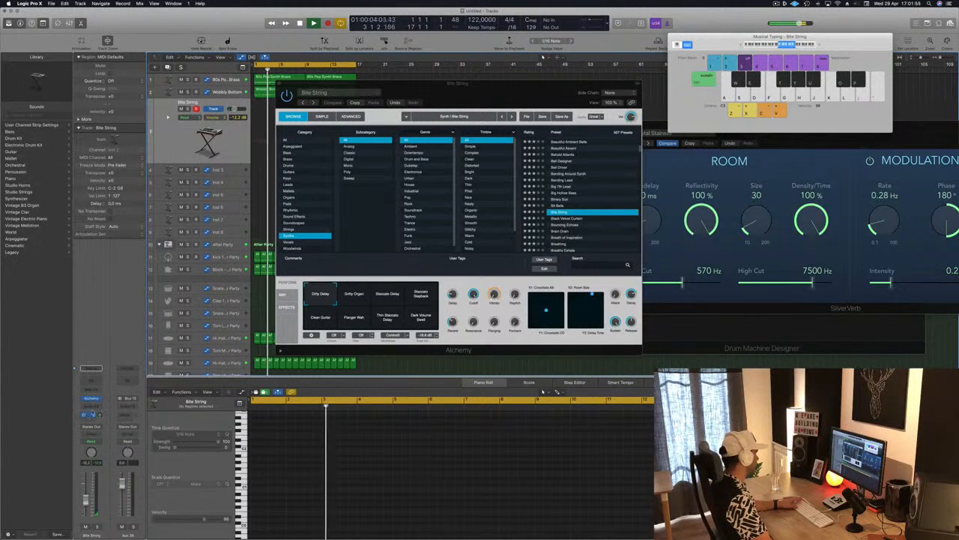
{"action": "left_click", "coordinate": [134, 410]}
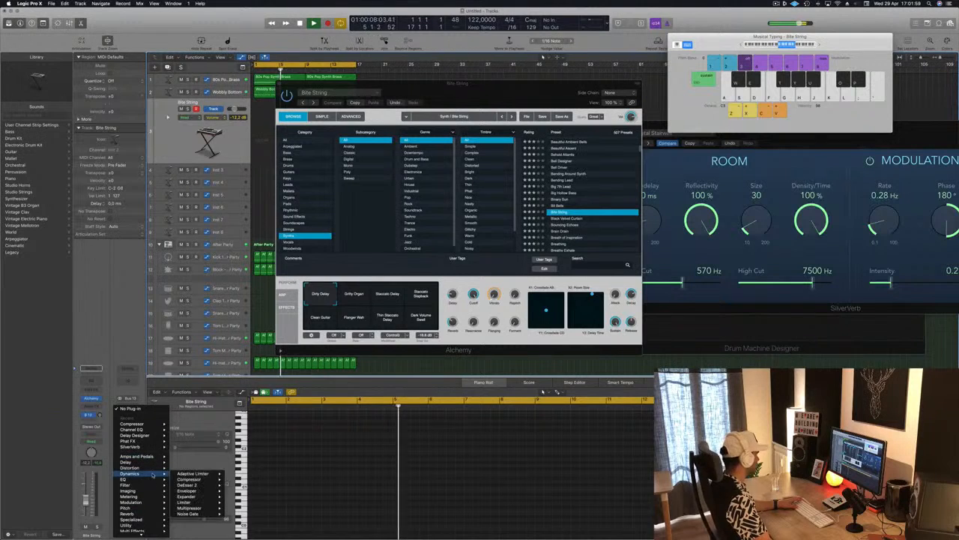
{"action": "mouse_move", "coordinate": [149, 473]}
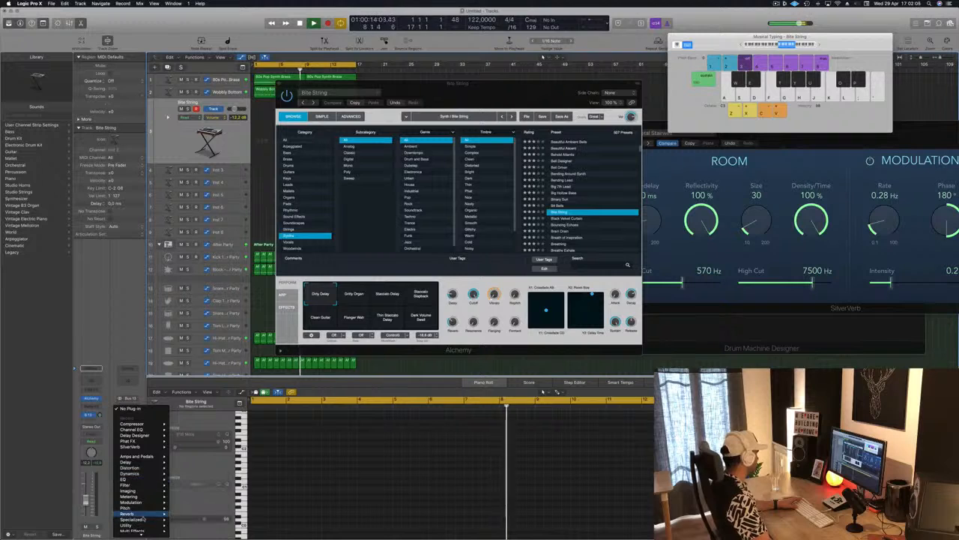
{"action": "mouse_move", "coordinate": [129, 513]}
{"action": "mouse_move", "coordinate": [189, 524]}
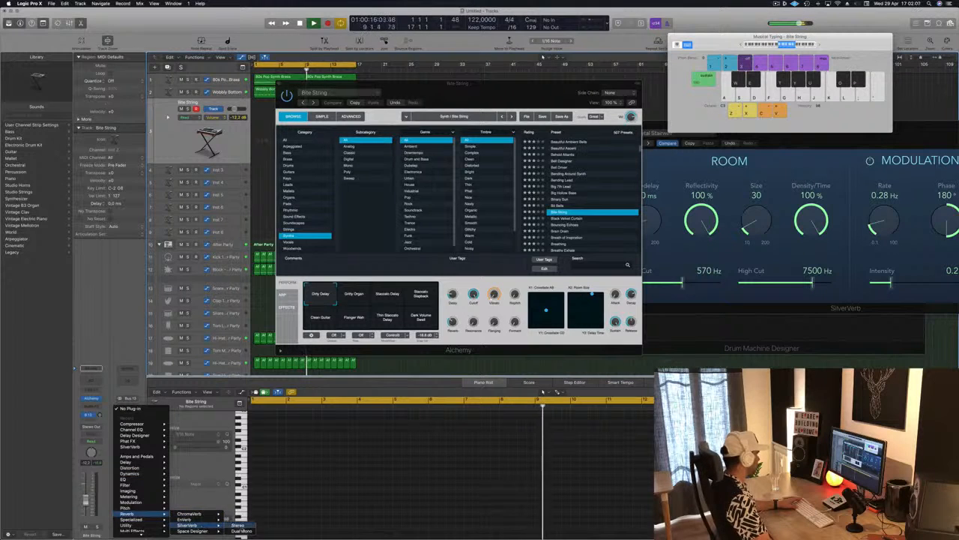
{"action": "left_click", "coordinate": [240, 529]}
Step: Load the saved grandiose preset in the aux channel's SilverVerb and close the effect window
{"action": "left_click", "coordinate": [98, 30]}
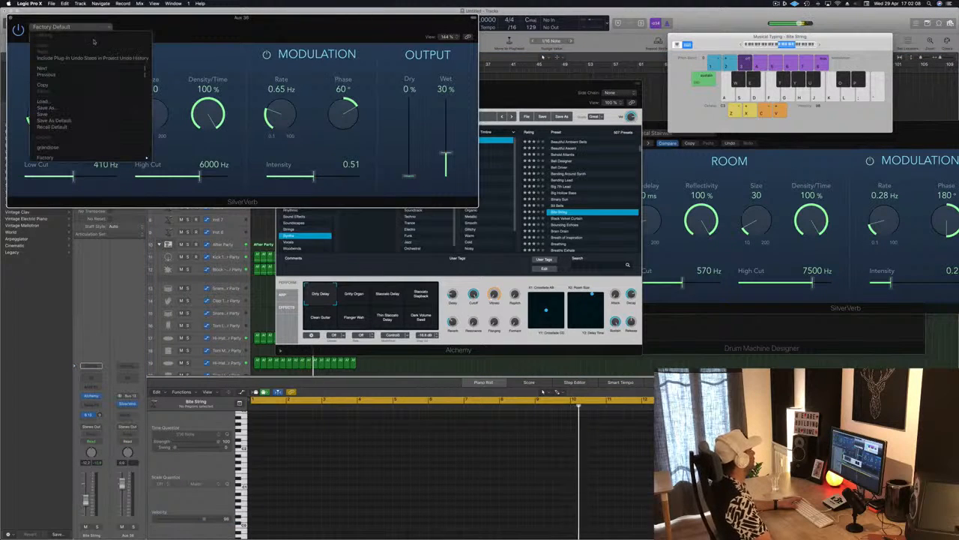
{"action": "left_click", "coordinate": [88, 147]}
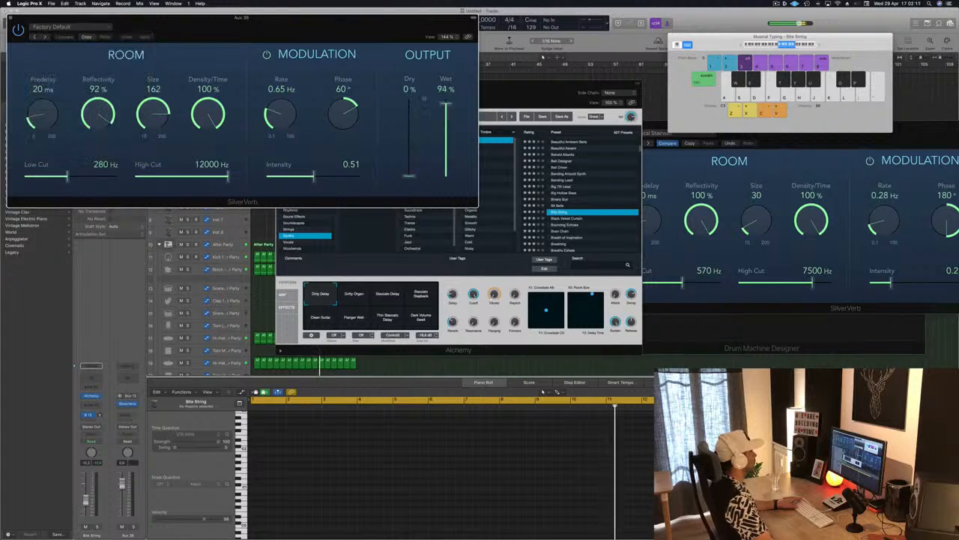
{"action": "left_click_drag", "start_coordinate": [318, 29], "coordinate": [442, 30]}
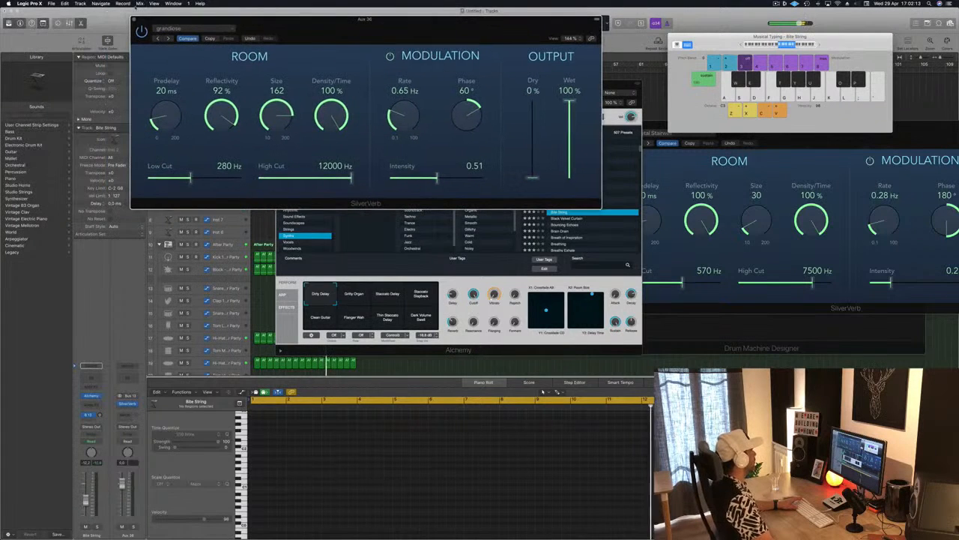
{"action": "left_click", "coordinate": [135, 21]}
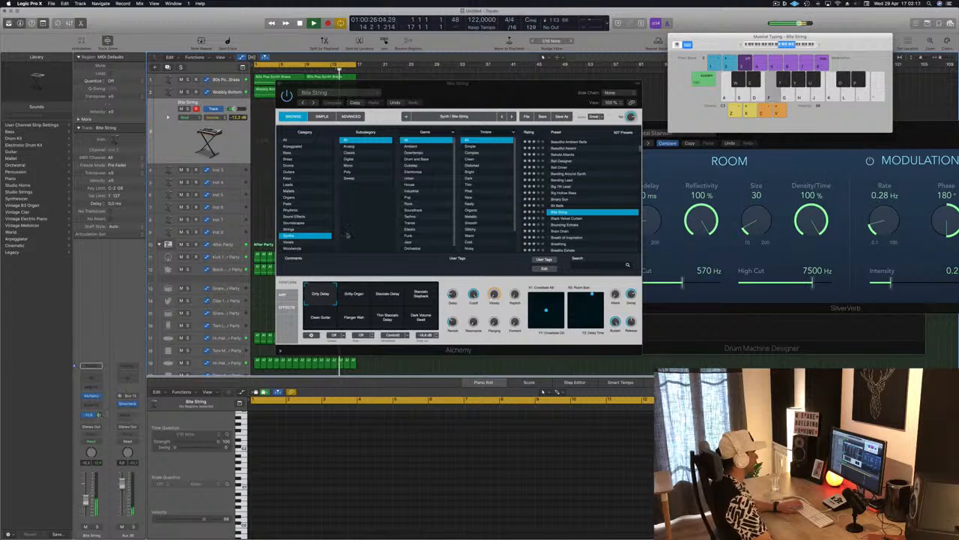
Step: Raise the Musical Typing keyboard to octave C4 and audition Alchemy's Bouncing Echoes and Brain Drain presets
{"action": "left_click_drag", "start_coordinate": [538, 98], "coordinate": [584, 116]}
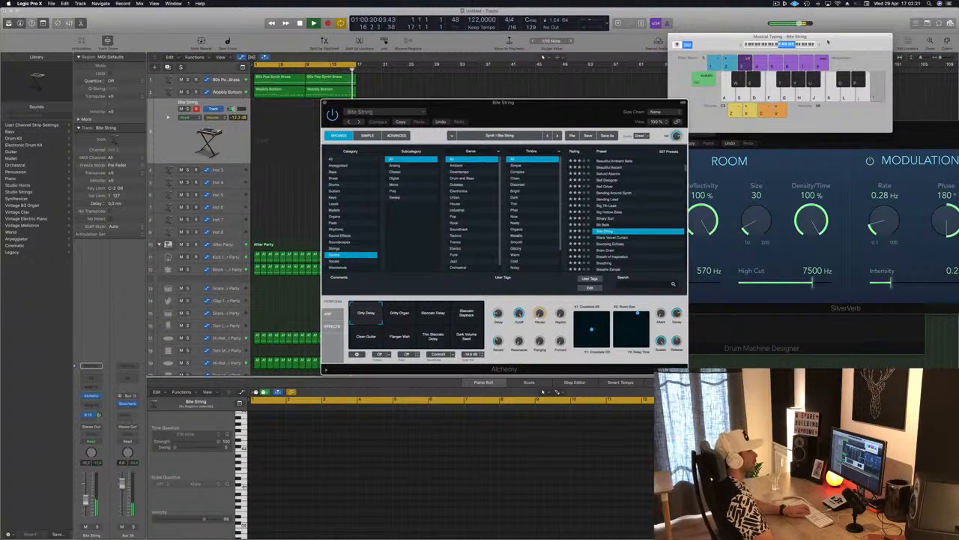
{"action": "left_click", "coordinate": [819, 45]}
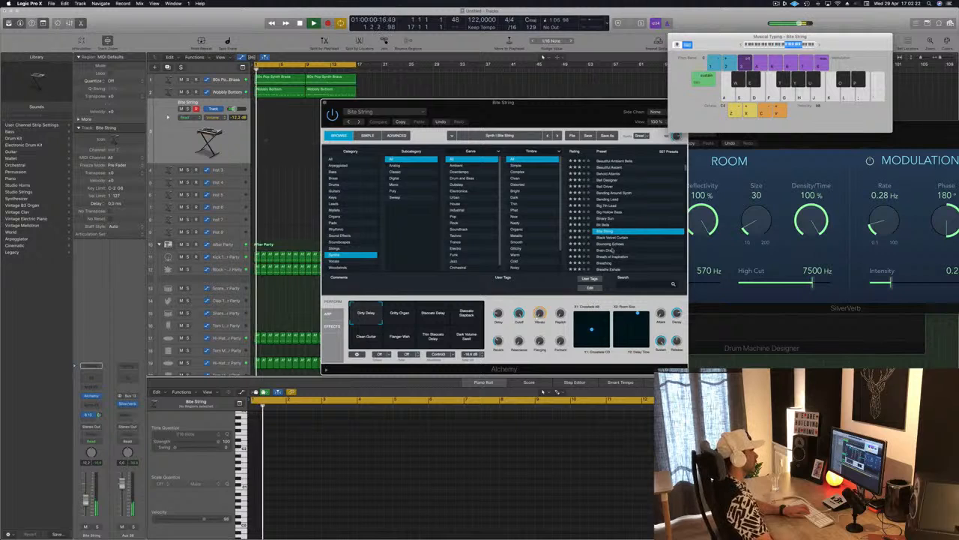
{"action": "scroll", "coordinate": [609, 237], "scroll_direction": "down", "scroll_amount": 1}
{"action": "left_click", "coordinate": [608, 234]}
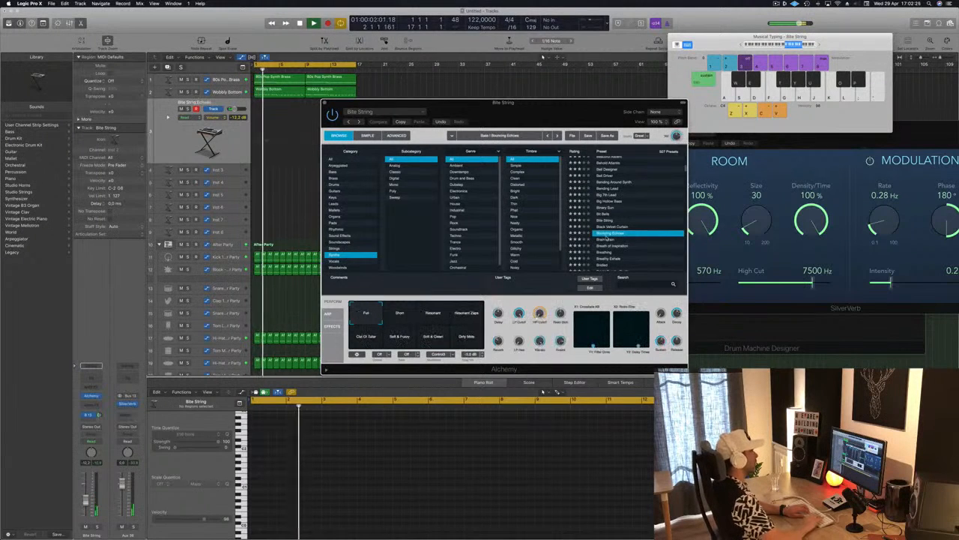
{"action": "left_click", "coordinate": [606, 238]}
{"action": "scroll", "coordinate": [606, 237], "scroll_direction": "down", "scroll_amount": 1}
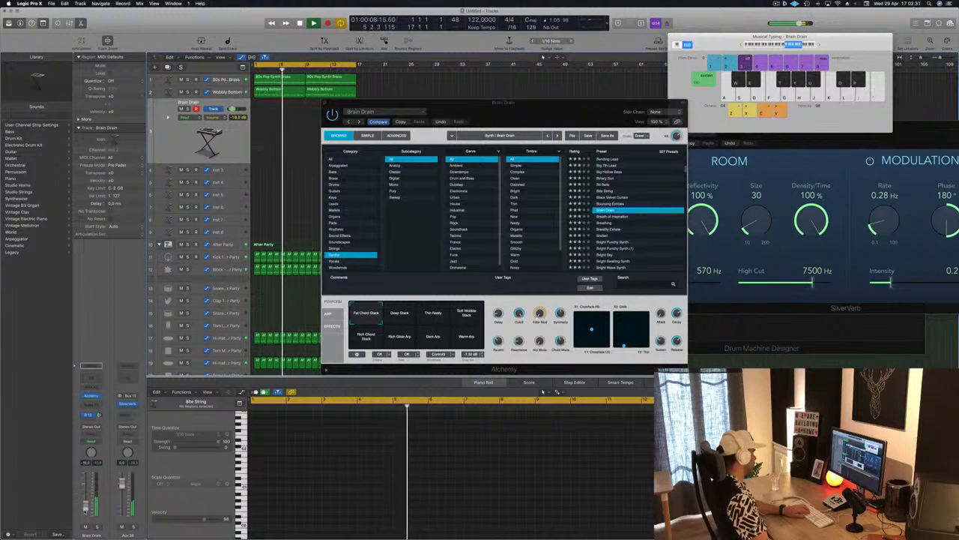
Step: Try the Breathing preset and compare its Ambient Noise Sweep Pad, Bright Shimmer Pad and Thin Grainy Pad snapshots
{"action": "left_click", "coordinate": [607, 222]}
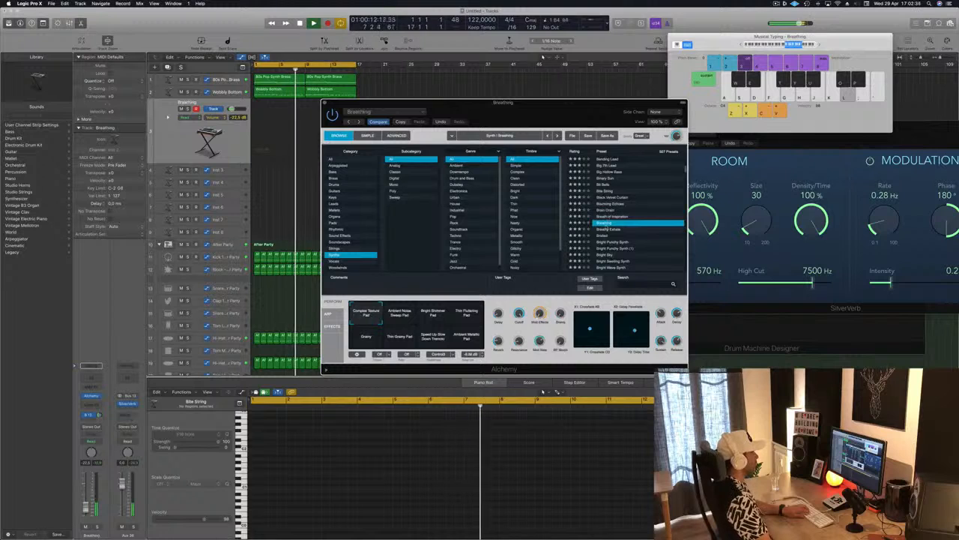
{"action": "left_click", "coordinate": [403, 312]}
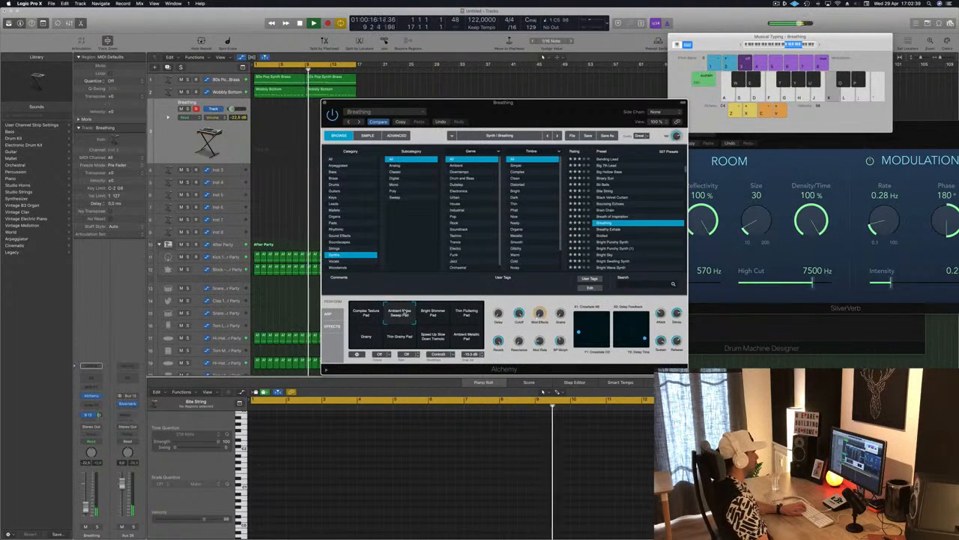
{"action": "left_click", "coordinate": [433, 313]}
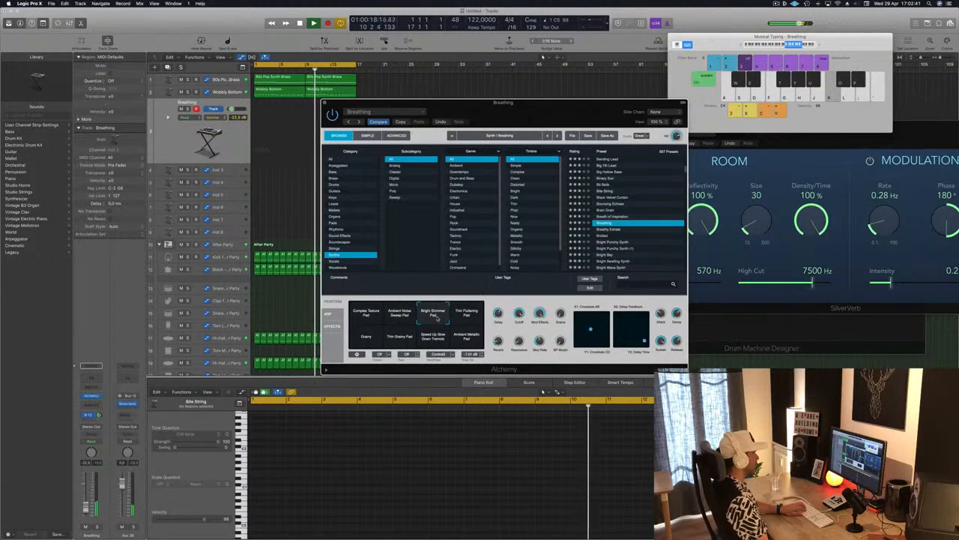
{"action": "left_click", "coordinate": [401, 337]}
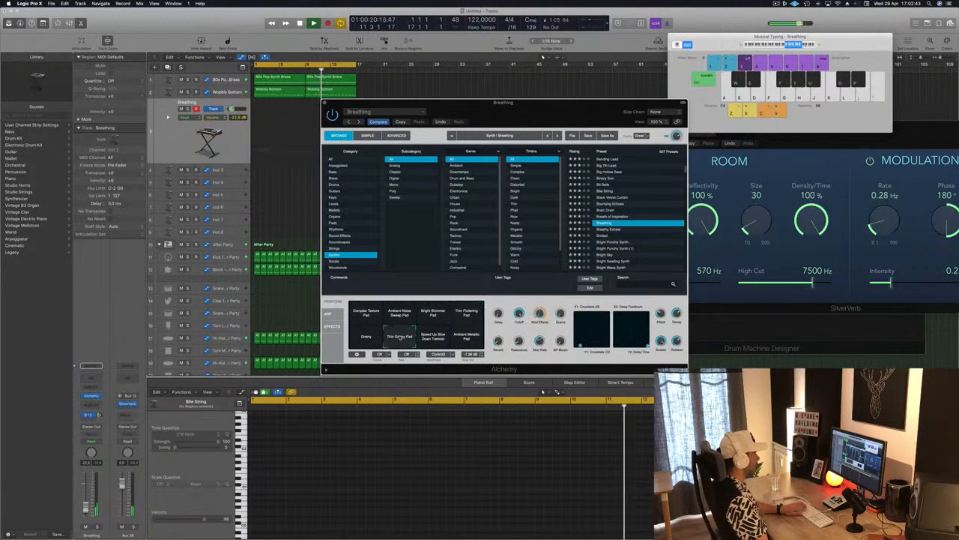
Step: Audition the Bridled preset, load Charm instead and browse further through Alchemy's lists
{"action": "scroll", "coordinate": [606, 225], "scroll_direction": "down", "scroll_amount": 3}
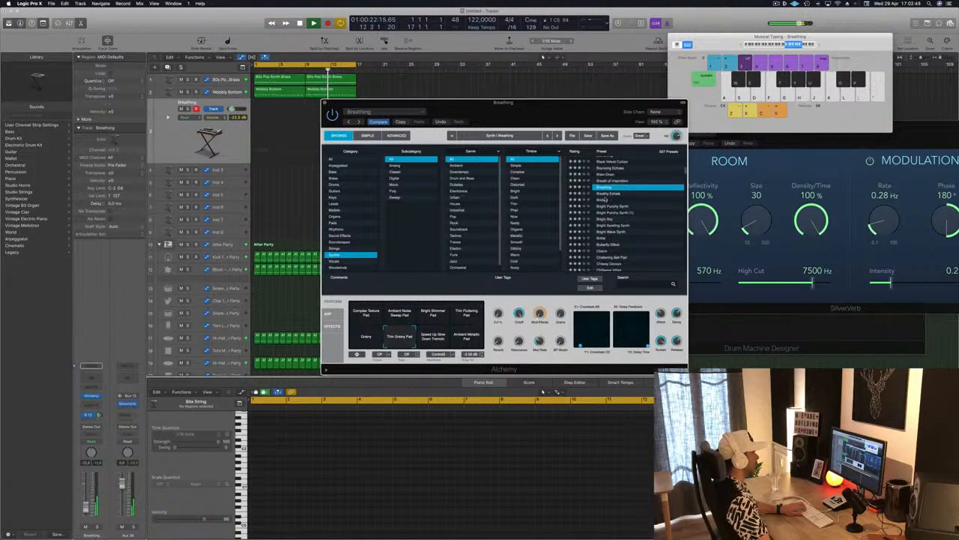
{"action": "left_click", "coordinate": [604, 199]}
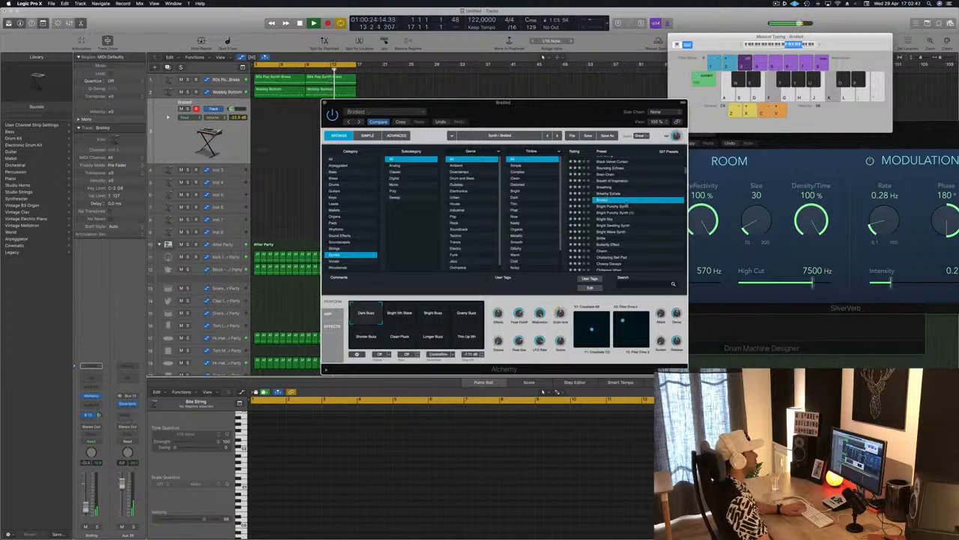
{"action": "scroll", "coordinate": [643, 217], "scroll_direction": "down", "scroll_amount": 3}
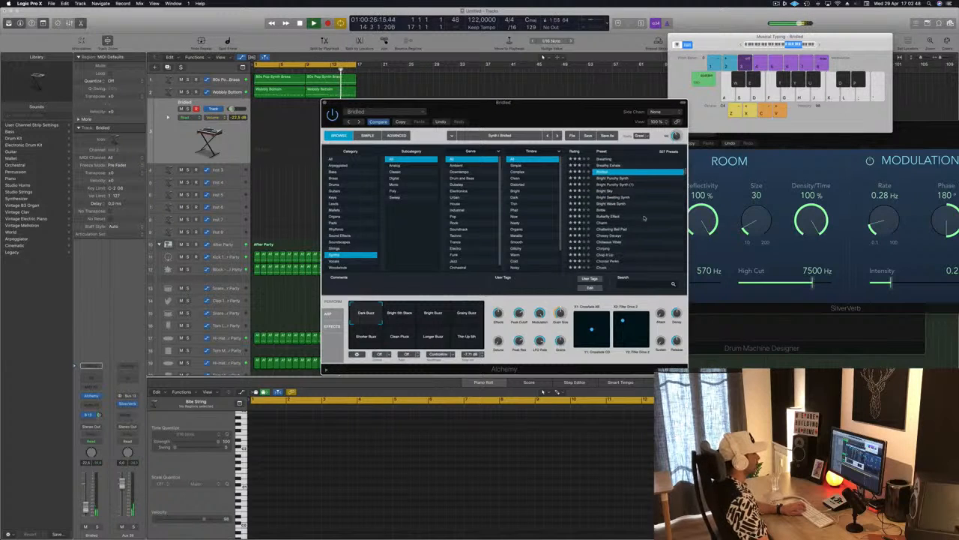
{"action": "left_click", "coordinate": [607, 223]}
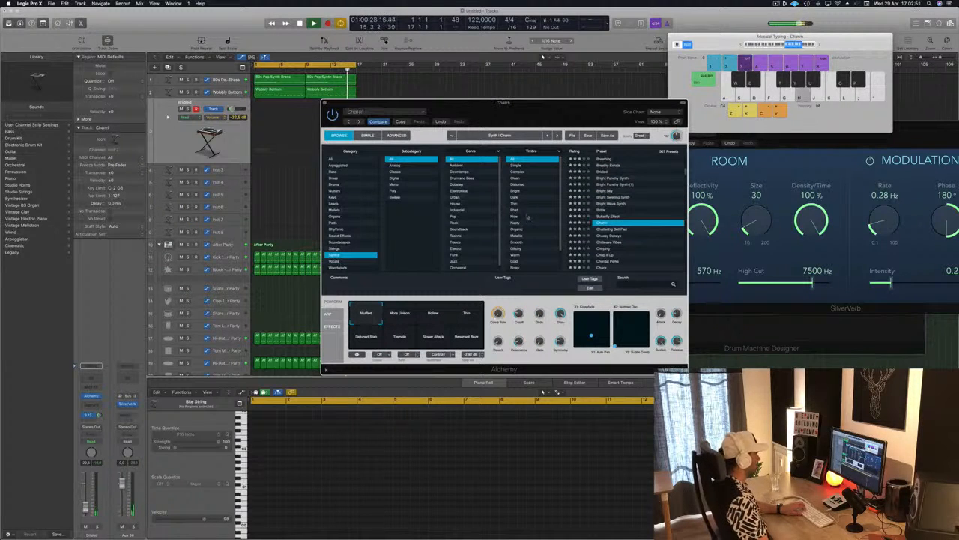
{"action": "scroll", "coordinate": [529, 218], "scroll_direction": "down", "scroll_amount": 2}
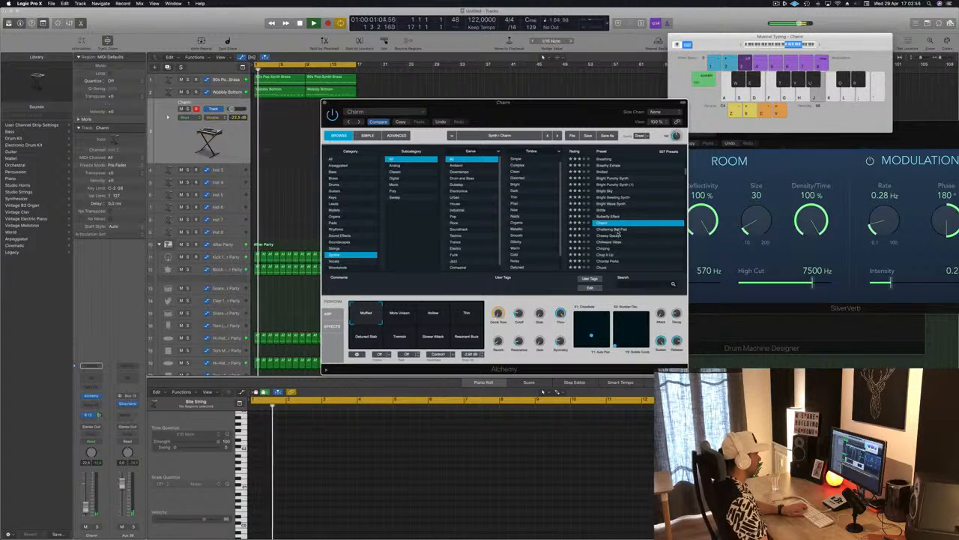
Step: Load Alchemy's Chillwave Vibes synth preset and raise the track's volume to -7.4 dB
{"action": "scroll", "coordinate": [619, 234], "scroll_direction": "down", "scroll_amount": 4}
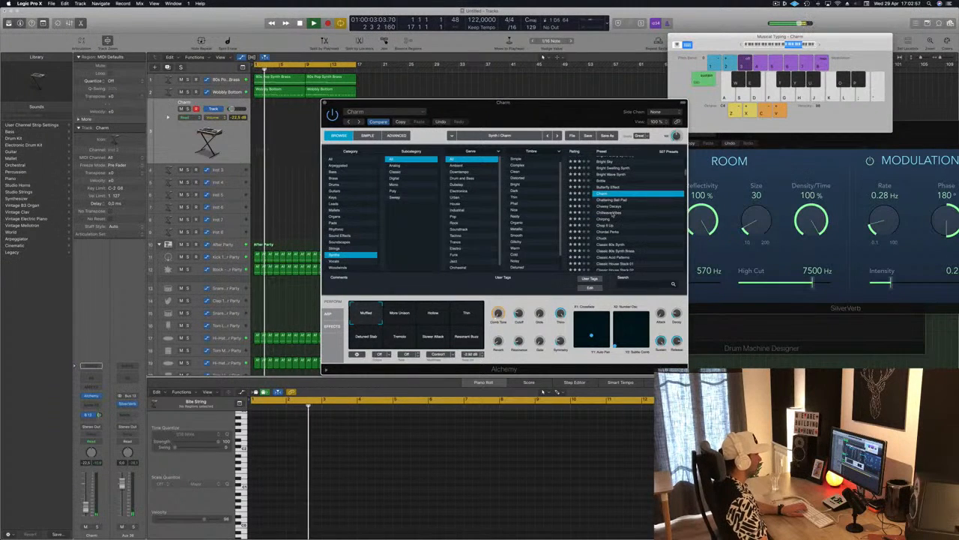
{"action": "left_click", "coordinate": [606, 213]}
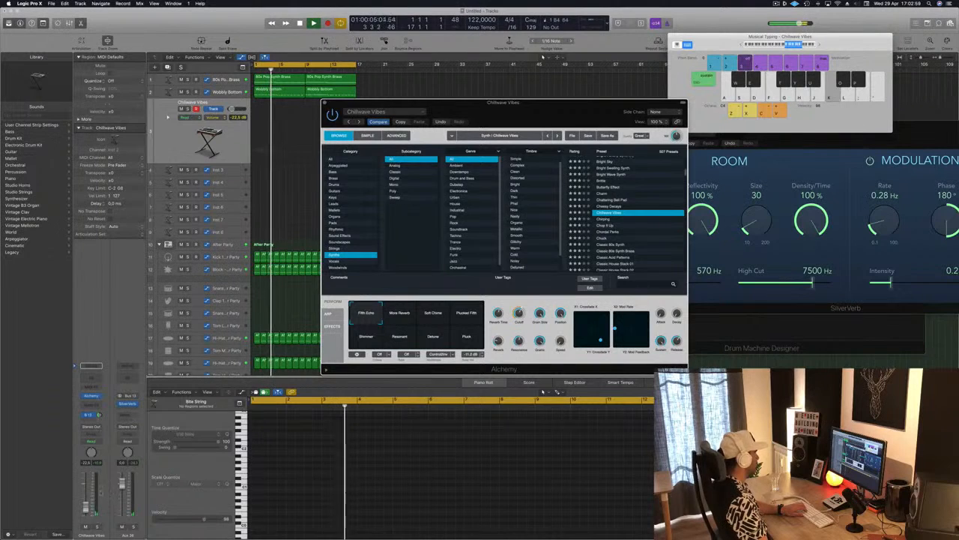
{"action": "left_click_drag", "start_coordinate": [86, 509], "coordinate": [86, 490]}
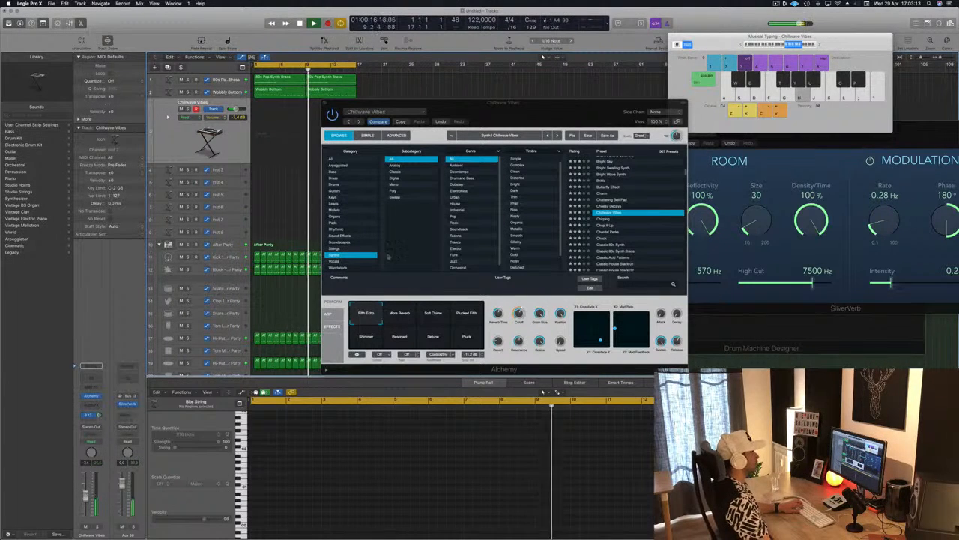
Step: Record a four-bar, four-note Chillwave Vibes part from bar 9, move its region to bar 1 and play it back
{"action": "left_click_drag", "start_coordinate": [553, 115], "coordinate": [657, 101]}
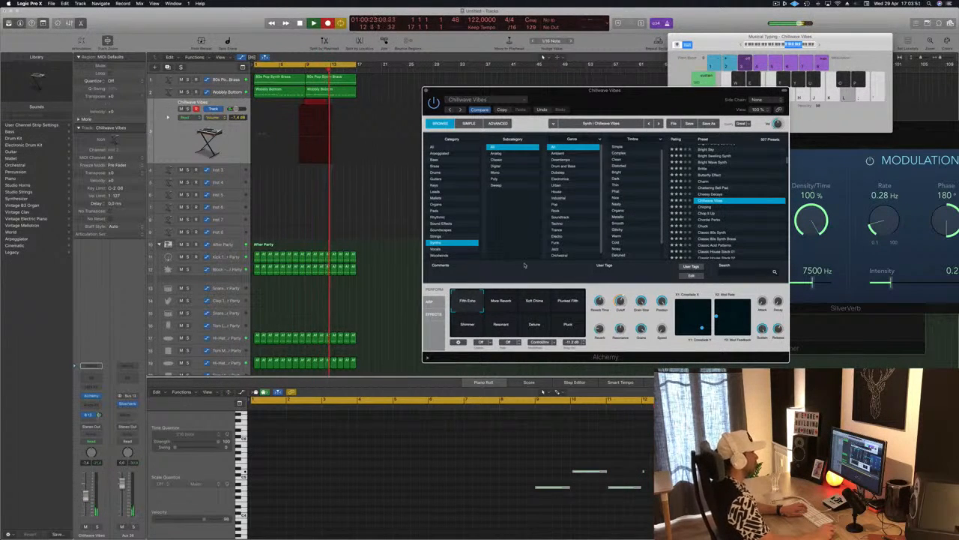
{"action": "key", "text": "space"}
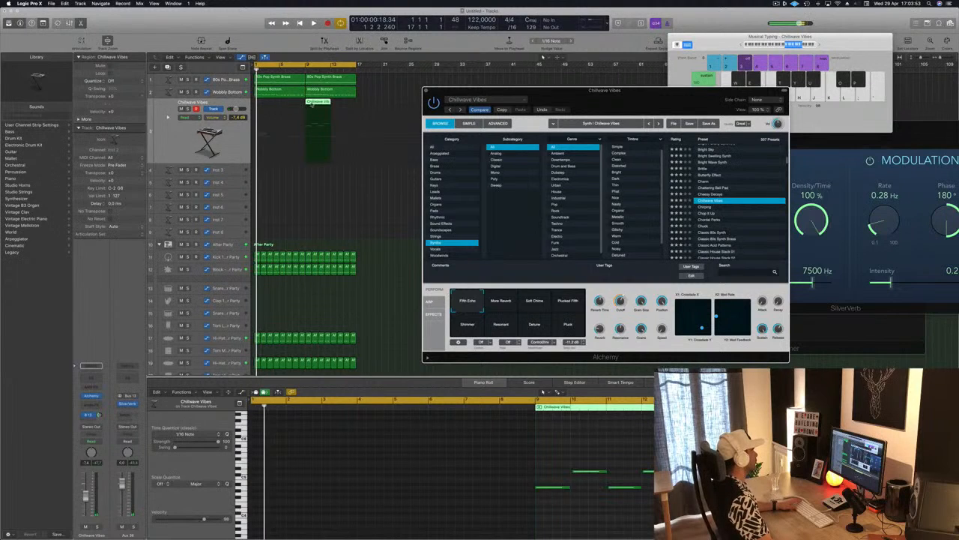
{"action": "left_click_drag", "start_coordinate": [317, 103], "coordinate": [268, 102]}
{"action": "key", "text": "space"}
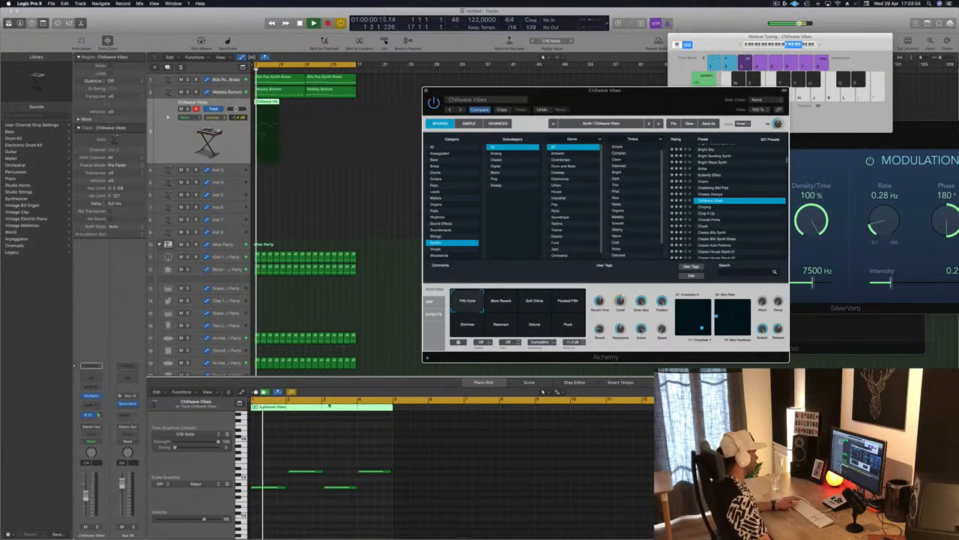
Step: Select all notes of the recorded Chillwave Vibes region and examine their placement in the Piano Roll during playback
{"action": "key", "text": "space"}
{"action": "left_click", "coordinate": [334, 440]}
{"action": "key", "text": "super+a"}
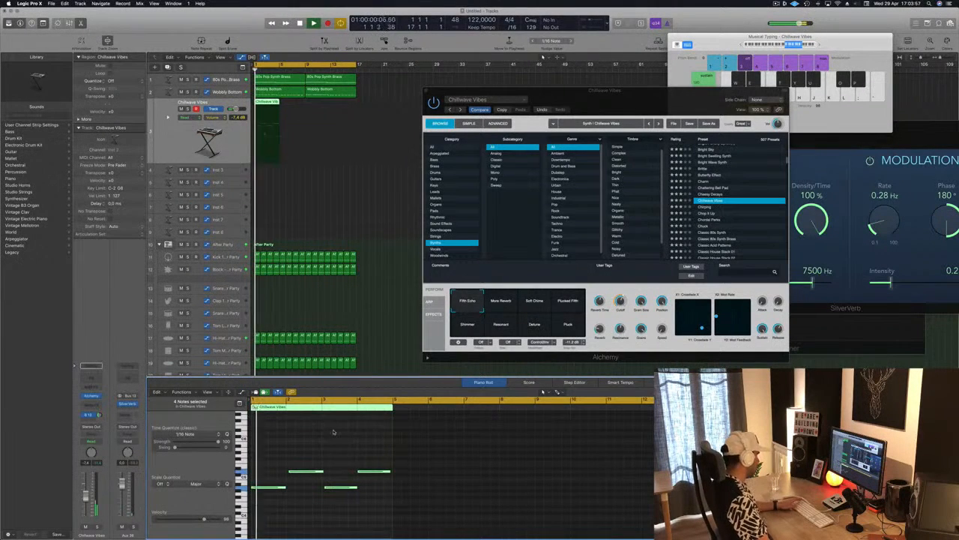
{"action": "scroll", "coordinate": [345, 426], "scroll_direction": "up", "scroll_amount": 3}
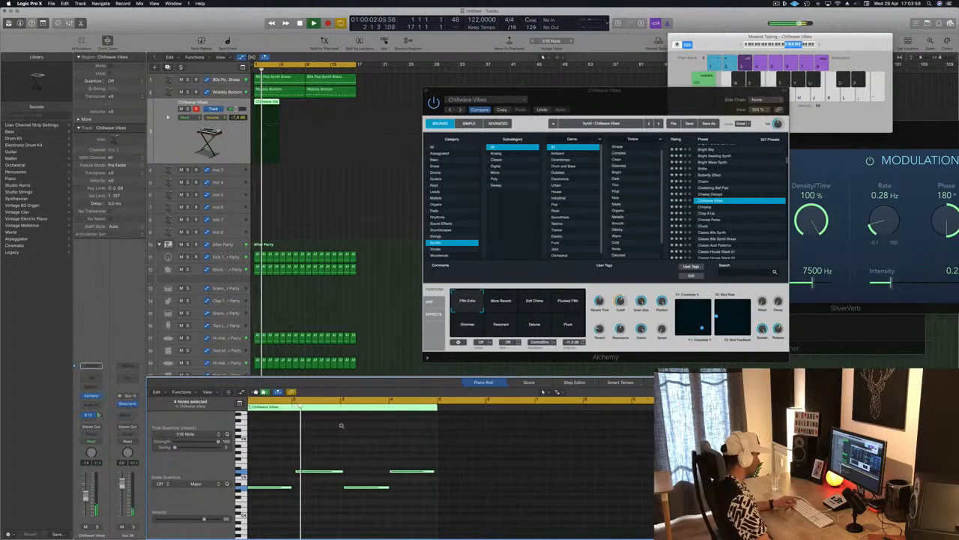
{"action": "left_click", "coordinate": [301, 459]}
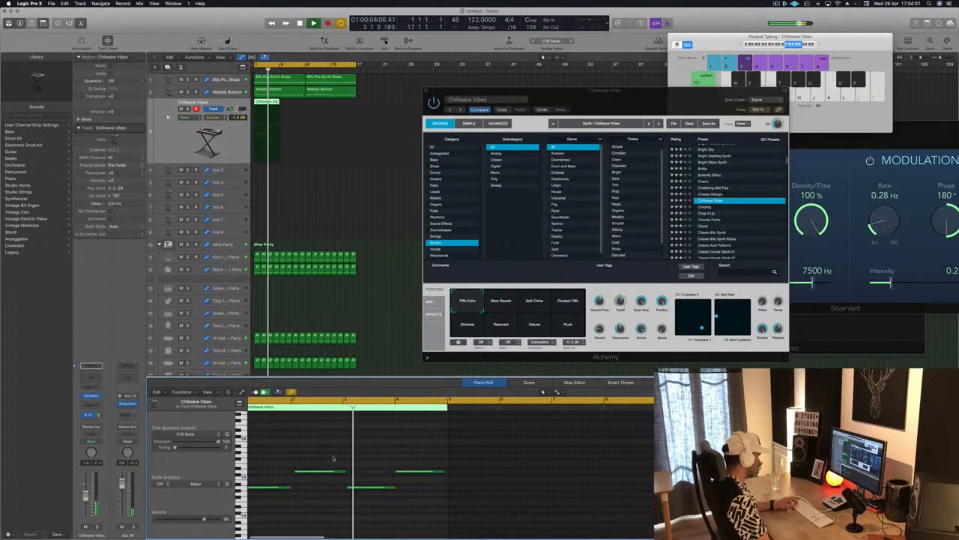
{"action": "scroll", "coordinate": [334, 458], "scroll_direction": "left", "scroll_amount": 2}
{"action": "mouse_move", "coordinate": [337, 455]}
{"action": "left_mouse_down"}
{"action": "mouse_move", "coordinate": [372, 495]}
{"action": "mouse_move", "coordinate": [344, 473]}
{"action": "left_mouse_up"}
{"action": "left_click", "coordinate": [375, 452]}
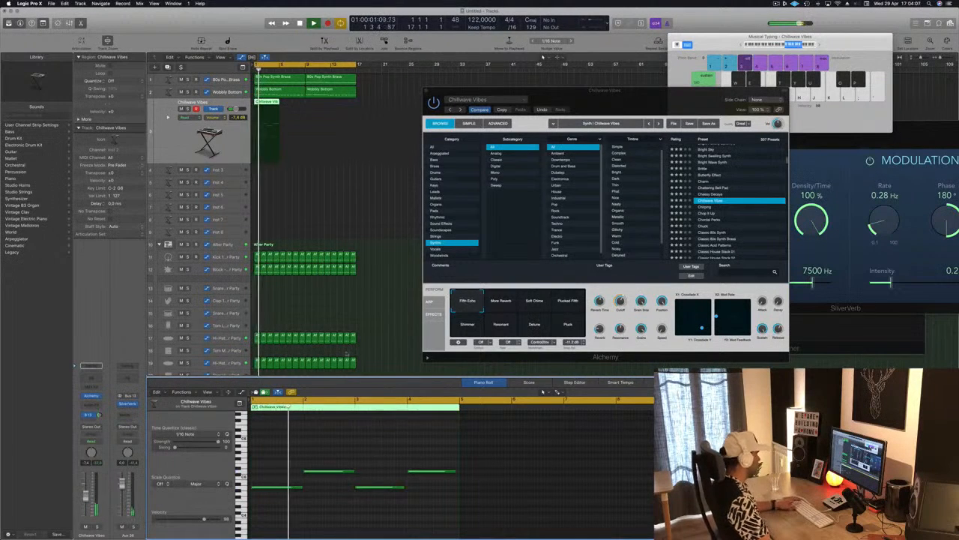
Step: Copy the four-bar Chillwave Vibes region so that four consecutive copies fill the 16-bar loop
{"action": "left_click_drag", "start_coordinate": [271, 106], "coordinate": [323, 107]}
{"action": "left_click", "coordinate": [267, 105], "text": "shift"}
Step: Compare the Chillwave Vibes snapshots More Reverb, Soft Chime, Plucked Fifth, Shimmer, Detune and Pluck against the looping arrangement
{"action": "left_click_drag", "start_coordinate": [684, 90], "coordinate": [635, 89]}
{"action": "left_click", "coordinate": [455, 300]}
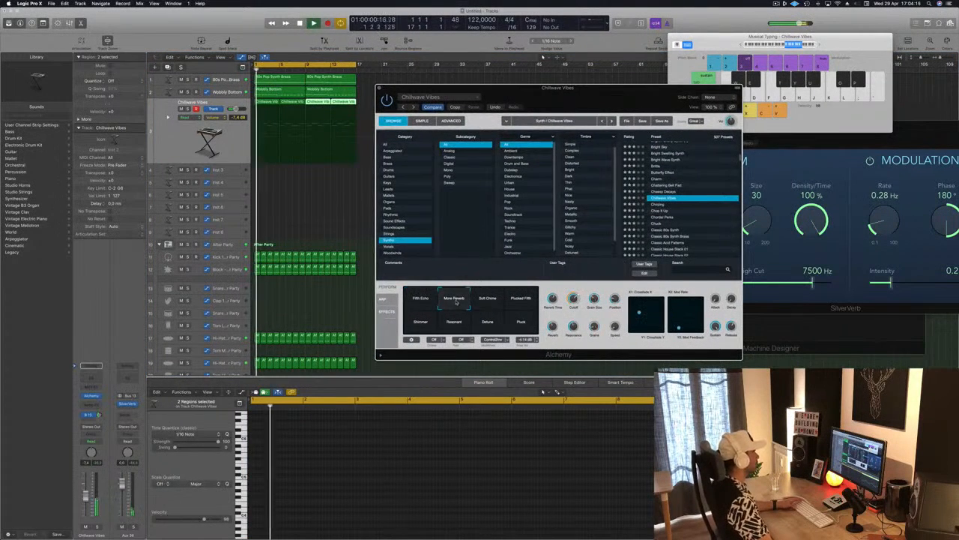
{"action": "left_click", "coordinate": [543, 391]}
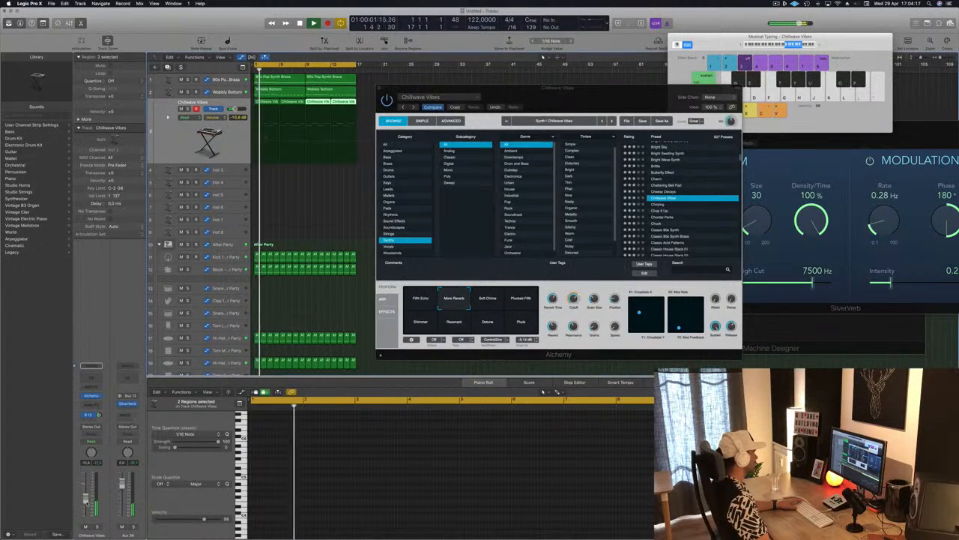
{"action": "left_click", "coordinate": [483, 301]}
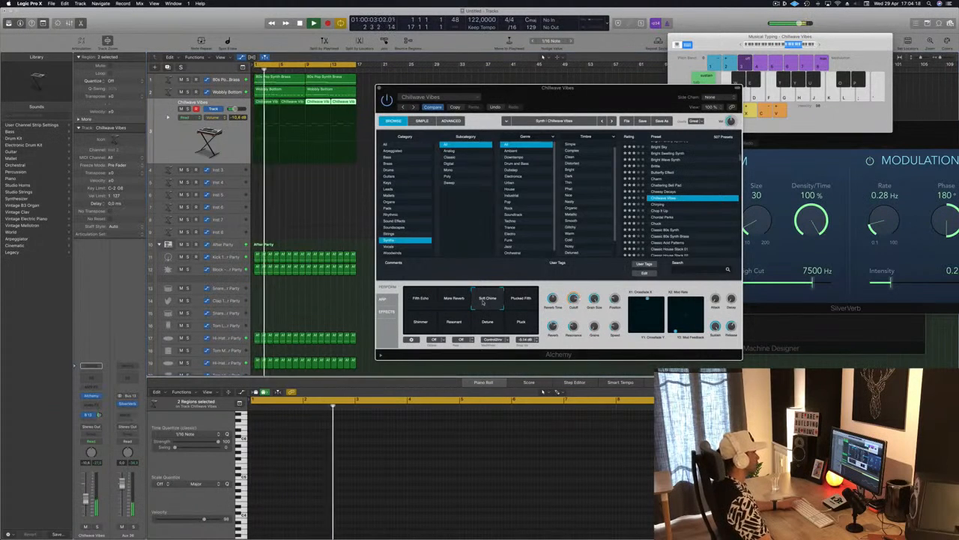
{"action": "left_click", "coordinate": [521, 298]}
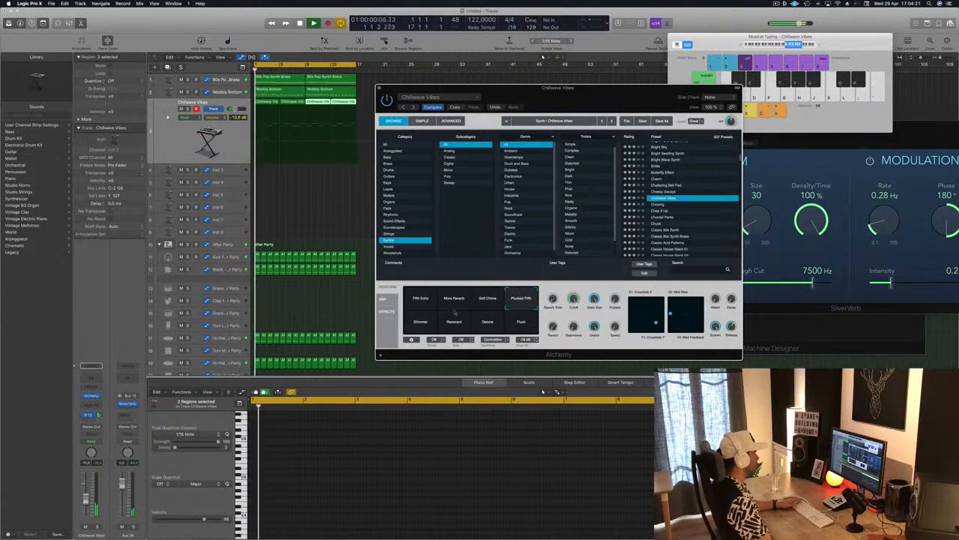
{"action": "left_click", "coordinate": [421, 325]}
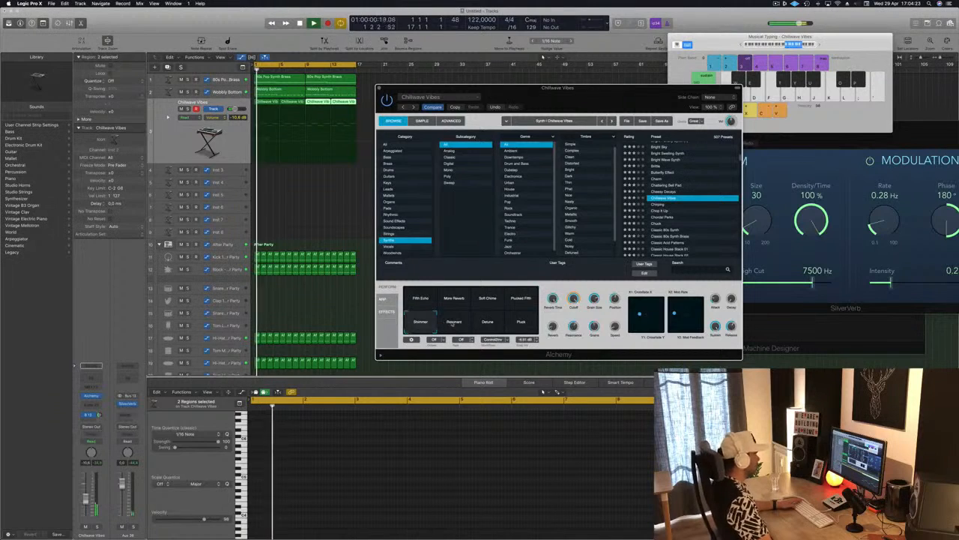
{"action": "left_click", "coordinate": [488, 324]}
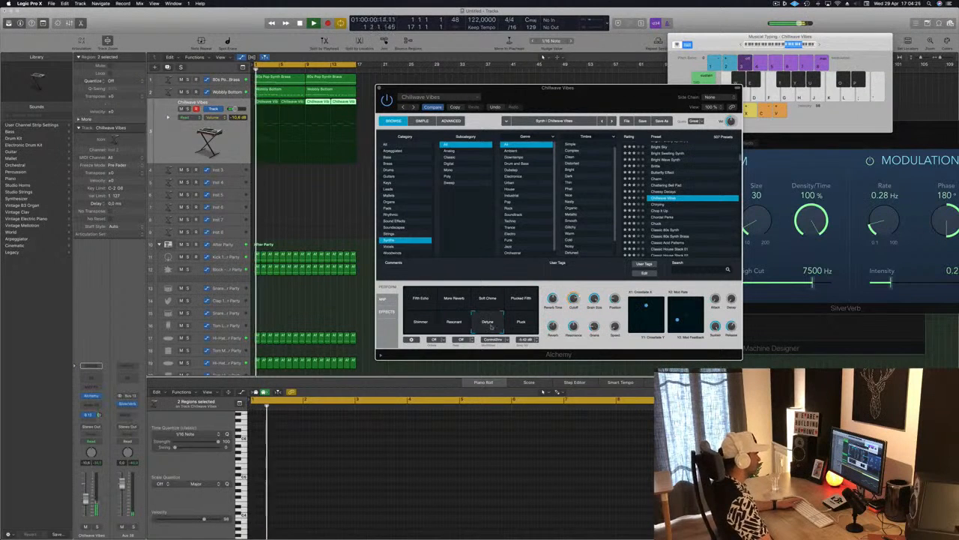
{"action": "left_click", "coordinate": [521, 323]}
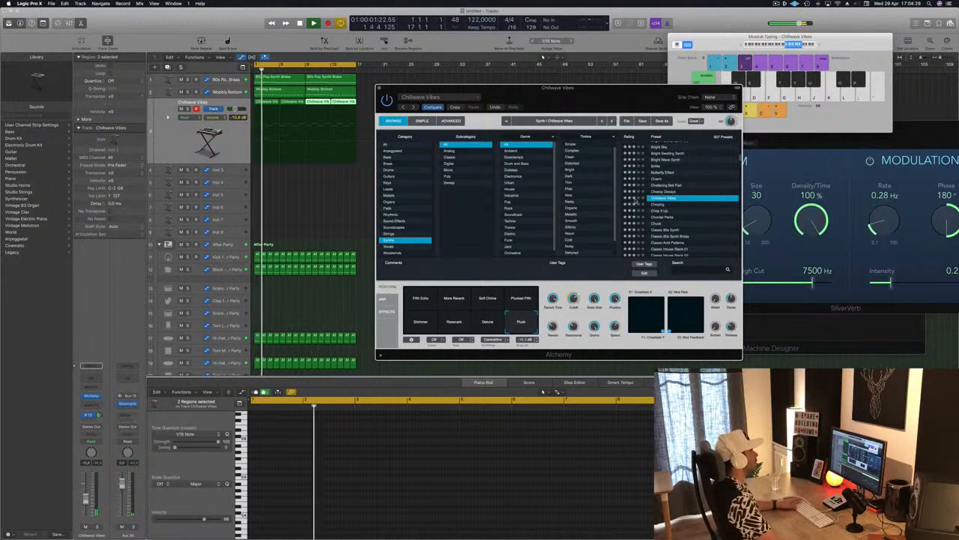
Step: Audition the presets from Chirping to Chuck, load Classic Acid Patterns and shift the Alchemy window clear of the regions
{"action": "key", "text": "Down"}
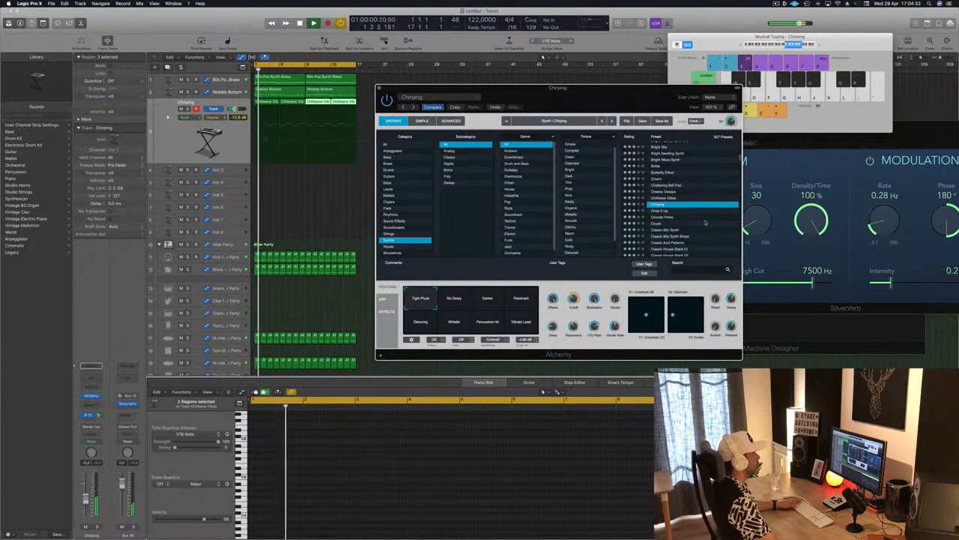
{"action": "key", "text": "Down"}
{"action": "key", "text": "Down"}
{"action": "key", "text": "Down"}
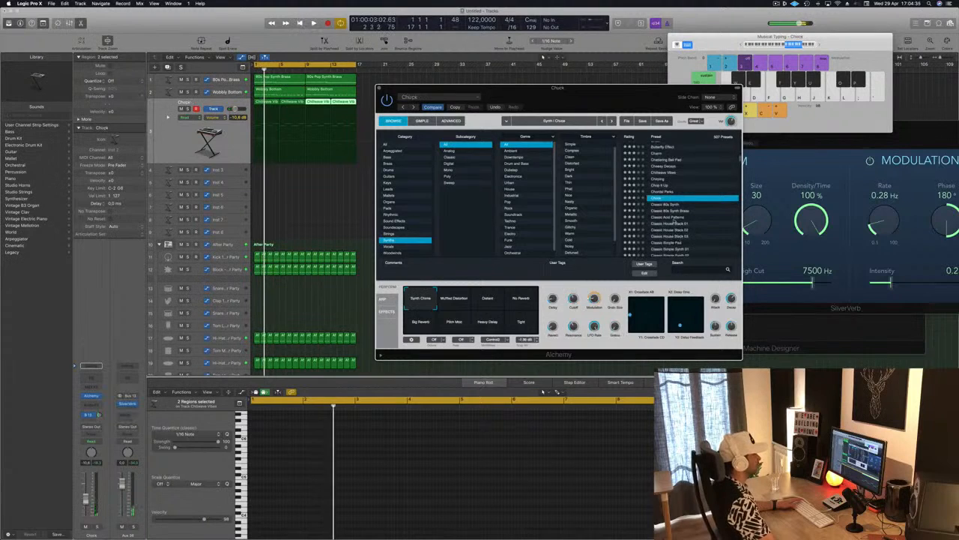
{"action": "left_click", "coordinate": [672, 217]}
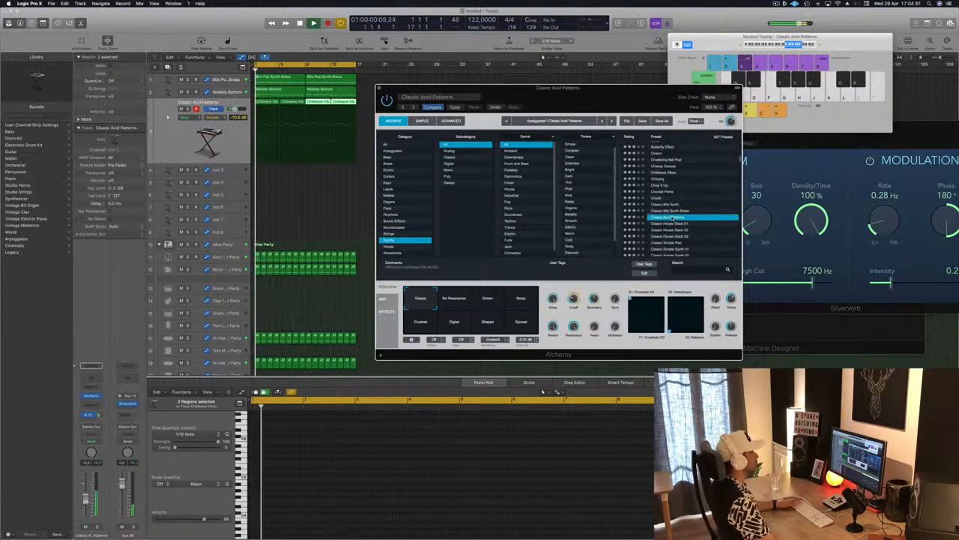
{"action": "mouse_move", "coordinate": [665, 112]}
{"action": "left_mouse_down"}
{"action": "mouse_move", "coordinate": [685, 107]}
{"action": "mouse_move", "coordinate": [598, 129]}
{"action": "mouse_move", "coordinate": [657, 98]}
{"action": "left_mouse_up"}
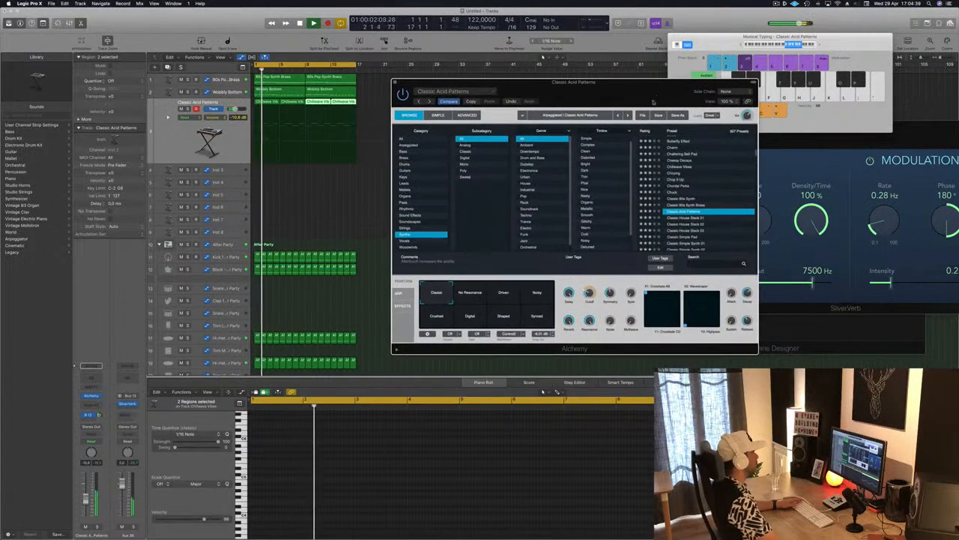
Step: Select all the track's regions, compare the Classic Acid Patterns snapshots from No Resonance to Synced and choose Crushed
{"action": "left_click", "coordinate": [179, 147]}
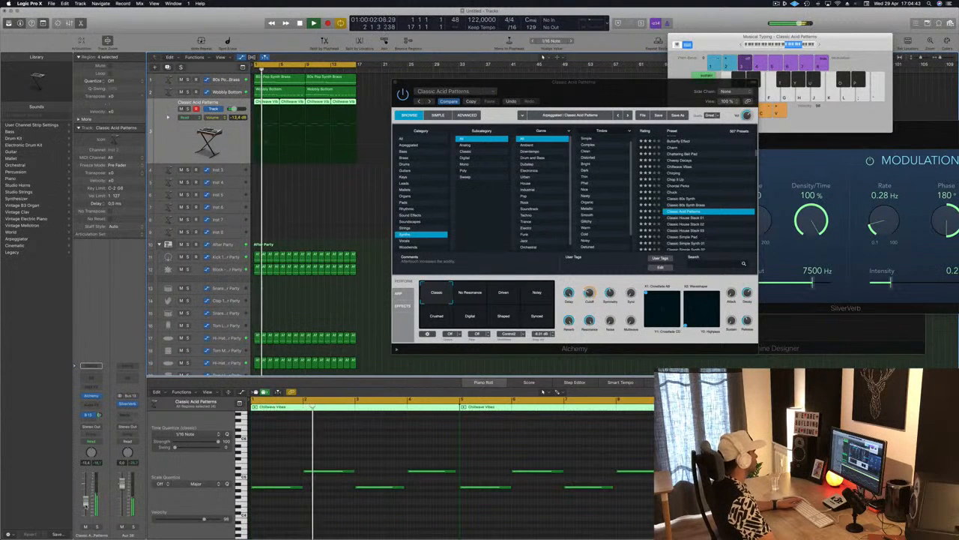
{"action": "key", "text": "space"}
{"action": "left_click", "coordinate": [479, 295]}
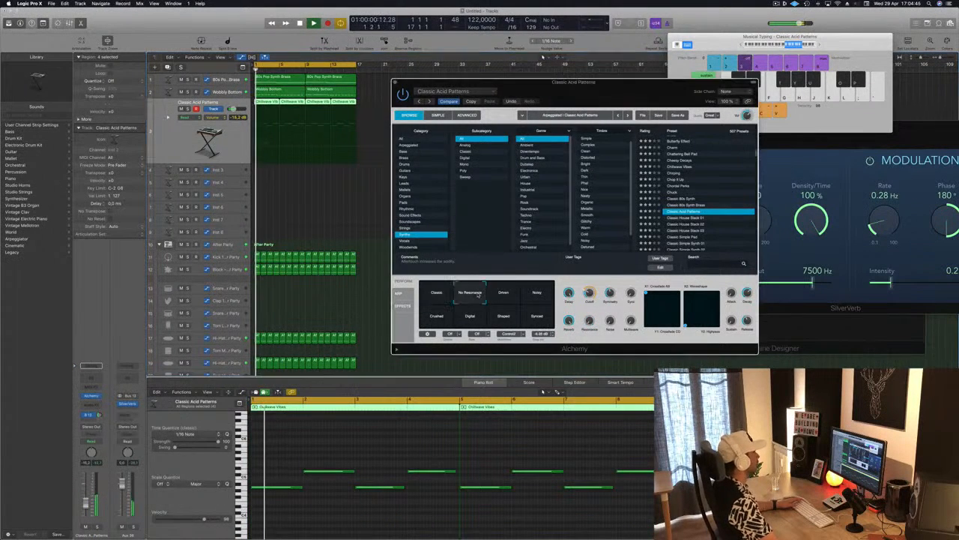
{"action": "left_click", "coordinate": [503, 293]}
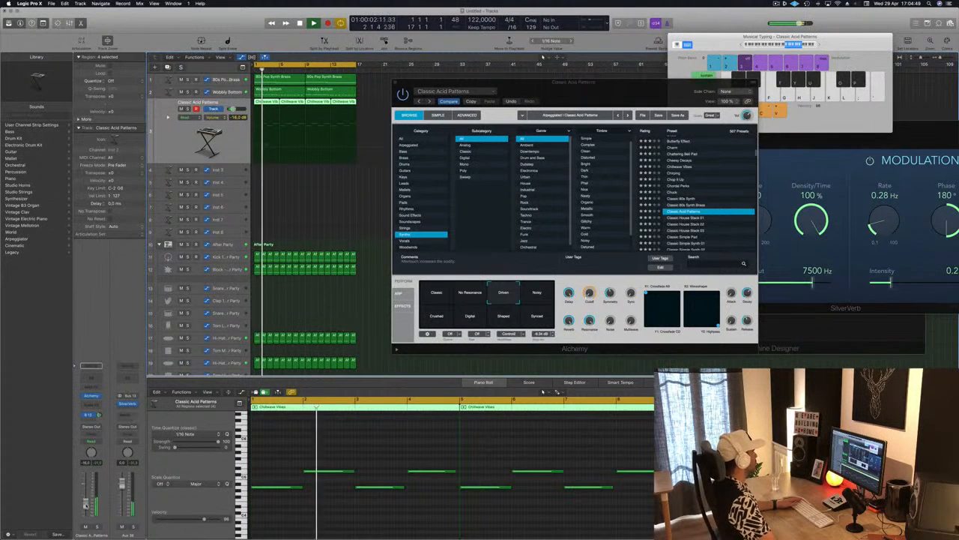
{"action": "left_click", "coordinate": [538, 293]}
{"action": "left_click", "coordinate": [432, 317]}
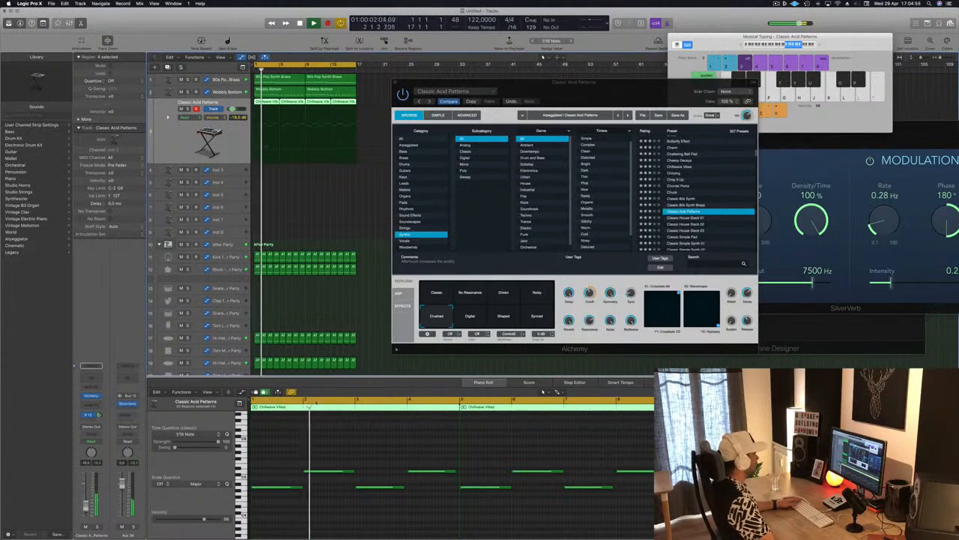
{"action": "left_click", "coordinate": [471, 315]}
{"action": "left_click", "coordinate": [503, 316]}
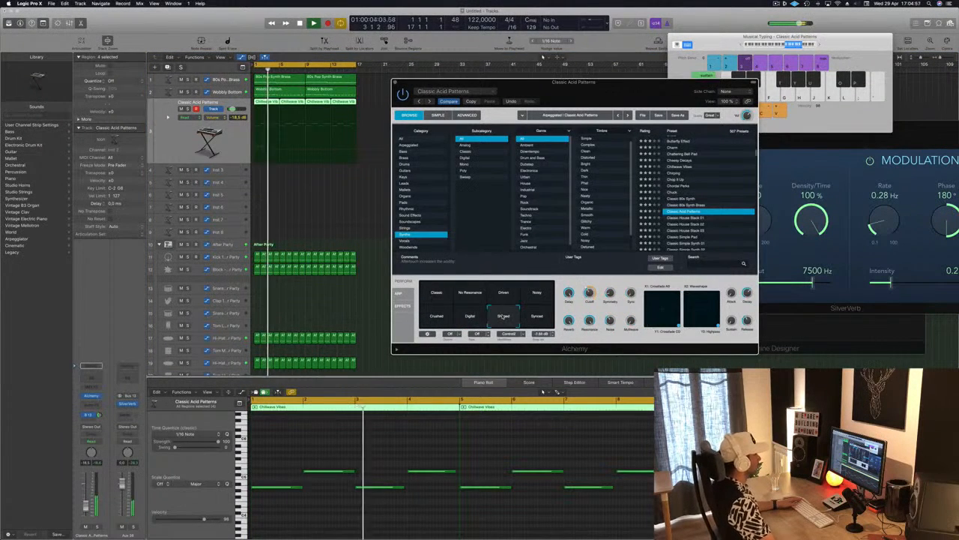
{"action": "left_click", "coordinate": [538, 317]}
{"action": "left_click", "coordinate": [436, 316]}
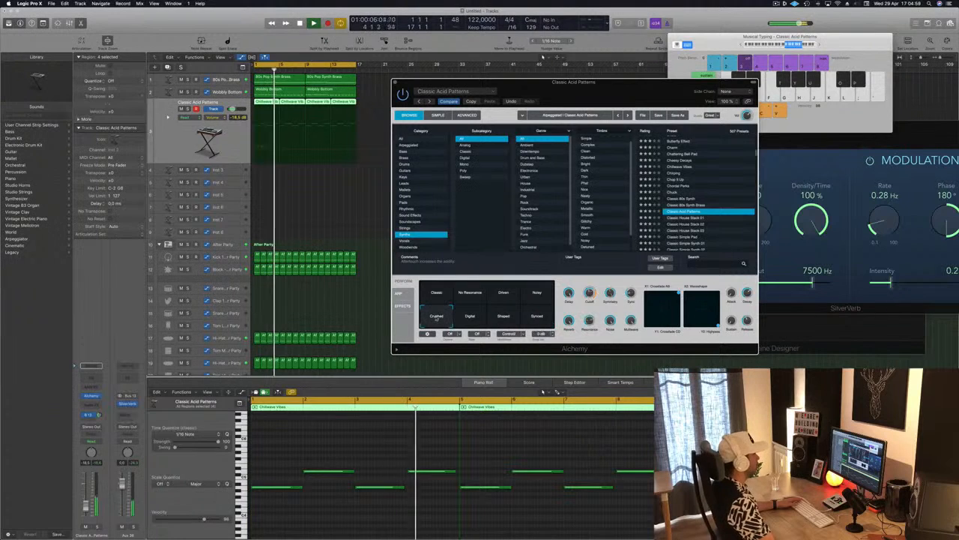
Step: Adjust the Crushed snapshot's cutoff, raise its reverb to 100% and set the track's volume to -18.8 dB
{"action": "left_click_drag", "start_coordinate": [618, 85], "coordinate": [603, 67]}
{"action": "left_click", "coordinate": [542, 57]}
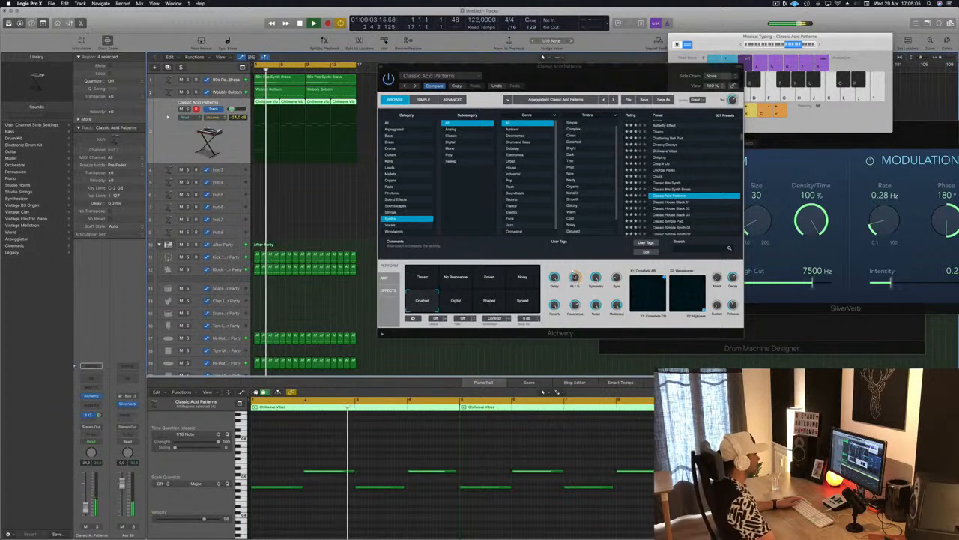
{"action": "left_click_drag", "start_coordinate": [573, 271], "coordinate": [572, 293]}
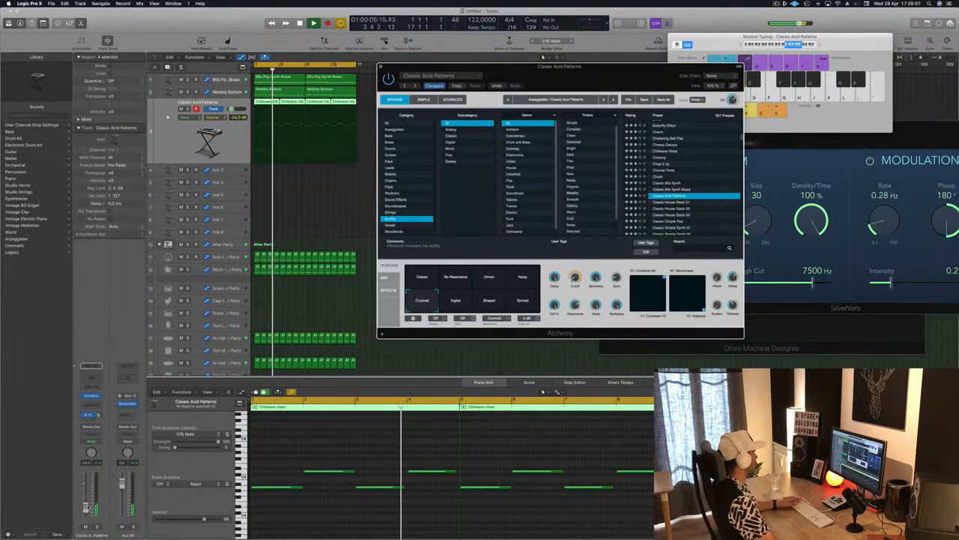
{"action": "left_click_drag", "start_coordinate": [231, 109], "coordinate": [233, 109]}
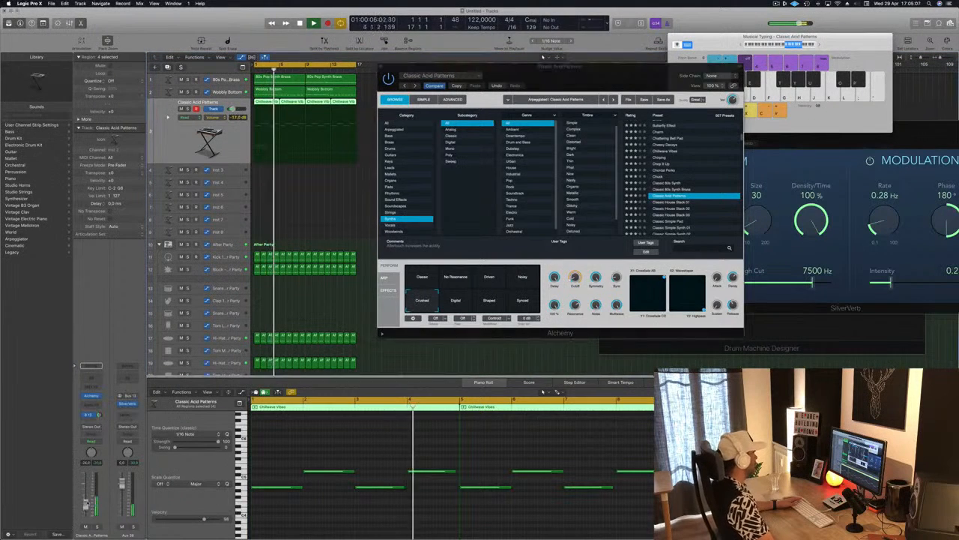
Step: Show the arpeggiator settings of Classic Acid Patterns and restart playback from the beginning of the loop
{"action": "left_click", "coordinate": [388, 278]}
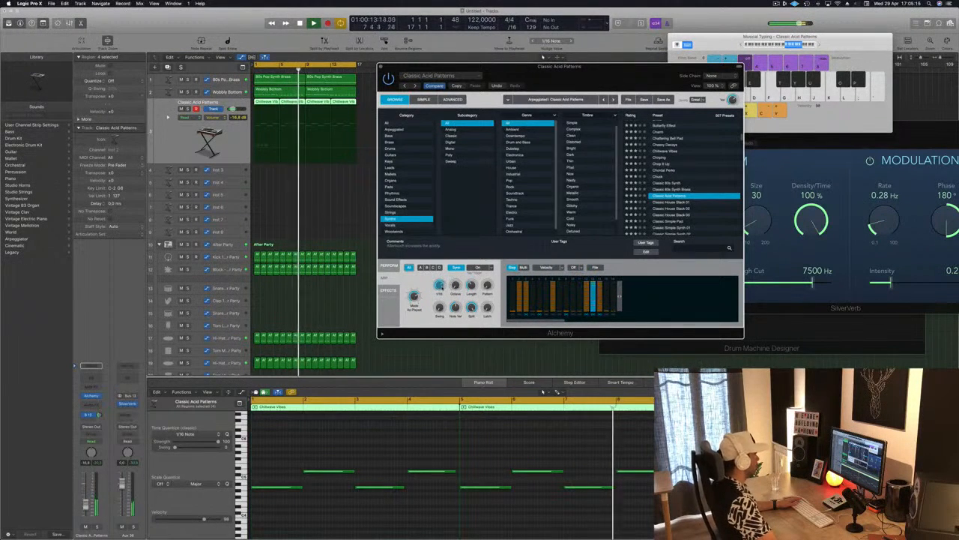
{"action": "key", "text": "space"}
{"action": "key", "text": "space"}
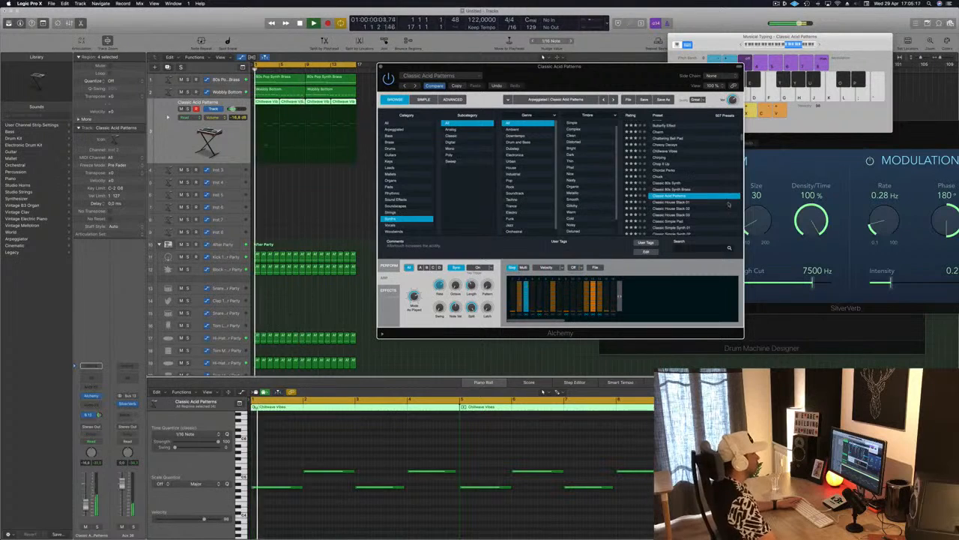
Step: Audition the Classic House Stack 01 preset and load Classic Super Saw
{"action": "scroll", "coordinate": [727, 204], "scroll_direction": "down", "scroll_amount": 3}
{"action": "left_click", "coordinate": [693, 162]}
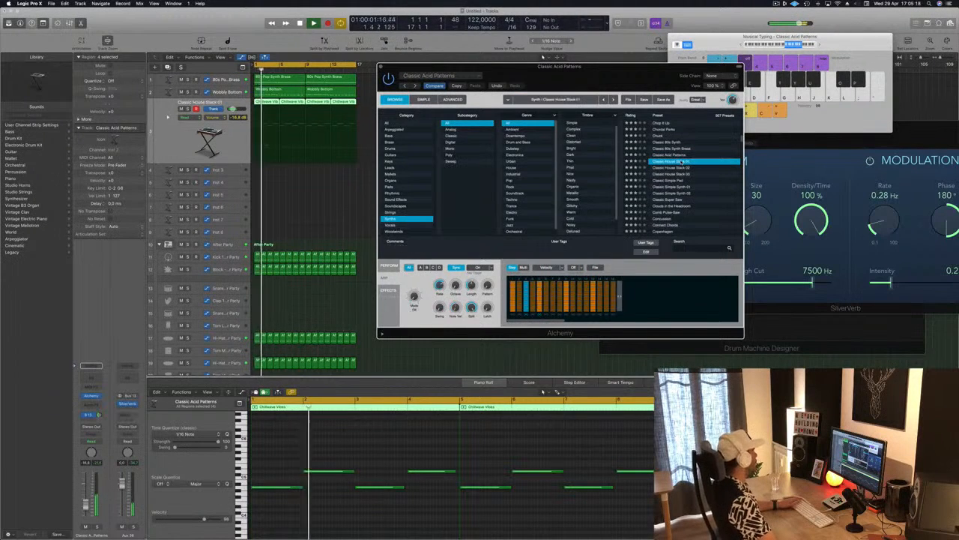
{"action": "scroll", "coordinate": [685, 180], "scroll_direction": "down", "scroll_amount": 3}
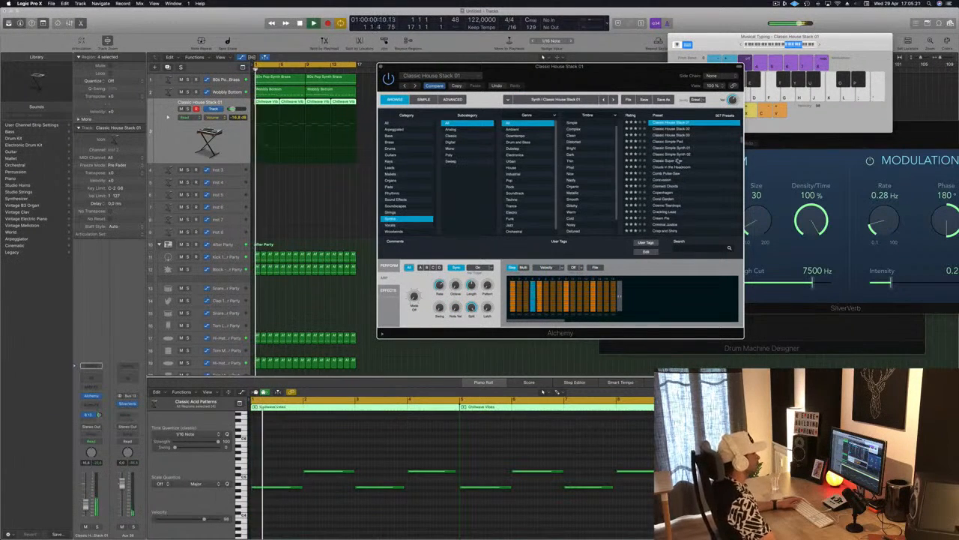
{"action": "left_click", "coordinate": [657, 161]}
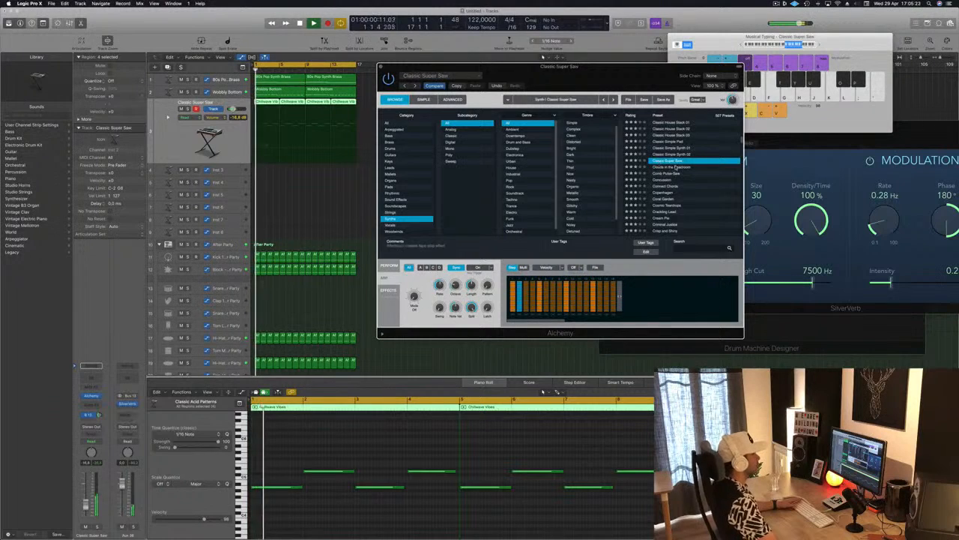
Step: Audition the Clouds in the Headroom, Concussion and Copenhagen presets against the running loop
{"action": "left_click", "coordinate": [676, 167]}
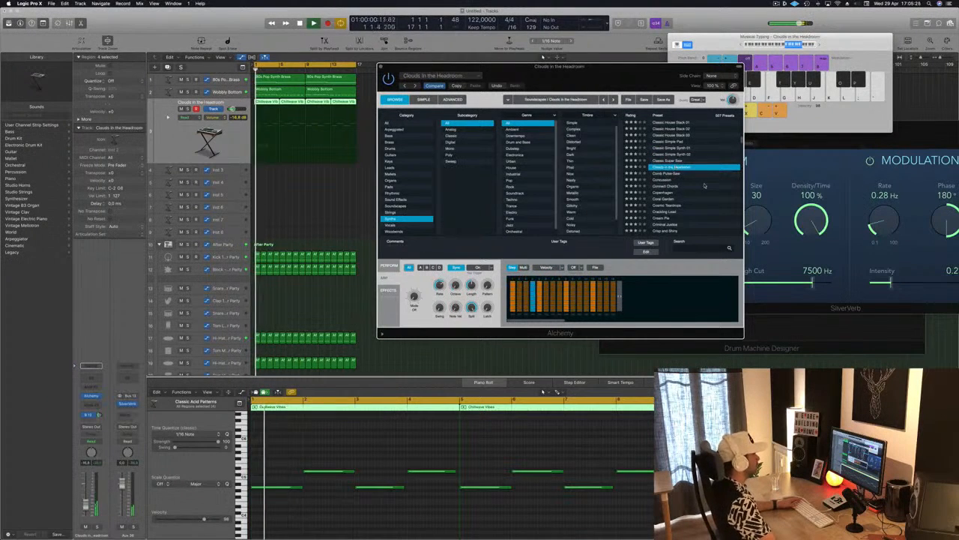
{"action": "scroll", "coordinate": [704, 185], "scroll_direction": "down", "scroll_amount": 2}
{"action": "scroll", "coordinate": [678, 176], "scroll_direction": "up", "scroll_amount": 2}
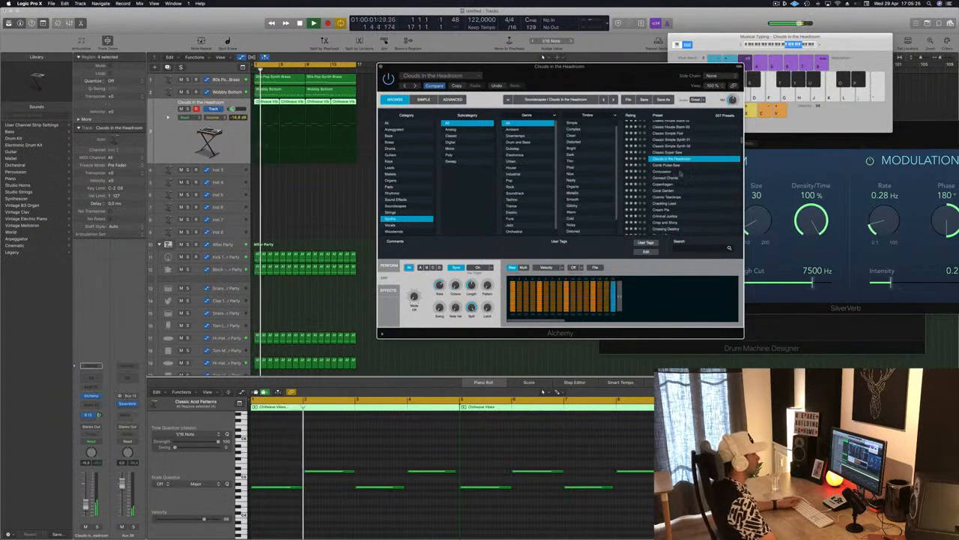
{"action": "left_click", "coordinate": [667, 171]}
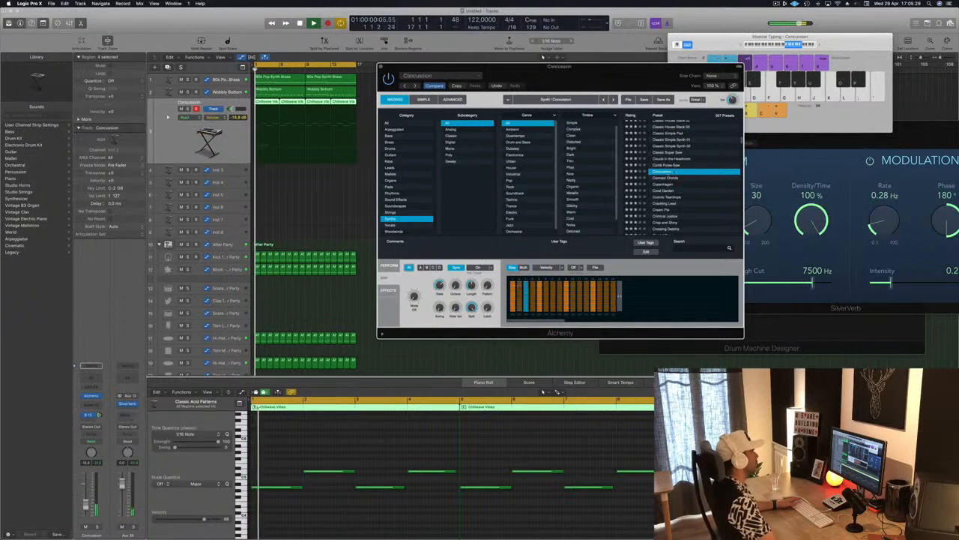
{"action": "scroll", "coordinate": [696, 187], "scroll_direction": "down", "scroll_amount": 2}
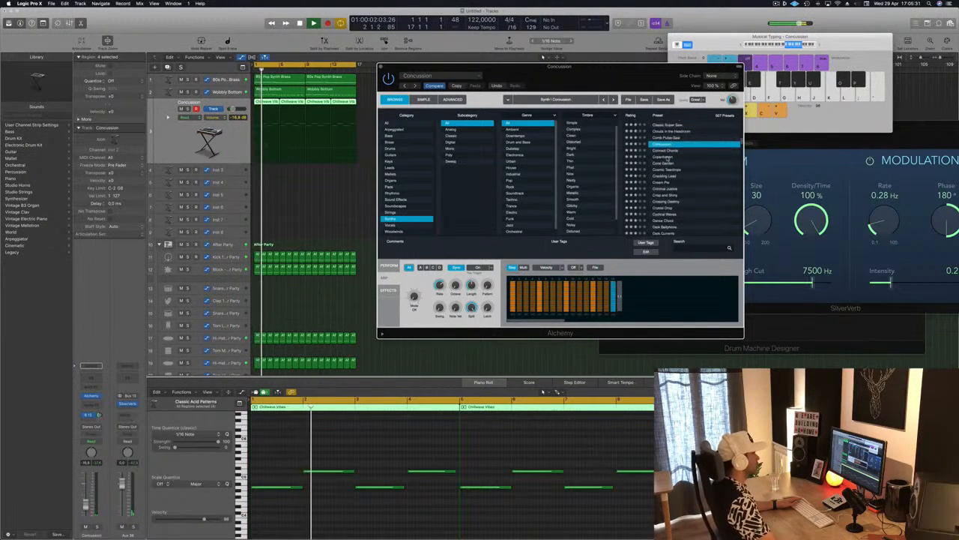
{"action": "left_click", "coordinate": [666, 157]}
{"action": "left_click_drag", "start_coordinate": [561, 67], "coordinate": [604, 123]}
Step: Audition the Cream Pie preset and load Cyclical Waves
{"action": "scroll", "coordinate": [753, 260], "scroll_direction": "down", "scroll_amount": 2}
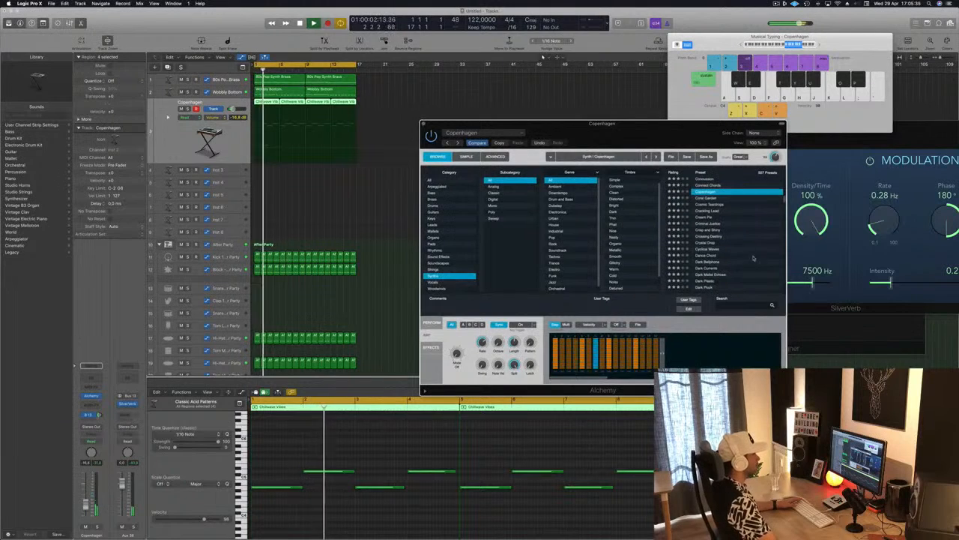
{"action": "left_click", "coordinate": [698, 216]}
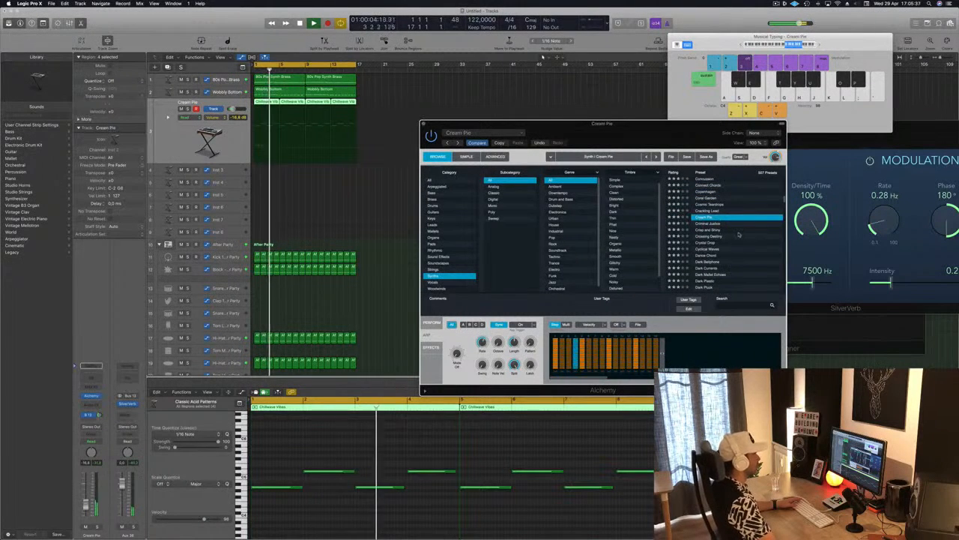
{"action": "scroll", "coordinate": [743, 234], "scroll_direction": "down", "scroll_amount": 2}
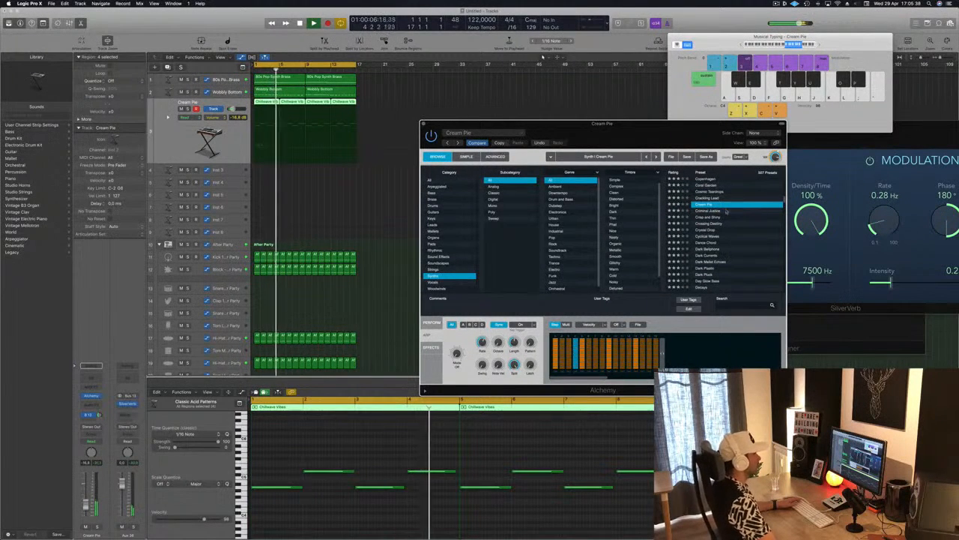
{"action": "left_click_drag", "start_coordinate": [651, 126], "coordinate": [658, 118]}
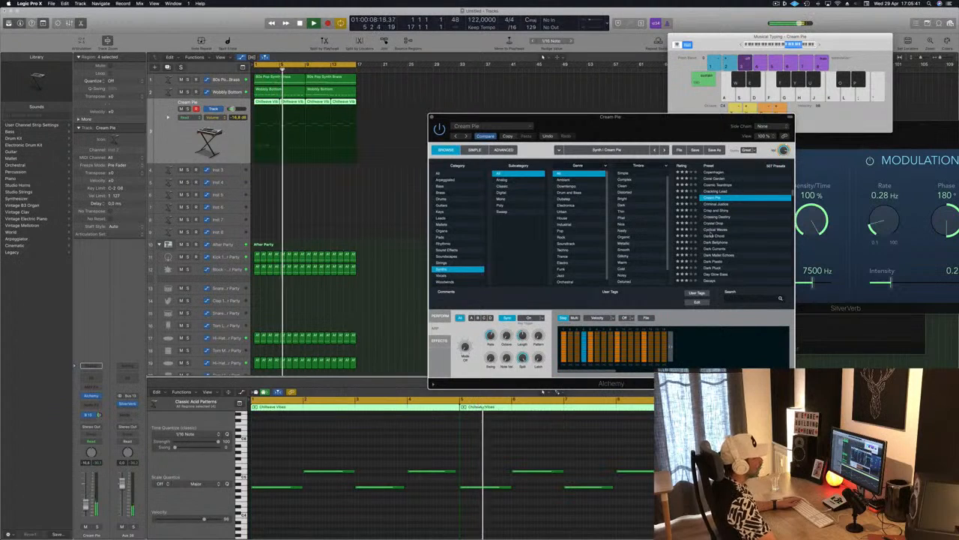
{"action": "left_click", "coordinate": [703, 231]}
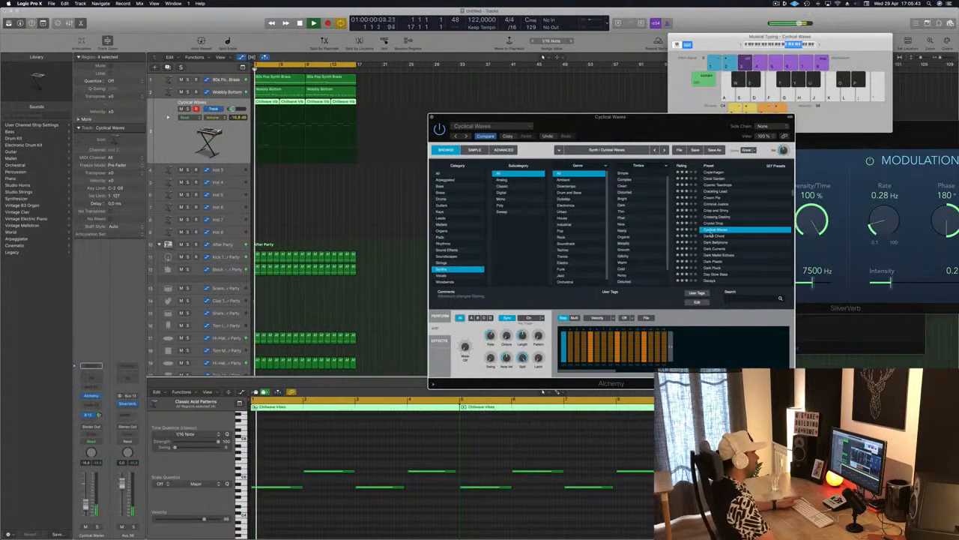
{"action": "scroll", "coordinate": [742, 219], "scroll_direction": "down", "scroll_amount": 3}
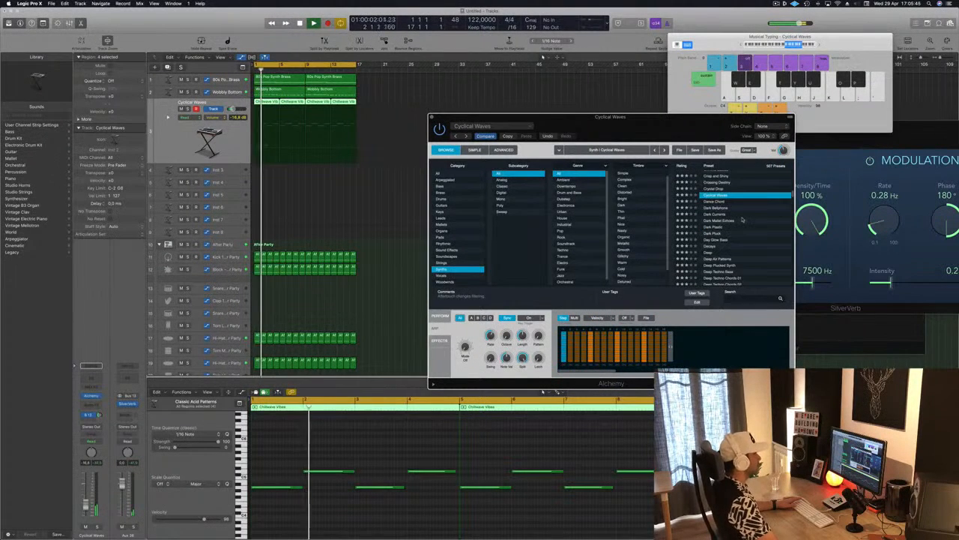
Step: Join the synth track's first two Chillwave Vibes regions into one region spanning bars 1 to 9
{"action": "left_click", "coordinate": [317, 219]}
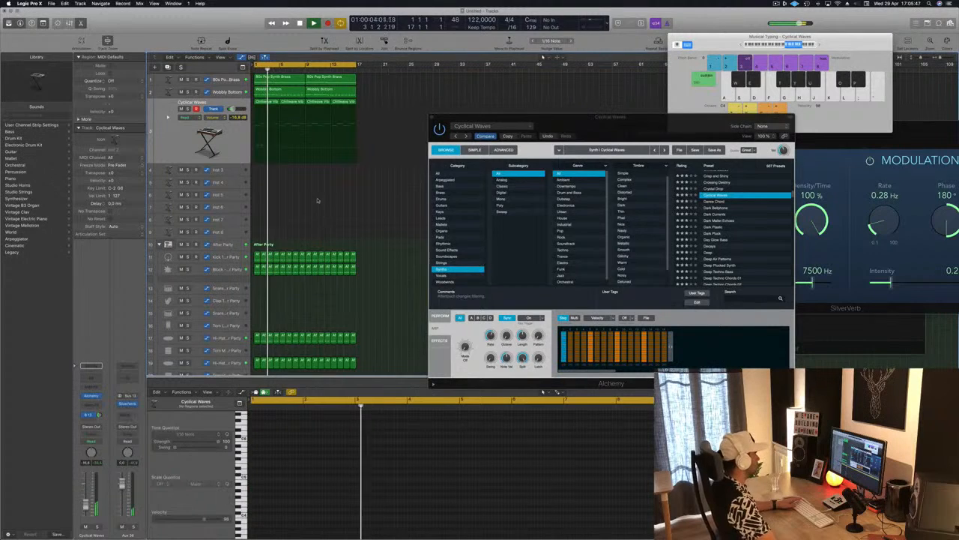
{"action": "left_click", "coordinate": [271, 106]}
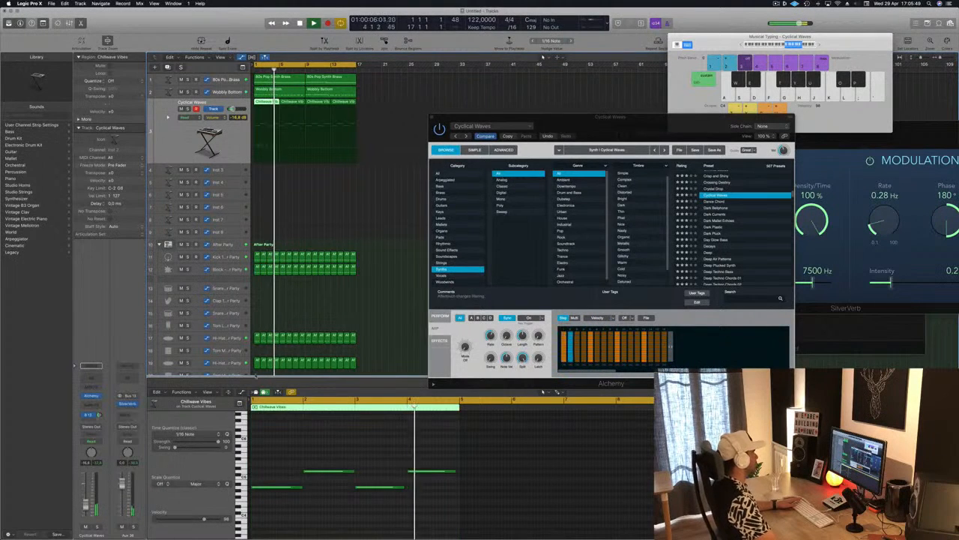
{"action": "left_click_drag", "start_coordinate": [329, 458], "coordinate": [428, 517]}
{"action": "left_click", "coordinate": [293, 103]}
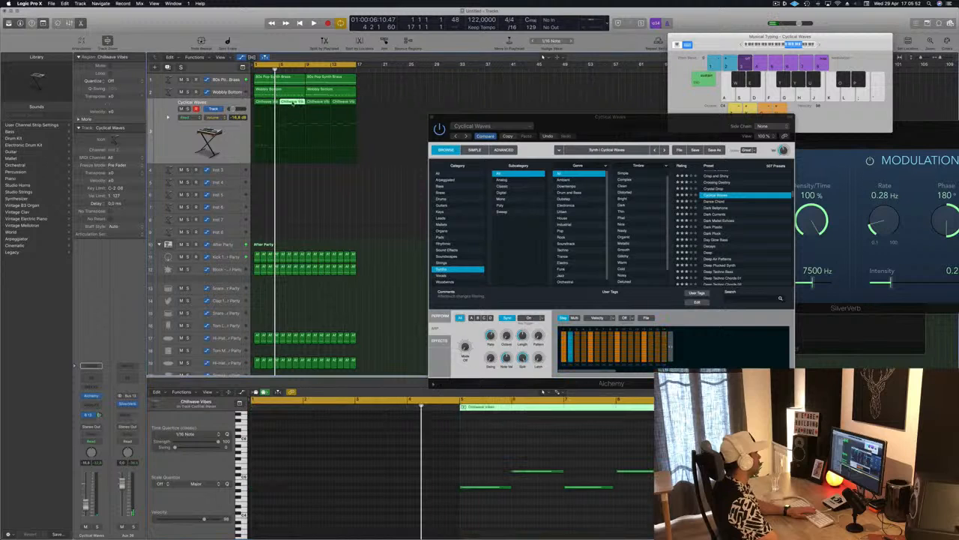
{"action": "left_click_drag", "start_coordinate": [264, 180], "coordinate": [291, 112]}
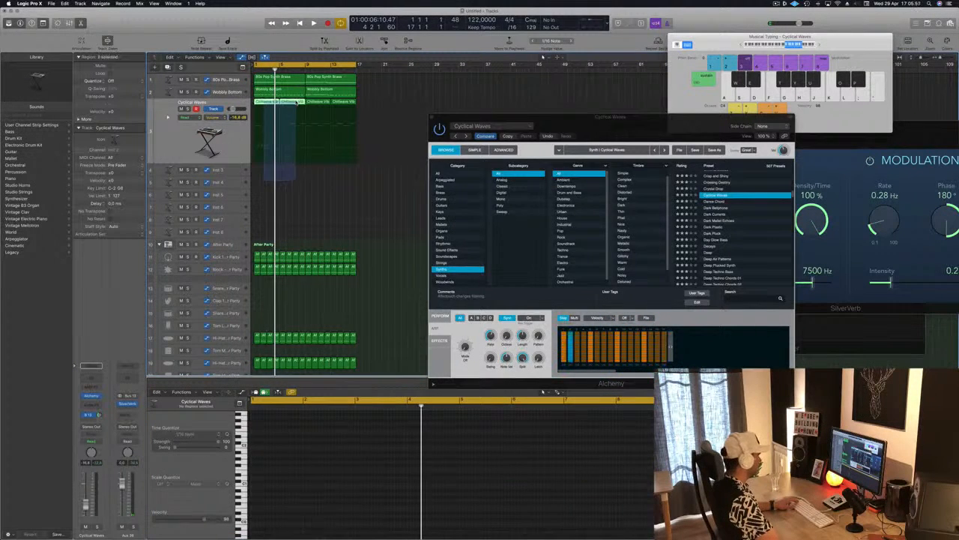
{"action": "key", "text": "super+k"}
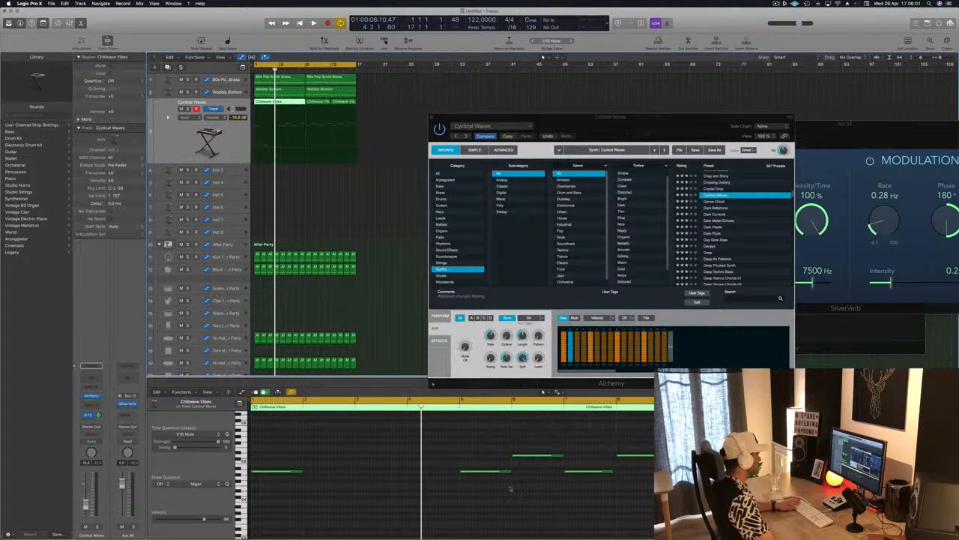
Step: Reduce the joined region to a low note at bar 1 and the higher note at bar 5, lengthening each to four bars, and play it back
{"action": "left_click_drag", "start_coordinate": [535, 454], "coordinate": [645, 495]}
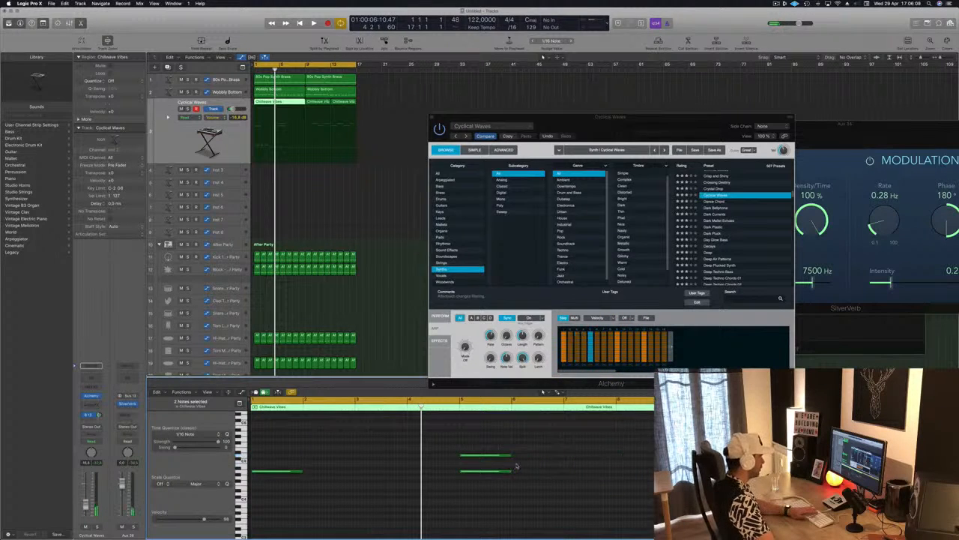
{"action": "left_click_drag", "start_coordinate": [301, 443], "coordinate": [576, 523]}
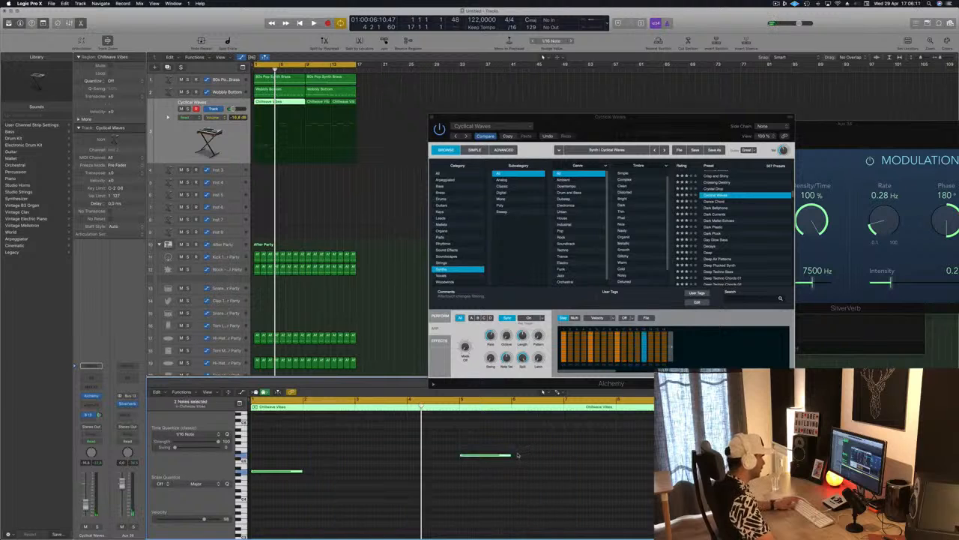
{"action": "left_click_drag", "start_coordinate": [303, 447], "coordinate": [514, 510]}
{"action": "left_click_drag", "start_coordinate": [527, 457], "coordinate": [653, 455]}
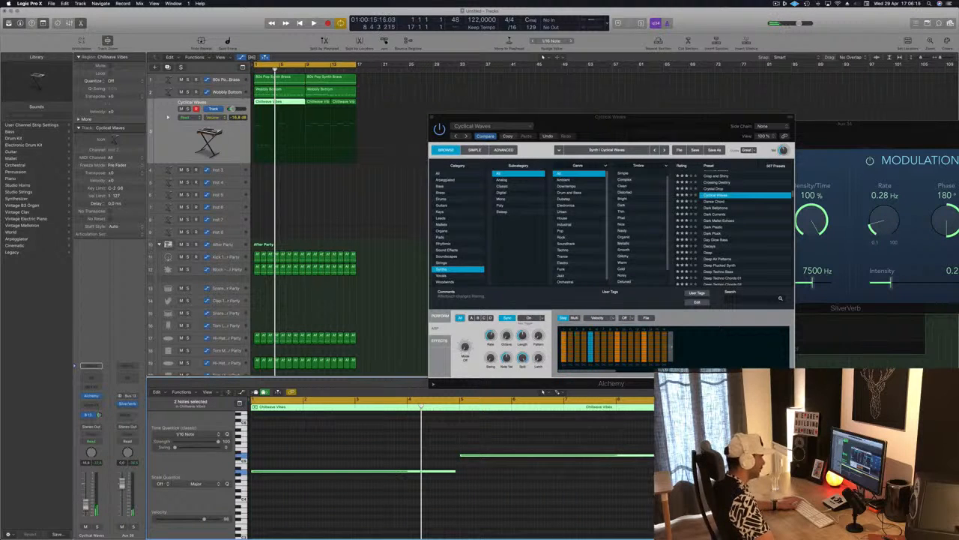
{"action": "key", "text": "space"}
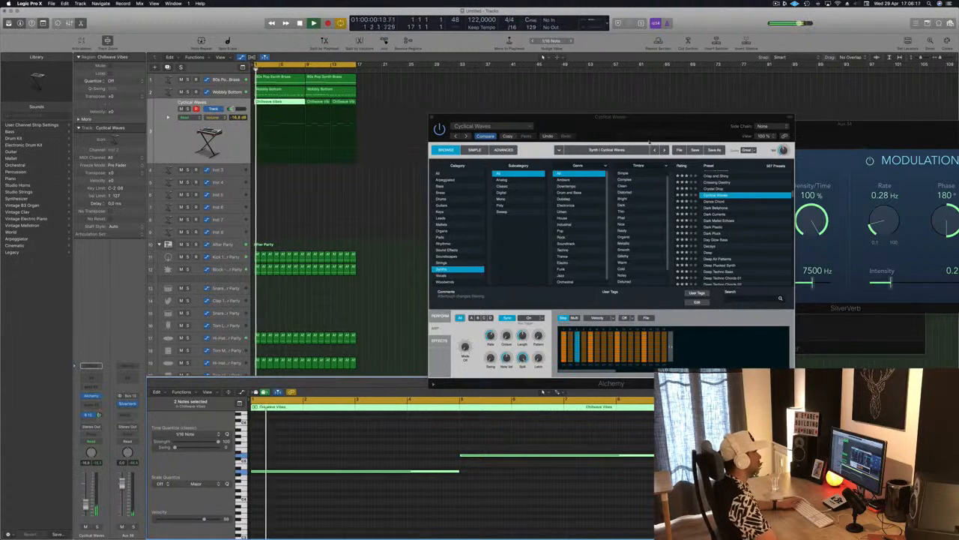
Step: Replace the last two Chillwave Vibes regions with a copy of the joined region at bar 9 and resume loop playback
{"action": "left_click_drag", "start_coordinate": [650, 119], "coordinate": [772, 126]}
{"action": "left_click_drag", "start_coordinate": [361, 104], "coordinate": [329, 105]}
{"action": "key", "text": "Delete"}
{"action": "left_click", "coordinate": [277, 105]}
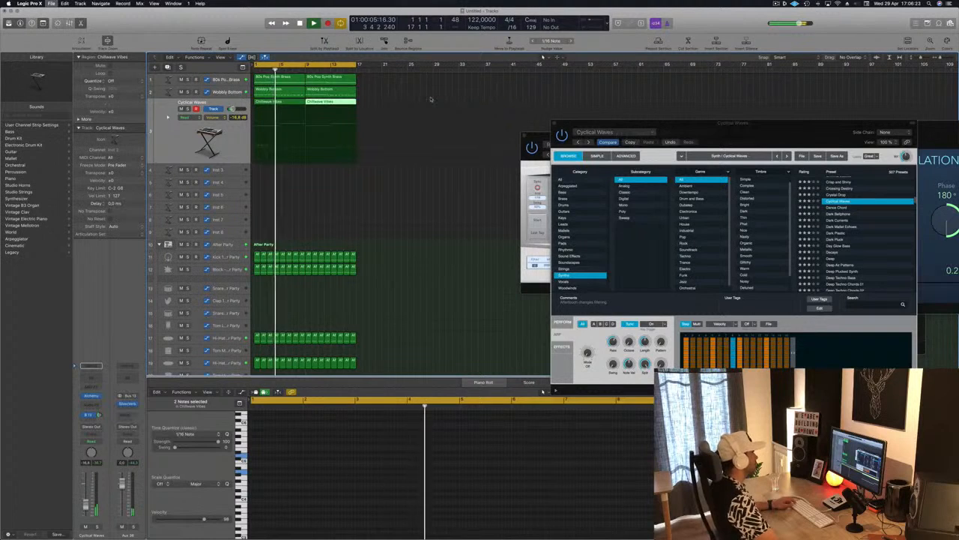
{"action": "key", "text": "super+s"}
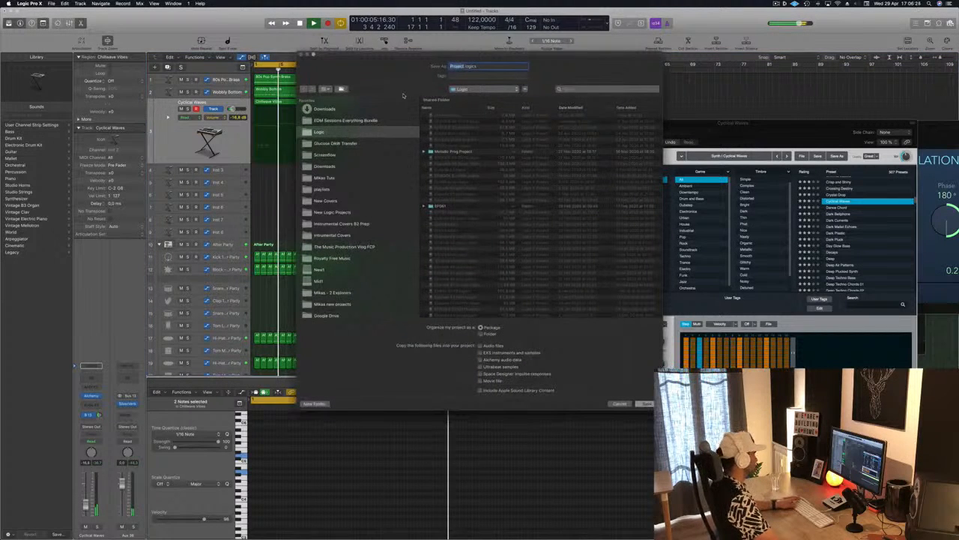
{"action": "key", "text": "Escape"}
{"action": "key", "text": "space"}
Step: Audition the Dark Pluck preset and load Deep Air Patterns
{"action": "left_click_drag", "start_coordinate": [748, 130], "coordinate": [626, 151]}
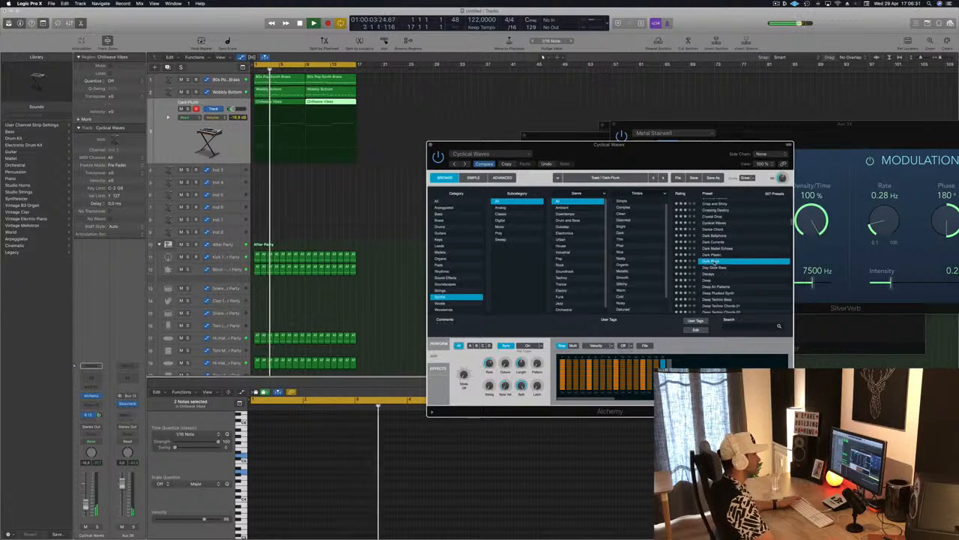
{"action": "scroll", "coordinate": [716, 261], "scroll_direction": "down", "scroll_amount": 3}
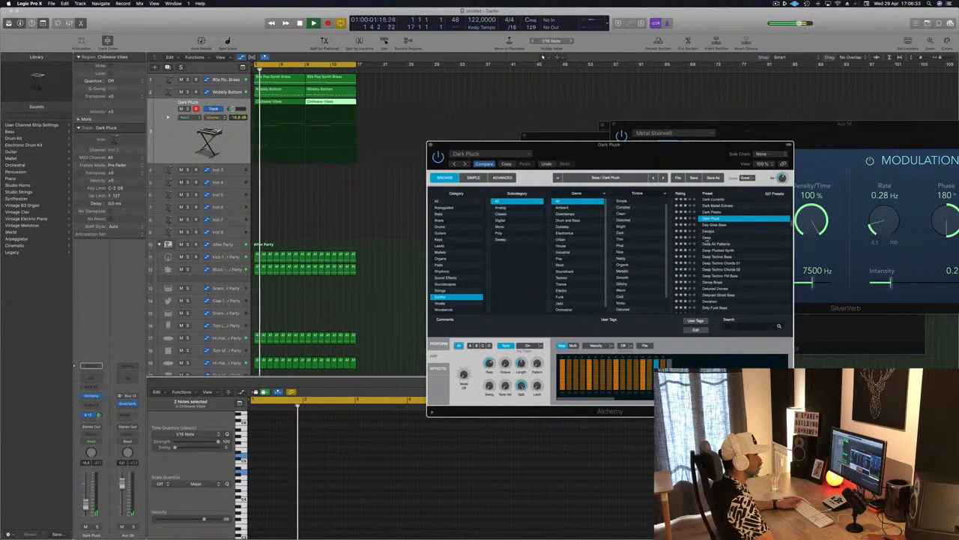
{"action": "left_click", "coordinate": [716, 244]}
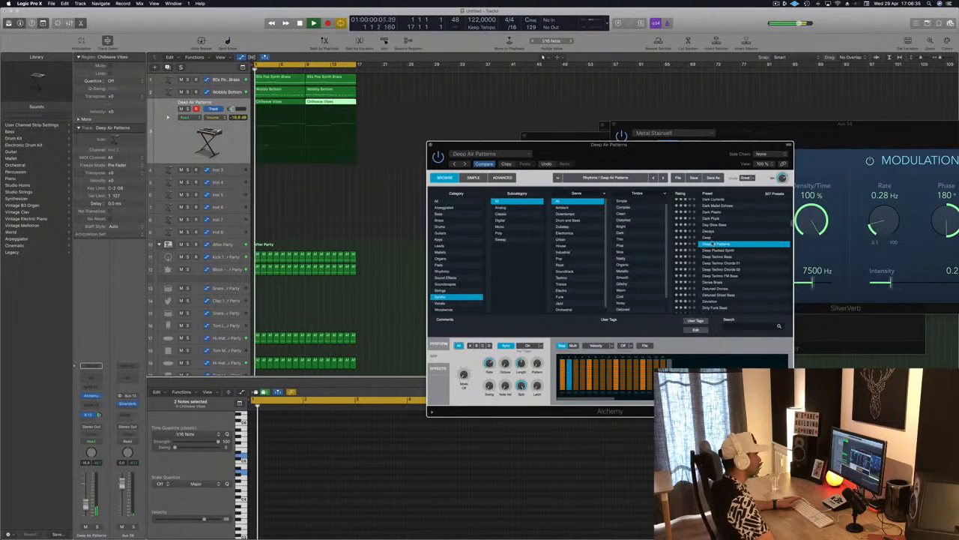
{"action": "left_click_drag", "start_coordinate": [640, 140], "coordinate": [698, 126]}
Step: Compare the Deep Air Patterns snapshots Warm, Staccato, Water Pad, Shimmering Pad, Vapour and Clouds, ending on Water Whistle
{"action": "left_click", "coordinate": [491, 311]}
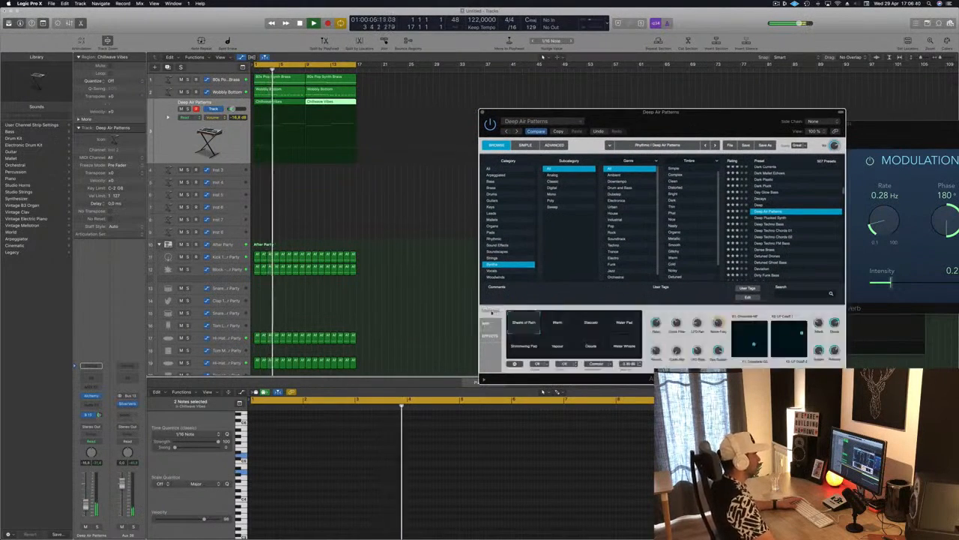
{"action": "left_click", "coordinate": [557, 325]}
{"action": "left_click", "coordinate": [595, 325]}
{"action": "left_click", "coordinate": [628, 325]}
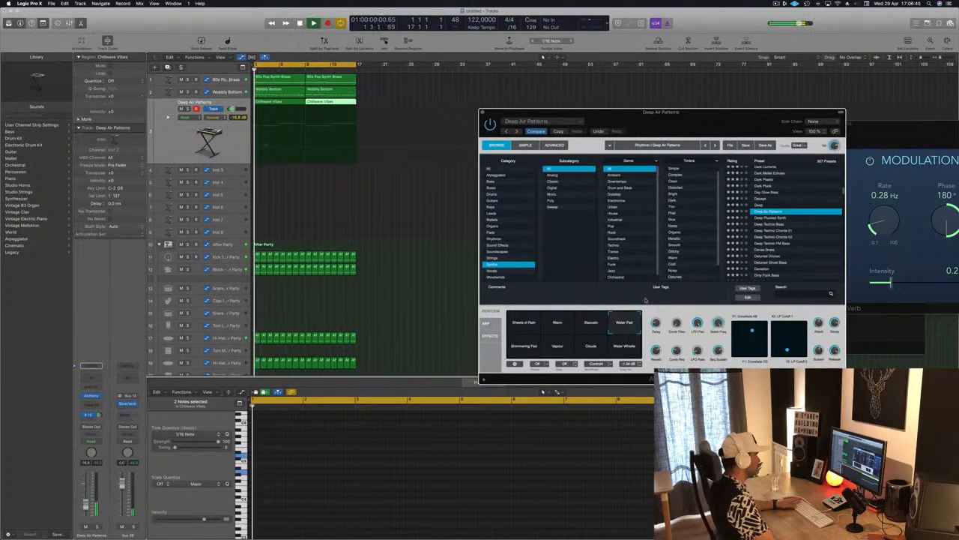
{"action": "left_click", "coordinate": [523, 347]}
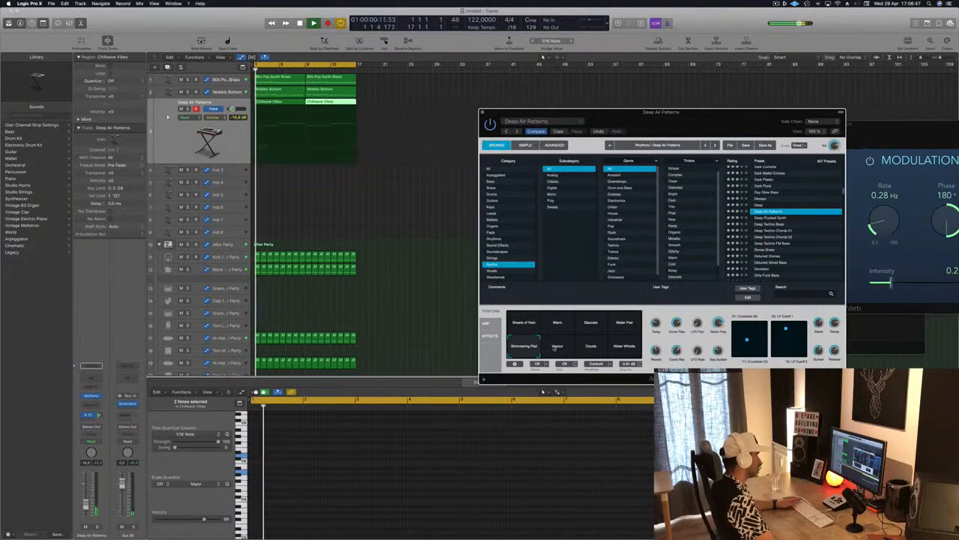
{"action": "left_click", "coordinate": [557, 347]}
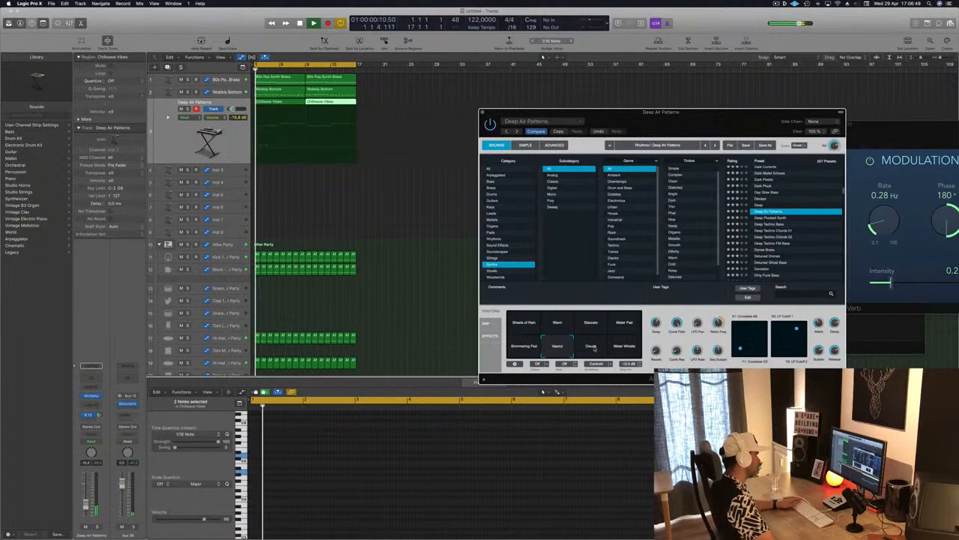
{"action": "left_click", "coordinate": [594, 349]}
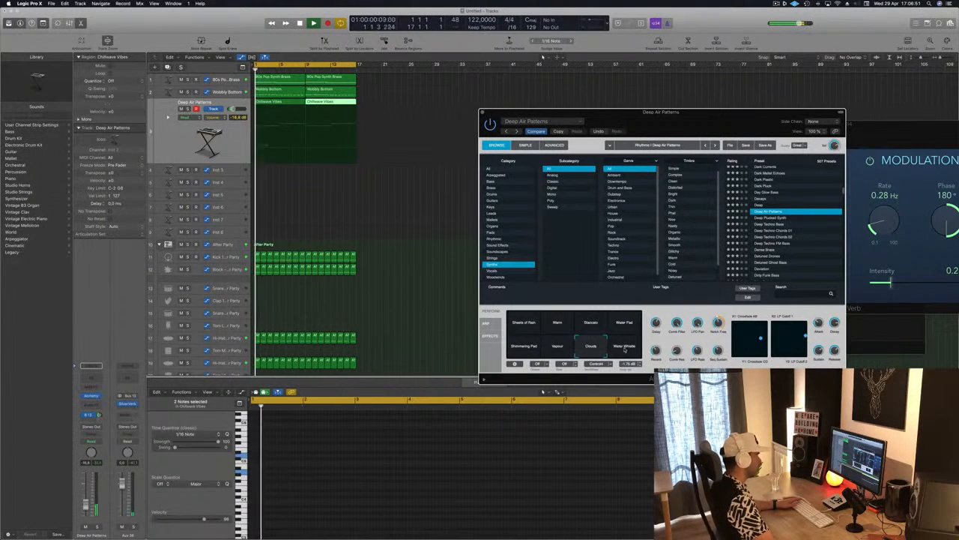
{"action": "left_click", "coordinate": [625, 347]}
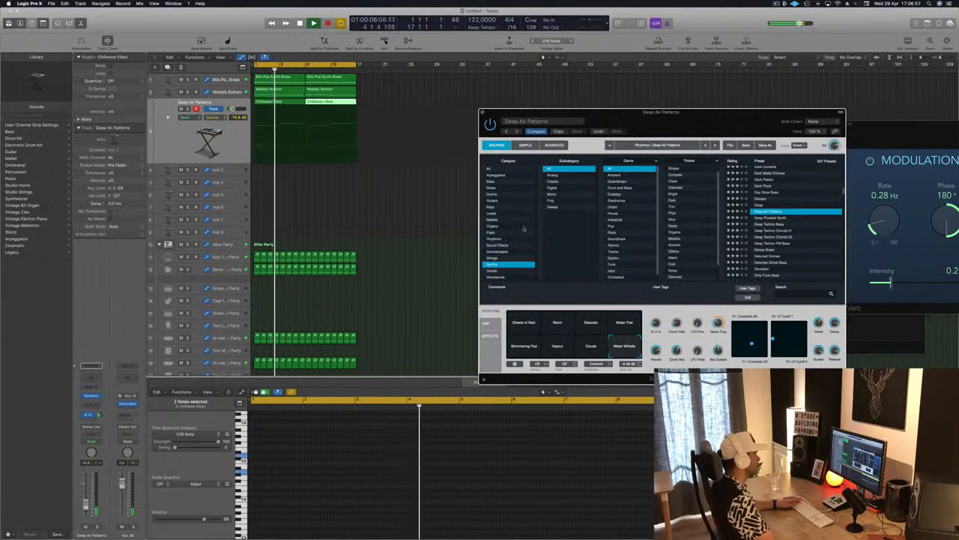
Step: Load the Deeper Emotion (1) preset from the Pads category and choose its Vocal snapshot
{"action": "left_click", "coordinate": [497, 232]}
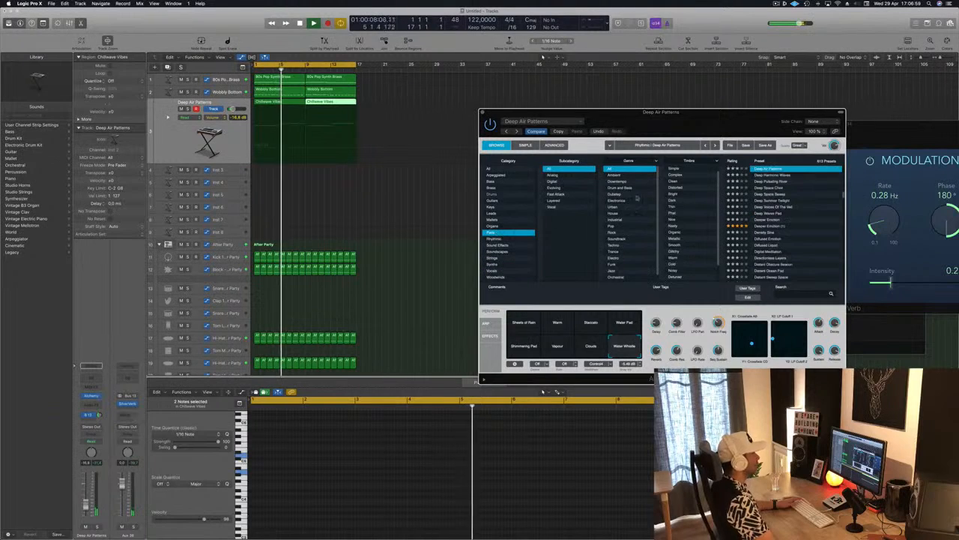
{"action": "left_click", "coordinate": [782, 226]}
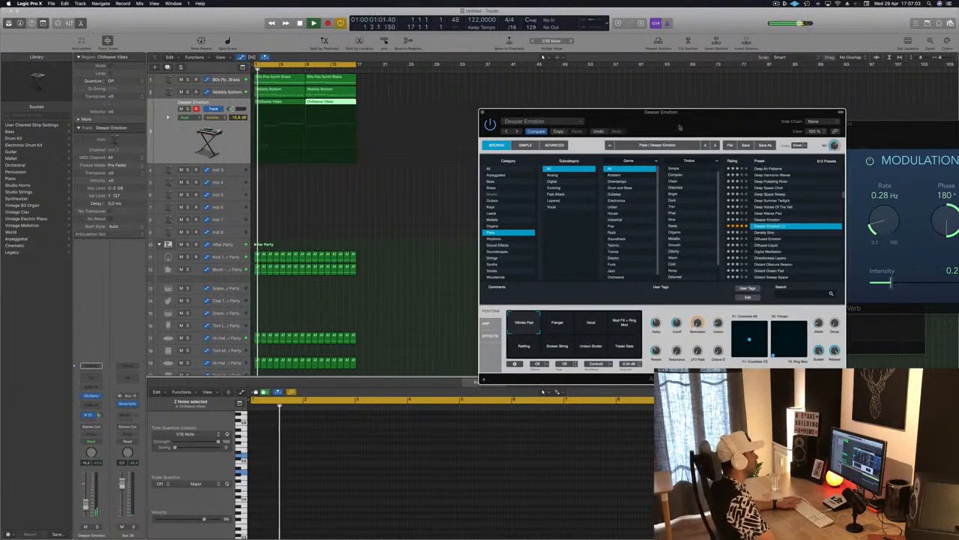
{"action": "left_click_drag", "start_coordinate": [724, 116], "coordinate": [666, 87]}
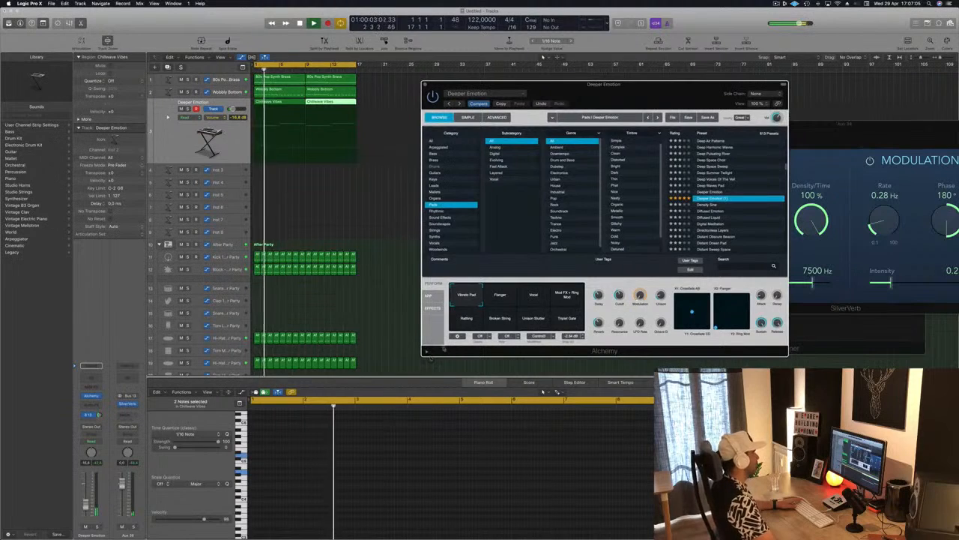
{"action": "left_click_drag", "start_coordinate": [527, 85], "coordinate": [596, 81]}
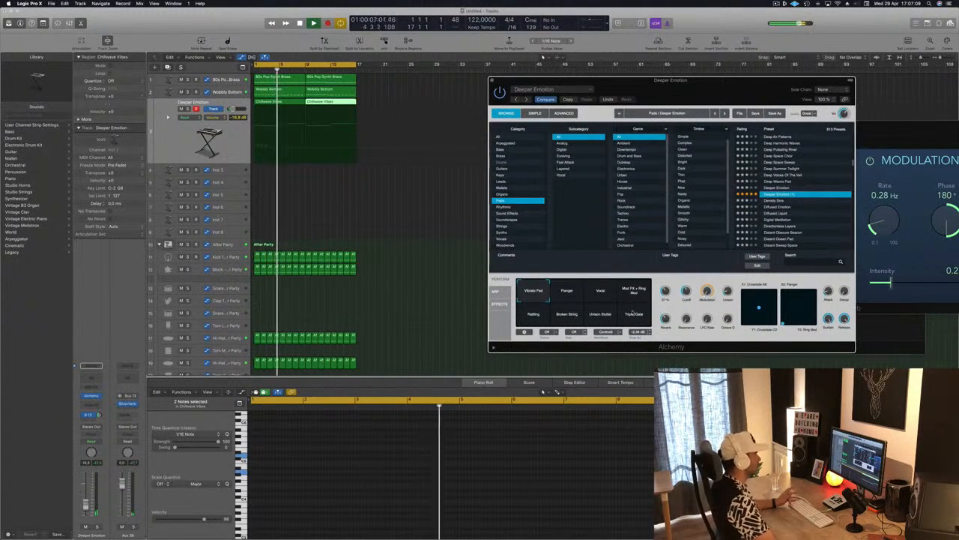
{"action": "left_click", "coordinate": [594, 297]}
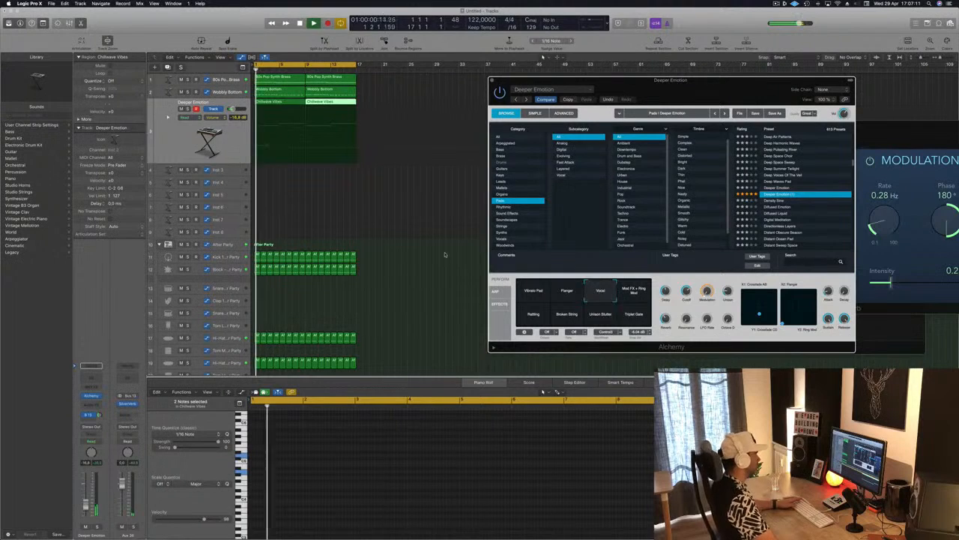
Step: Show the Chillwave Vibes notes of the Deeper Emotion track for editing and close the Alchemy instrument window
{"action": "left_click", "coordinate": [369, 125]}
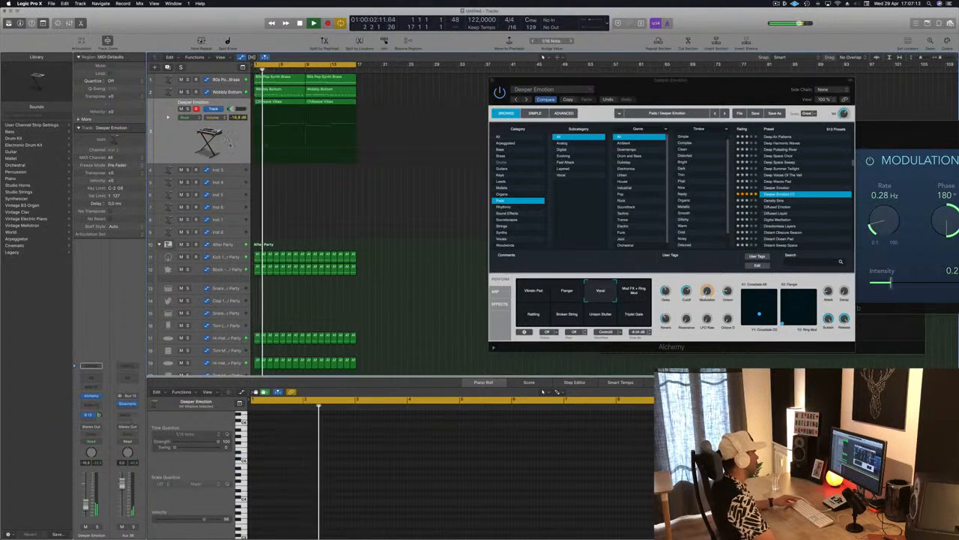
{"action": "left_click", "coordinate": [229, 139]}
{"action": "left_click", "coordinate": [483, 508]}
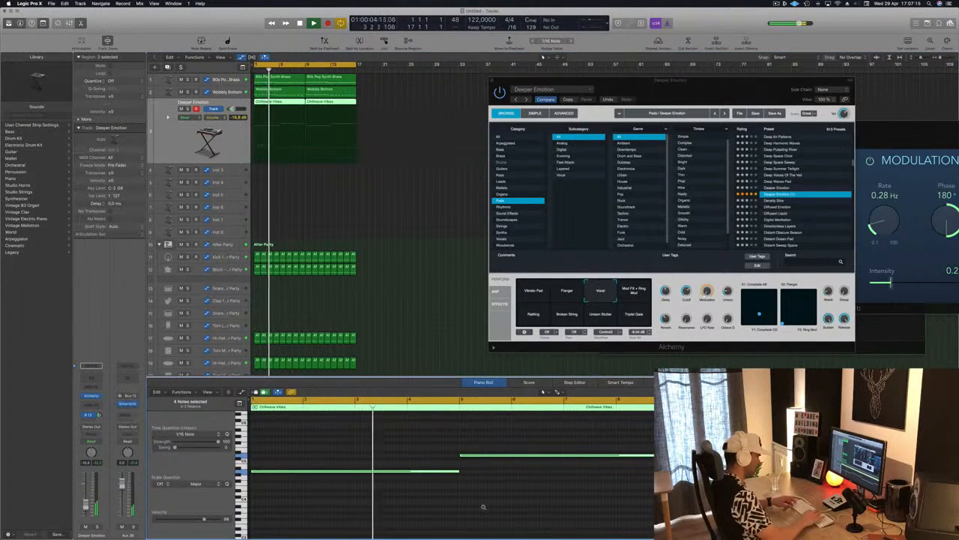
{"action": "scroll", "coordinate": [483, 508], "scroll_direction": "up", "scroll_amount": 5}
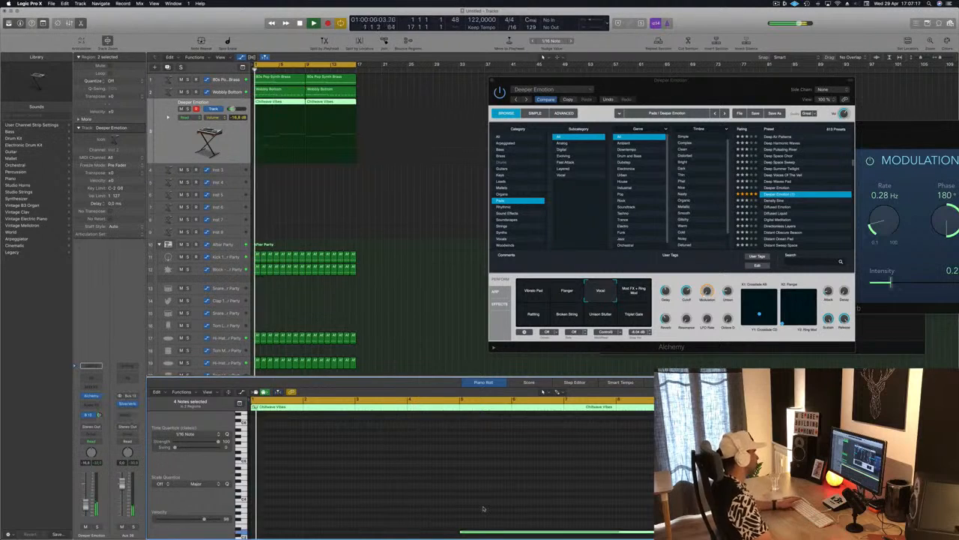
{"action": "left_click_drag", "start_coordinate": [700, 94], "coordinate": [742, 85]}
{"action": "left_click", "coordinate": [527, 69]}
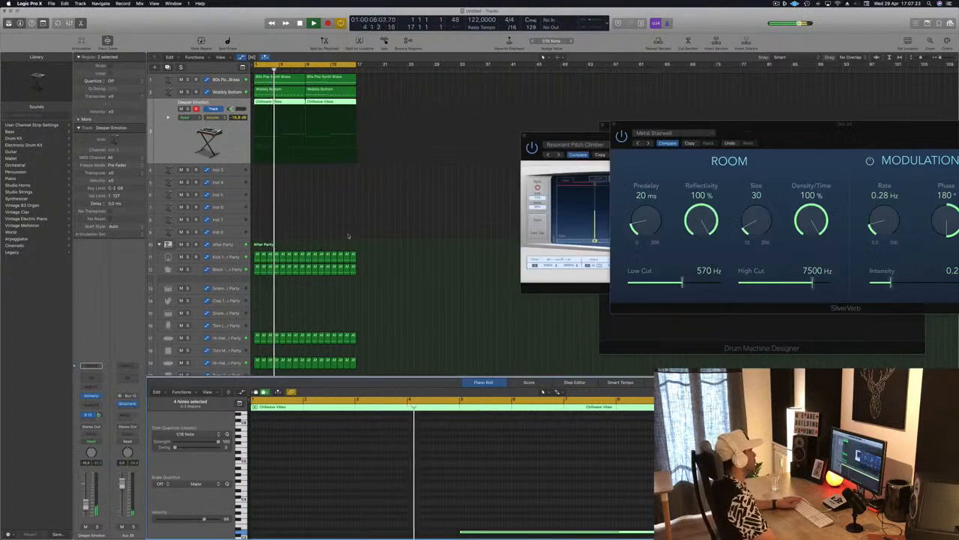
Step: Set the Deeper Emotion track's volume to -18.5 dB
{"action": "left_click", "coordinate": [305, 222]}
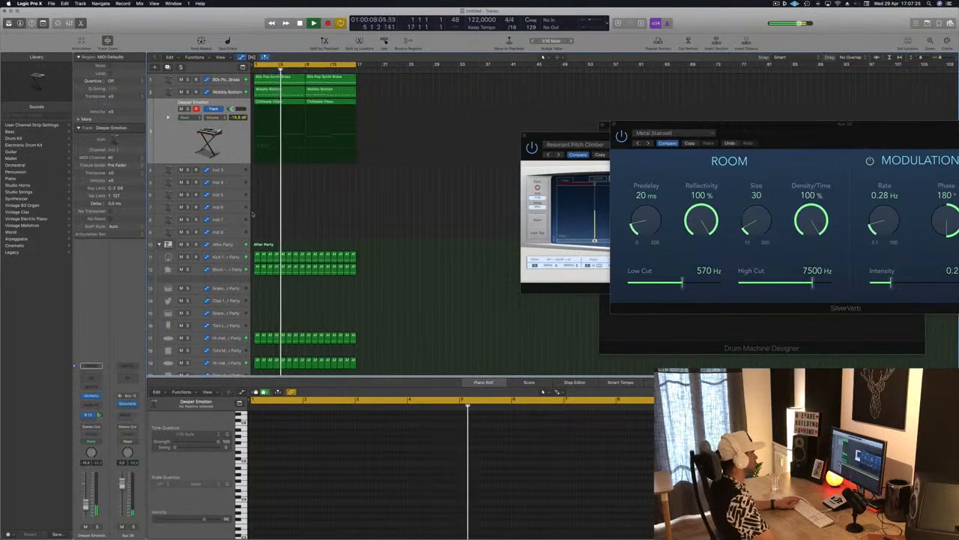
{"action": "left_click", "coordinate": [229, 144]}
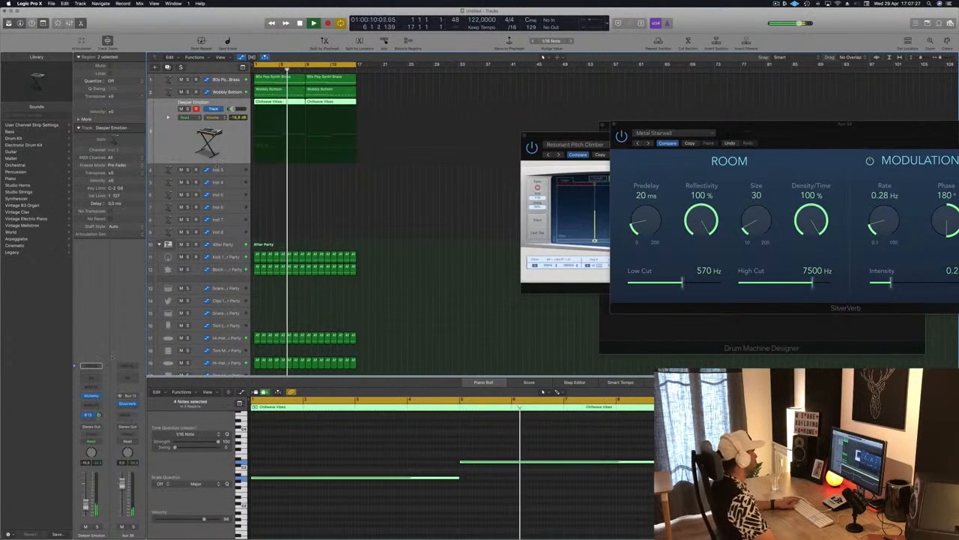
{"action": "left_click_drag", "start_coordinate": [85, 505], "coordinate": [85, 506]}
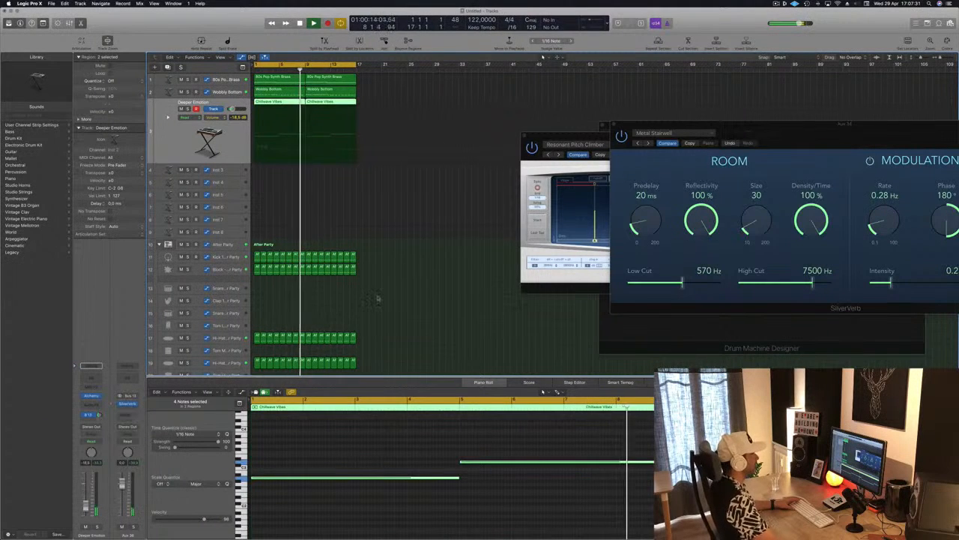
Step: Close the Delay Designer window that shows the Resonant Pitch Climber preset and deselect all regions
{"action": "left_click_drag", "start_coordinate": [557, 142], "coordinate": [409, 180]}
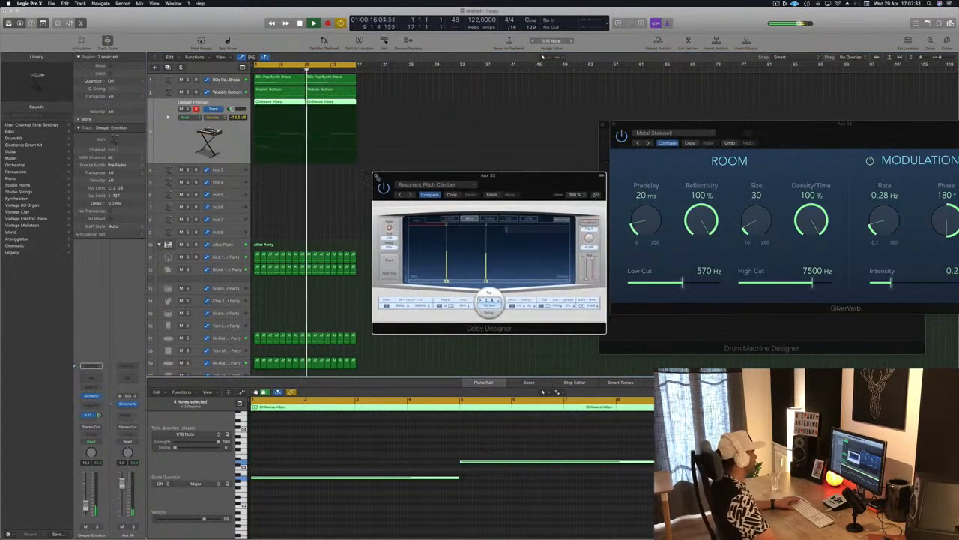
{"action": "left_click", "coordinate": [377, 177]}
{"action": "left_click", "coordinate": [284, 211]}
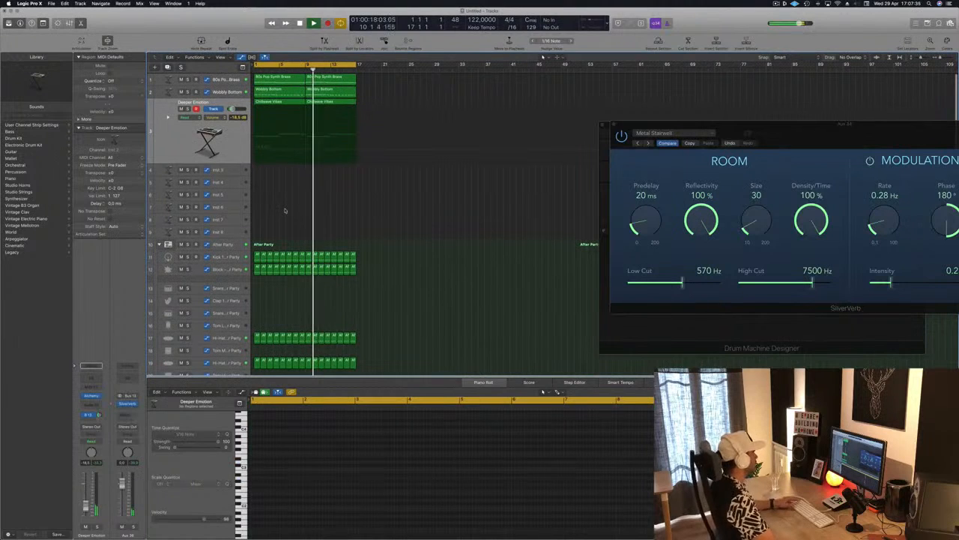
Step: Audition the loop with the 80s Pop Synth Brass track muted, unmute that track and restart playback from the beginning
{"action": "left_click", "coordinate": [237, 146]}
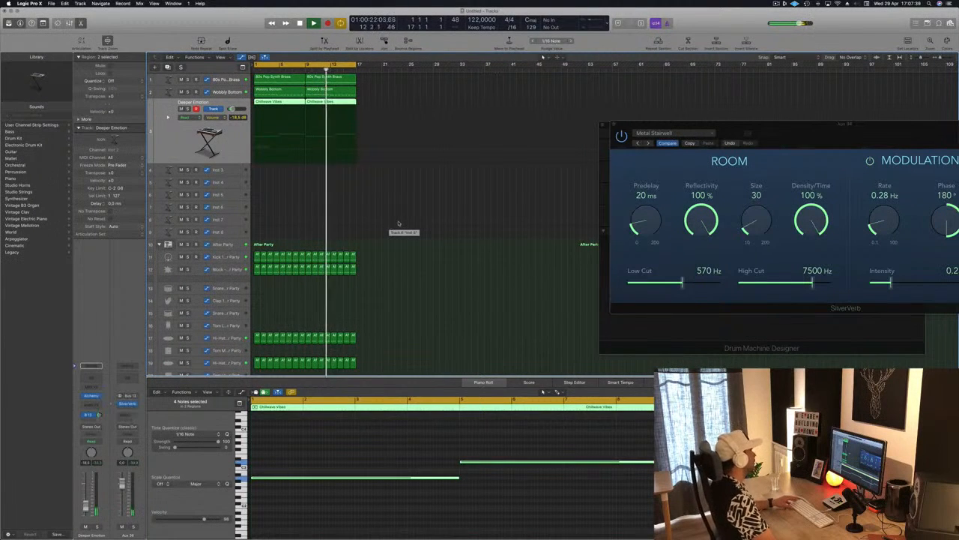
{"action": "scroll", "coordinate": [382, 215], "scroll_direction": "down", "scroll_amount": 5}
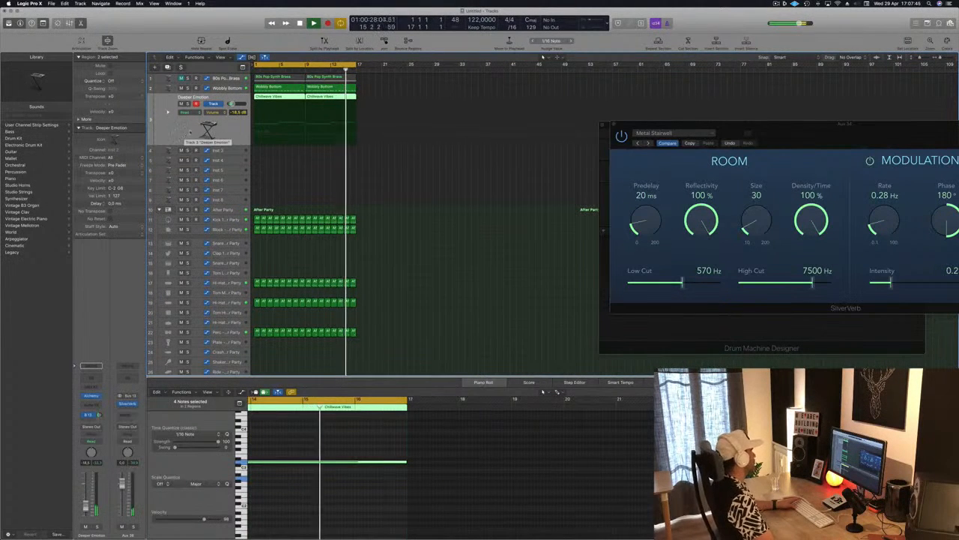
{"action": "left_click", "coordinate": [430, 165]}
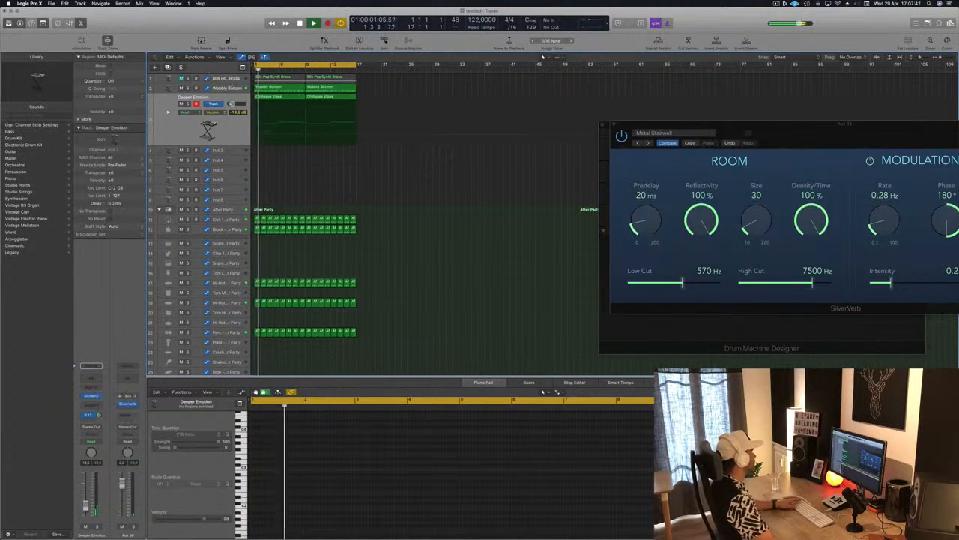
{"action": "left_click", "coordinate": [190, 81]}
{"action": "key", "text": "Return"}
{"action": "key", "text": "m"}
{"action": "key", "text": "Return"}
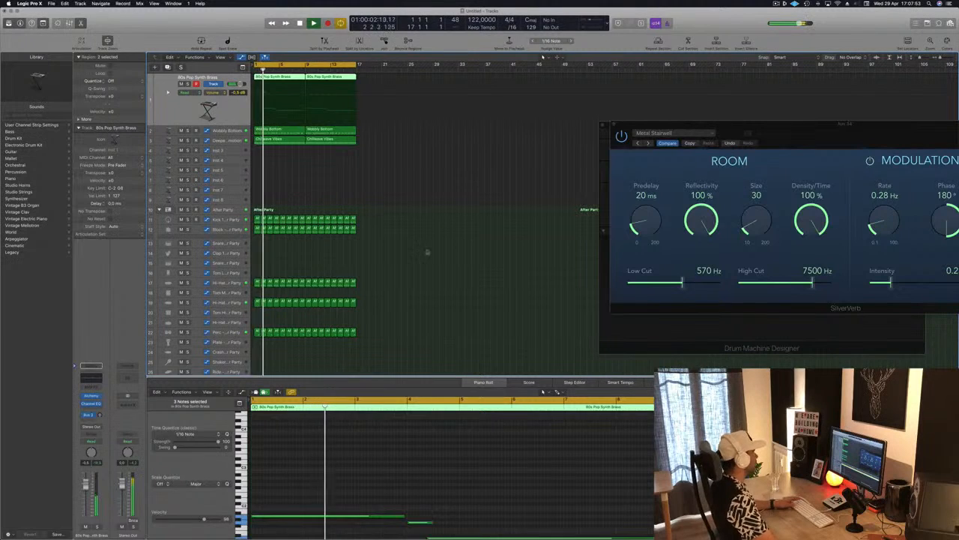
{"action": "left_click", "coordinate": [328, 170]}
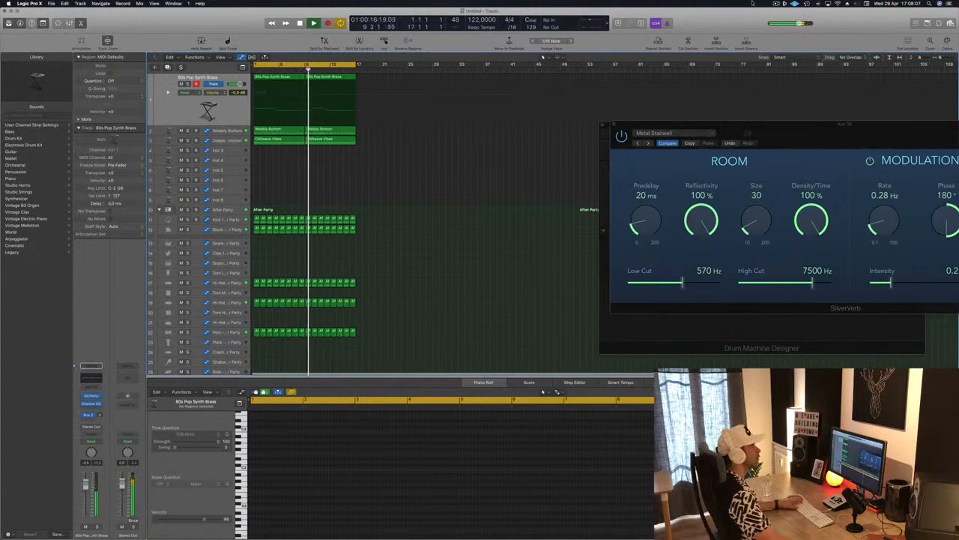
{"action": "left_click", "coordinate": [776, 4]}
{"action": "left_click", "coordinate": [777, 3]}
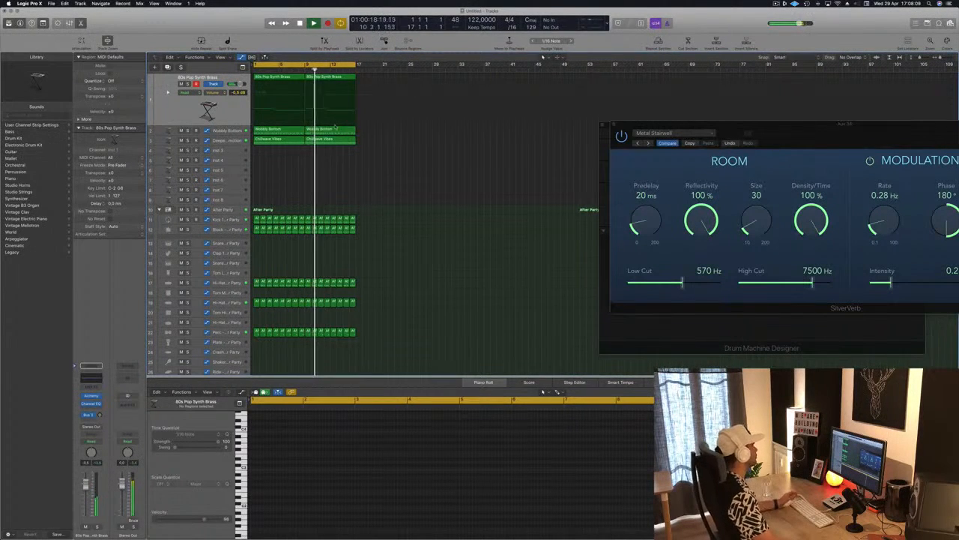
{"action": "scroll", "coordinate": [284, 179], "scroll_direction": "down", "scroll_amount": 1}
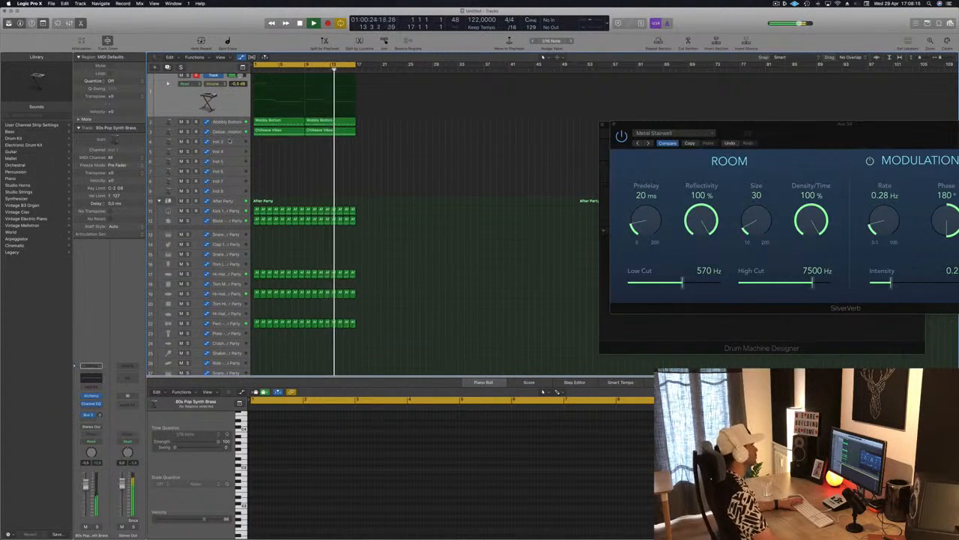
{"action": "left_click", "coordinate": [229, 141]}
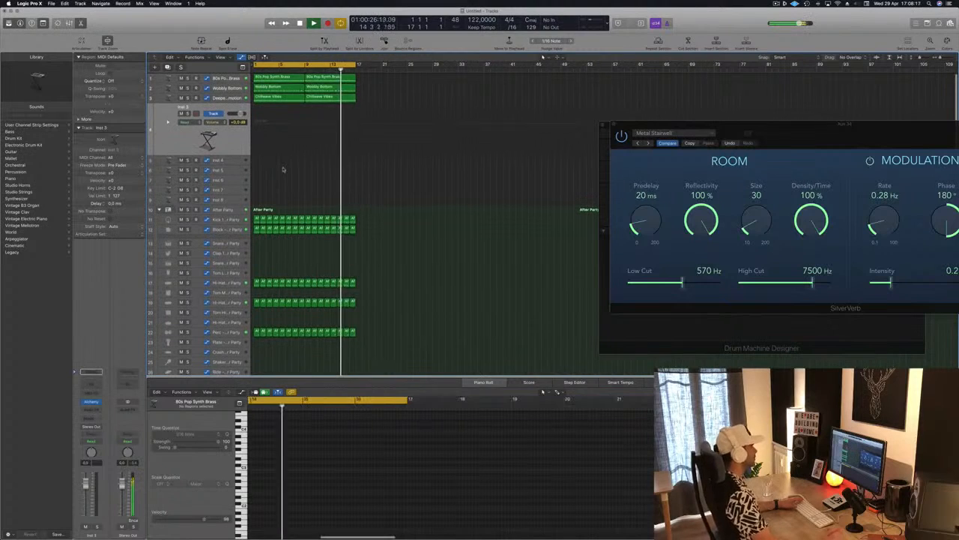
{"action": "scroll", "coordinate": [292, 173], "scroll_direction": "up", "scroll_amount": 1}
{"action": "scroll", "coordinate": [292, 173], "scroll_direction": "down", "scroll_amount": 5}
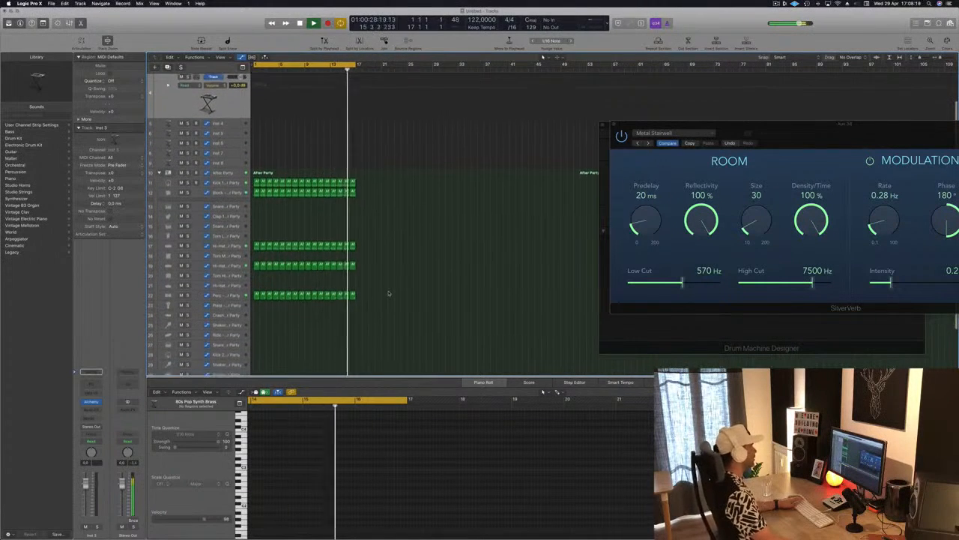
Step: Copy the first Perc region onto the Plate track at bar 1
{"action": "scroll", "coordinate": [392, 286], "scroll_direction": "down", "scroll_amount": 3}
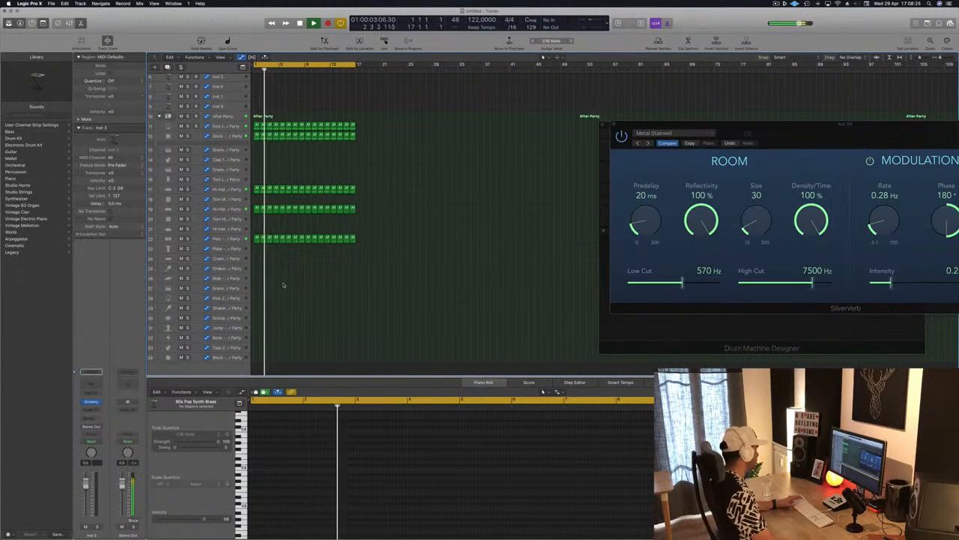
{"action": "left_click", "coordinate": [256, 239]}
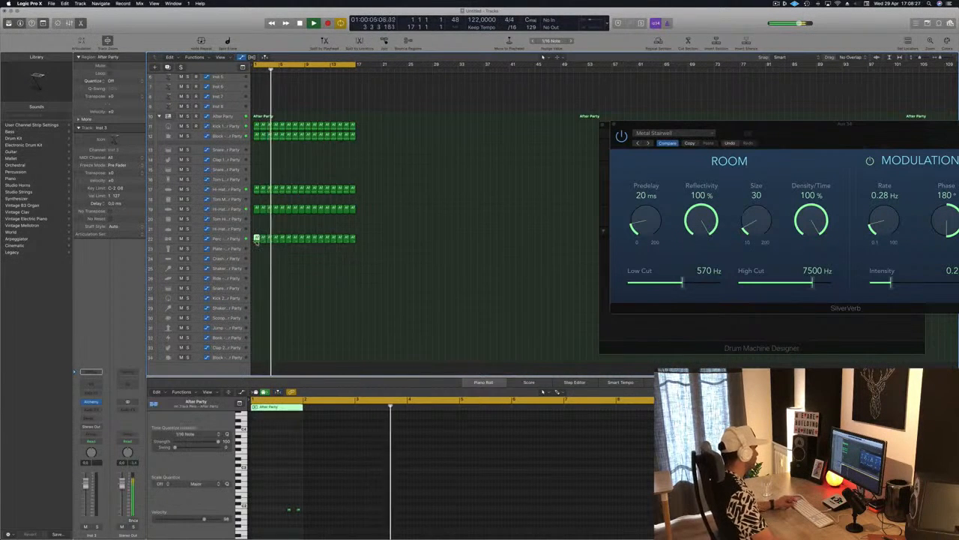
{"action": "left_click_drag", "start_coordinate": [257, 238], "coordinate": [257, 248]}
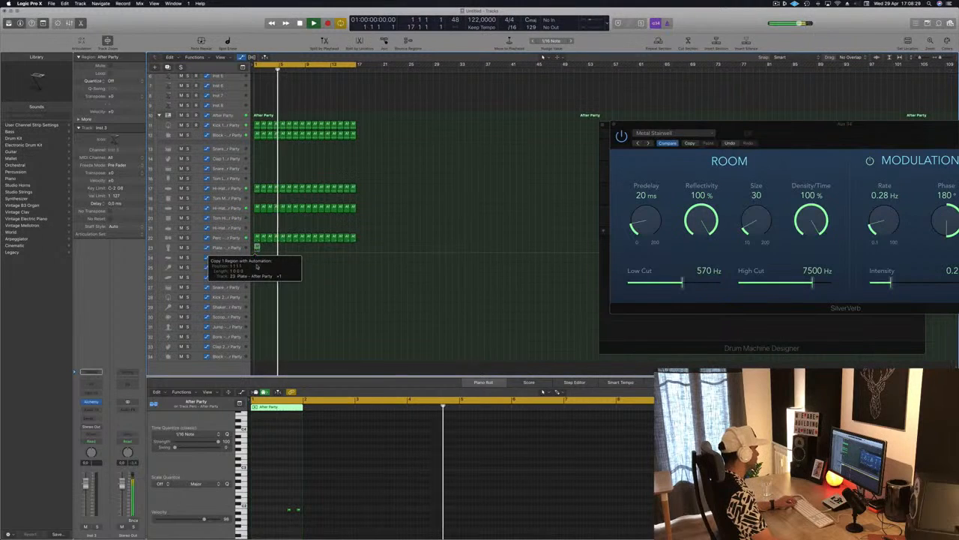
Step: Move the copied Plate notes two beats earlier and repeat the region across the full 16-bar loop
{"action": "left_click_drag", "start_coordinate": [259, 487], "coordinate": [321, 519]}
{"action": "key", "text": "alt+Left"}
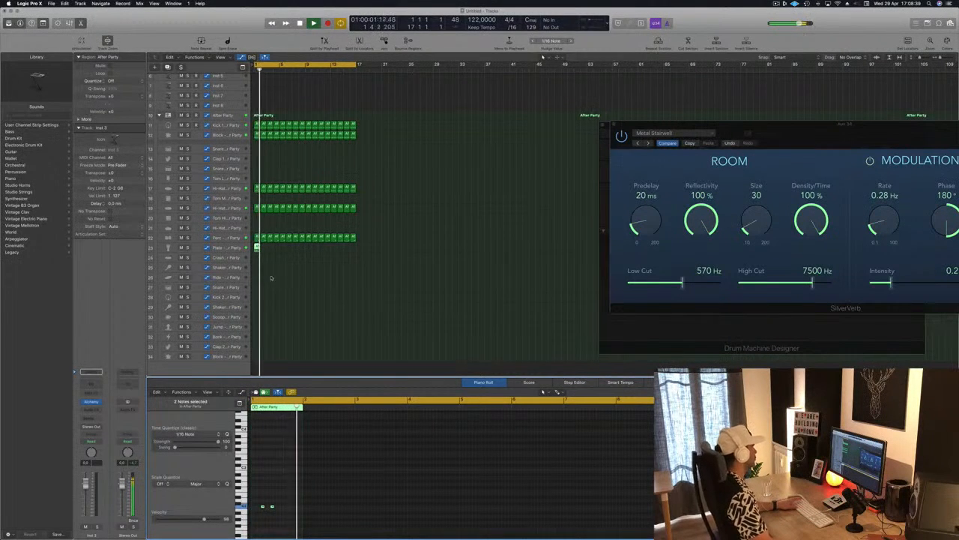
{"action": "left_click_drag", "start_coordinate": [257, 248], "coordinate": [308, 252]}
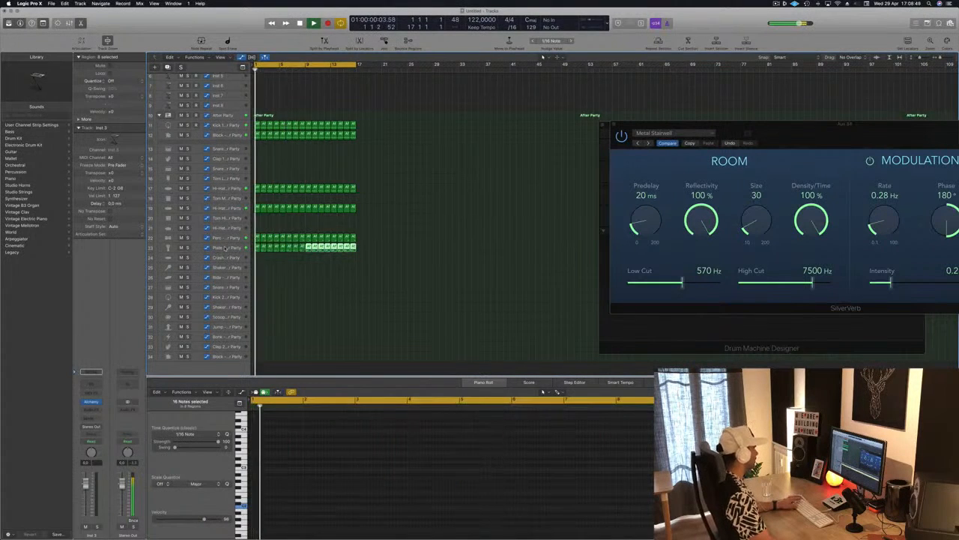
Step: Widen the track headers to show the volume sliders and set the Plate track's volume to -15.8 dB
{"action": "left_click", "coordinate": [236, 248]}
{"action": "mouse_move", "coordinate": [251, 213]}
{"action": "left_mouse_down"}
{"action": "mouse_move", "coordinate": [311, 213]}
{"action": "mouse_move", "coordinate": [269, 211]}
{"action": "left_mouse_up"}
{"action": "key", "text": "space"}
{"action": "key", "text": "space"}
{"action": "key", "text": "space"}
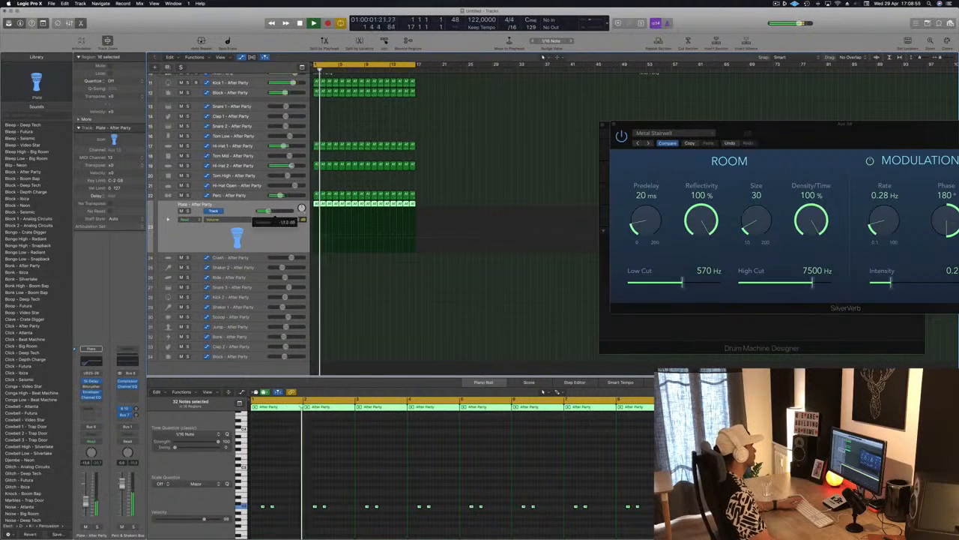
{"action": "left_click_drag", "start_coordinate": [269, 212], "coordinate": [263, 212]}
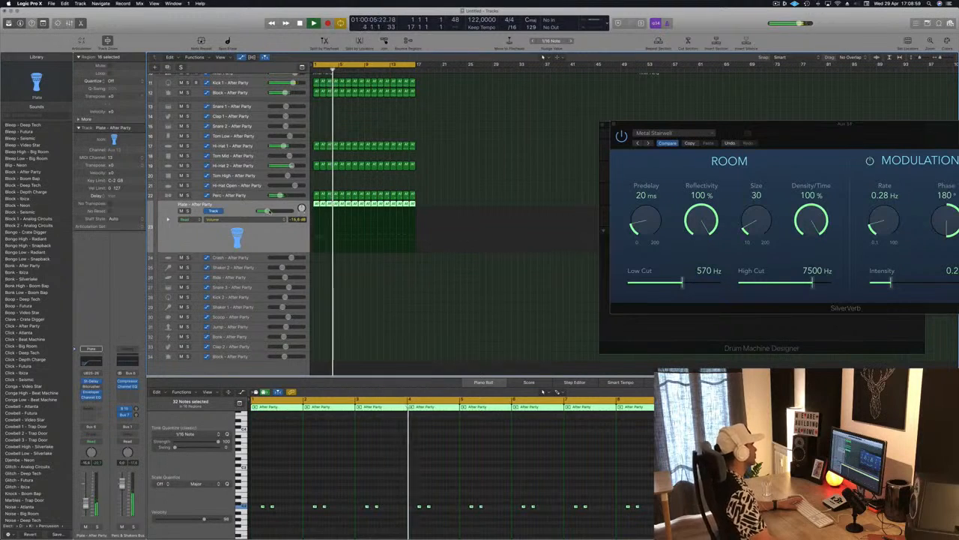
Step: Copy the first Hi-Hat 1 region onto the Hi-Hat Open track at bar 1
{"action": "scroll", "coordinate": [412, 185], "scroll_direction": "up", "scroll_amount": 8}
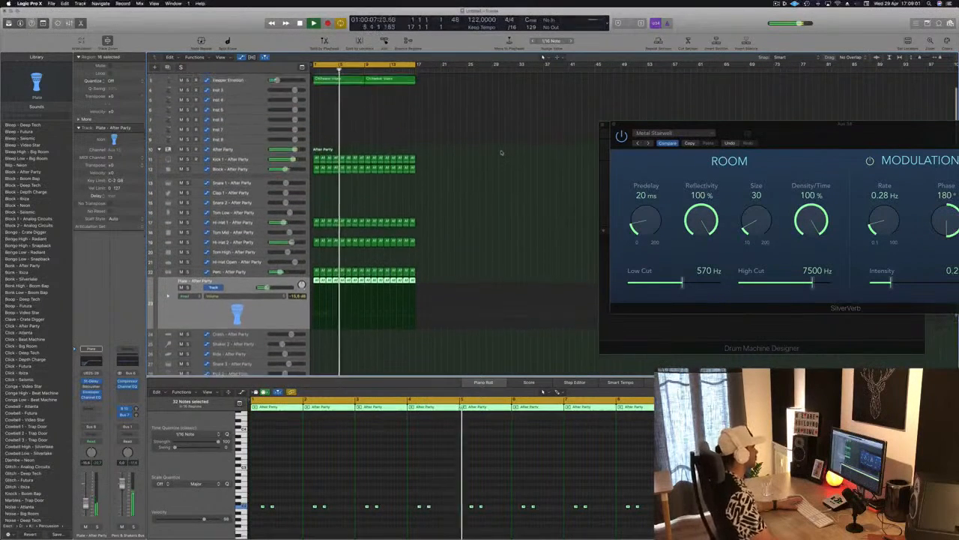
{"action": "left_click", "coordinate": [506, 78]}
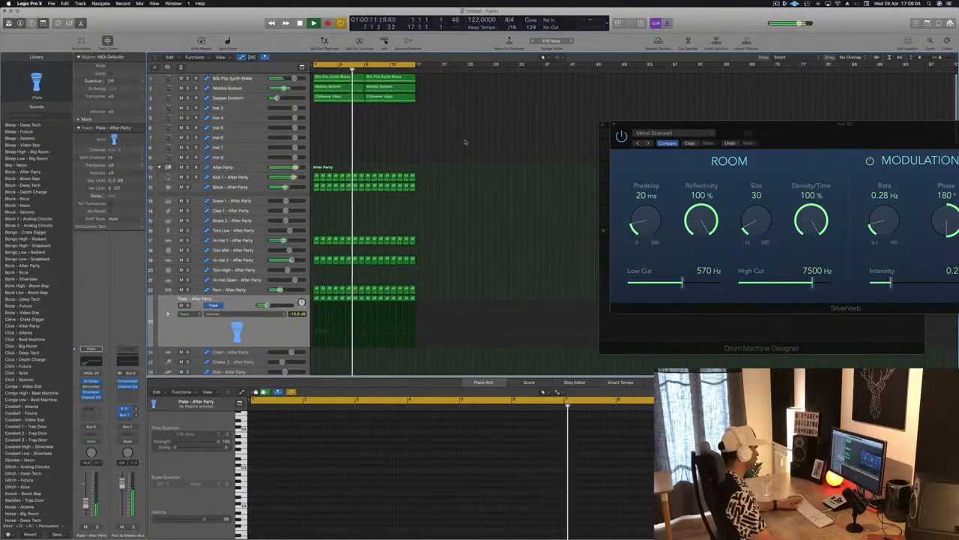
{"action": "scroll", "coordinate": [433, 297], "scroll_direction": "down", "scroll_amount": 5}
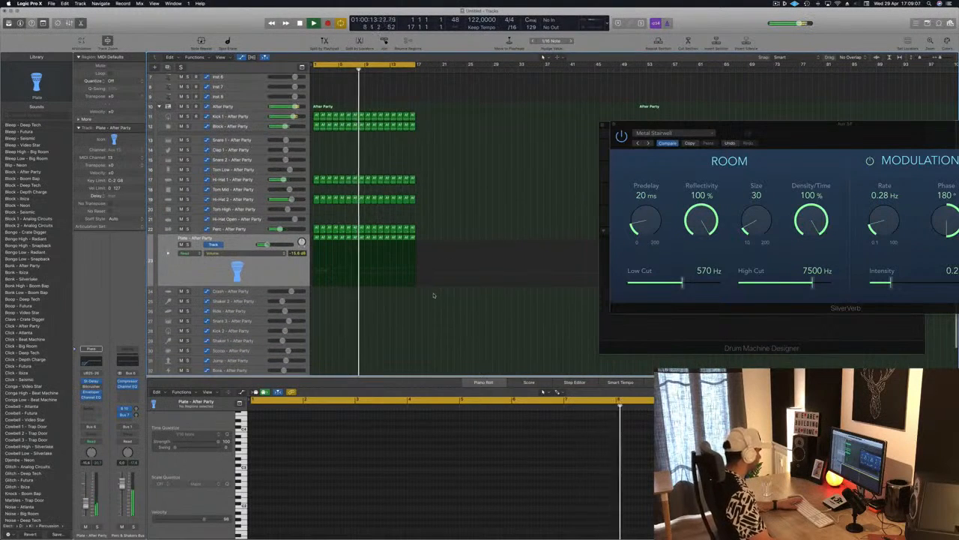
{"action": "scroll", "coordinate": [434, 296], "scroll_direction": "down", "scroll_amount": 2}
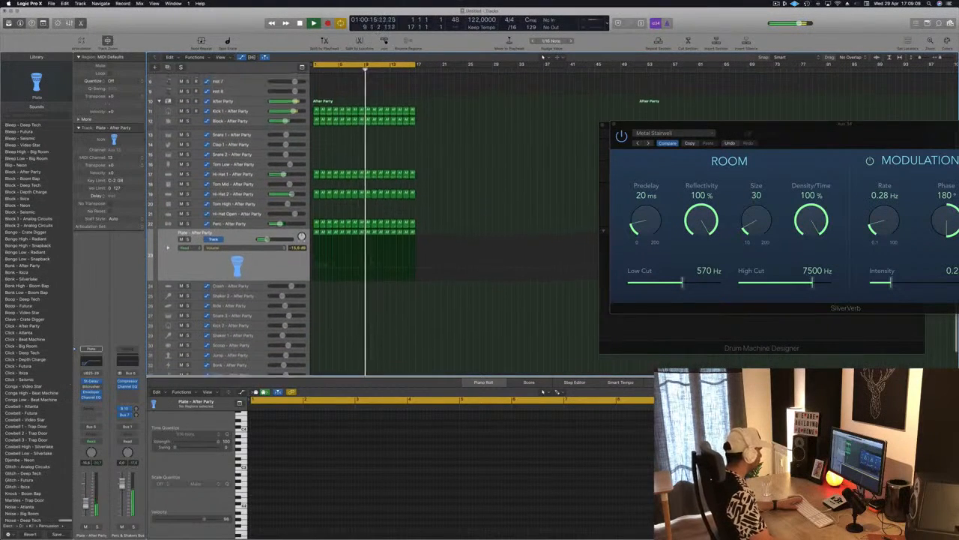
{"action": "scroll", "coordinate": [259, 336], "scroll_direction": "up", "scroll_amount": 2}
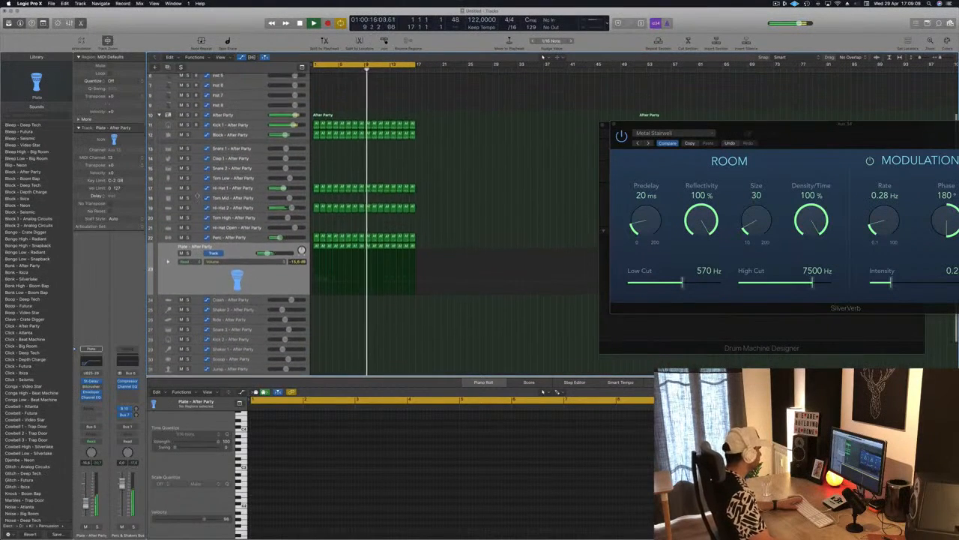
{"action": "left_click", "coordinate": [317, 189]}
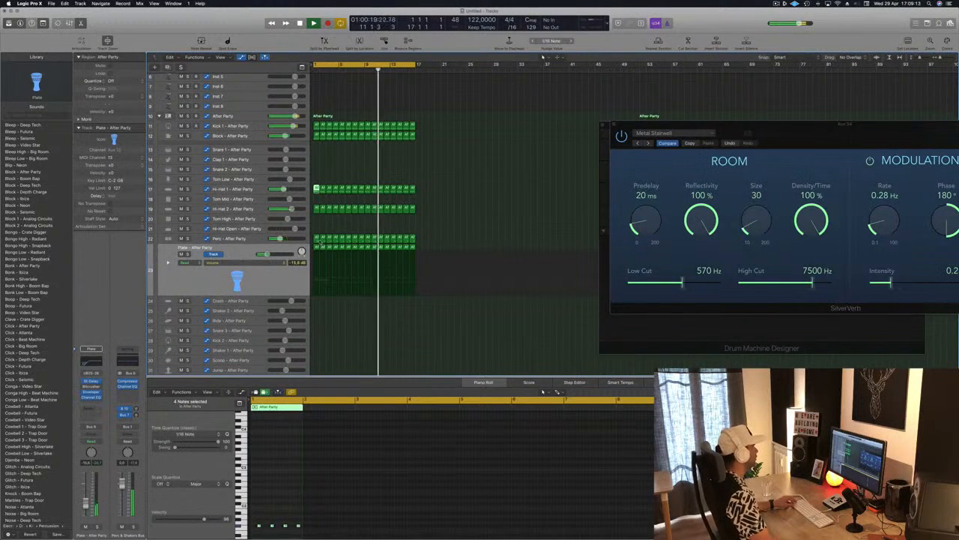
{"action": "left_click_drag", "start_coordinate": [317, 189], "coordinate": [317, 228]}
Step: Transpose the notes of the copied Hi-Hat Open region upward and lower the Hi-Hat Open track's volume
{"action": "key", "text": "e"}
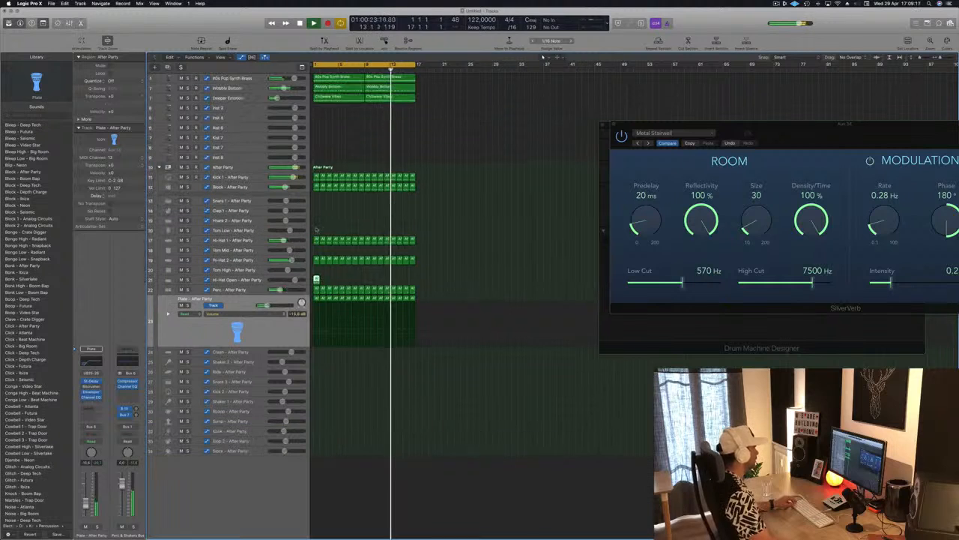
{"action": "key", "text": "e"}
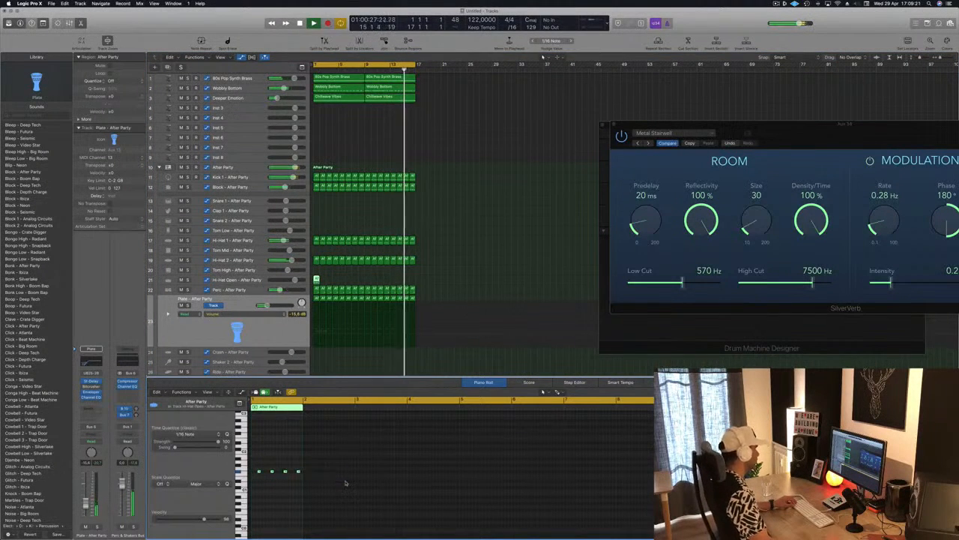
{"action": "key", "text": "alt+Up"}
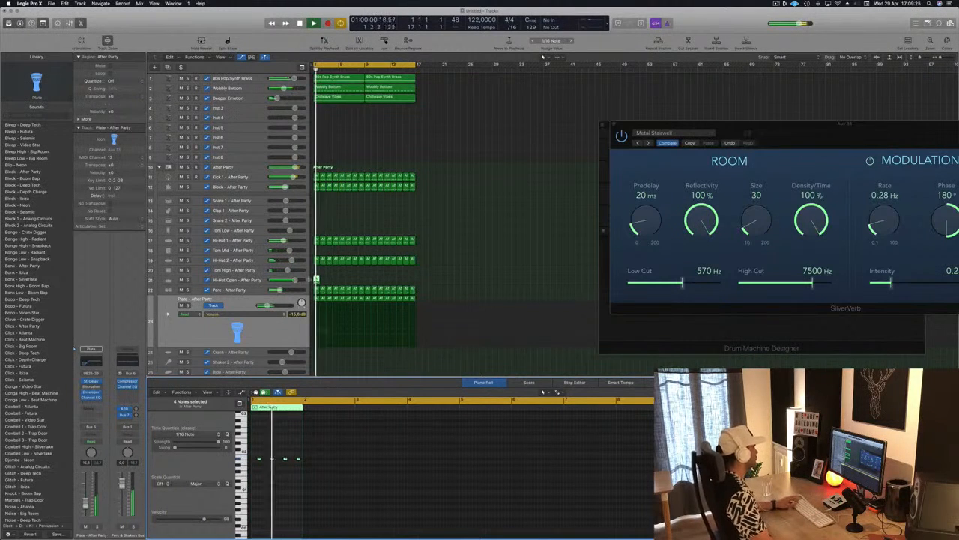
{"action": "left_click_drag", "start_coordinate": [295, 280], "coordinate": [288, 281]}
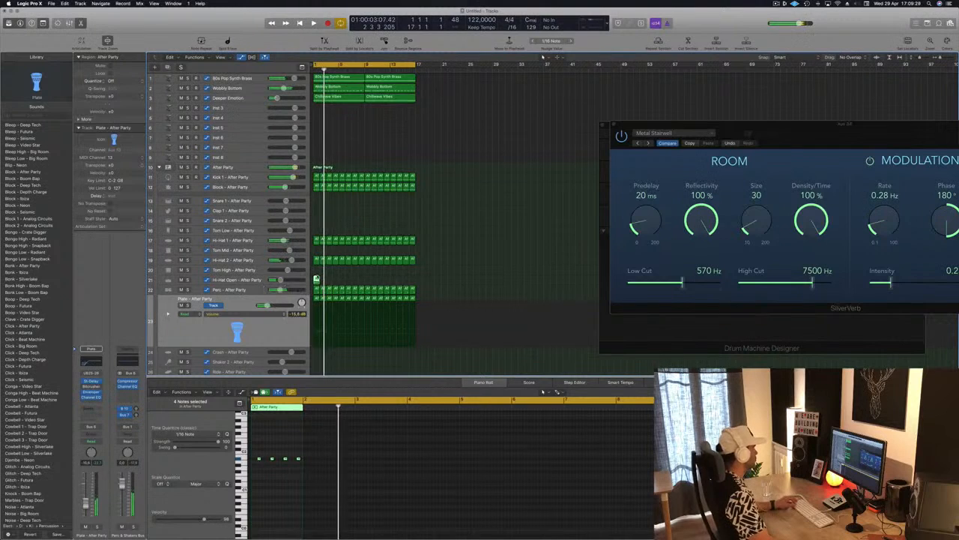
Step: Repeat the one-bar Hi-Hat Open region across the full 16-bar loop and play it from the start
{"action": "mouse_move", "coordinate": [332, 280]}
{"action": "left_mouse_down"}
{"action": "mouse_move", "coordinate": [317, 279]}
{"action": "mouse_move", "coordinate": [330, 283]}
{"action": "left_mouse_up"}
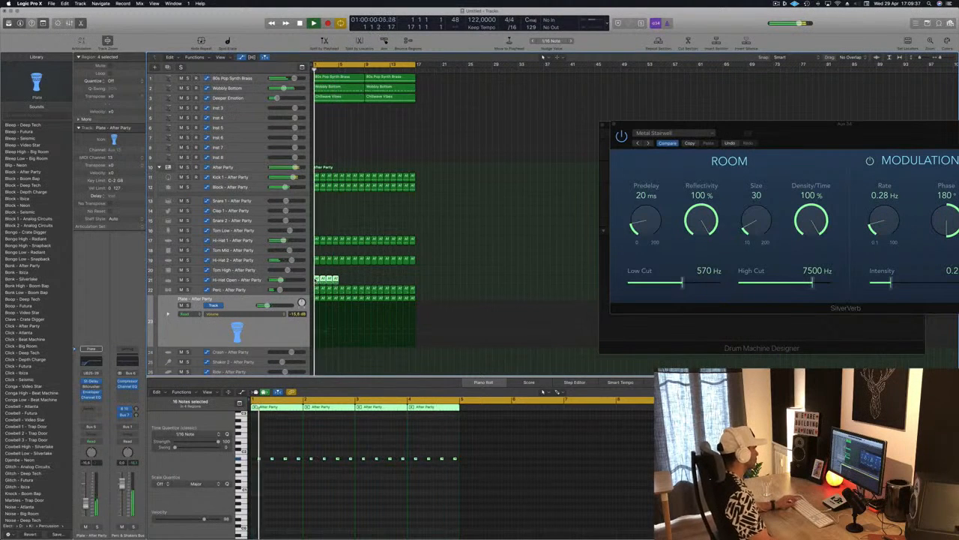
{"action": "left_click_drag", "start_coordinate": [330, 283], "coordinate": [370, 285]}
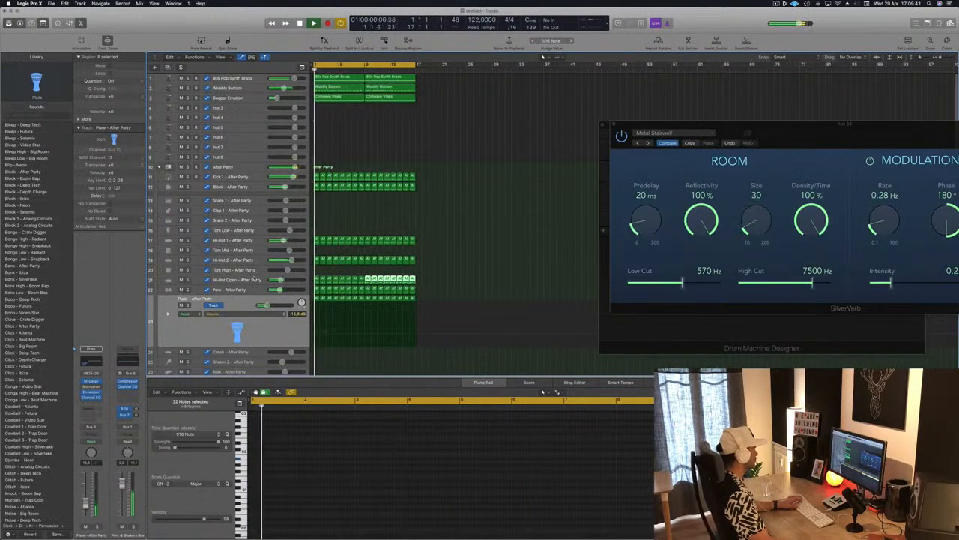
{"action": "key", "text": "Return"}
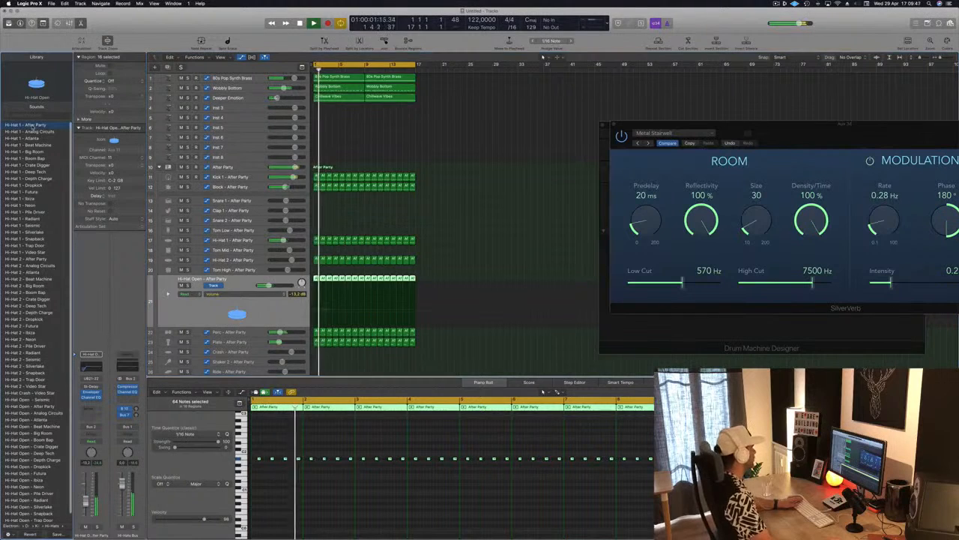
Step: Audition other hi-hat sounds on the Hi-Hat Open track during playback and load Hi-Hat Open - Deep Tech
{"action": "left_click", "coordinate": [30, 125]}
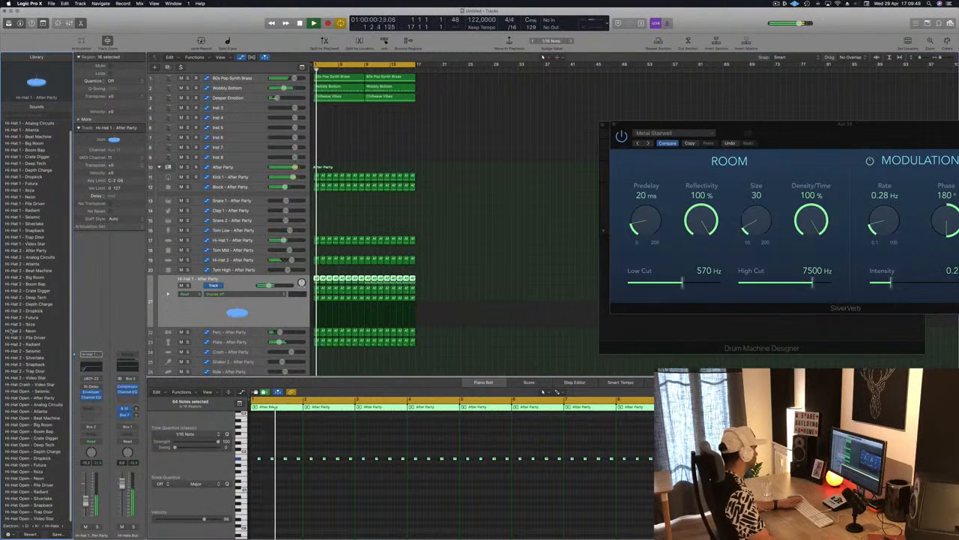
{"action": "left_click", "coordinate": [36, 390]}
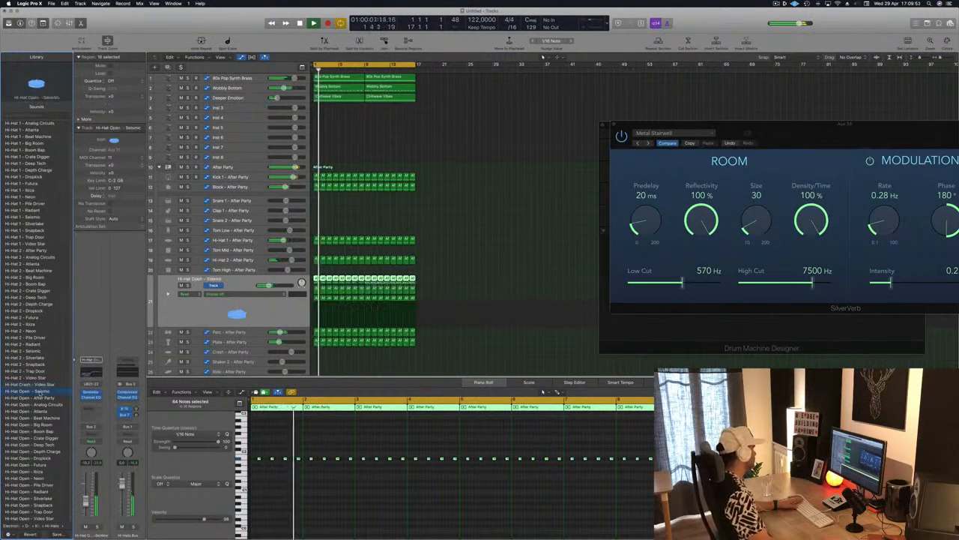
{"action": "left_click", "coordinate": [36, 398]}
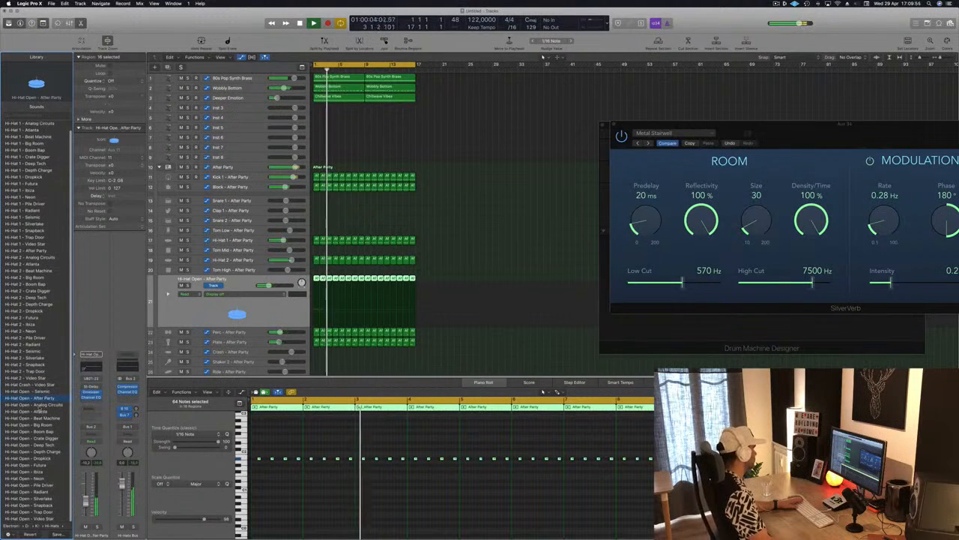
{"action": "left_click", "coordinate": [36, 404]}
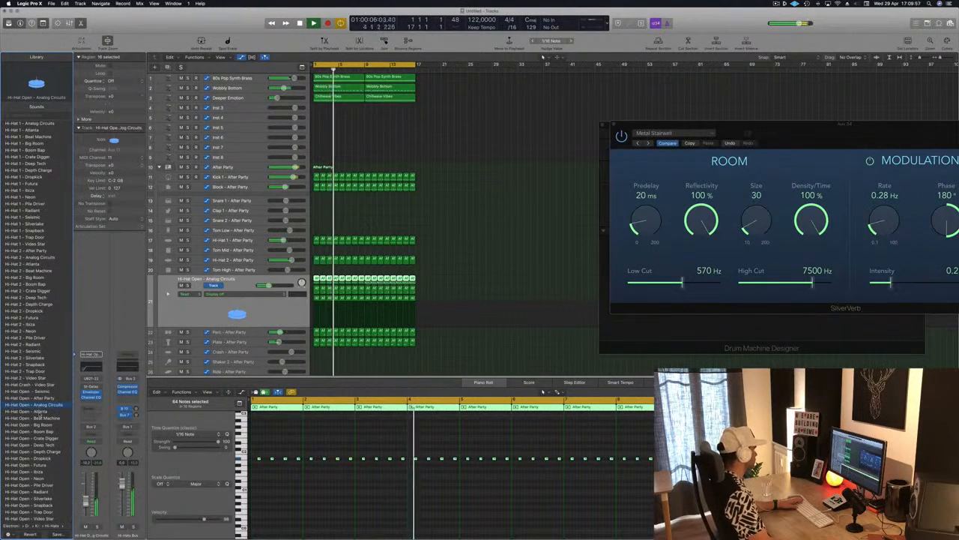
{"action": "left_click", "coordinate": [36, 412]}
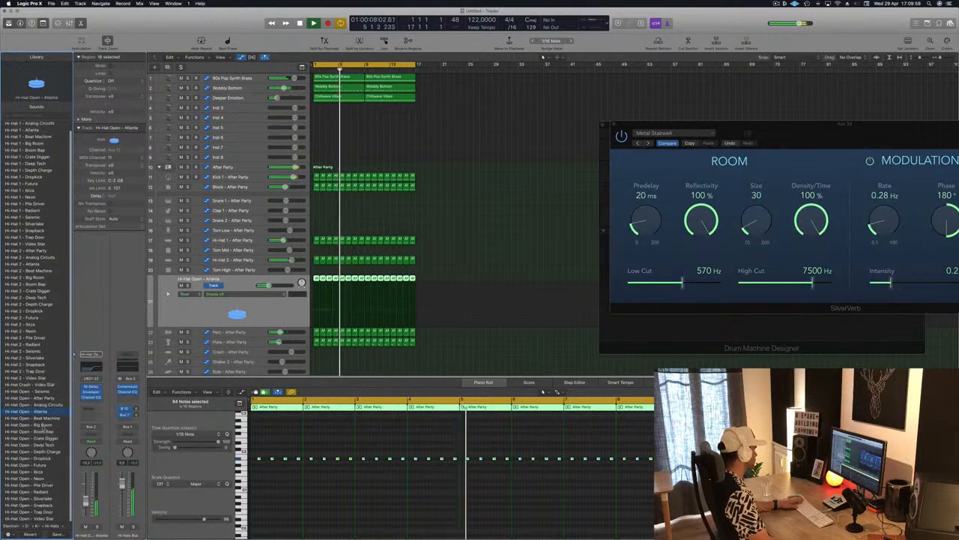
{"action": "left_click", "coordinate": [45, 432]}
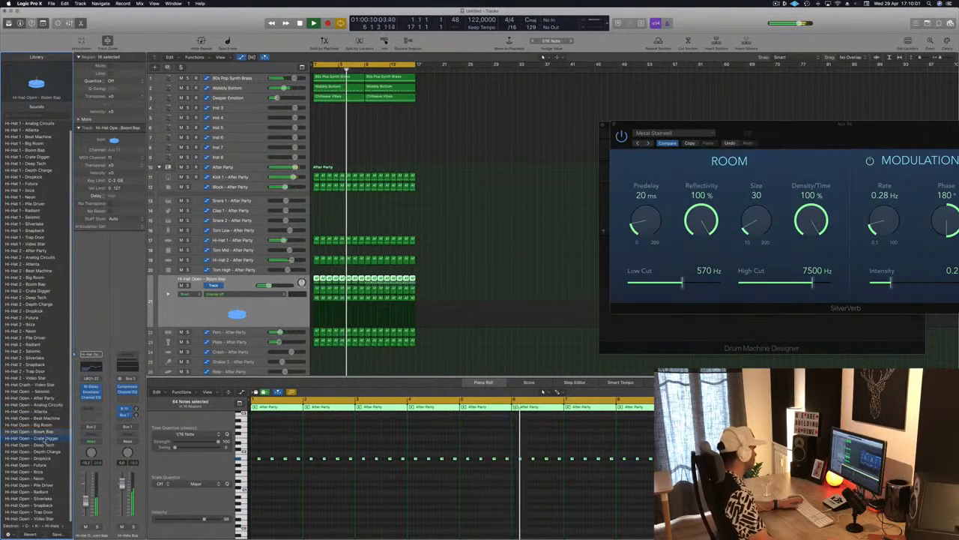
{"action": "left_click", "coordinate": [43, 439]}
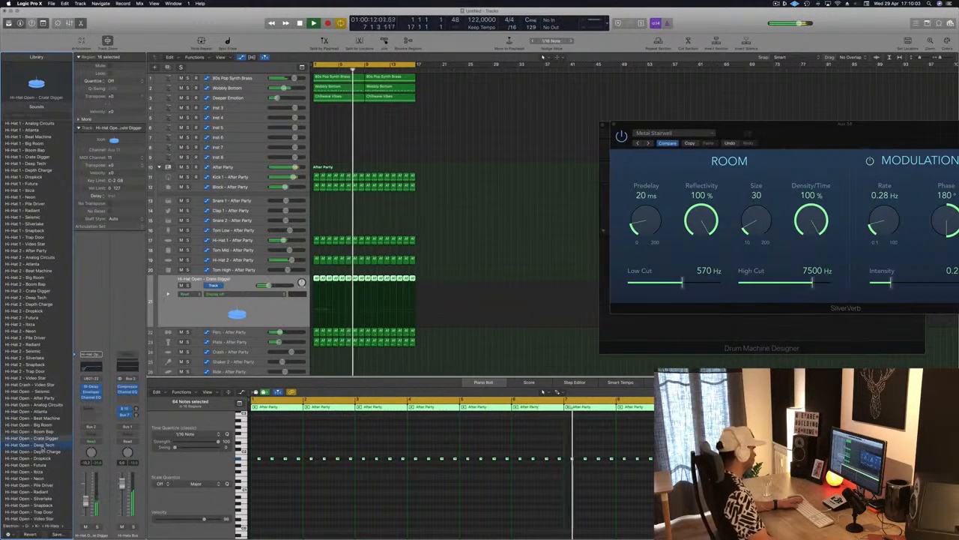
{"action": "left_click", "coordinate": [44, 446]}
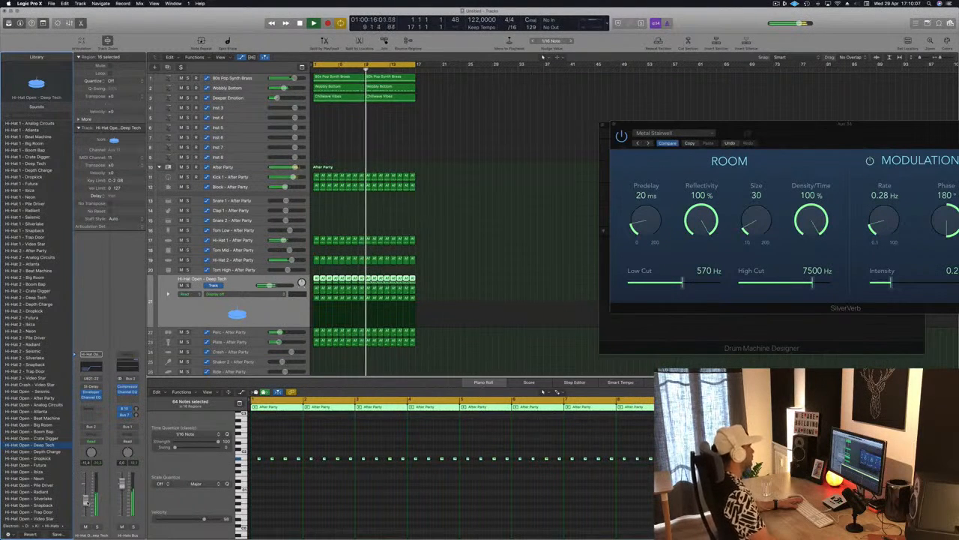
{"action": "left_click", "coordinate": [452, 294]}
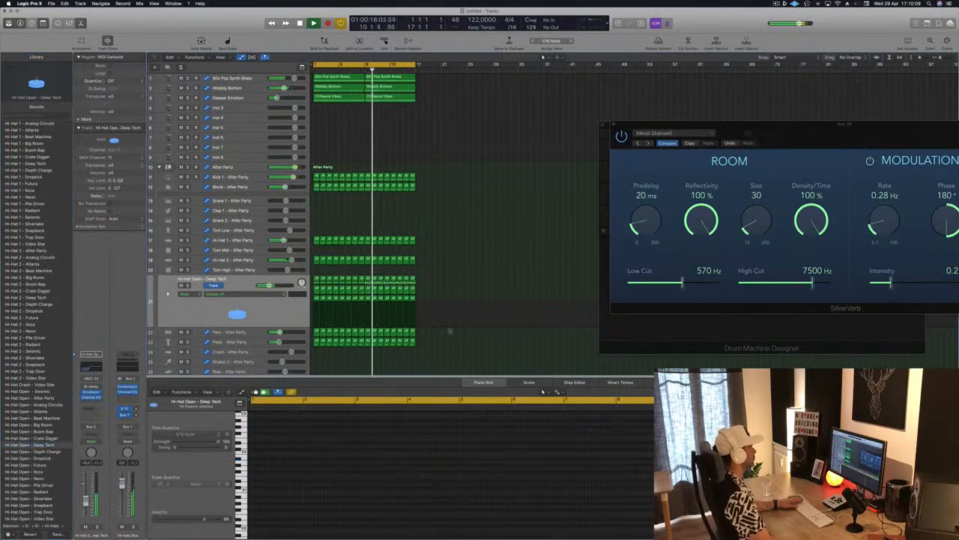
Step: Save the project as a package in the Logic folder under an EP095 name and resume playback
{"action": "key", "text": "super+s"}
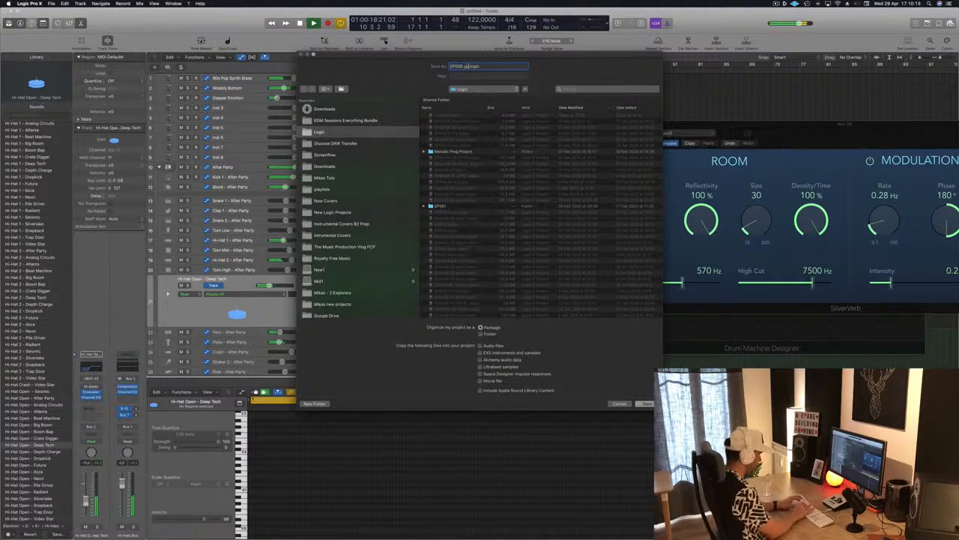
{"action": "key", "text": "Return"}
{"action": "key", "text": "Return"}
{"action": "key", "text": "space"}
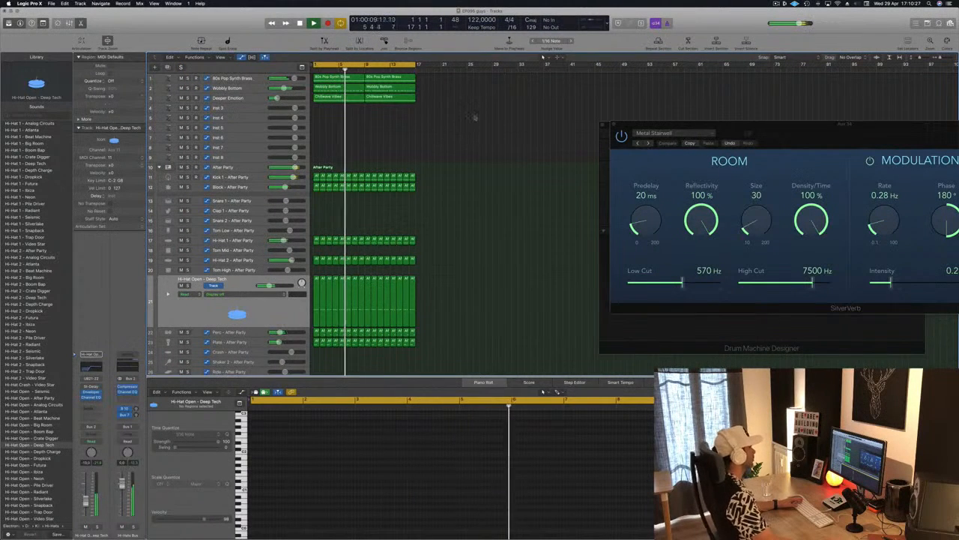
Step: Copy the first 80s Pop Synth Brass region onto the Inst 3 track at bar 1
{"action": "left_click", "coordinate": [336, 97]}
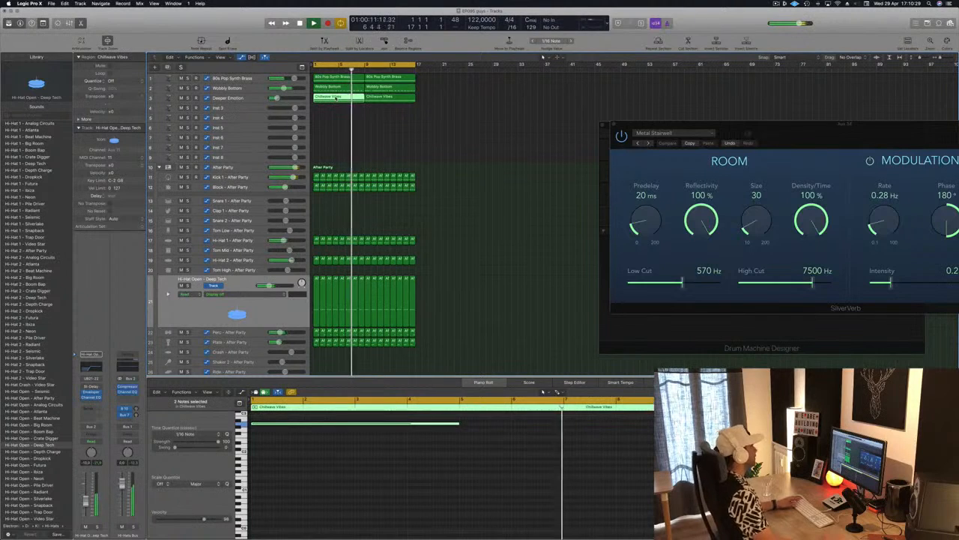
{"action": "left_click", "coordinate": [346, 79]}
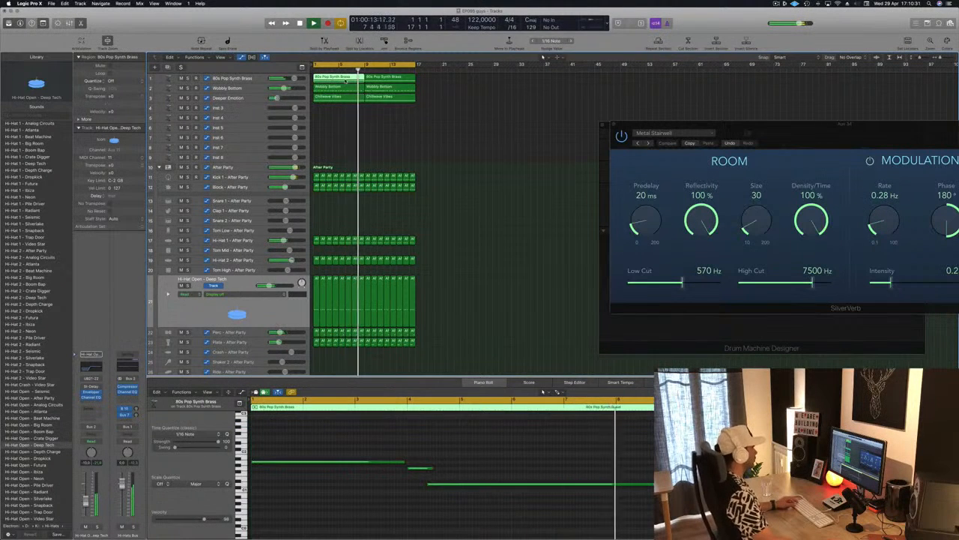
{"action": "left_click_drag", "start_coordinate": [346, 81], "coordinate": [343, 116]}
Step: Move the second and third notes of the copied brass region to bar 1 so all three notes start together
{"action": "left_click", "coordinate": [416, 469]}
{"action": "left_click_drag", "start_coordinate": [411, 470], "coordinate": [253, 470]}
{"action": "left_click_drag", "start_coordinate": [450, 486], "coordinate": [273, 486]}
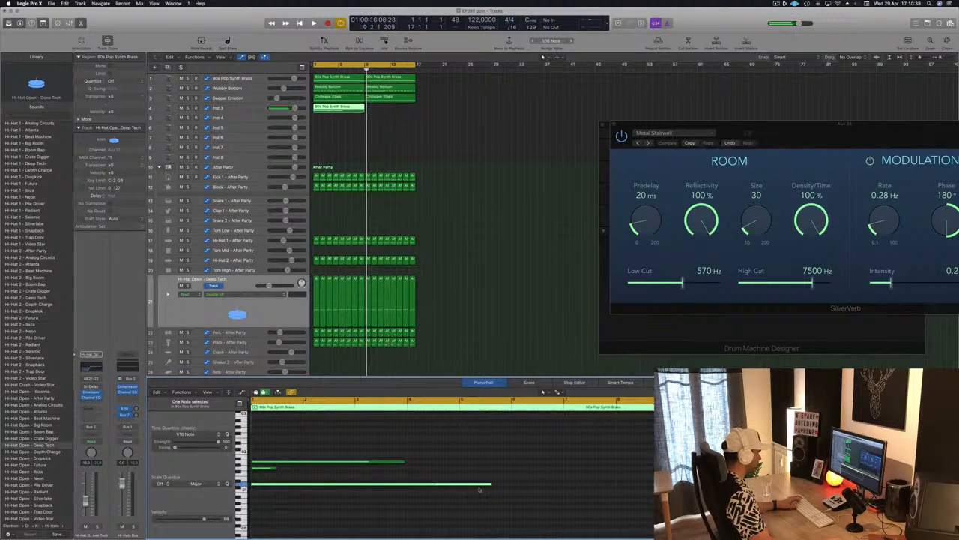
Step: Shorten the three stacked notes to about two beats each and move the chord to bar 2
{"action": "left_click_drag", "start_coordinate": [491, 485], "coordinate": [275, 487]}
{"action": "left_click_drag", "start_coordinate": [403, 463], "coordinate": [277, 466]}
{"action": "key", "text": "super+a"}
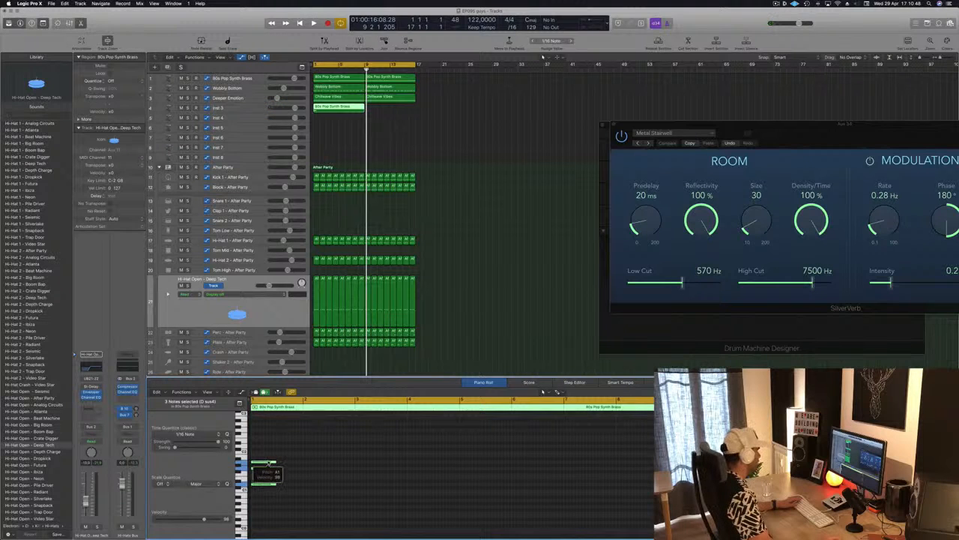
{"action": "key", "text": "space"}
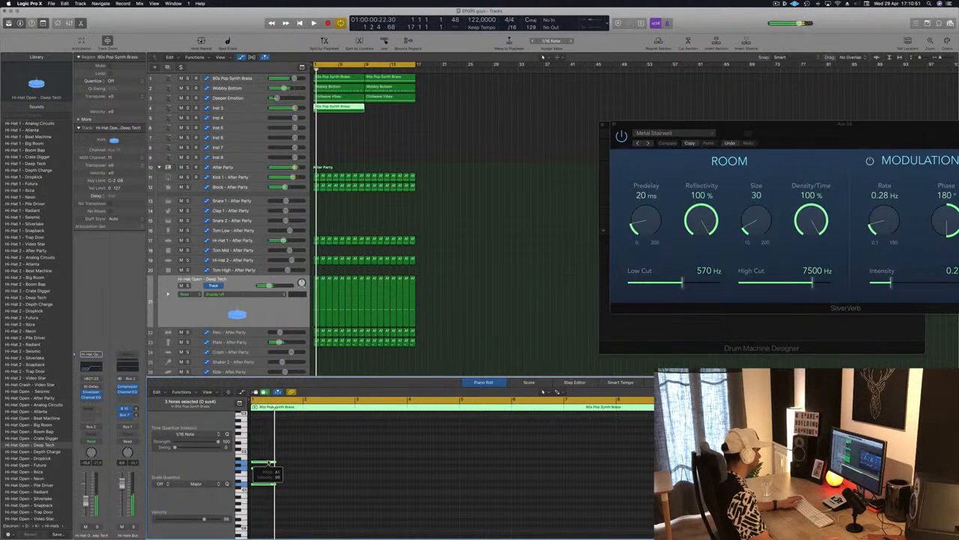
{"action": "left_click_drag", "start_coordinate": [269, 463], "coordinate": [318, 464]}
Step: Lower the Inst 3 track's volume to -34.0 dB and open its Alchemy instrument during playback
{"action": "left_click", "coordinate": [248, 107]}
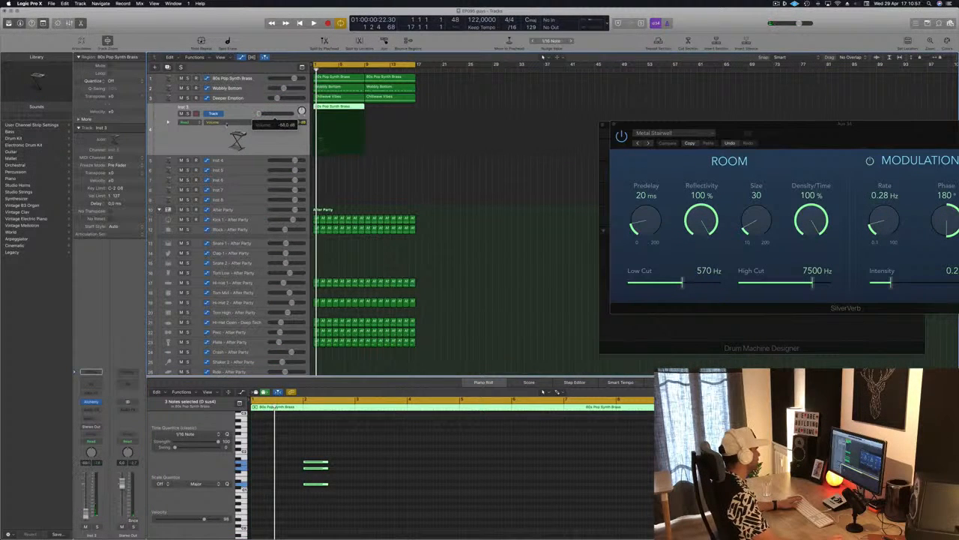
{"action": "key", "text": "space"}
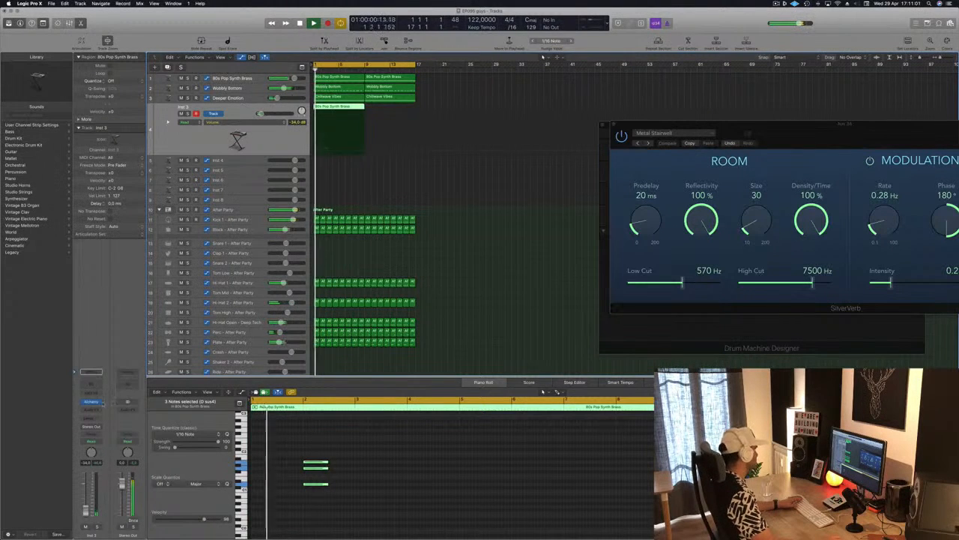
{"action": "left_click", "coordinate": [93, 403]}
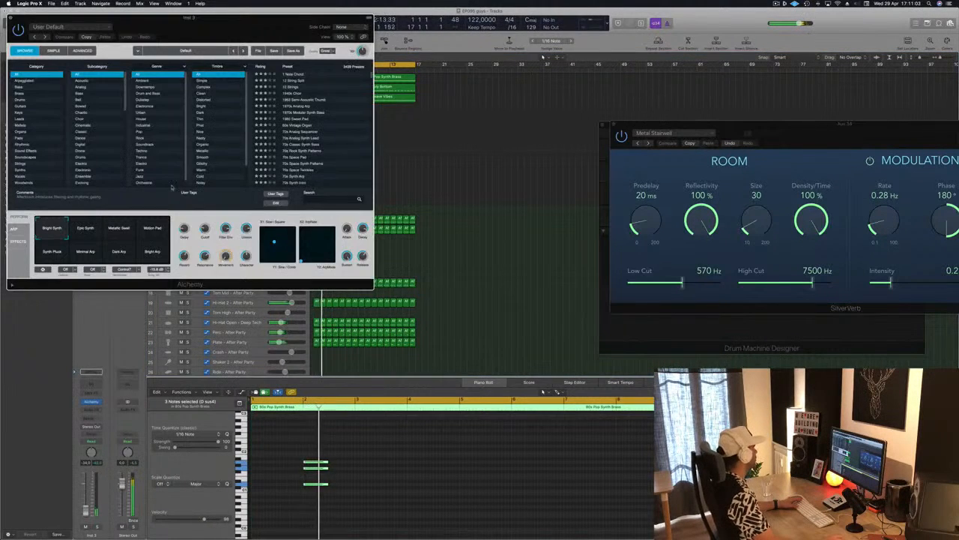
{"action": "left_click_drag", "start_coordinate": [212, 32], "coordinate": [473, 136]}
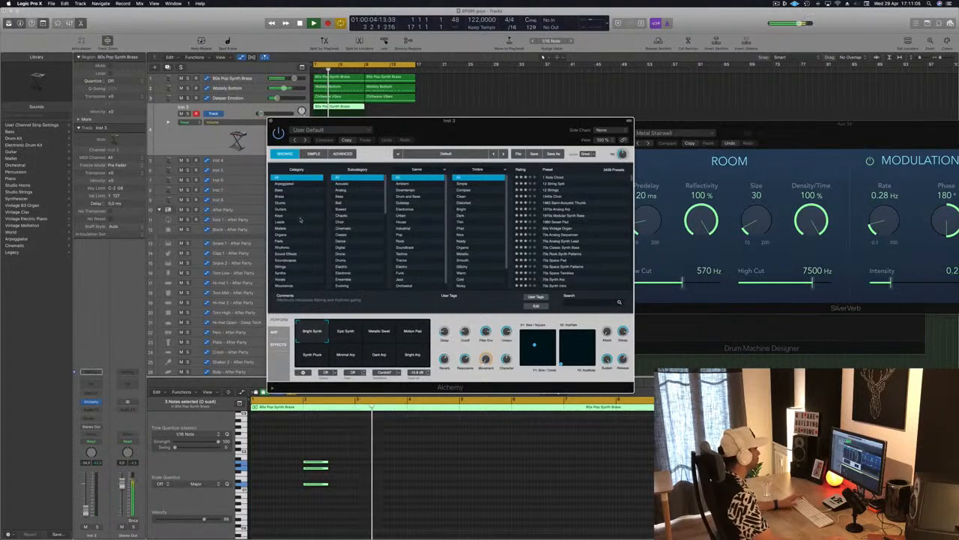
Step: Load the Antarctic Sun preset from Alchemy's Keys category and set the track's volume to -8.2 dB
{"action": "left_click", "coordinate": [280, 216]}
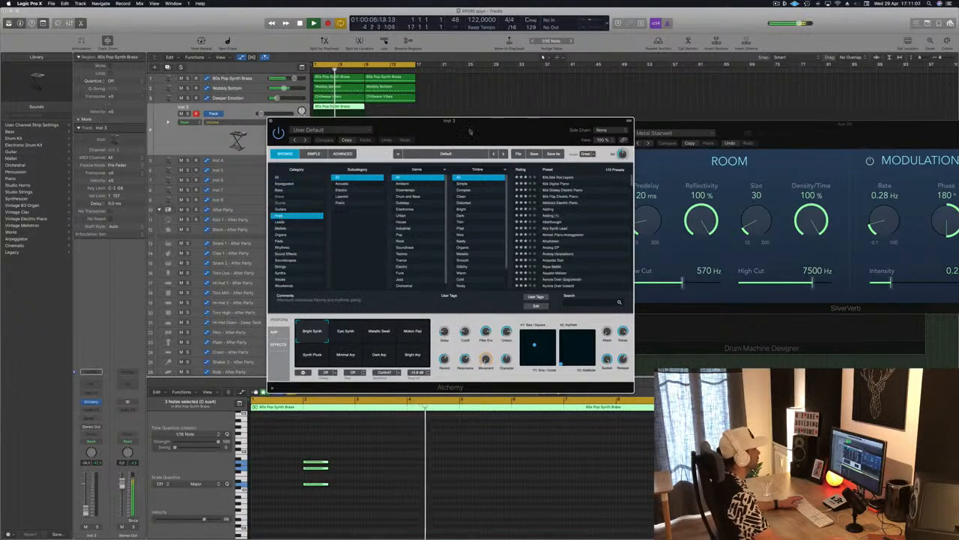
{"action": "left_click_drag", "start_coordinate": [467, 135], "coordinate": [579, 146]}
{"action": "left_click", "coordinate": [665, 272]}
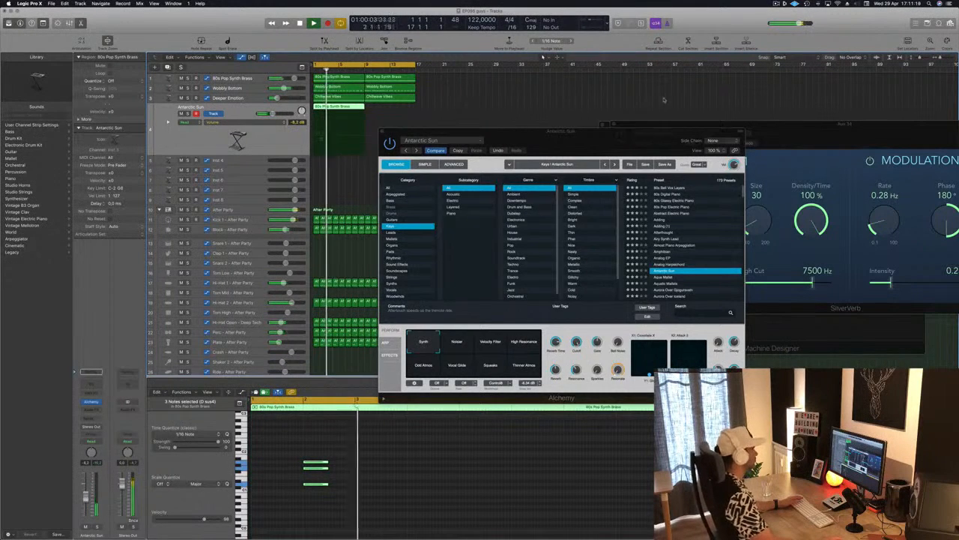
{"action": "left_click_drag", "start_coordinate": [526, 138], "coordinate": [777, 96]}
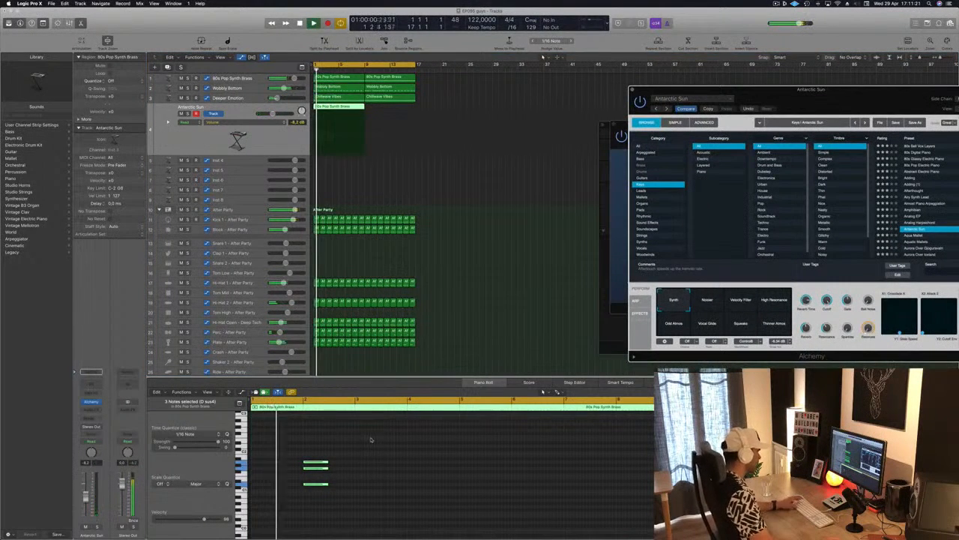
Step: Copy the three-note chord from bar 2 to bar 5 in the Antarctic Sun track's region
{"action": "left_click_drag", "start_coordinate": [370, 439], "coordinate": [321, 486]}
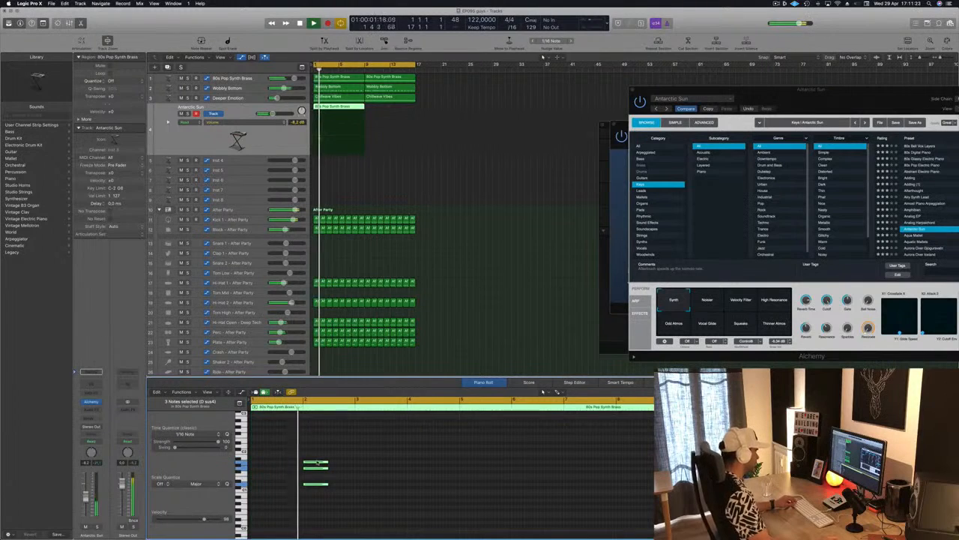
{"action": "left_click_drag", "start_coordinate": [314, 465], "coordinate": [415, 460]}
{"action": "key", "text": "Return"}
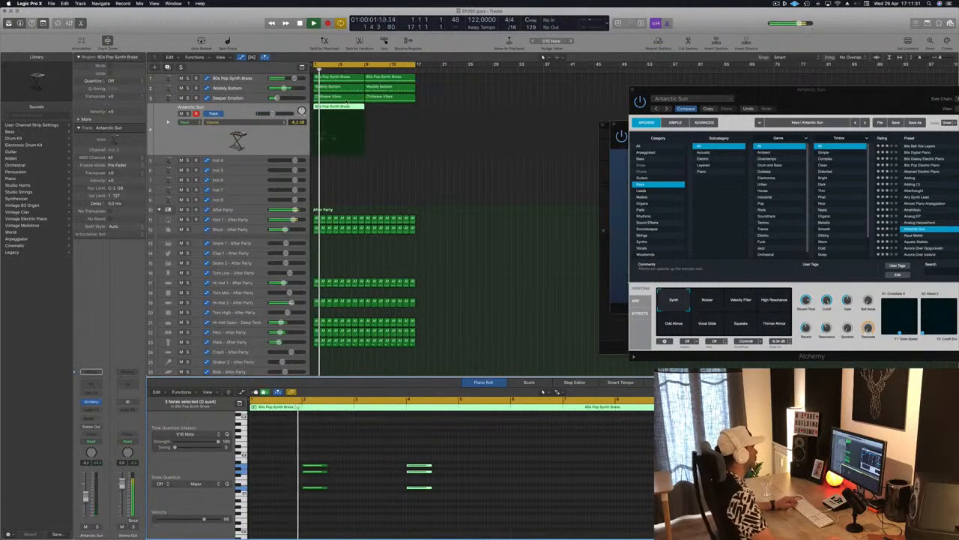
{"action": "left_click_drag", "start_coordinate": [836, 91], "coordinate": [717, 90]}
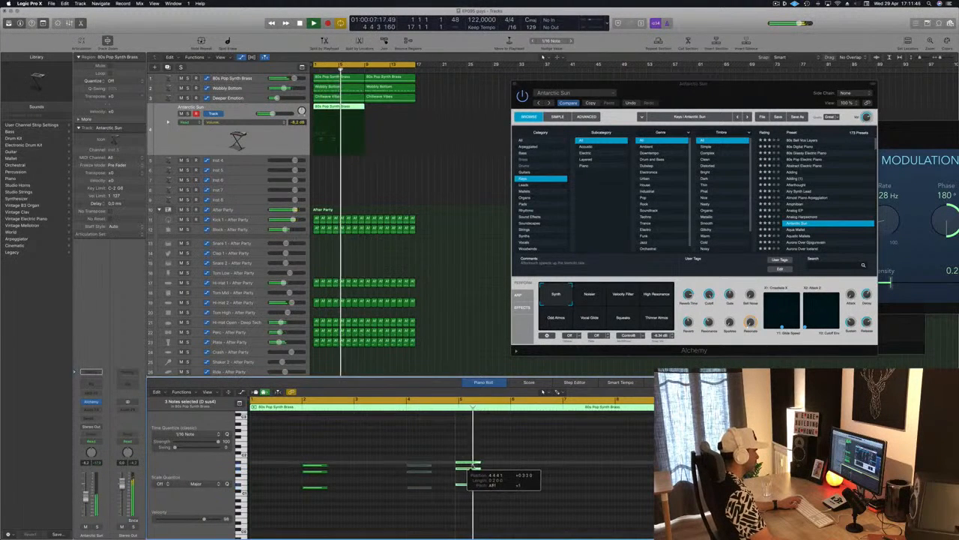
{"action": "left_click_drag", "start_coordinate": [424, 472], "coordinate": [477, 467]}
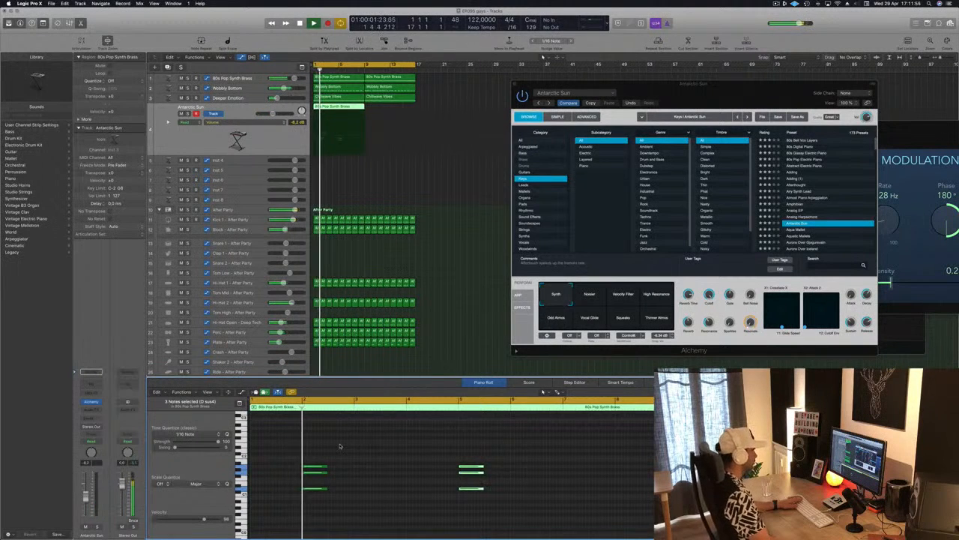
Step: Audition Alchemy's Bell Keys preset from the start of the loop, then load Bottle Bells instead
{"action": "key", "text": "Return"}
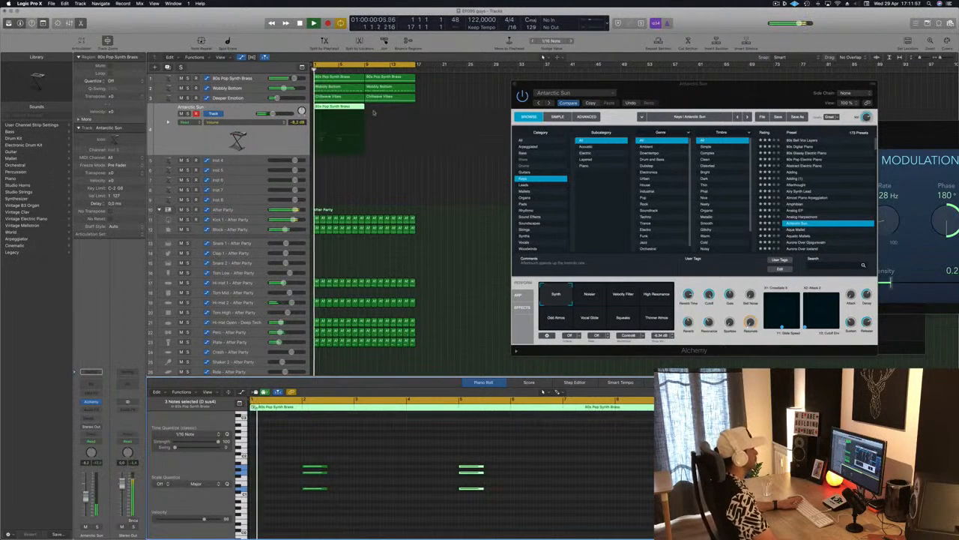
{"action": "scroll", "coordinate": [809, 225], "scroll_direction": "down", "scroll_amount": 3}
{"action": "left_click", "coordinate": [810, 217]}
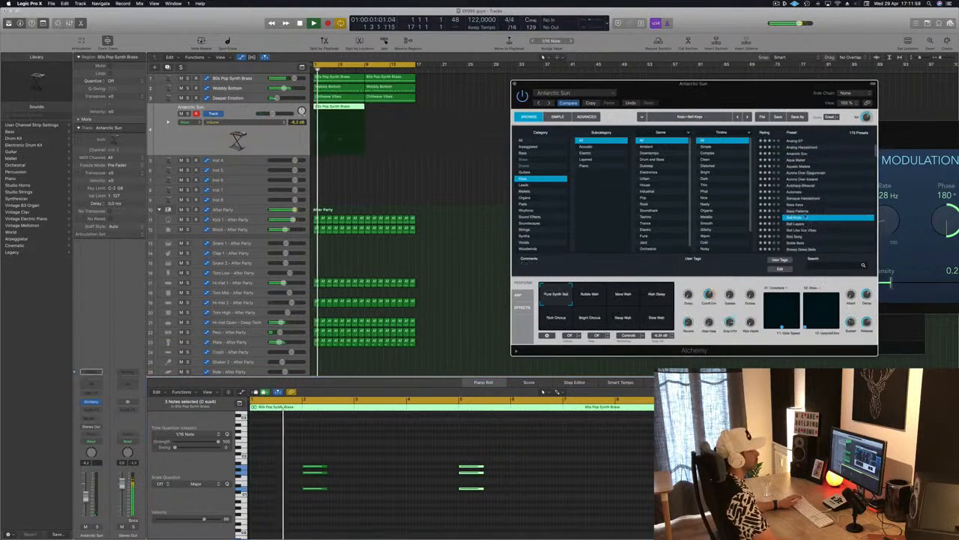
{"action": "scroll", "coordinate": [817, 209], "scroll_direction": "down", "scroll_amount": 3}
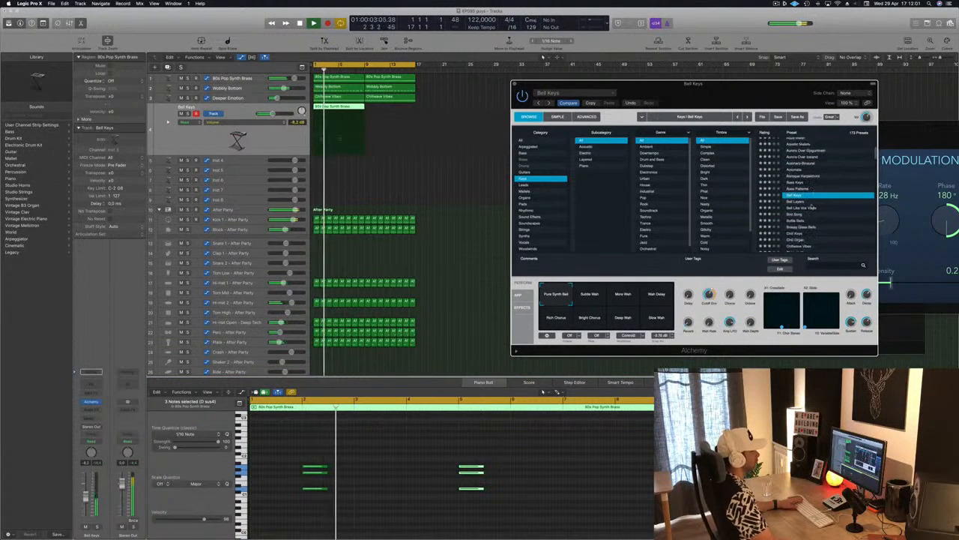
{"action": "key", "text": "Return"}
{"action": "left_click", "coordinate": [797, 213]}
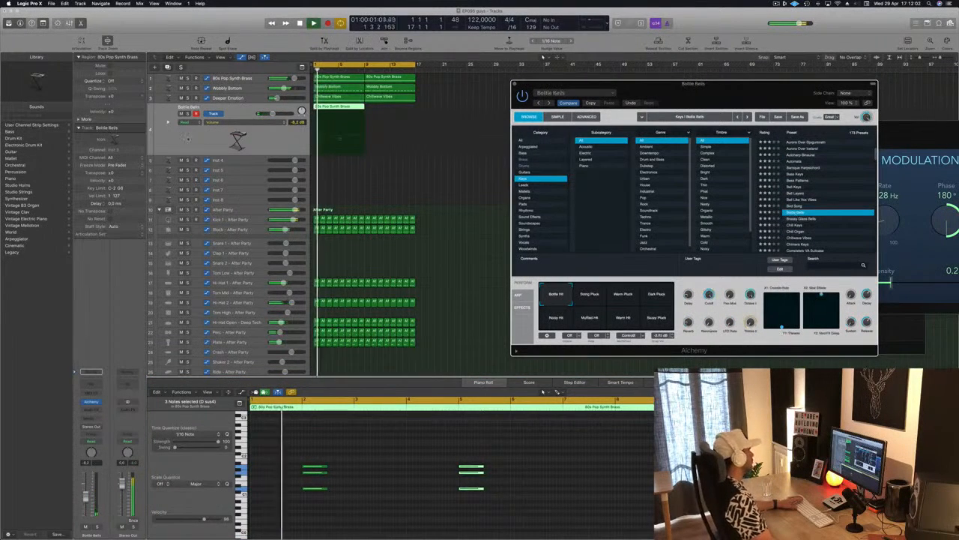
Step: Add a send to Bus 13 on the Bottle Bells track and restart playback from the beginning of the loop
{"action": "left_click", "coordinate": [84, 418]}
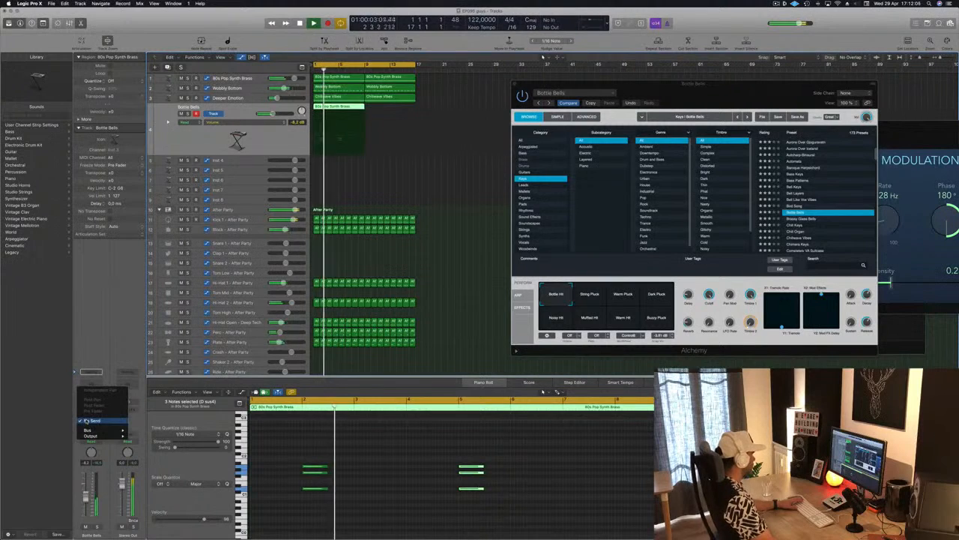
{"action": "mouse_move", "coordinate": [87, 430]}
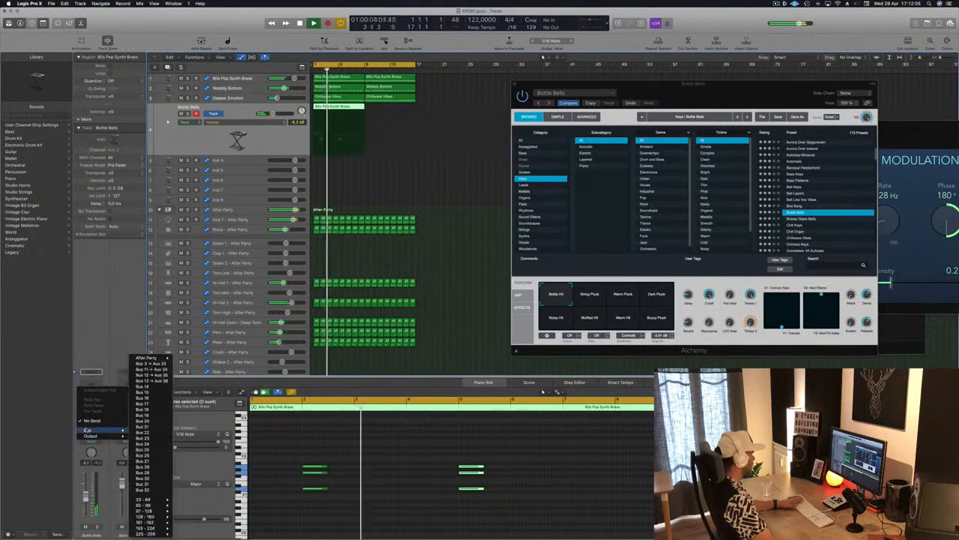
{"action": "left_click", "coordinate": [150, 381]}
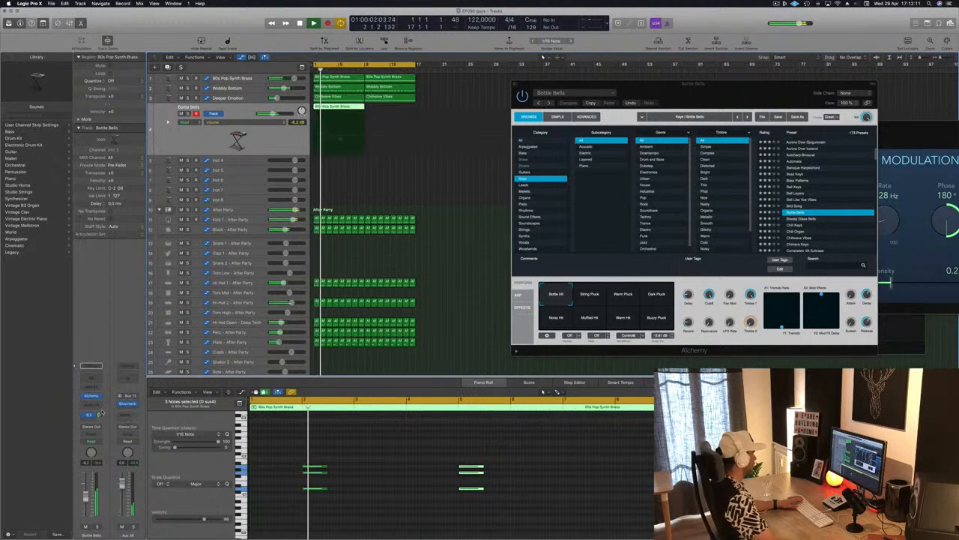
{"action": "key", "text": "Return"}
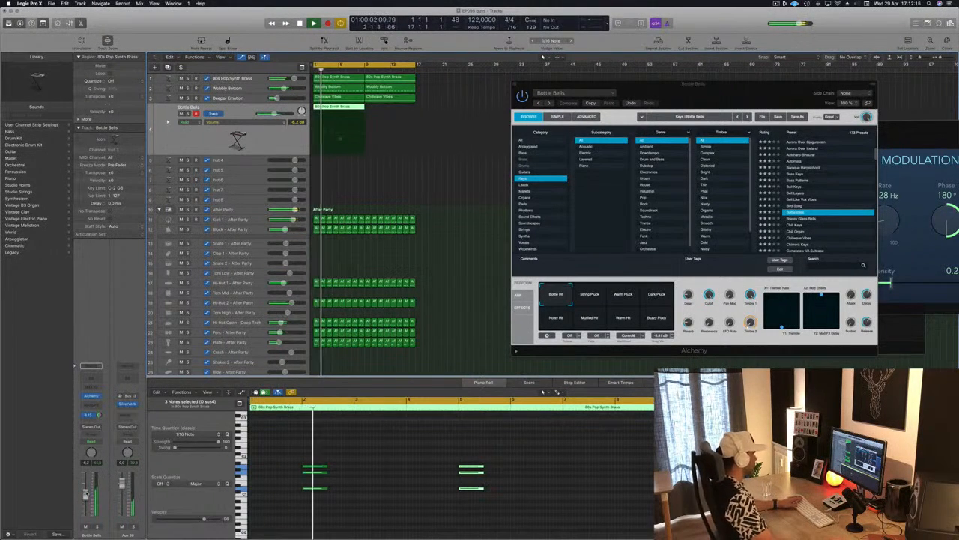
Step: Audition Alchemy's Chillwave Vibes and Cyclical Waves presets on the chord track during playback
{"action": "scroll", "coordinate": [806, 194], "scroll_direction": "down", "scroll_amount": 5}
{"action": "left_click", "coordinate": [805, 191]}
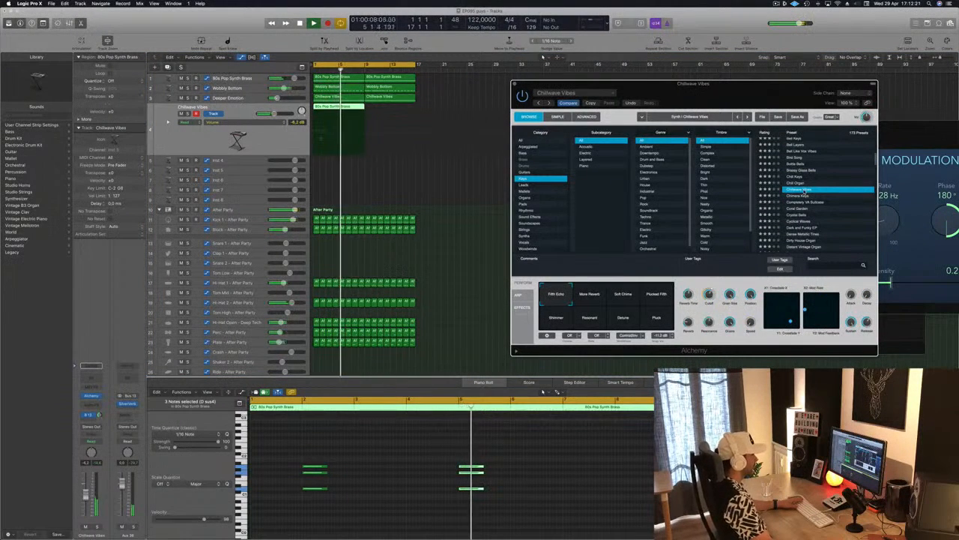
{"action": "scroll", "coordinate": [806, 215], "scroll_direction": "down", "scroll_amount": 2}
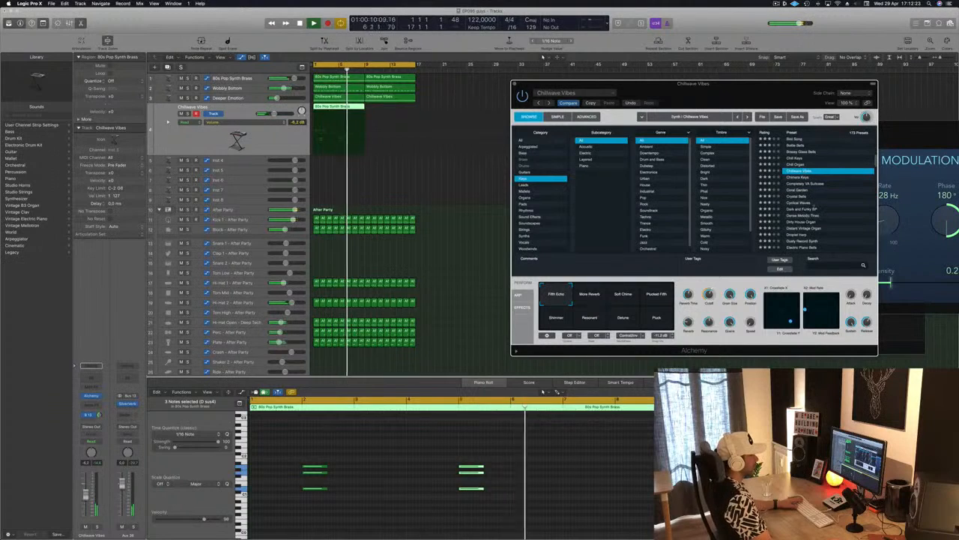
{"action": "left_click", "coordinate": [798, 202]}
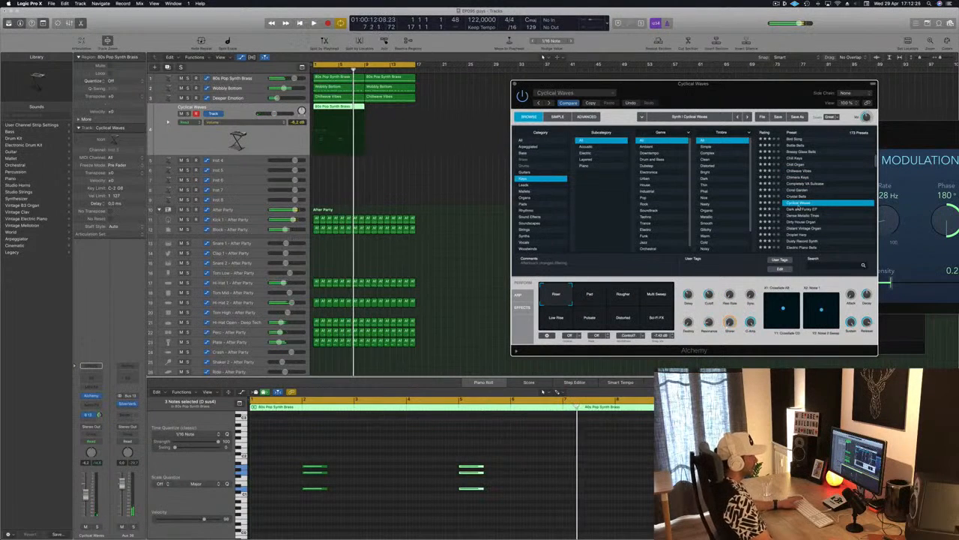
{"action": "scroll", "coordinate": [806, 209], "scroll_direction": "down", "scroll_amount": 2}
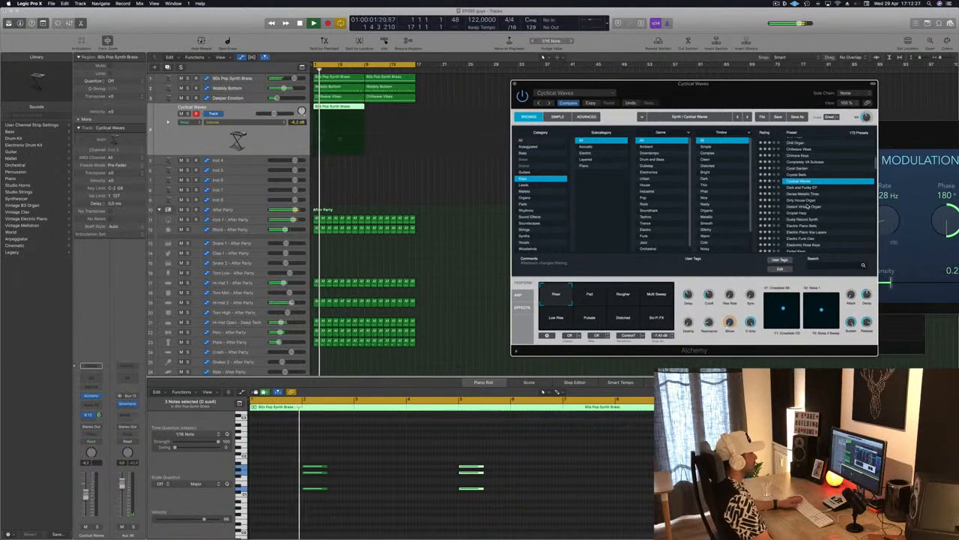
{"action": "scroll", "coordinate": [807, 207], "scroll_direction": "down", "scroll_amount": 2}
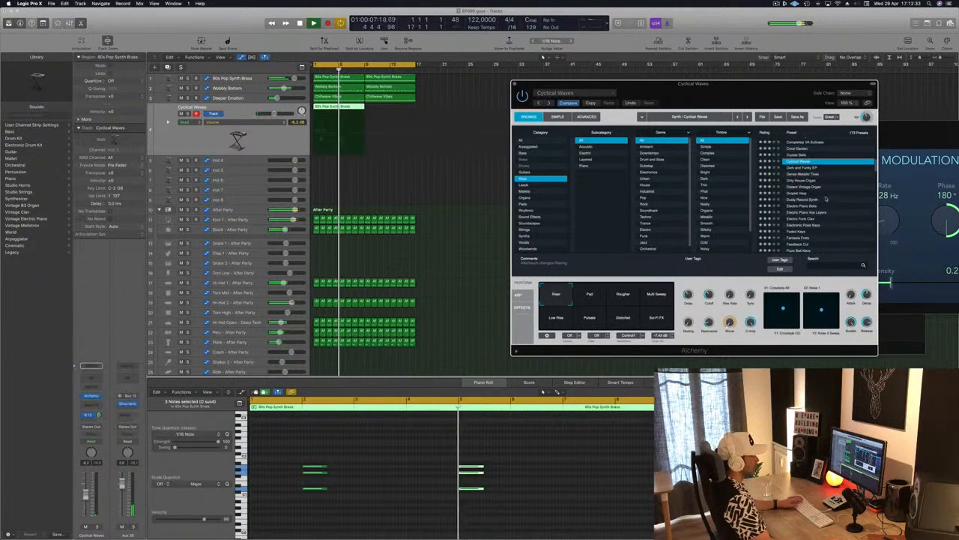
{"action": "scroll", "coordinate": [834, 200], "scroll_direction": "down", "scroll_amount": 2}
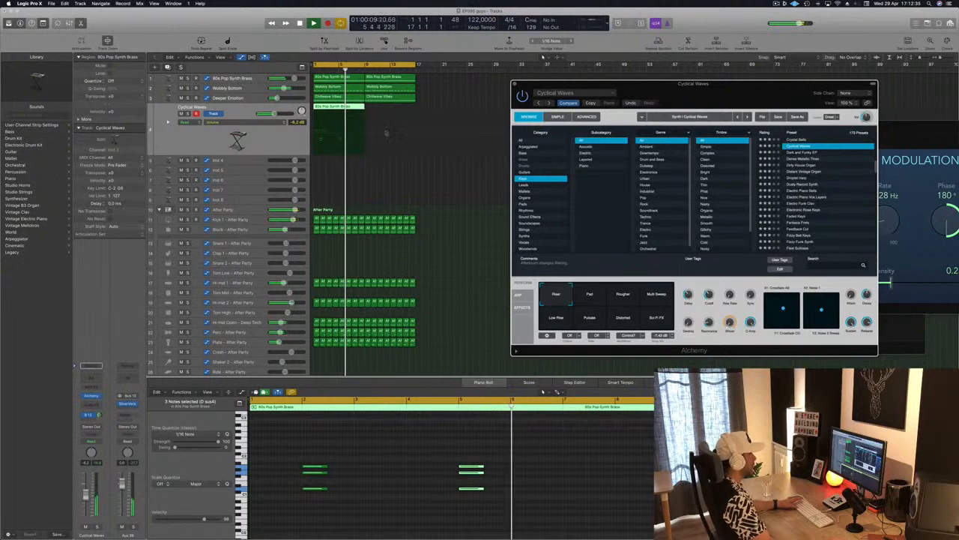
Step: Copy the chord track's region to bar 9 and audition the FM Light Electric Piano and Four Walls presets
{"action": "left_click_drag", "start_coordinate": [345, 111], "coordinate": [396, 112]}
{"action": "scroll", "coordinate": [793, 214], "scroll_direction": "down", "scroll_amount": 6}
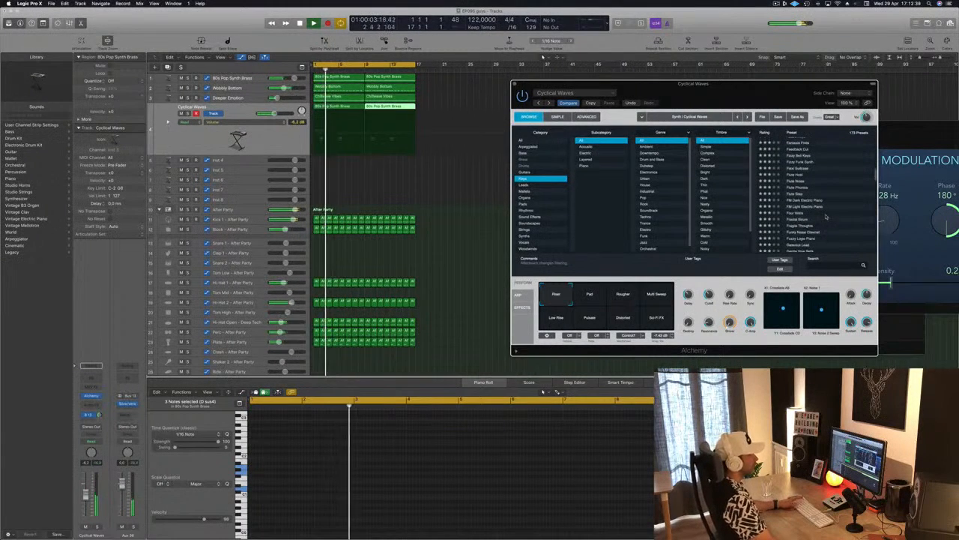
{"action": "left_click", "coordinate": [793, 206]}
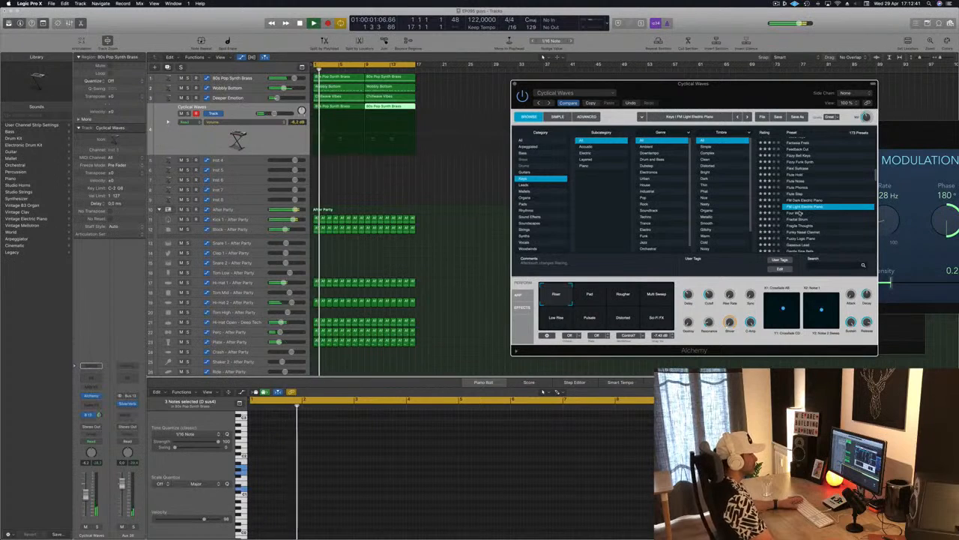
{"action": "left_click", "coordinate": [794, 213]}
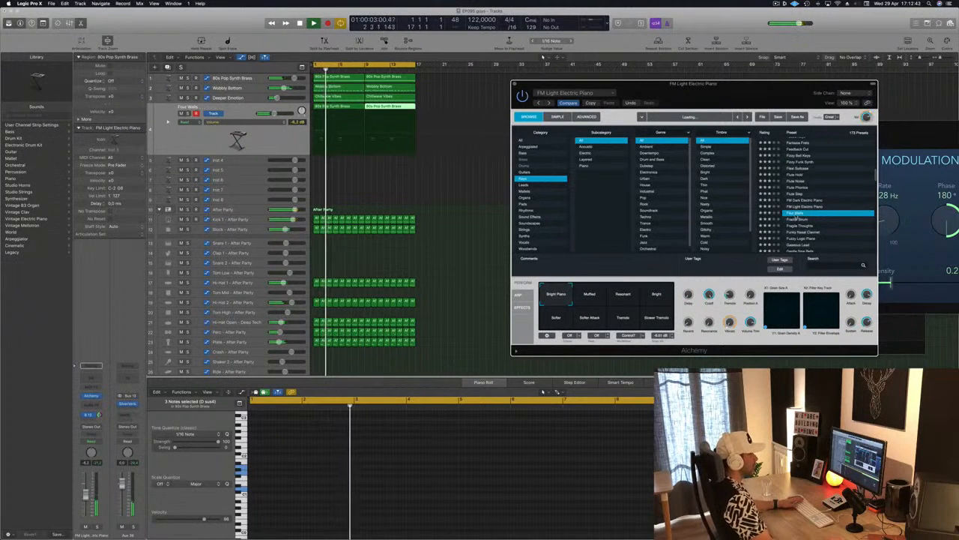
Step: Filter Alchemy's Keys presets by the Mysterious timbre and load Flute Step
{"action": "scroll", "coordinate": [718, 213], "scroll_direction": "down", "scroll_amount": 2}
{"action": "scroll", "coordinate": [719, 213], "scroll_direction": "down", "scroll_amount": 1}
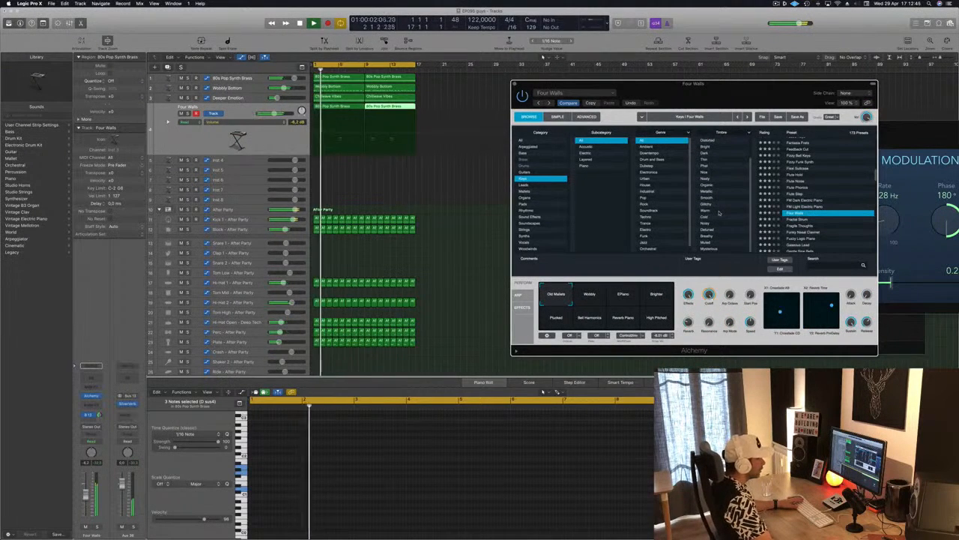
{"action": "left_click", "coordinate": [716, 248]}
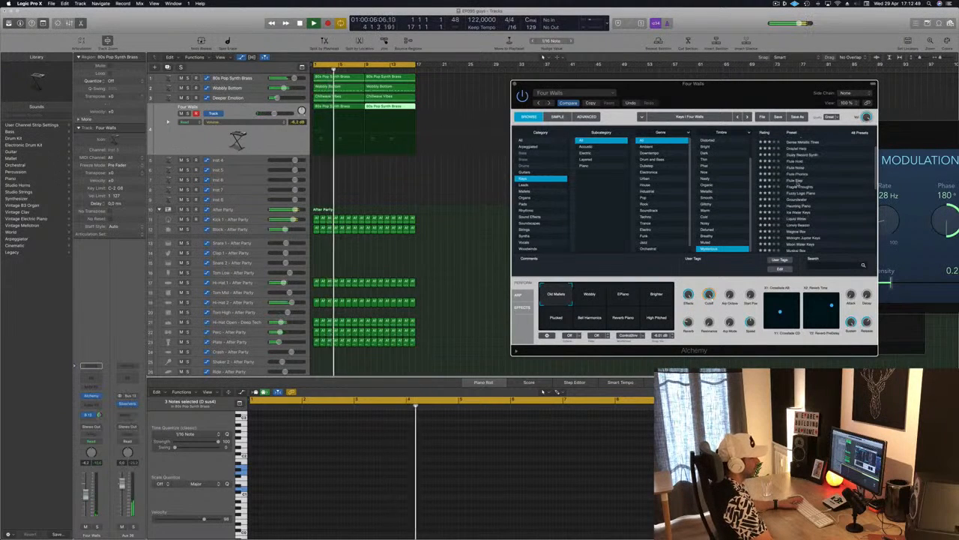
{"action": "left_click", "coordinate": [797, 182]}
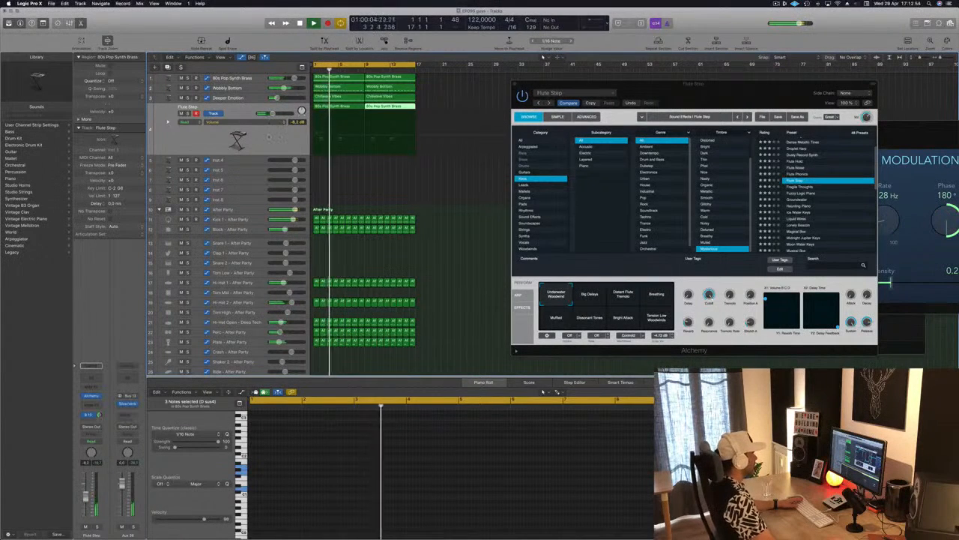
Step: Transpose all notes in both of the Flute Step track's regions up one octave
{"action": "left_click", "coordinate": [270, 137]}
{"action": "left_click", "coordinate": [374, 502]}
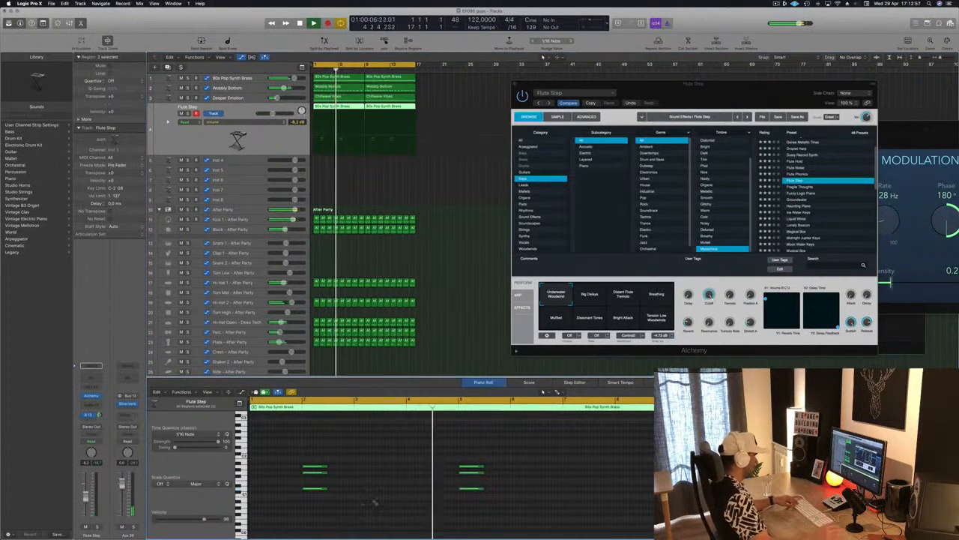
{"action": "key", "text": "super+a"}
{"action": "key", "text": "alt+shift+Up"}
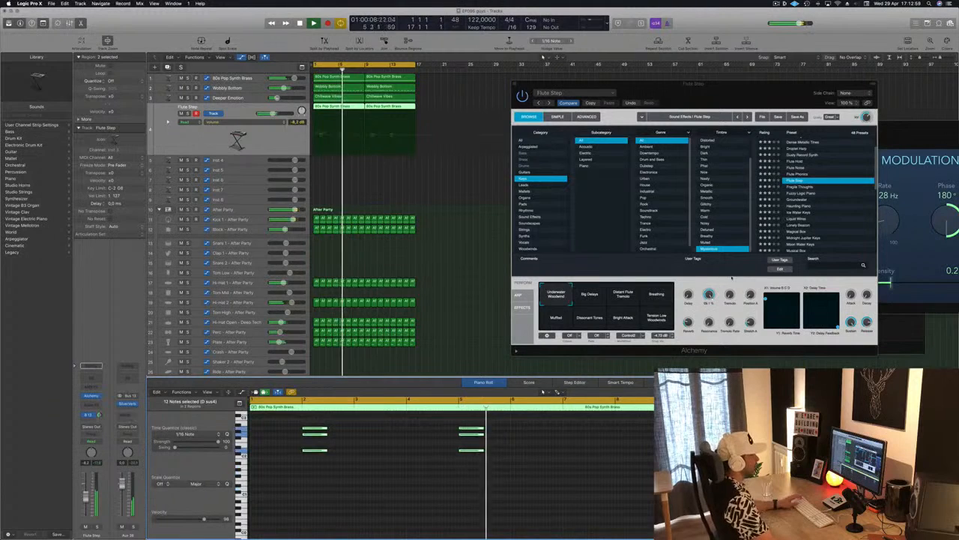
Step: Audition the Fragile Thoughts preset and delete the three-note chord at bar 5
{"action": "left_click", "coordinate": [802, 187]}
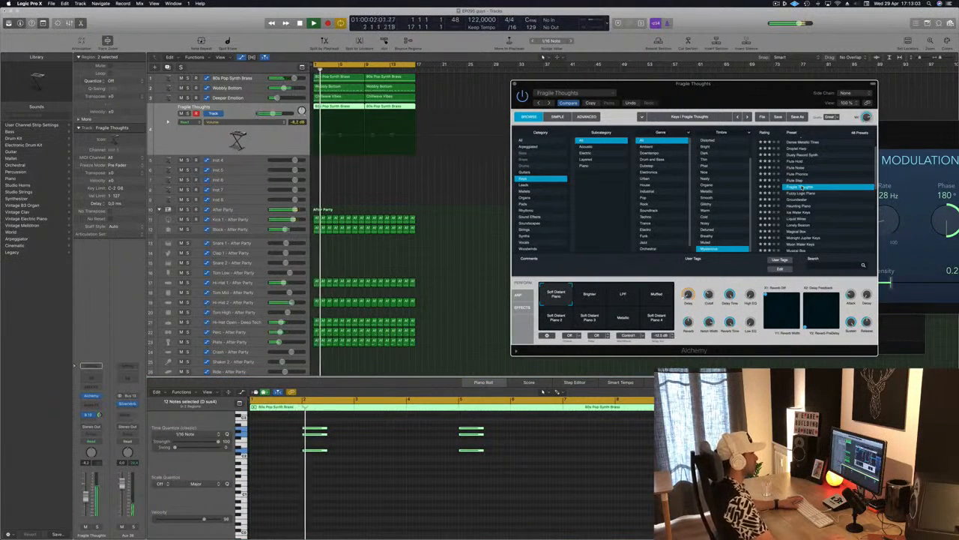
{"action": "scroll", "coordinate": [822, 217], "scroll_direction": "down", "scroll_amount": 2}
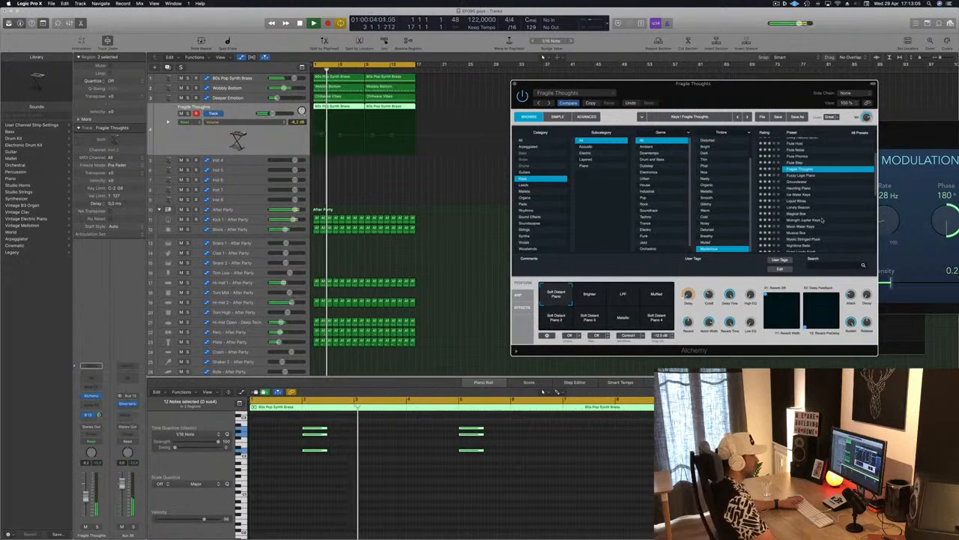
{"action": "scroll", "coordinate": [838, 203], "scroll_direction": "down", "scroll_amount": 2}
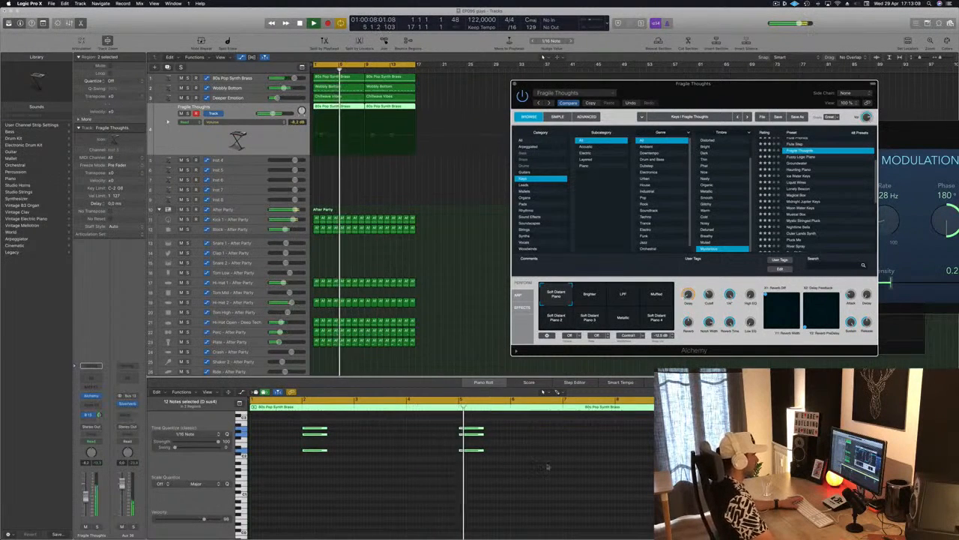
{"action": "left_click_drag", "start_coordinate": [456, 481], "coordinate": [492, 432]}
{"action": "key", "text": "Delete"}
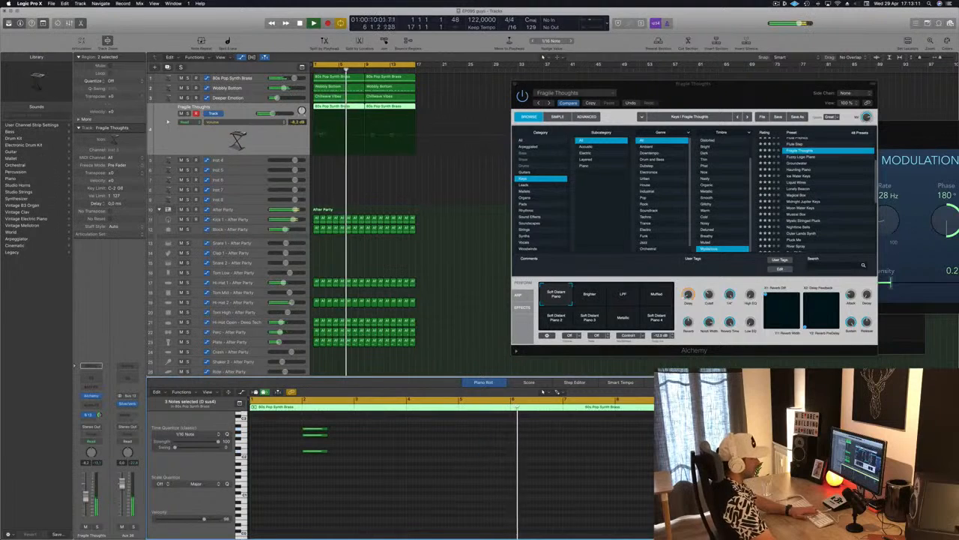
Step: Restart the loop, load Alchemy's Midnight Jupiter Keys preset and set the track's volume to -5.7 dB
{"action": "key", "text": "Return"}
{"action": "left_click", "coordinate": [797, 201]}
{"action": "left_click", "coordinate": [797, 201]}
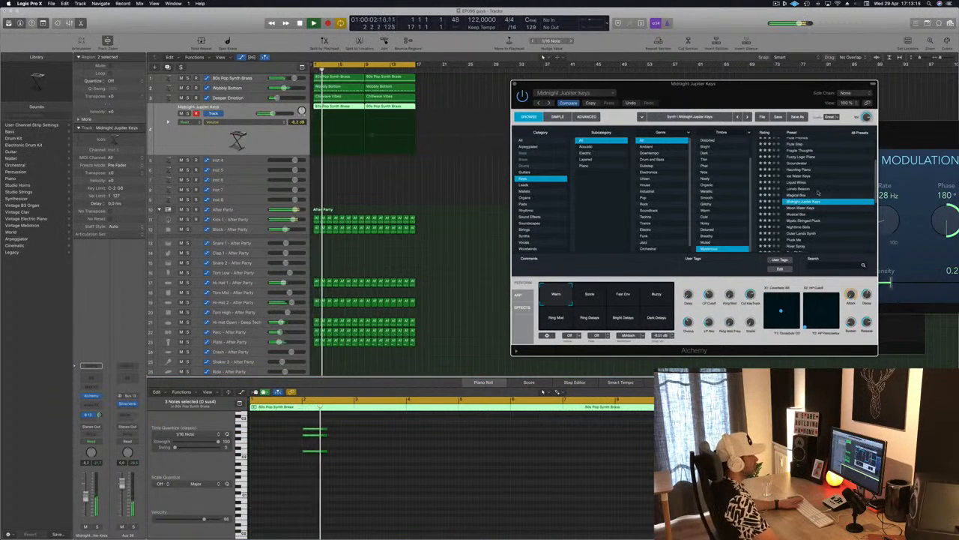
{"action": "scroll", "coordinate": [830, 220], "scroll_direction": "down", "scroll_amount": 2}
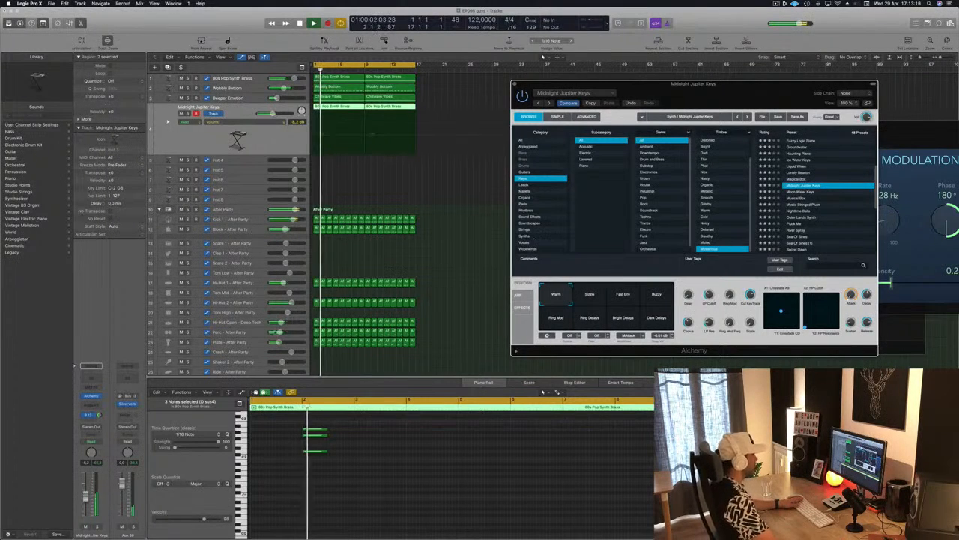
{"action": "left_click", "coordinate": [542, 391]}
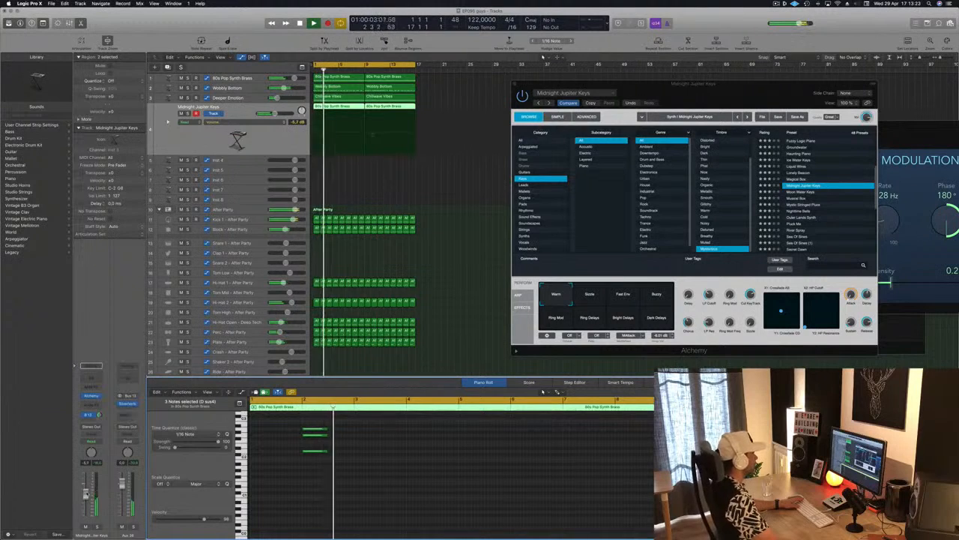
{"action": "mouse_move", "coordinate": [757, 97]}
{"action": "left_mouse_down"}
{"action": "mouse_move", "coordinate": [654, 110]}
{"action": "mouse_move", "coordinate": [761, 101]}
{"action": "left_mouse_up"}
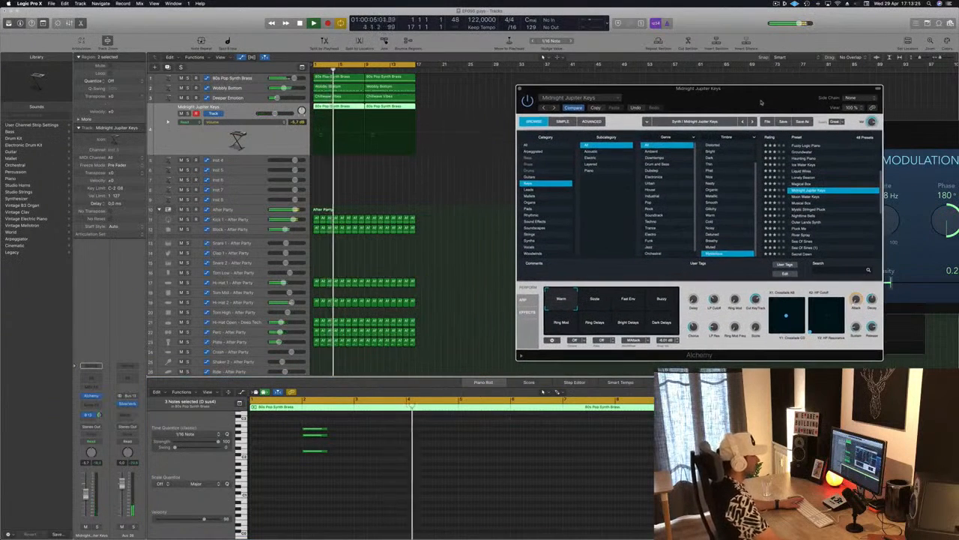
Step: Compare the preset's Buzzy and Ring Mod variations, keep Buzzy, and set the track's volume to -8.2 dB
{"action": "left_click", "coordinate": [660, 299]}
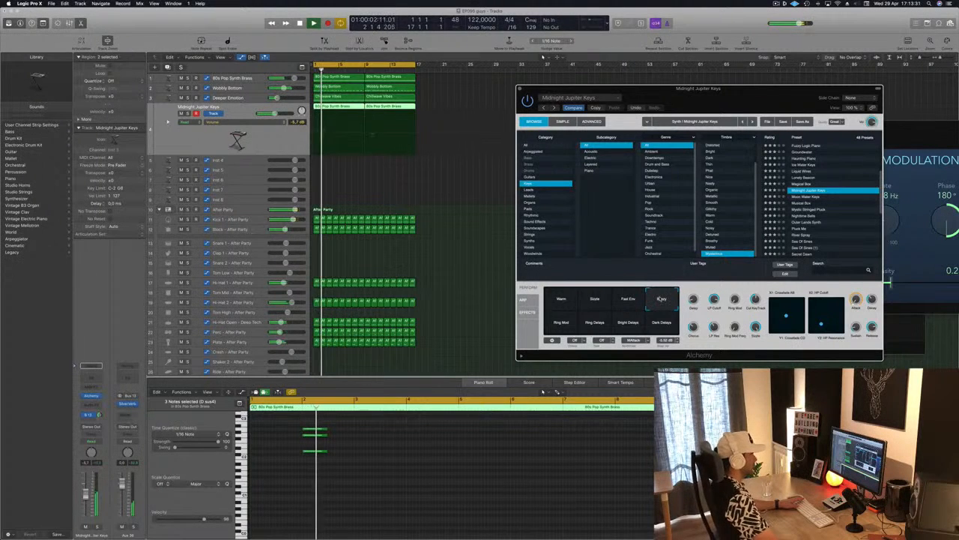
{"action": "left_click", "coordinate": [562, 325]}
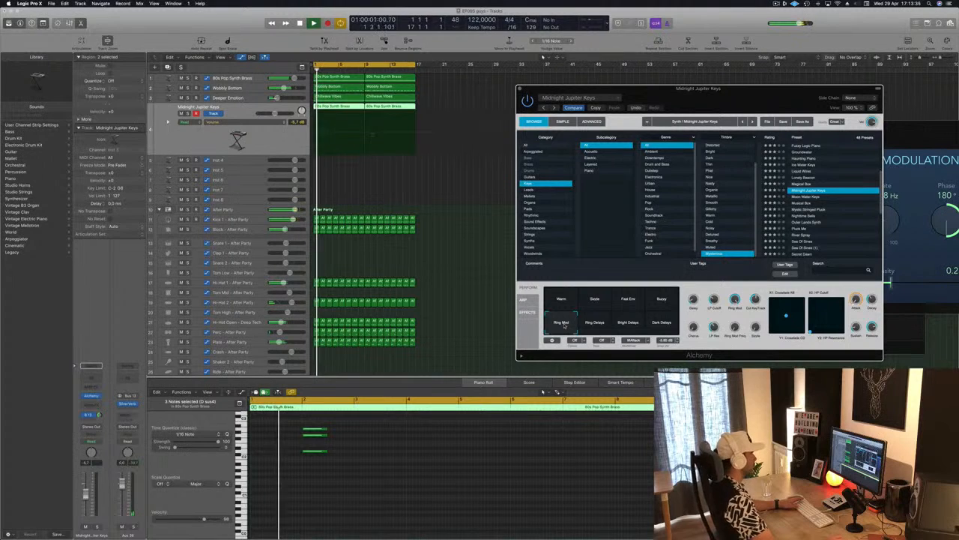
{"action": "left_click", "coordinate": [665, 301]}
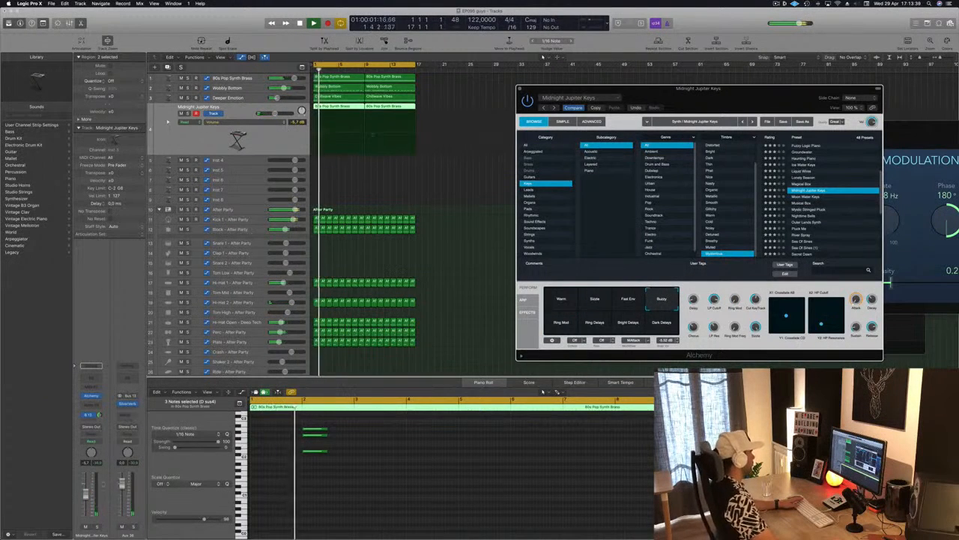
{"action": "left_click_drag", "start_coordinate": [85, 494], "coordinate": [86, 498]}
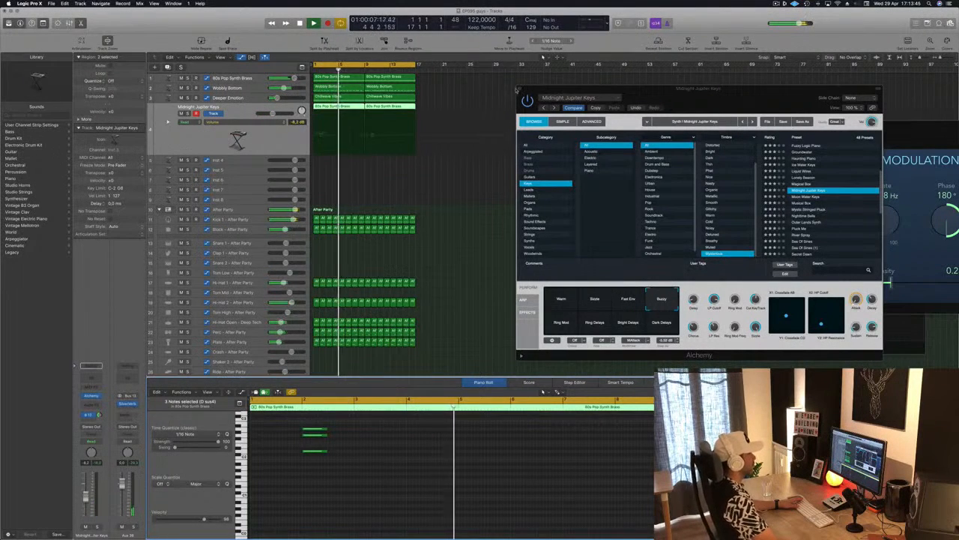
{"action": "left_click", "coordinate": [520, 89]}
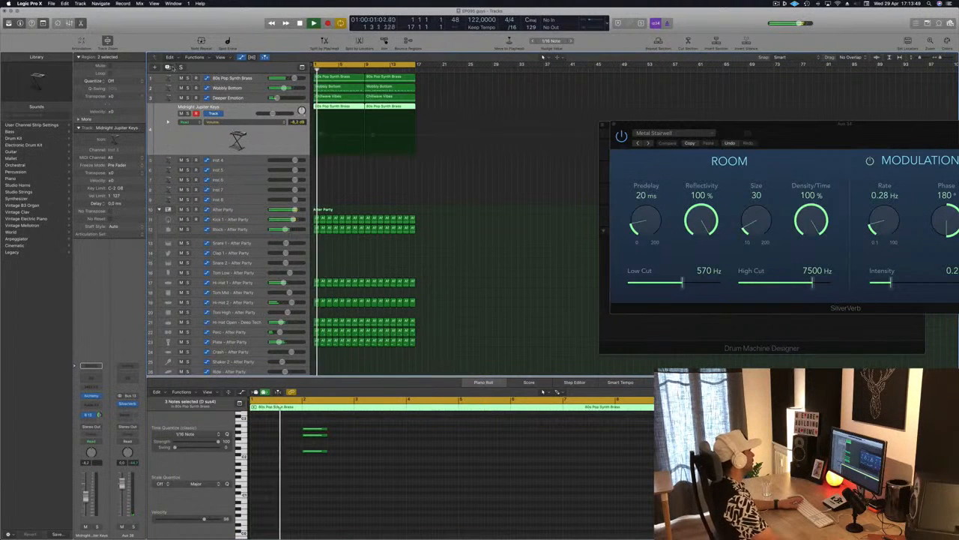
Step: Duplicate the Midnight Jupiter Keys track with its settings and copy its first region onto the duplicate
{"action": "left_click", "coordinate": [333, 108]}
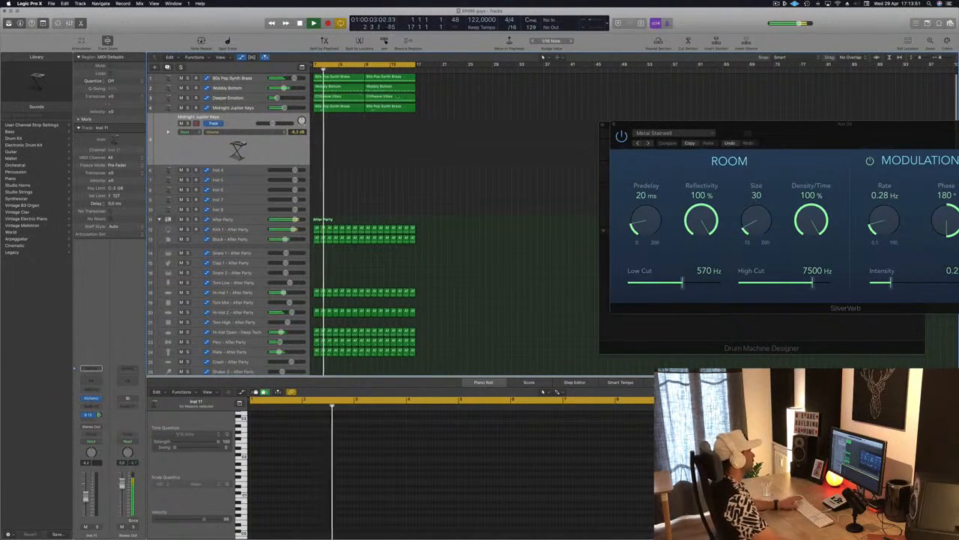
{"action": "left_click_drag", "start_coordinate": [334, 111], "coordinate": [332, 137]}
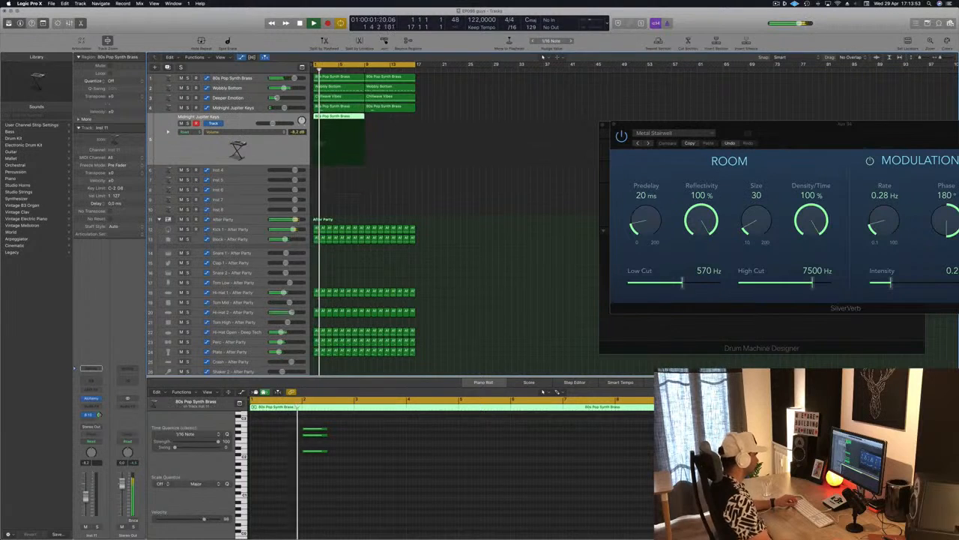
Step: Move the three-note chord in the duplicate track's region from bar 2 to bar 7
{"action": "left_click_drag", "start_coordinate": [287, 534], "coordinate": [410, 444]}
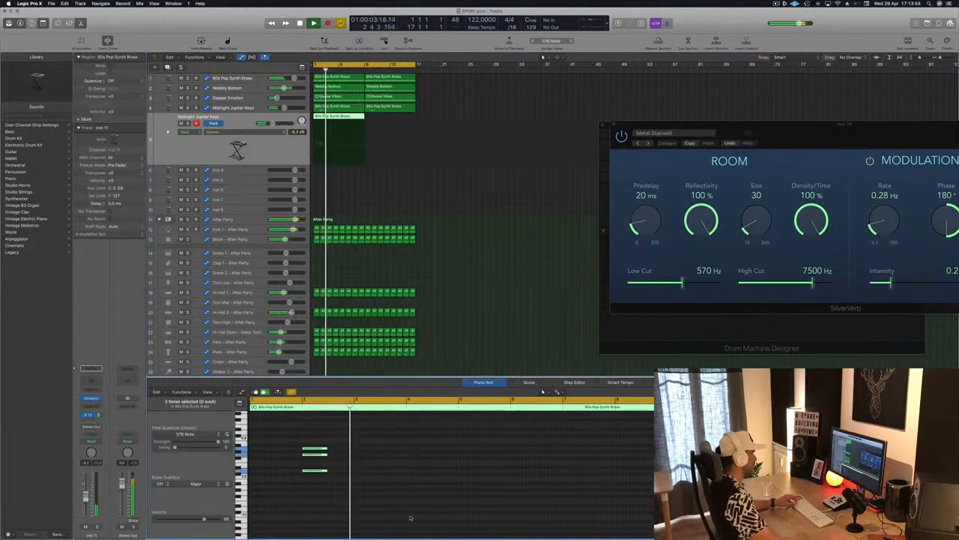
{"action": "left_click_drag", "start_coordinate": [314, 450], "coordinate": [574, 450]}
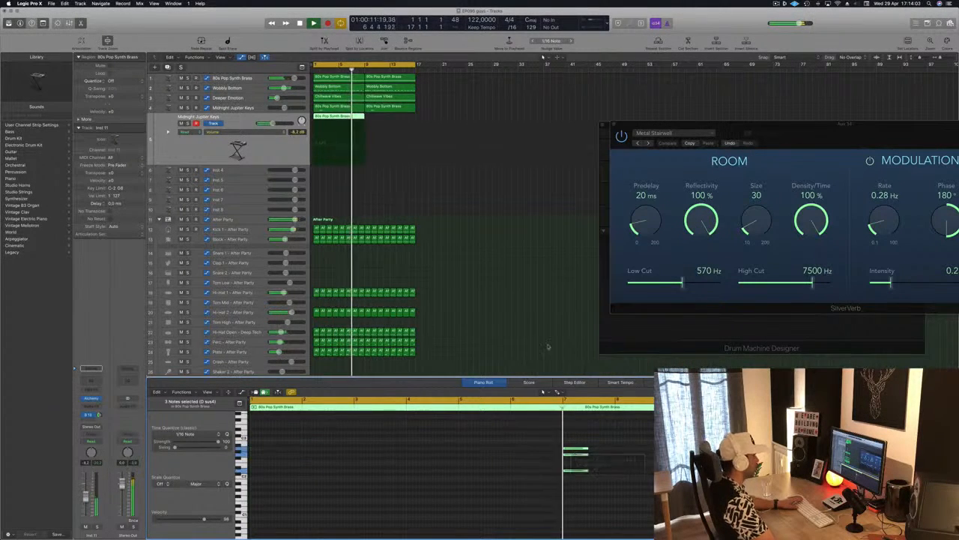
Step: Restart the loop and copy the duplicate keys track's edited region to bar 9
{"action": "key", "text": "Return"}
{"action": "left_click_drag", "start_coordinate": [339, 118], "coordinate": [389, 120]}
{"action": "left_click", "coordinate": [200, 148]}
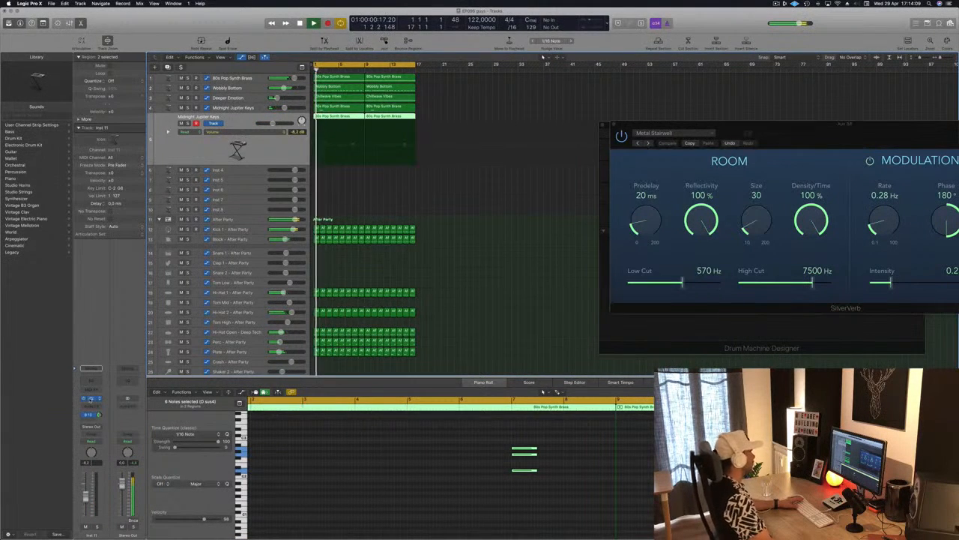
Step: Open the duplicate track's Alchemy instrument and audition the Soft Plucky Synth and Spacy E-Piano presets against the loop
{"action": "left_click", "coordinate": [90, 398]}
{"action": "left_click_drag", "start_coordinate": [256, 21], "coordinate": [730, 141]}
{"action": "scroll", "coordinate": [789, 212], "scroll_direction": "down", "scroll_amount": 3}
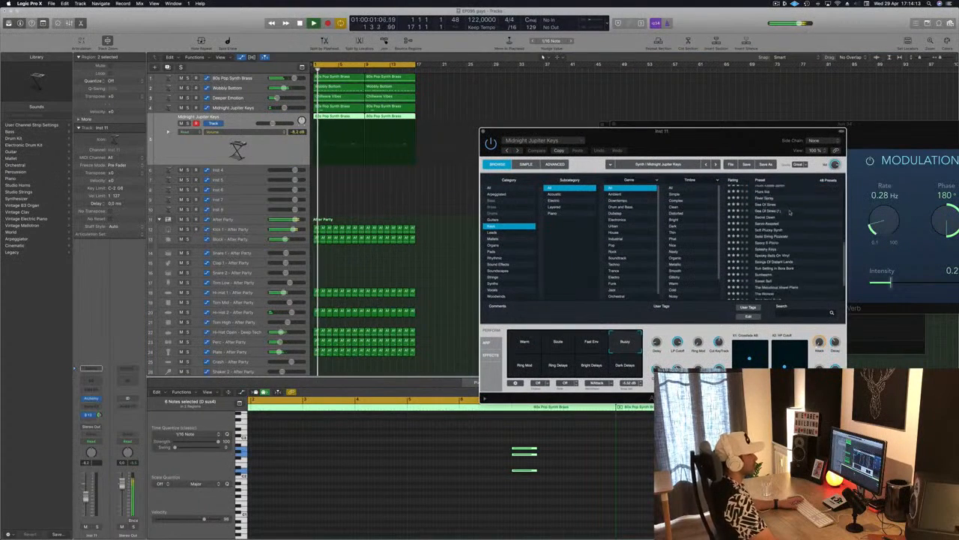
{"action": "left_click", "coordinate": [777, 224]}
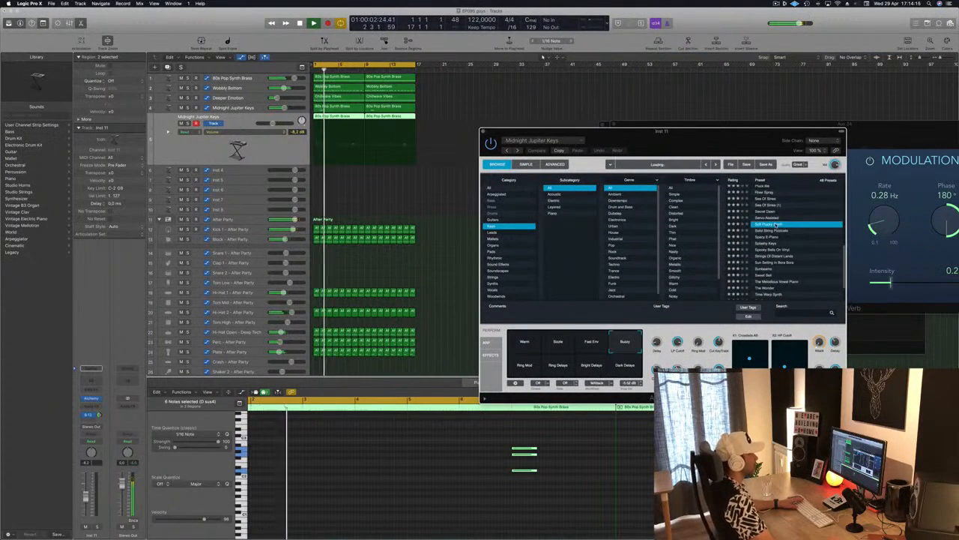
{"action": "left_click", "coordinate": [261, 149]}
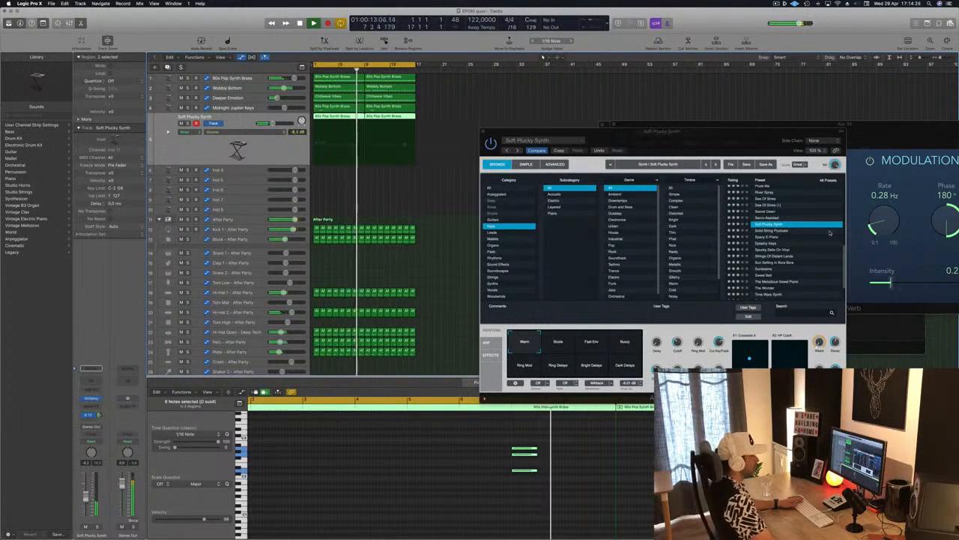
{"action": "scroll", "coordinate": [795, 233], "scroll_direction": "down", "scroll_amount": 2}
{"action": "scroll", "coordinate": [796, 233], "scroll_direction": "down", "scroll_amount": 1}
{"action": "left_click", "coordinate": [776, 207]}
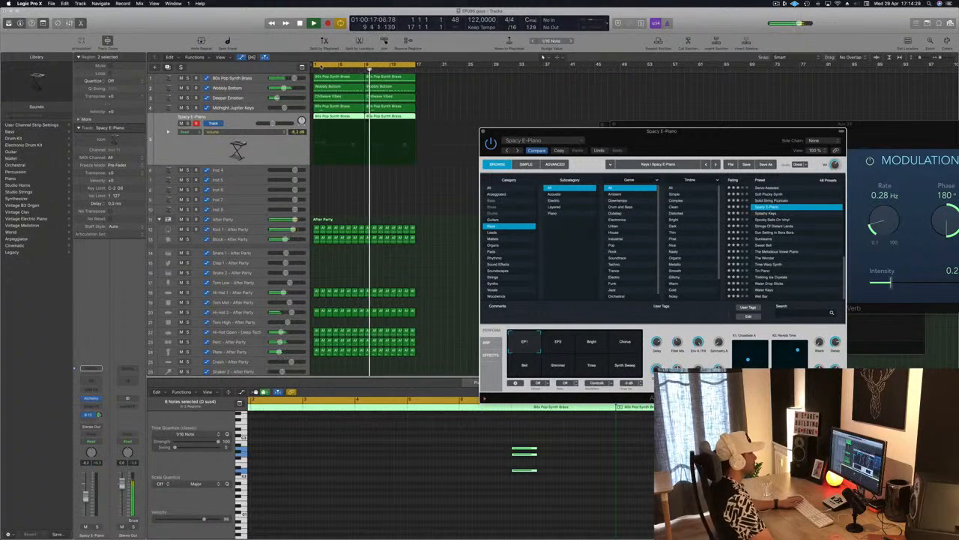
{"action": "left_click_drag", "start_coordinate": [749, 142], "coordinate": [774, 118]}
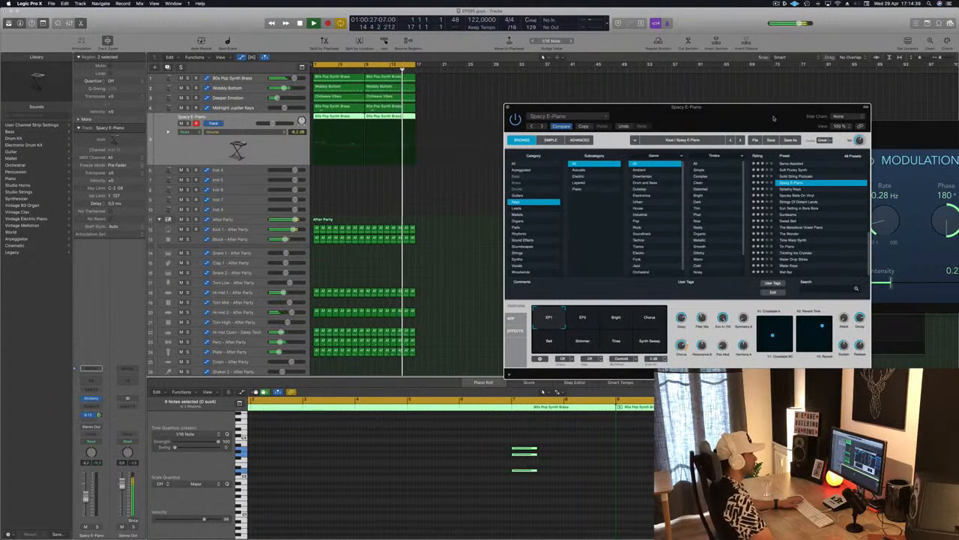
{"action": "left_click_drag", "start_coordinate": [776, 117], "coordinate": [745, 83]}
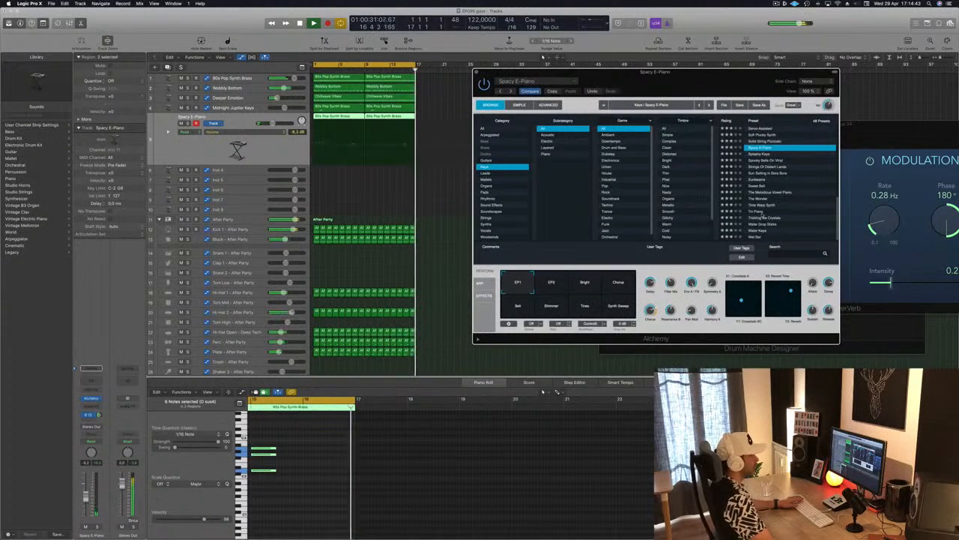
Step: Audition the Amphibian, Flute Hold and Flute Step key presets on the duplicate track
{"action": "scroll", "coordinate": [761, 217], "scroll_direction": "up", "scroll_amount": 10}
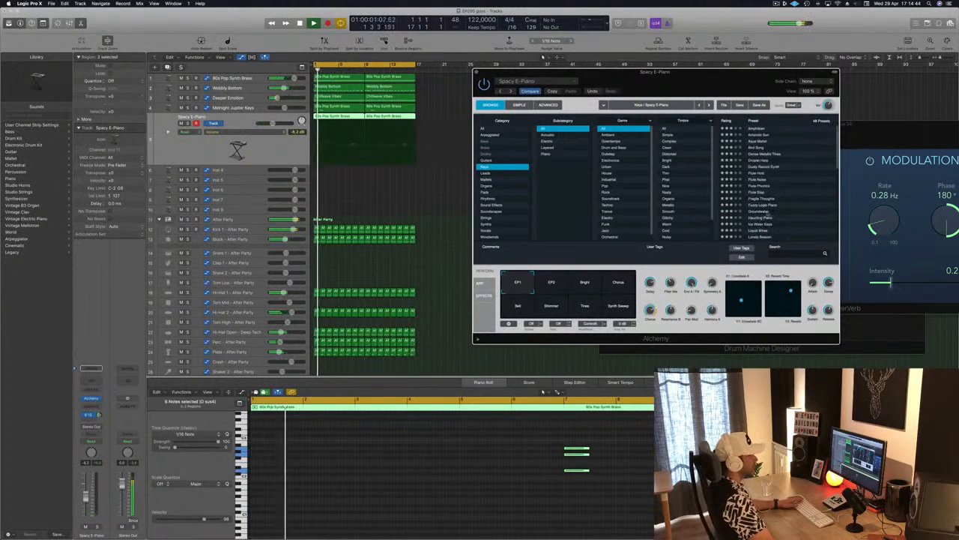
{"action": "left_click", "coordinate": [760, 129]}
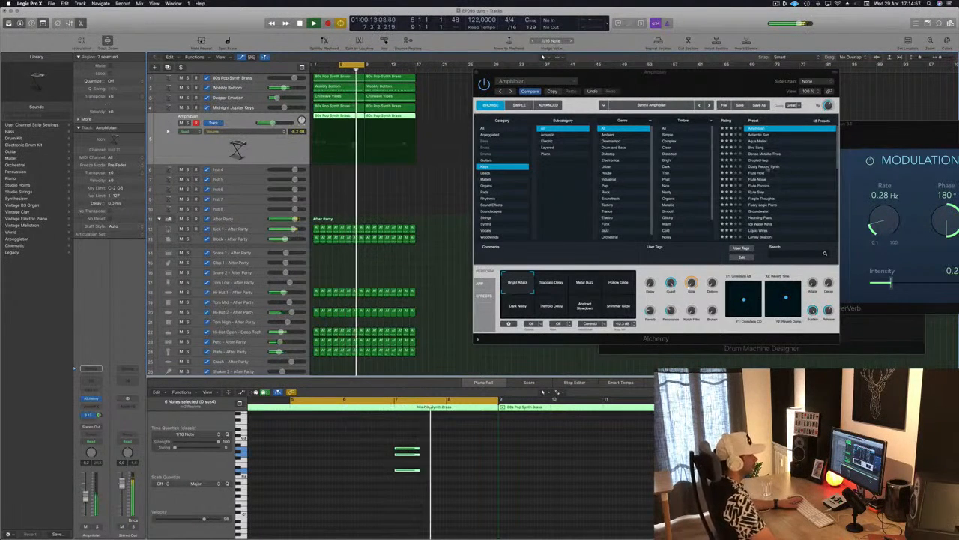
{"action": "left_click", "coordinate": [773, 170]}
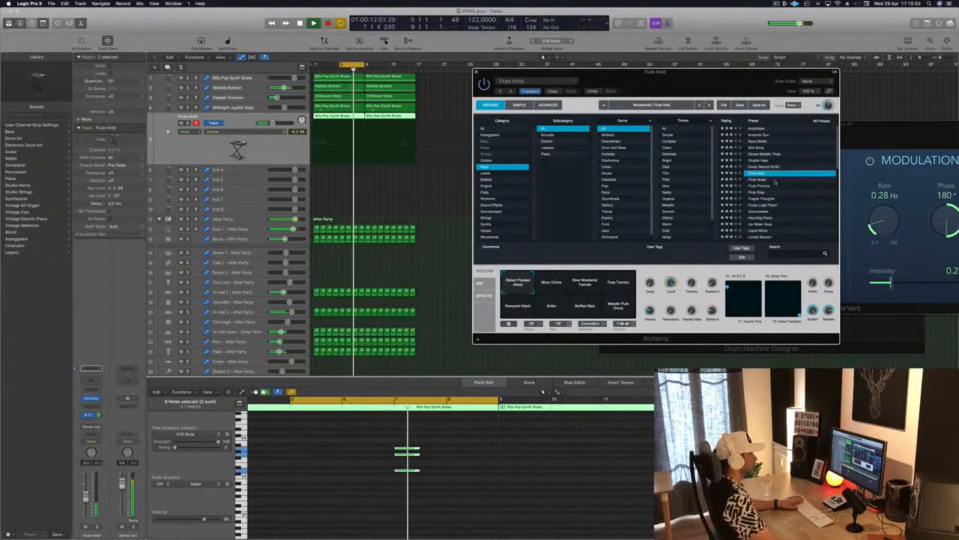
{"action": "scroll", "coordinate": [786, 183], "scroll_direction": "down", "scroll_amount": 1}
{"action": "left_click", "coordinate": [786, 182]}
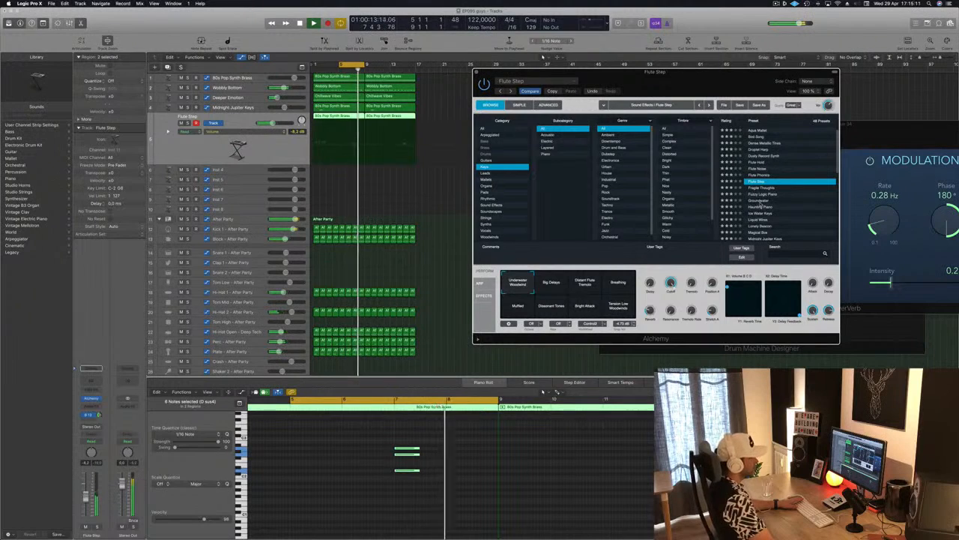
Step: Audition the Groundwater, Haunting Piano, Liquid Wires, Lonely Beacon and Magical Box presets on the duplicate track
{"action": "left_click", "coordinate": [762, 207]}
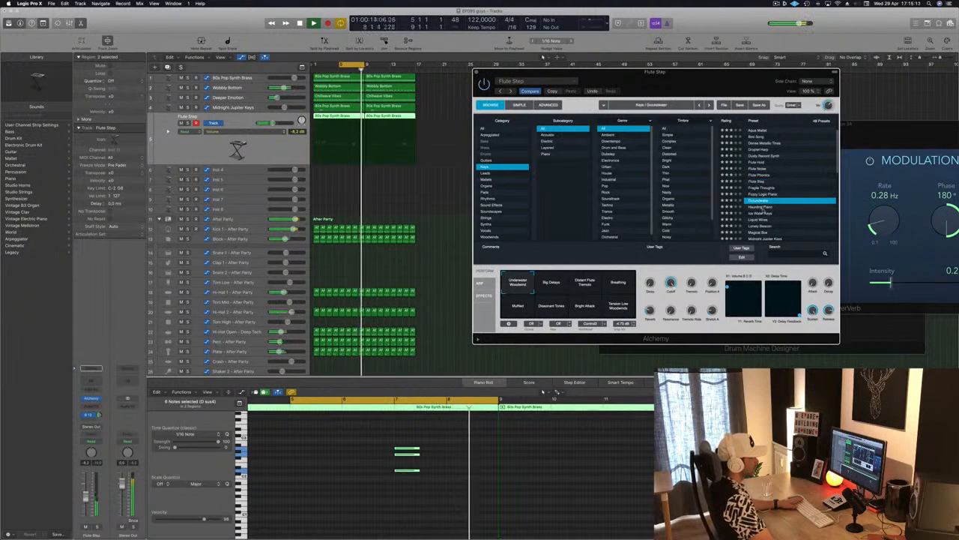
{"action": "left_click", "coordinate": [752, 220]}
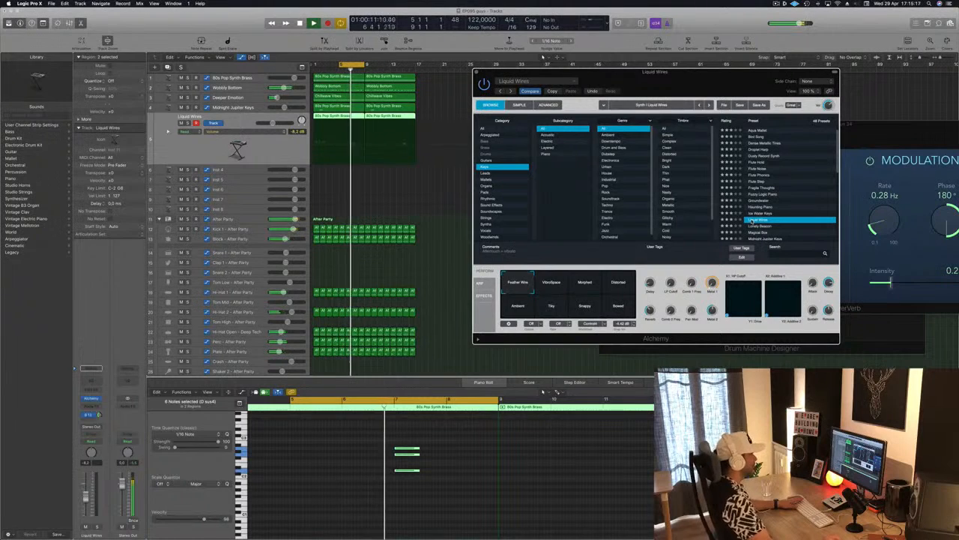
{"action": "scroll", "coordinate": [779, 199], "scroll_direction": "down", "scroll_amount": 3}
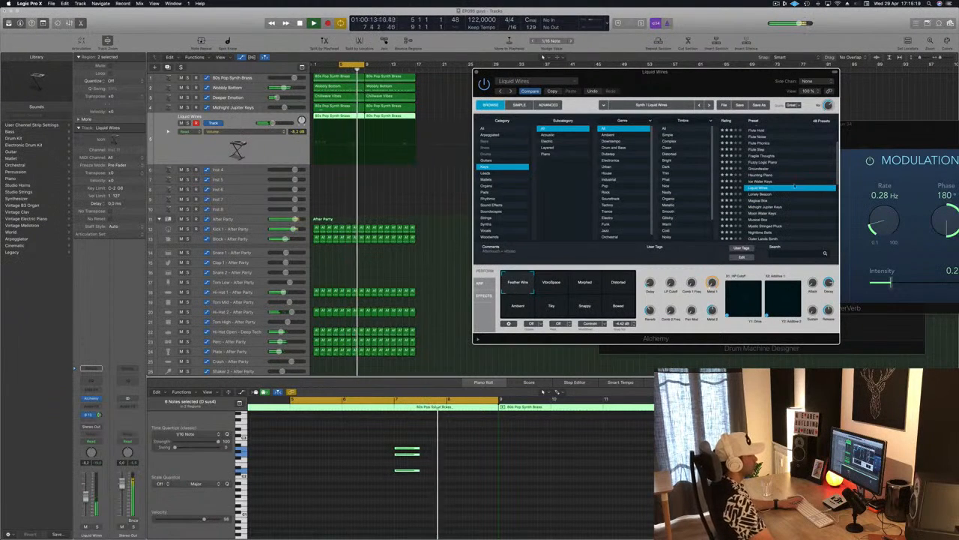
{"action": "left_click", "coordinate": [765, 197]}
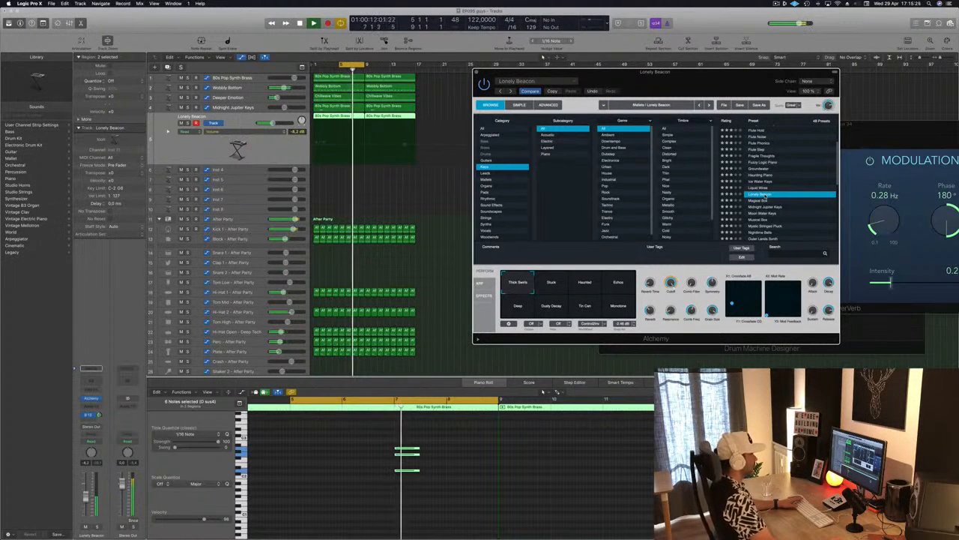
{"action": "scroll", "coordinate": [780, 183], "scroll_direction": "down", "scroll_amount": 1}
{"action": "left_click", "coordinate": [766, 194]}
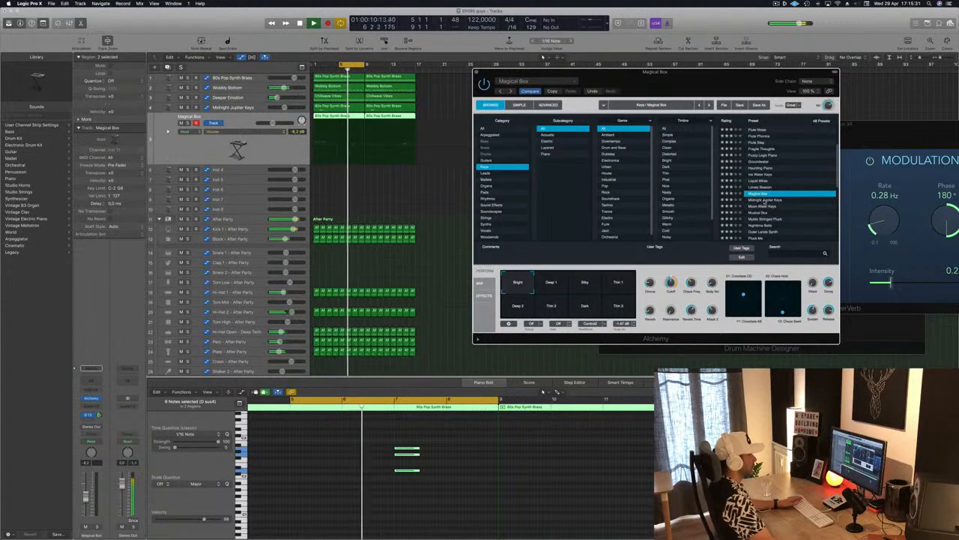
Step: Load the Midnight Jupiter Keys preset in the duplicate track's Alchemy and extend the cycle range to cover all 16 bars
{"action": "left_click", "coordinate": [765, 199]}
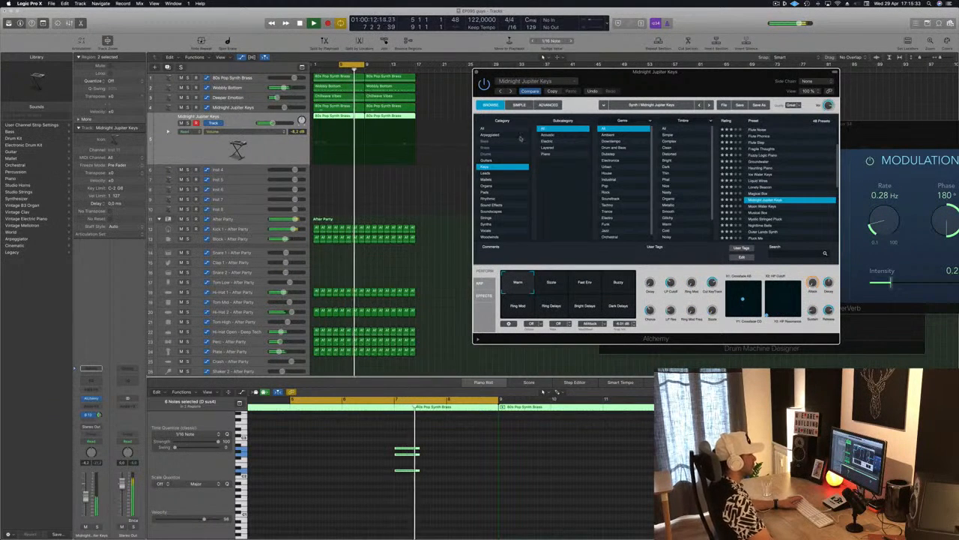
{"action": "left_click", "coordinate": [478, 73]}
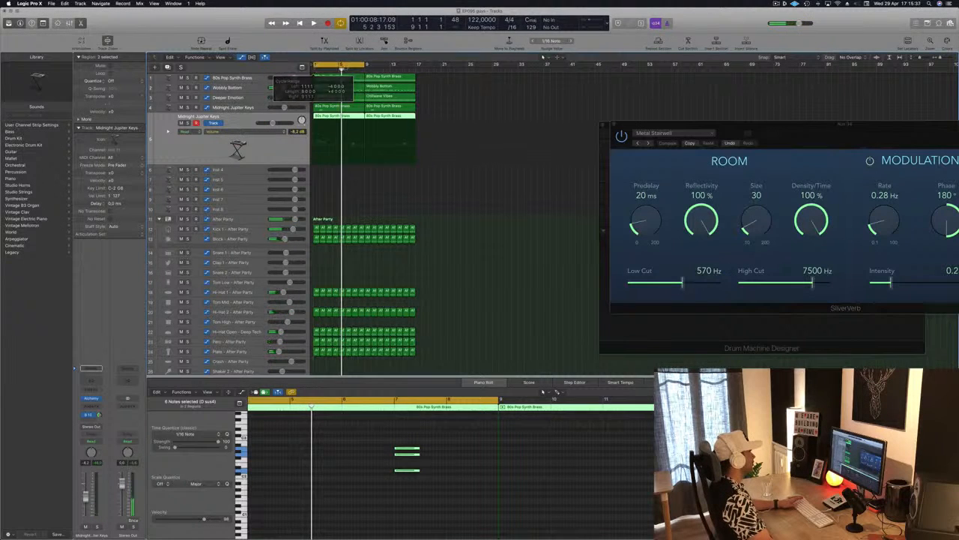
{"action": "left_click_drag", "start_coordinate": [366, 66], "coordinate": [416, 70]}
{"action": "left_click", "coordinate": [511, 87]}
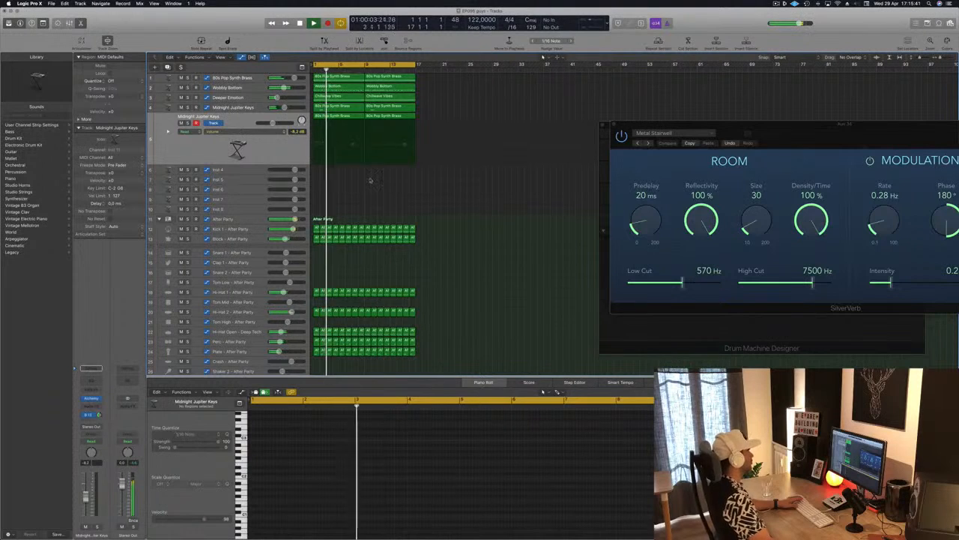
Step: Close the SilverVerb window and move the Drum Machine Designer window up, clear of the piano roll
{"action": "left_click_drag", "start_coordinate": [798, 132], "coordinate": [644, 162]}
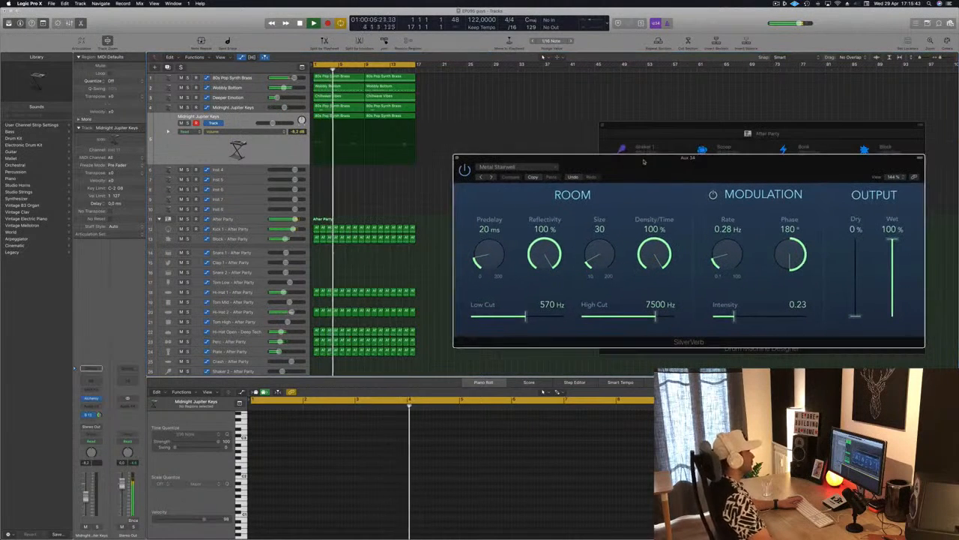
{"action": "left_click", "coordinate": [456, 159]}
{"action": "left_click_drag", "start_coordinate": [680, 121], "coordinate": [661, 76]}
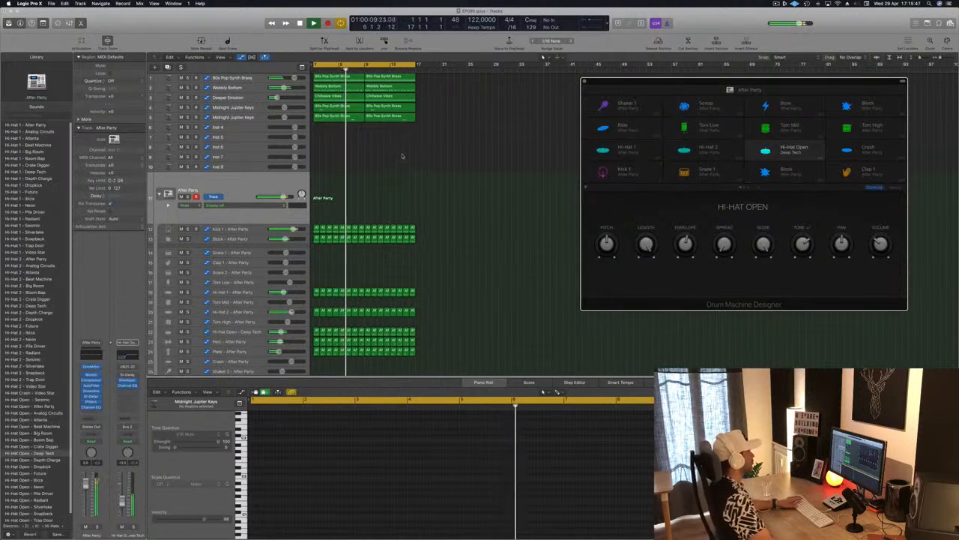
Step: Copy the first Hi-Hat 1 region to bar 1 of the Shaker 1 track and transpose its four notes up to the shaker pitch
{"action": "scroll", "coordinate": [500, 197], "scroll_direction": "down", "scroll_amount": 5}
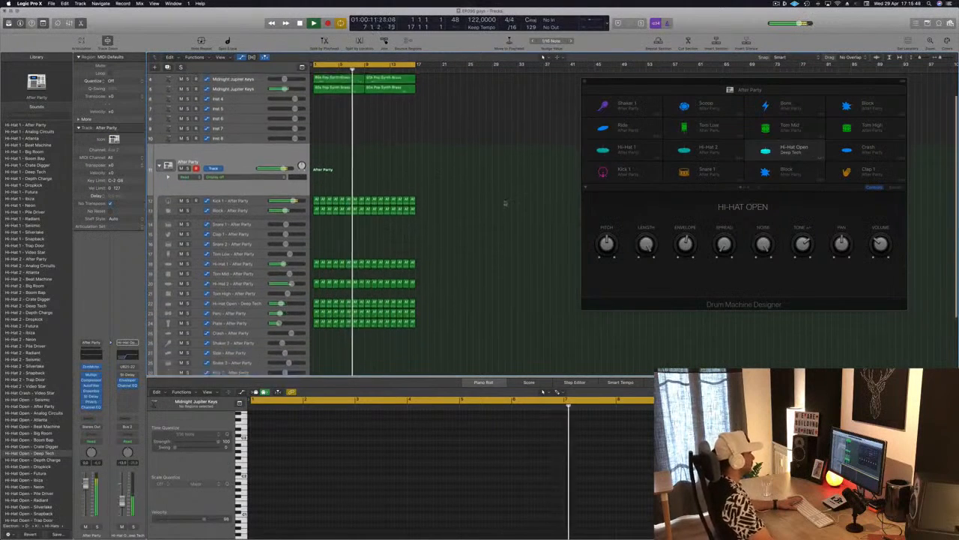
{"action": "scroll", "coordinate": [507, 207], "scroll_direction": "down", "scroll_amount": 3}
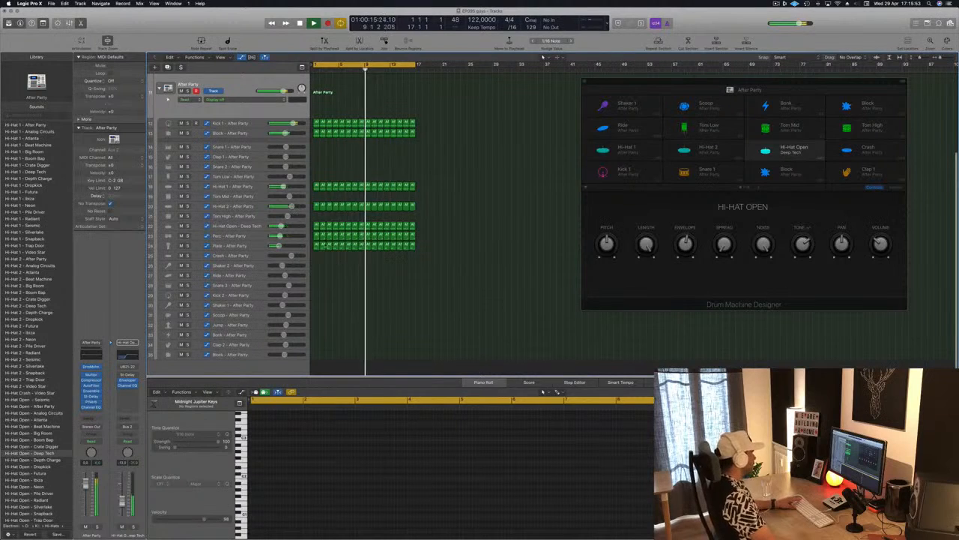
{"action": "left_click_drag", "start_coordinate": [318, 186], "coordinate": [316, 308]}
{"action": "left_click", "coordinate": [322, 508]}
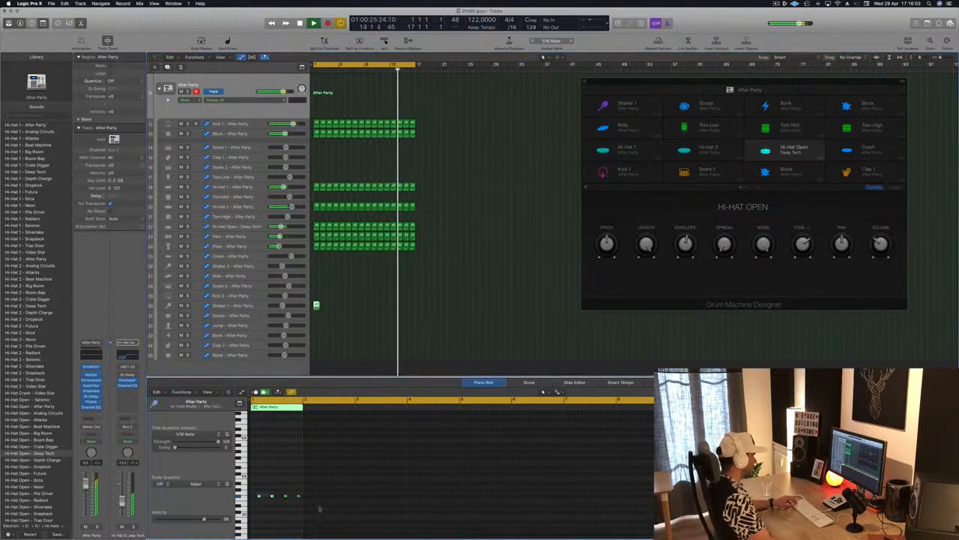
{"action": "key", "text": "alt+Up"}
{"action": "key", "text": "alt+Up"}
{"action": "key", "text": "alt+Up"}
{"action": "key", "text": "alt+Up"}
{"action": "key", "text": "alt+Up"}
{"action": "key", "text": "alt+Up"}
{"action": "key", "text": "alt+Up"}
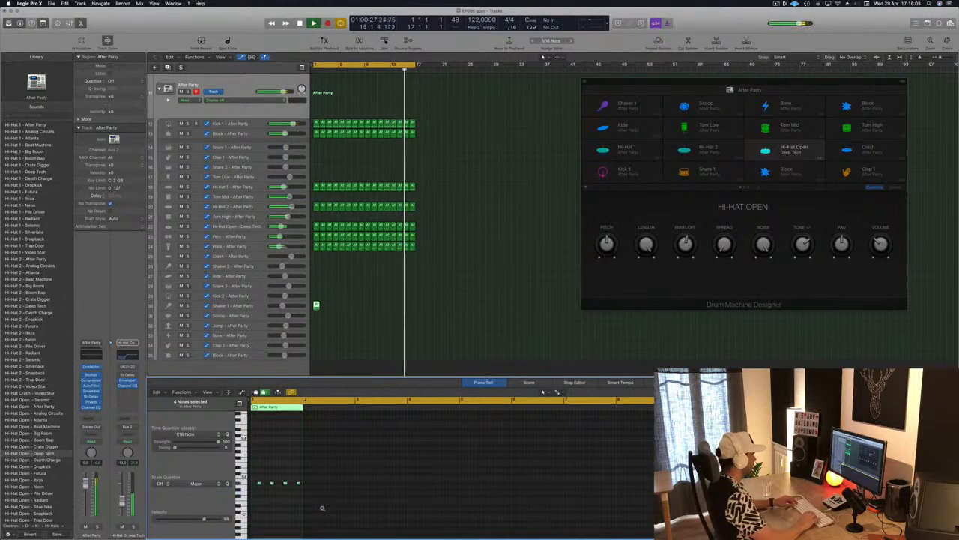
{"action": "key", "text": "alt+Up"}
{"action": "key", "text": "alt+Up"}
{"action": "key", "text": "alt+Up"}
{"action": "key", "text": "alt+Up"}
{"action": "key", "text": "alt+Up"}
{"action": "key", "text": "alt+Up"}
{"action": "key", "text": "alt+Up"}
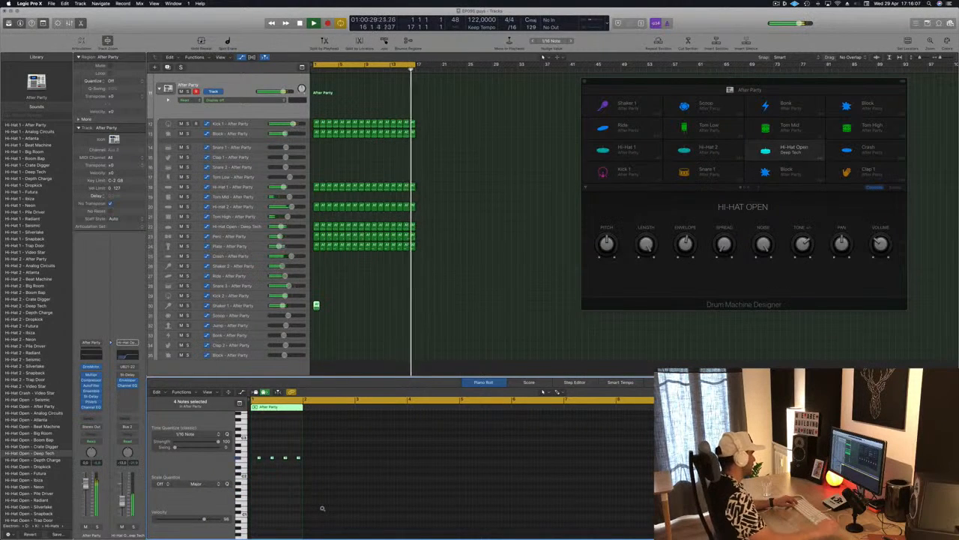
Step: Copy the four shaker notes an eighth note earlier and repeat the one-bar shaker region across all 16 bars
{"action": "key", "text": "super+Right"}
{"action": "key", "text": "super+Right"}
{"action": "key", "text": "super+Right"}
{"action": "key", "text": "super+Right"}
{"action": "key", "text": "super+Right"}
{"action": "key", "text": "super+Right"}
{"action": "key", "text": "space"}
{"action": "left_click_drag", "start_coordinate": [270, 458], "coordinate": [254, 460]}
{"action": "key", "text": "space"}
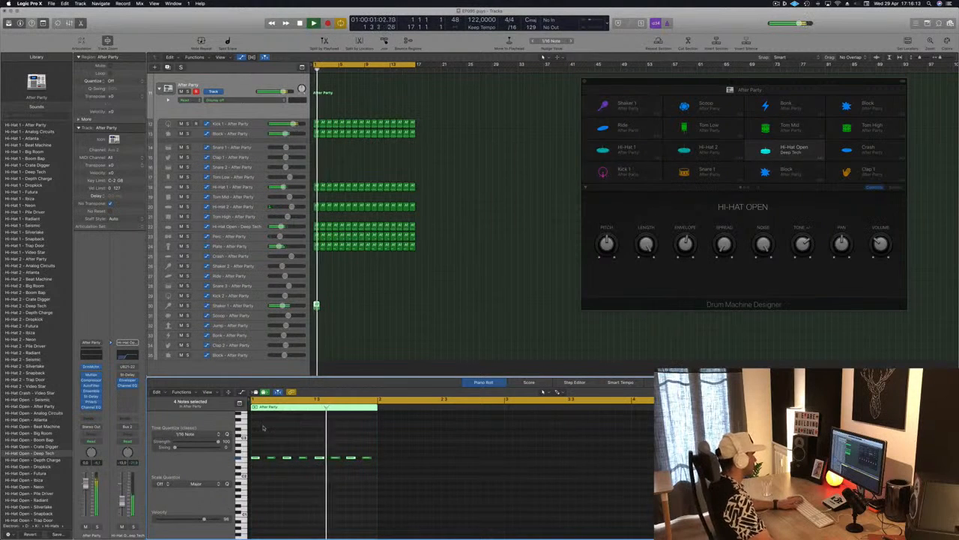
{"action": "left_click_drag", "start_coordinate": [282, 306], "coordinate": [369, 310]}
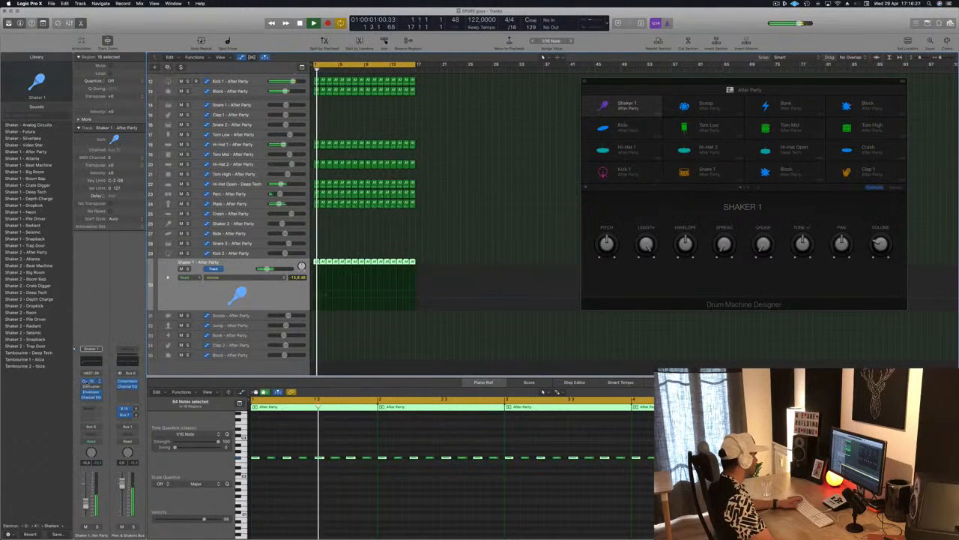
Step: Set the Shaker 1 Stereo Delay's output mix to 59% left and 70% right, and the track's volume to -18.0 dB
{"action": "left_click", "coordinate": [90, 382]}
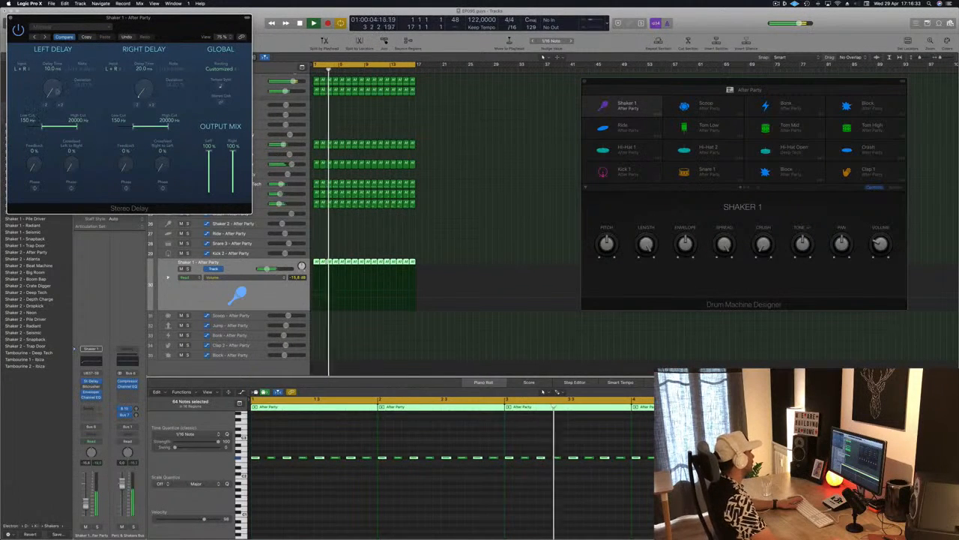
{"action": "key", "text": "space"}
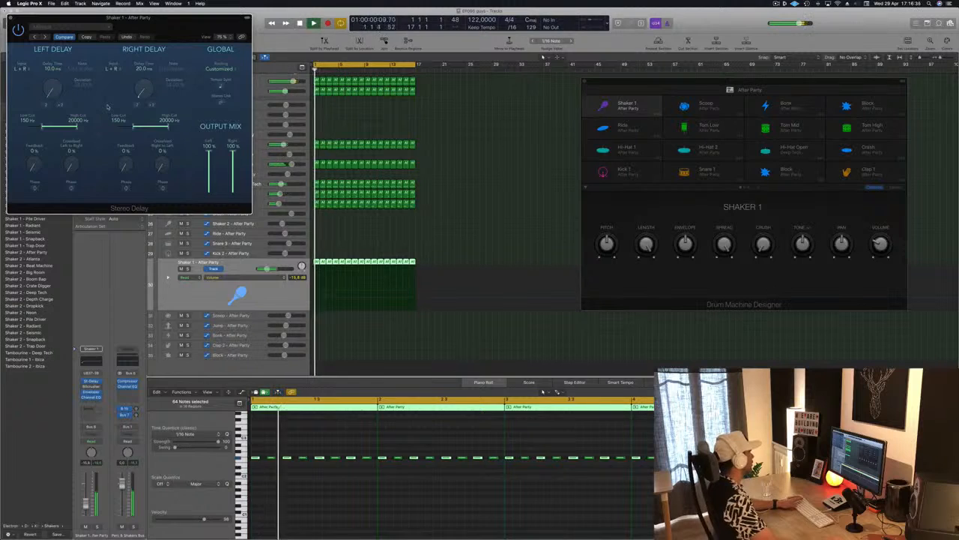
{"action": "left_click_drag", "start_coordinate": [109, 17], "coordinate": [409, 79]}
{"action": "key", "text": "space"}
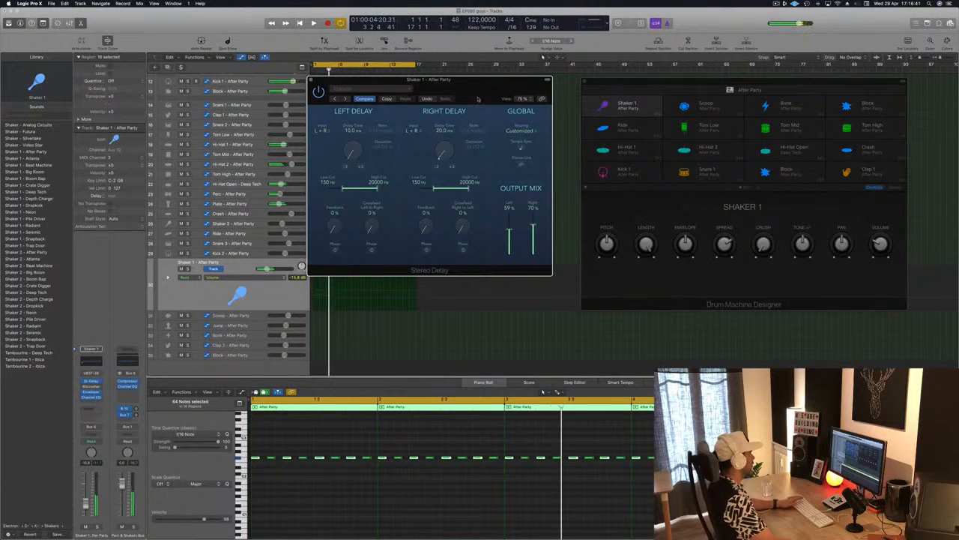
{"action": "left_click_drag", "start_coordinate": [86, 505], "coordinate": [87, 508]}
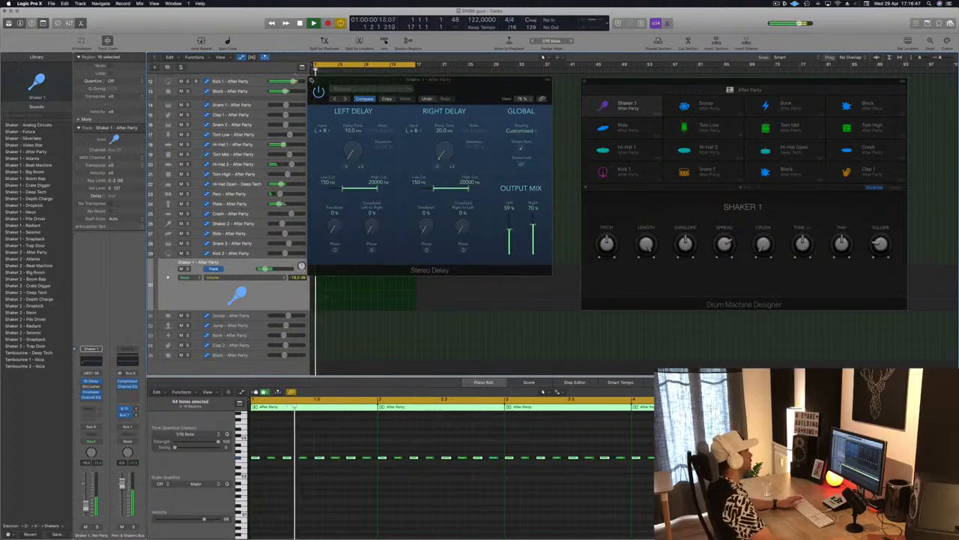
{"action": "left_click", "coordinate": [312, 80]}
Step: Restart the loop and move the Drum Machine Designer window aside to review the tracks in the arrangement
{"action": "left_click", "coordinate": [548, 135]}
{"action": "key", "text": "Return"}
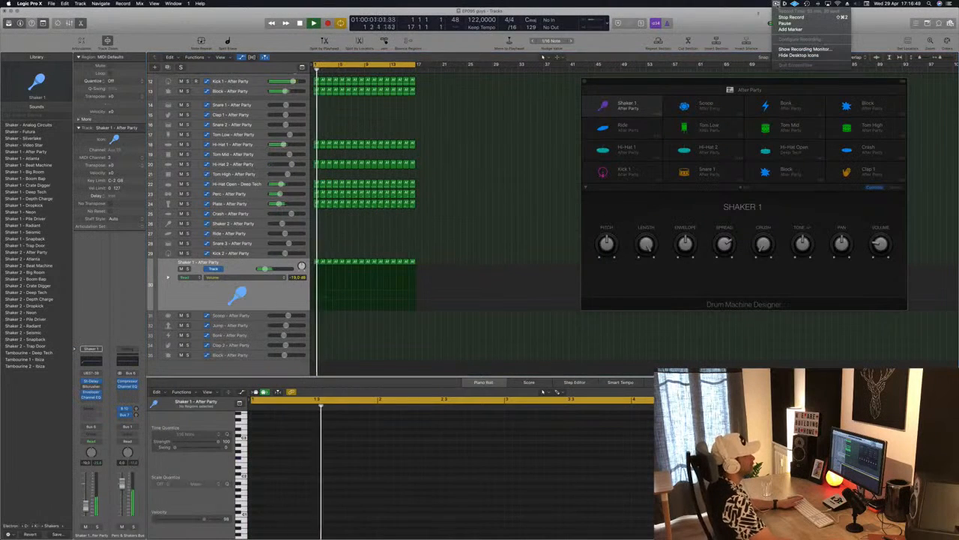
{"action": "left_click_drag", "start_coordinate": [612, 82], "coordinate": [703, 78]}
{"action": "left_click", "coordinate": [482, 150]}
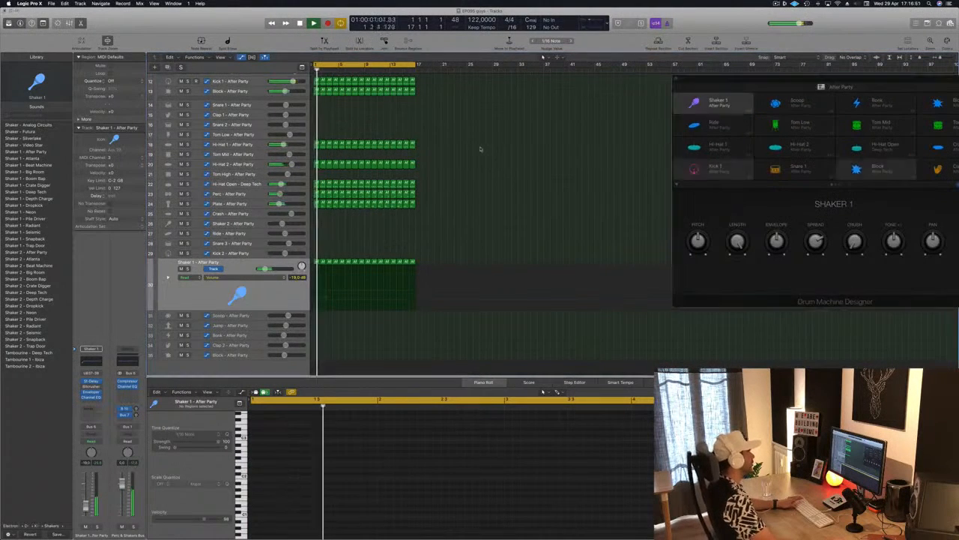
{"action": "scroll", "coordinate": [482, 154], "scroll_direction": "up", "scroll_amount": 5}
{"action": "left_click", "coordinate": [482, 156]}
{"action": "scroll", "coordinate": [482, 156], "scroll_direction": "up", "scroll_amount": 3}
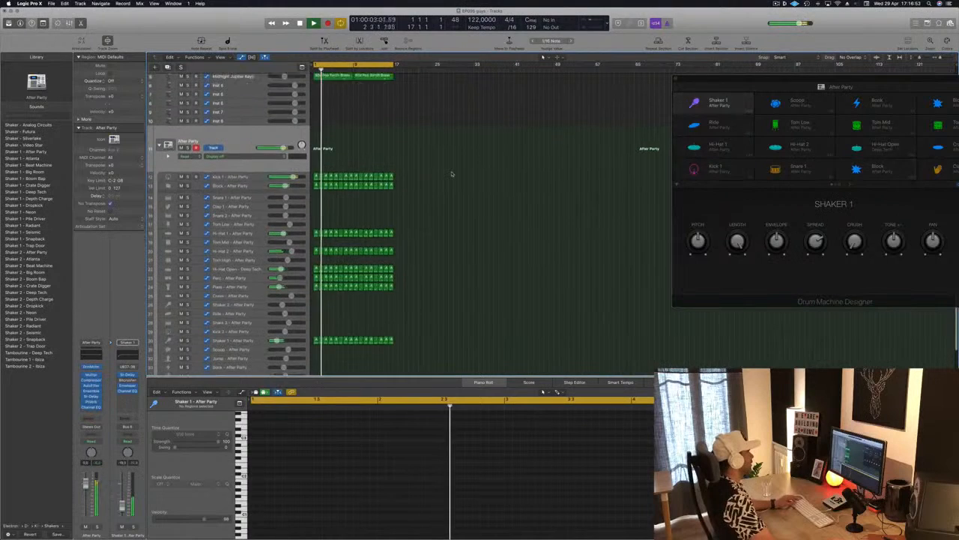
Step: Repeat all regions of the 16-bar loop three times to extend the arrangement to 64 bars, and restart playback
{"action": "scroll", "coordinate": [452, 172], "scroll_direction": "down", "scroll_amount": 4}
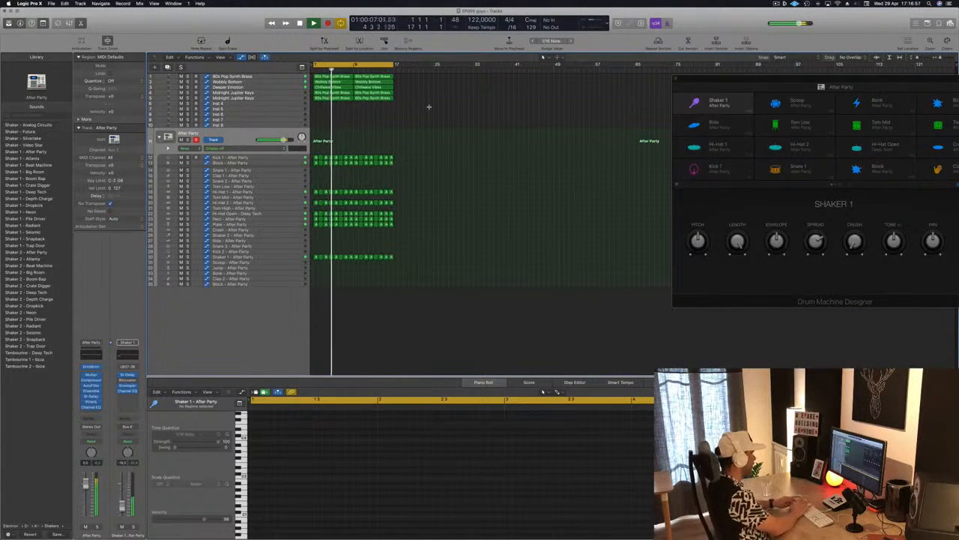
{"action": "key", "text": "super+a"}
{"action": "key", "text": "super+r"}
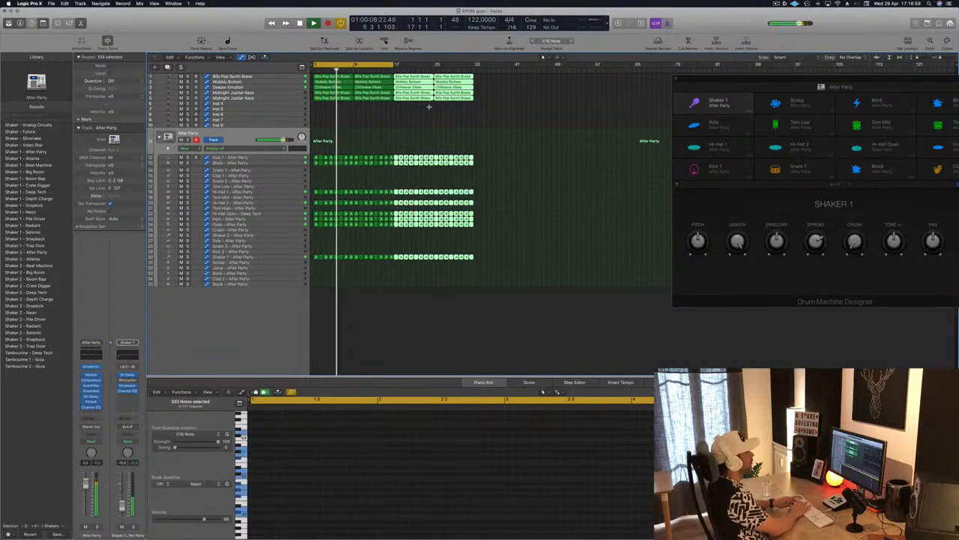
{"action": "key", "text": "super+r"}
{"action": "key", "text": "super+r"}
{"action": "key", "text": "Return"}
{"action": "left_click", "coordinate": [375, 122]}
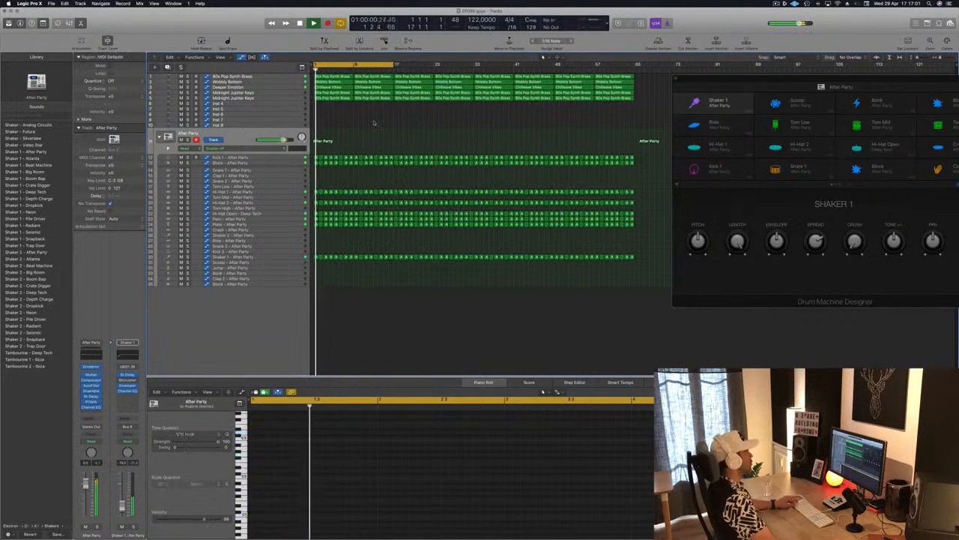
Step: Close the Drum Machine Designer window to clear the view of the 64-bar arrangement
{"action": "key", "text": "super+Right"}
{"action": "key", "text": "super+Right"}
{"action": "key", "text": "super+Right"}
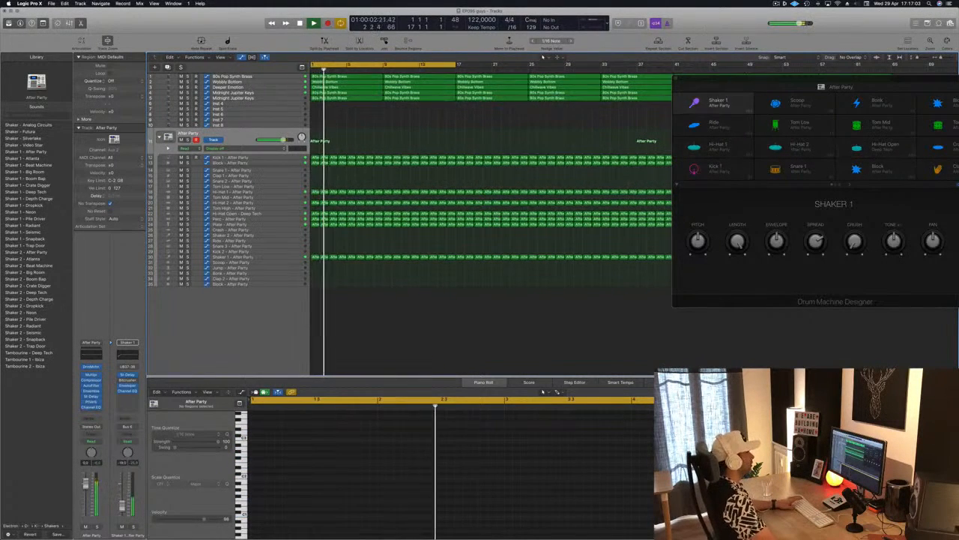
{"action": "left_click", "coordinate": [676, 78]}
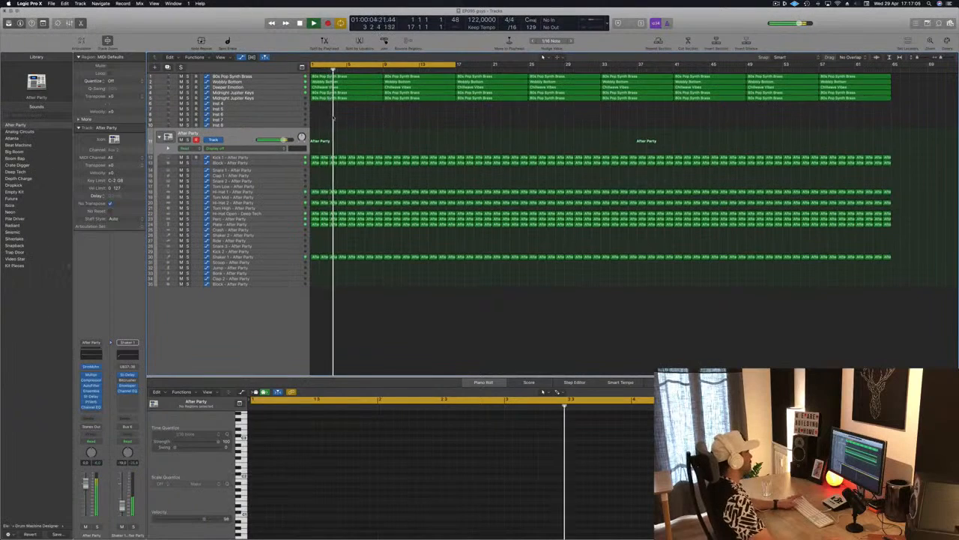
Step: Select the 80s Pop Synth Brass track on row 1, restart the loop and open its Alchemy instrument, moving the window clear of the tracks
{"action": "left_click", "coordinate": [273, 76]}
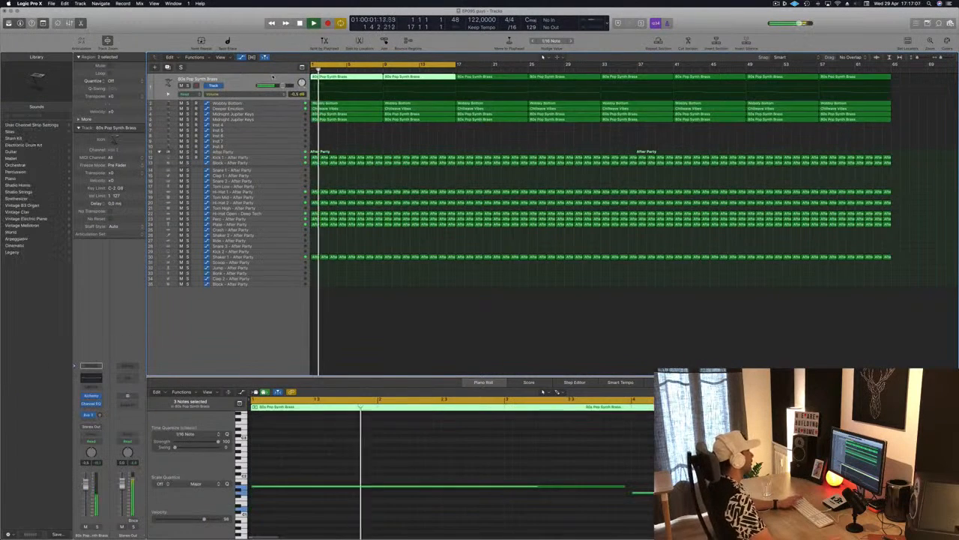
{"action": "left_click", "coordinate": [365, 142]}
{"action": "key", "text": "Return"}
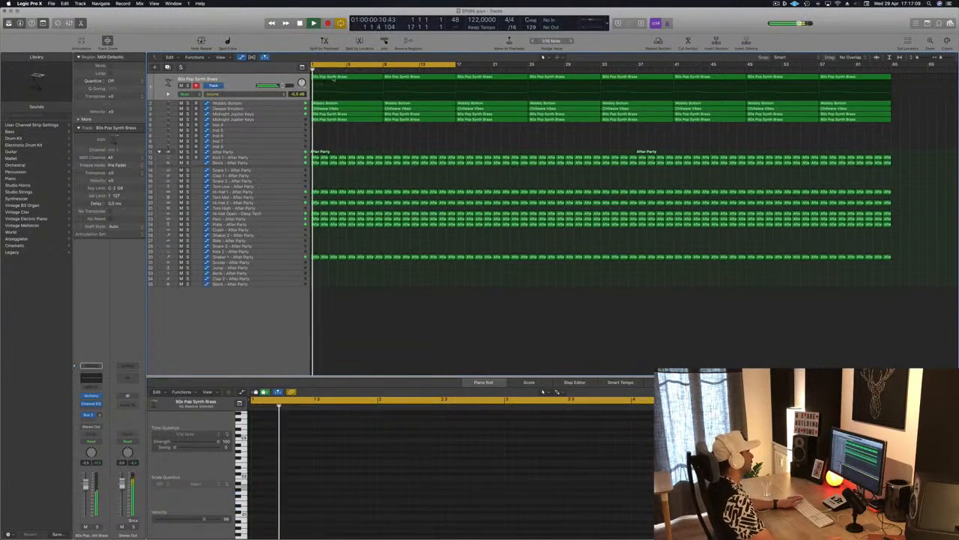
{"action": "key", "text": "space"}
{"action": "left_click", "coordinate": [237, 79]}
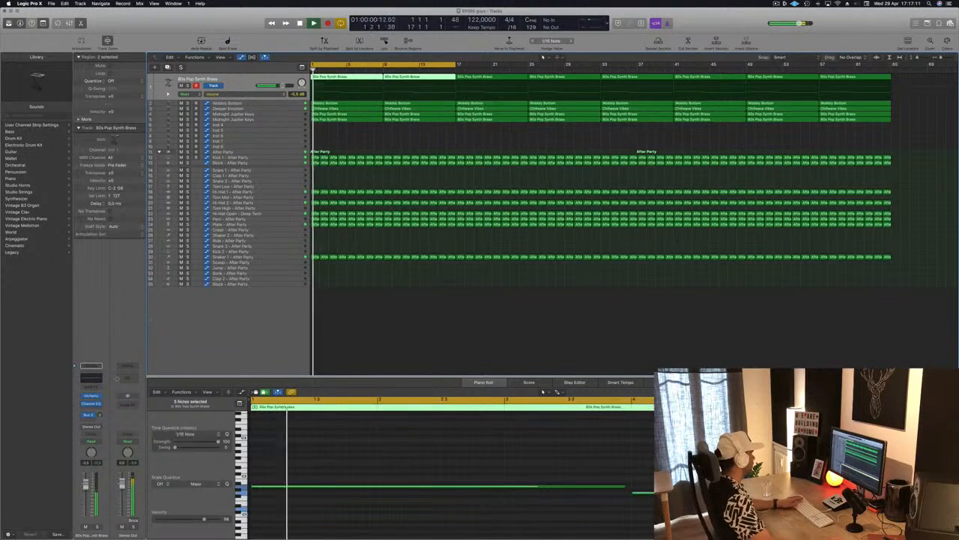
{"action": "left_click", "coordinate": [90, 395]}
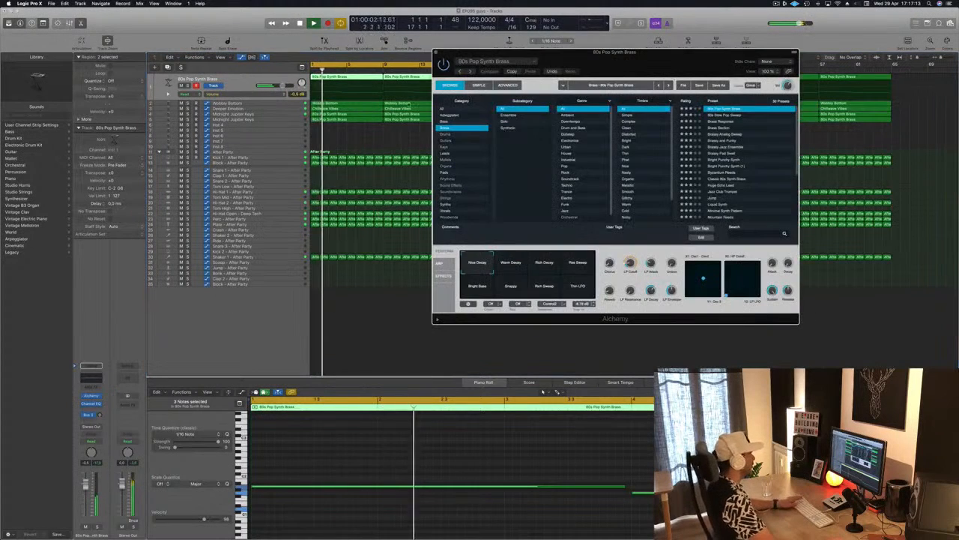
{"action": "left_click_drag", "start_coordinate": [616, 71], "coordinate": [585, 142]}
{"action": "key", "text": "space"}
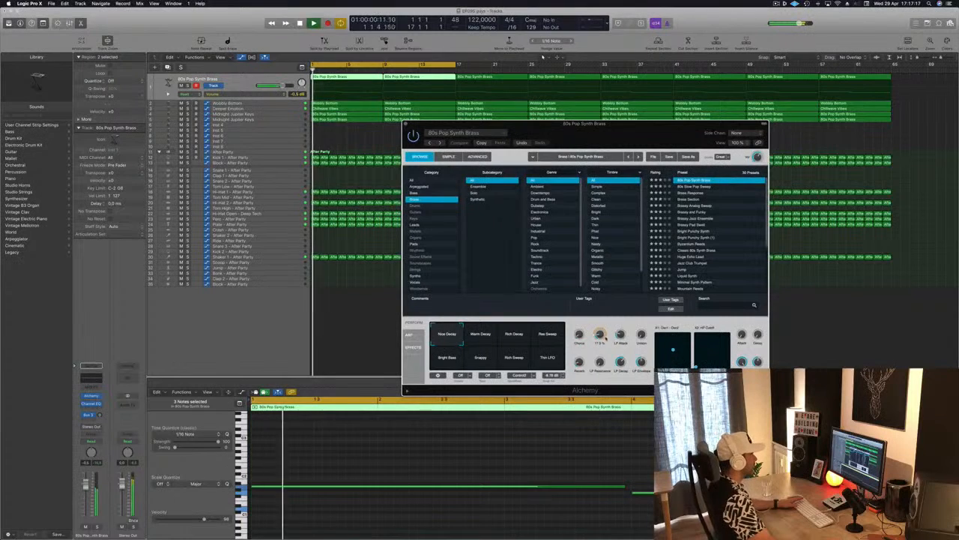
Step: Adjust the brass sound's LP Attack in Alchemy while replaying the loop, and reposition the instrument window over the arrangement
{"action": "key", "text": "space"}
{"action": "key", "text": "space"}
{"action": "left_click_drag", "start_coordinate": [588, 126], "coordinate": [517, 126]}
{"action": "key", "text": "space"}
{"action": "key", "text": "space"}
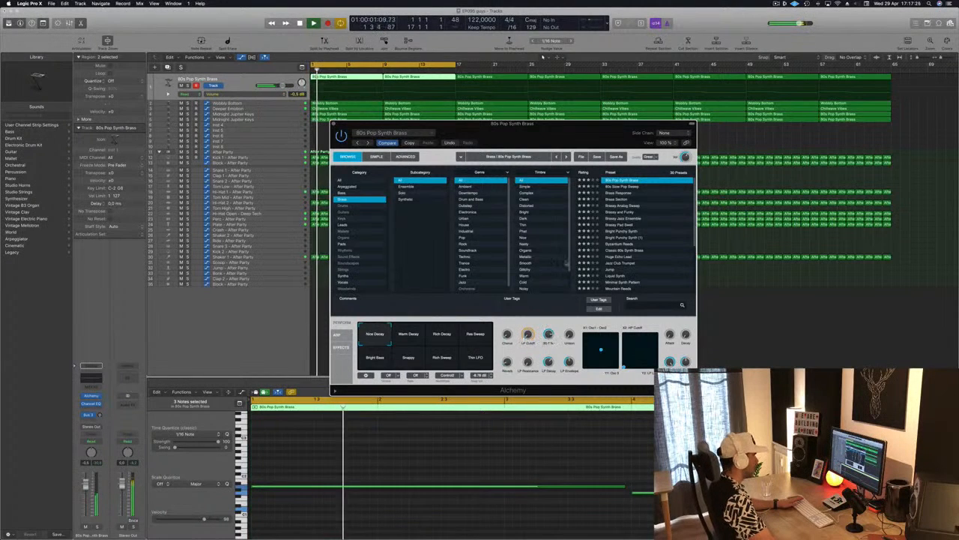
{"action": "left_click_drag", "start_coordinate": [527, 126], "coordinate": [602, 128]}
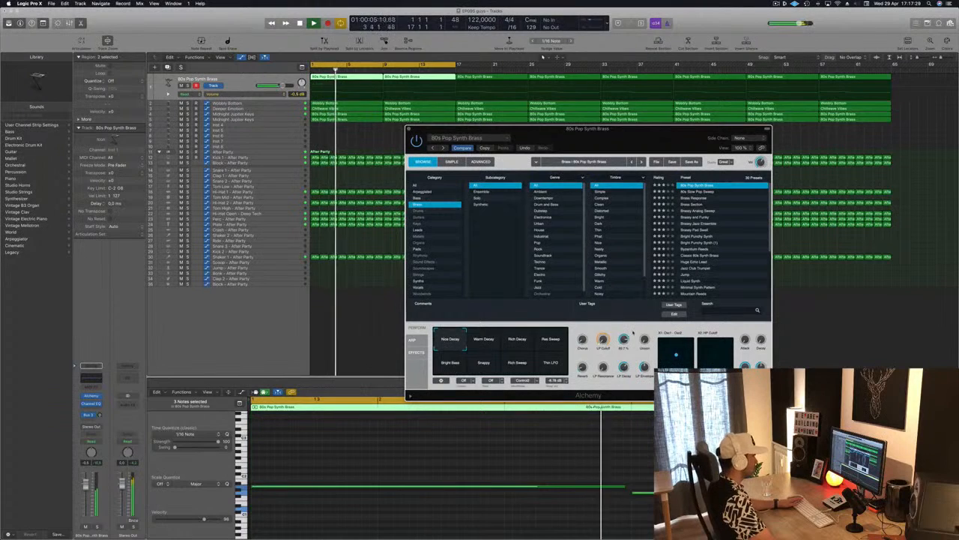
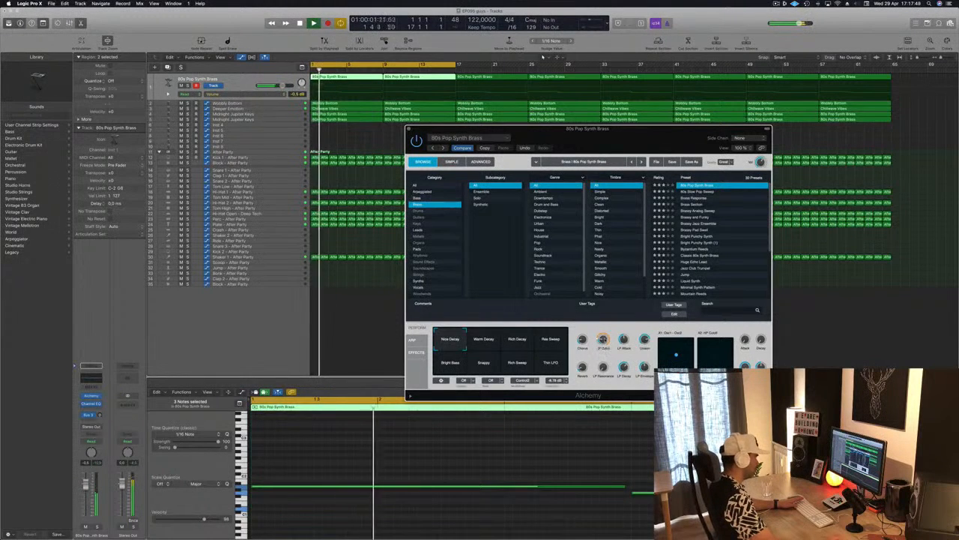
Step: Close the brass track's Alchemy window, enlarge the track row and restart playback from the beginning
{"action": "left_click_drag", "start_coordinate": [456, 132], "coordinate": [365, 169]}
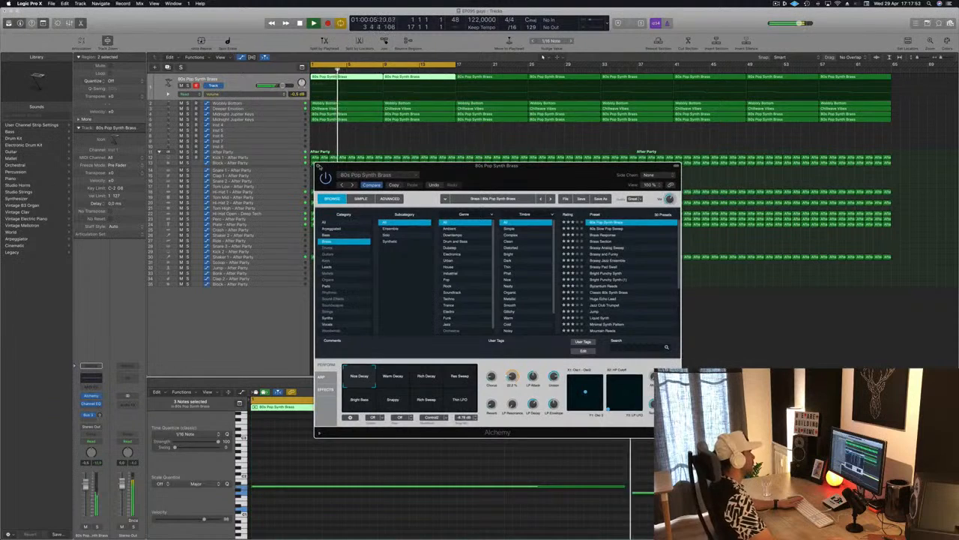
{"action": "left_click", "coordinate": [318, 167]}
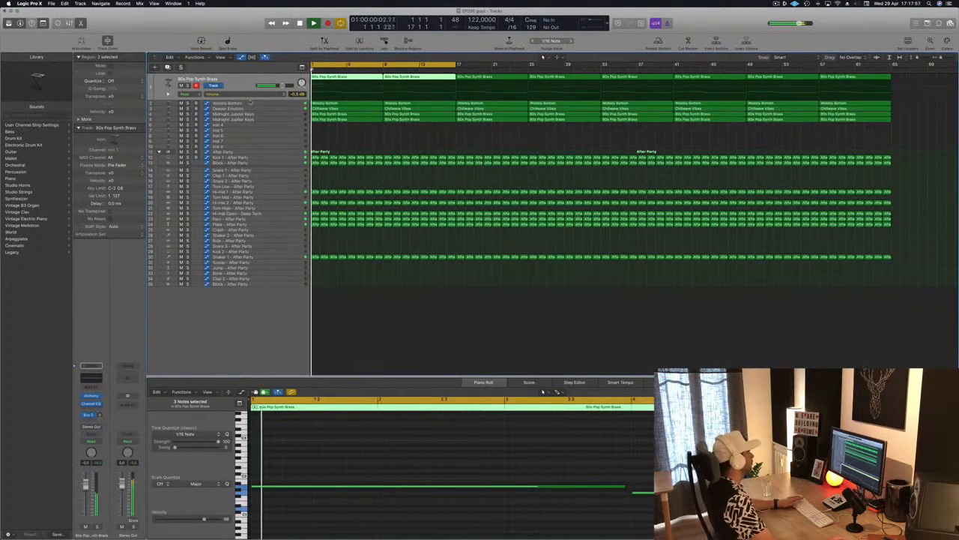
{"action": "left_click_drag", "start_coordinate": [250, 99], "coordinate": [249, 171]}
{"action": "key", "text": "Return"}
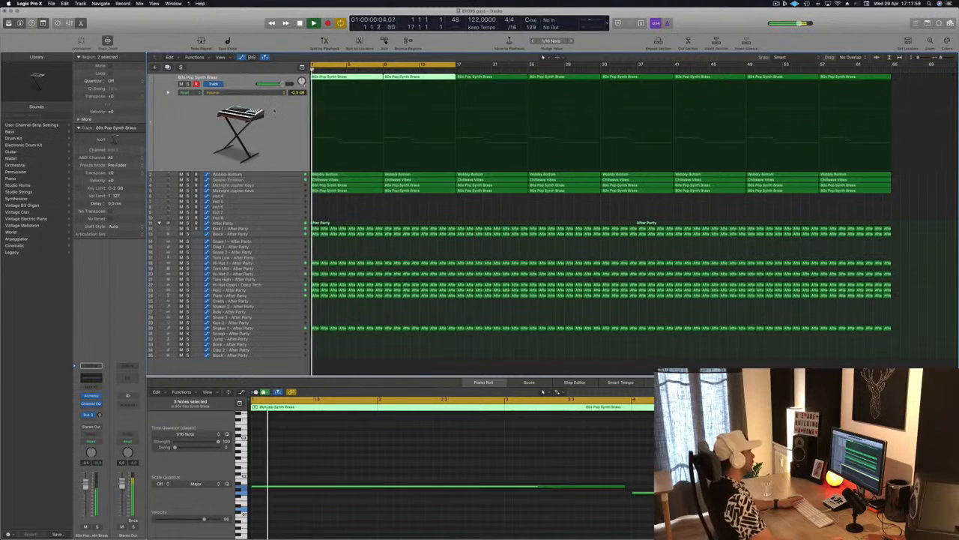
Step: Delete the two 80s Pop Synth Brass regions on row 1 in the first 16 bars and stop playback
{"action": "left_click", "coordinate": [354, 76]}
{"action": "key", "text": "Delete"}
{"action": "left_click", "coordinate": [405, 76]}
{"action": "key", "text": "Delete"}
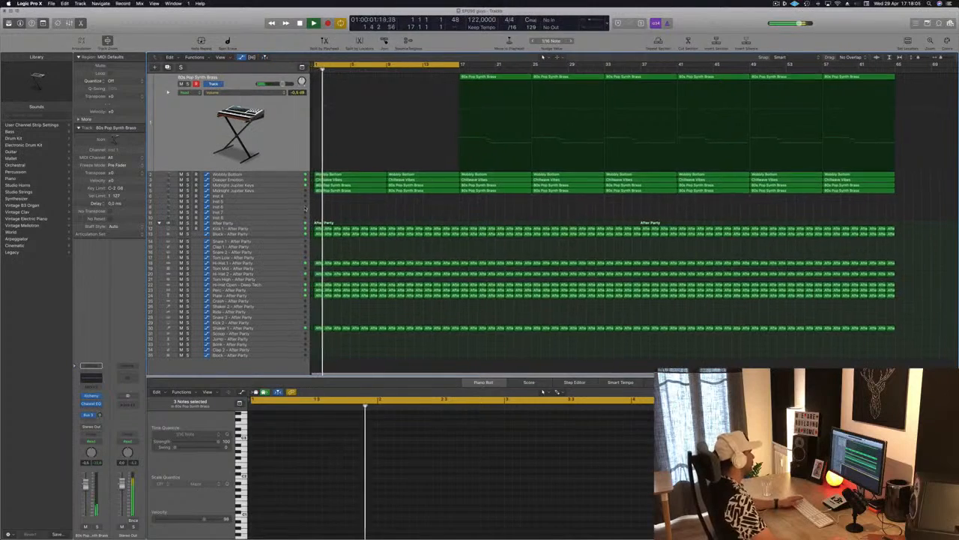
{"action": "key", "text": "space"}
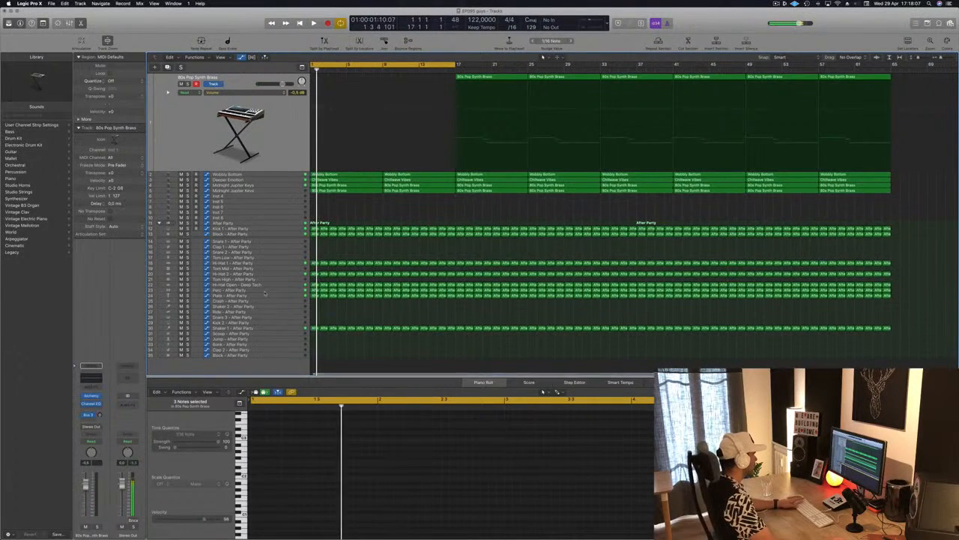
Step: Delete all Plate - After Party regions within the first 16 bars
{"action": "left_click", "coordinate": [265, 295]}
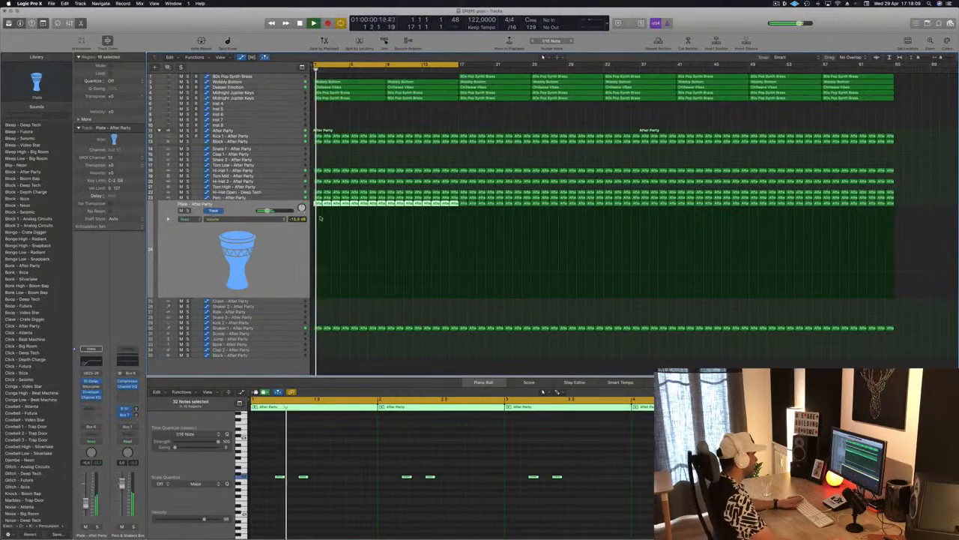
{"action": "left_click", "coordinate": [332, 309]}
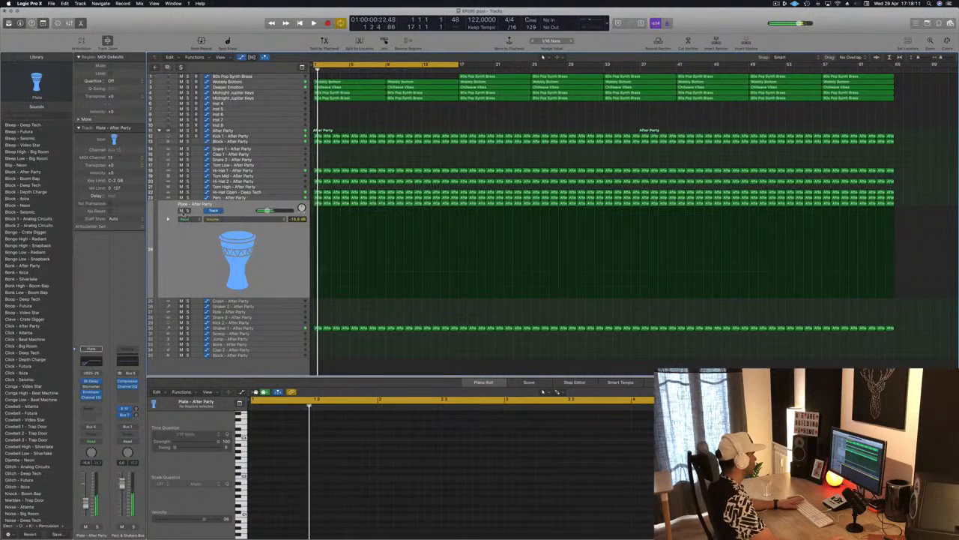
{"action": "left_click", "coordinate": [318, 203]}
{"action": "left_click_drag", "start_coordinate": [318, 203], "coordinate": [417, 206]}
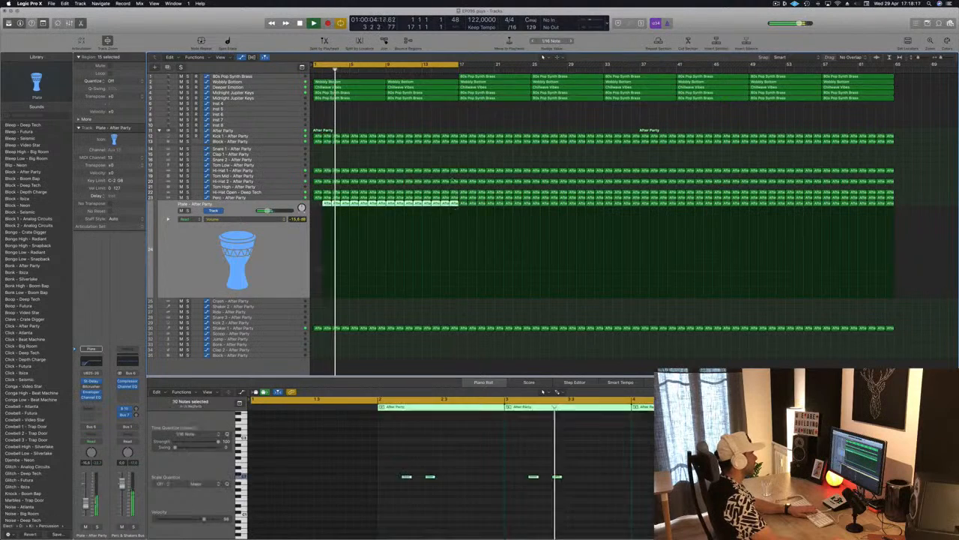
{"action": "key", "text": "Delete"}
Step: Delete the Block - After Party regions beneath Kick 1 in the first 16 bars and restart playback
{"action": "key", "text": "space"}
{"action": "left_click_drag", "start_coordinate": [316, 150], "coordinate": [453, 145]}
{"action": "key", "text": "Delete"}
{"action": "key", "text": "Return"}
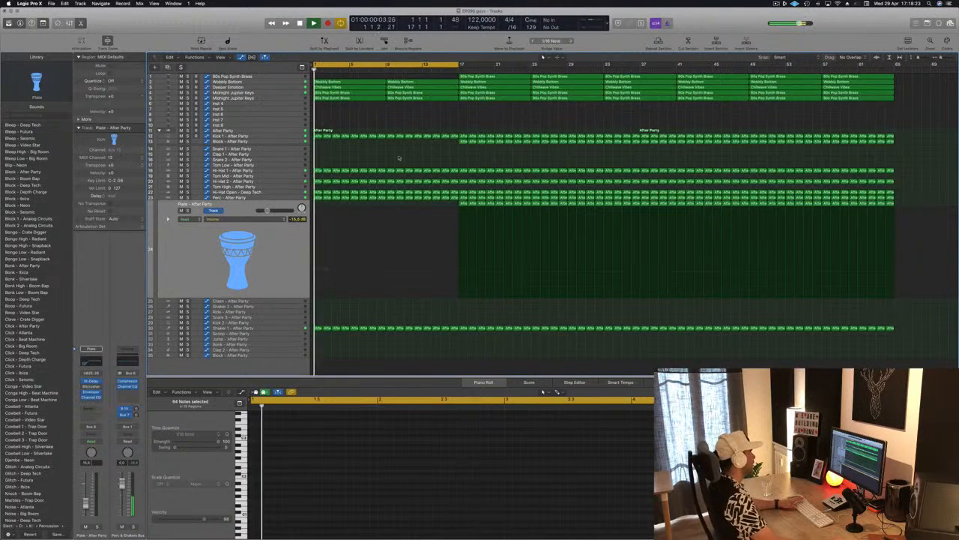
{"action": "key", "text": "Return"}
Step: Check the upper Midnight Jupiter Keys track, select the Deeper Emotion track and replay the loop from the start
{"action": "left_click", "coordinate": [271, 98]}
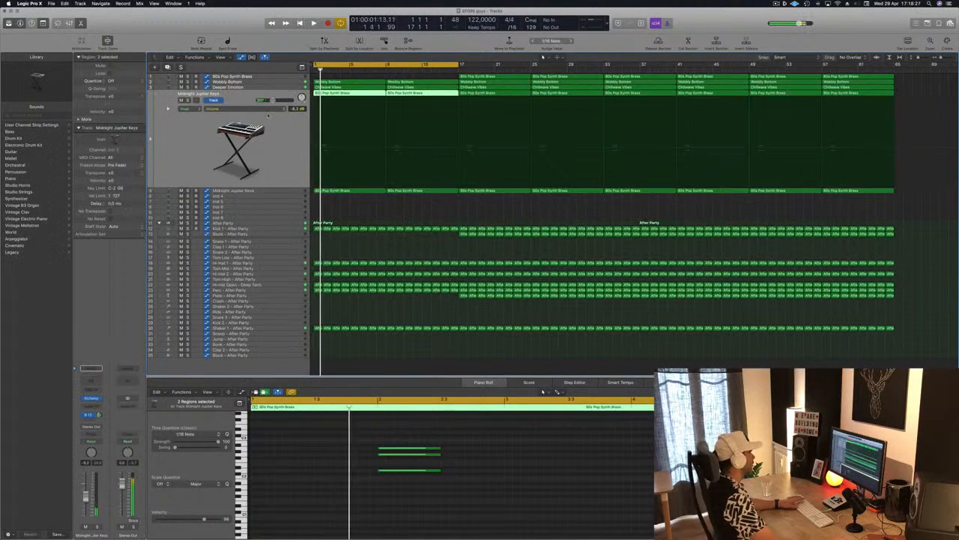
{"action": "left_click", "coordinate": [273, 87]}
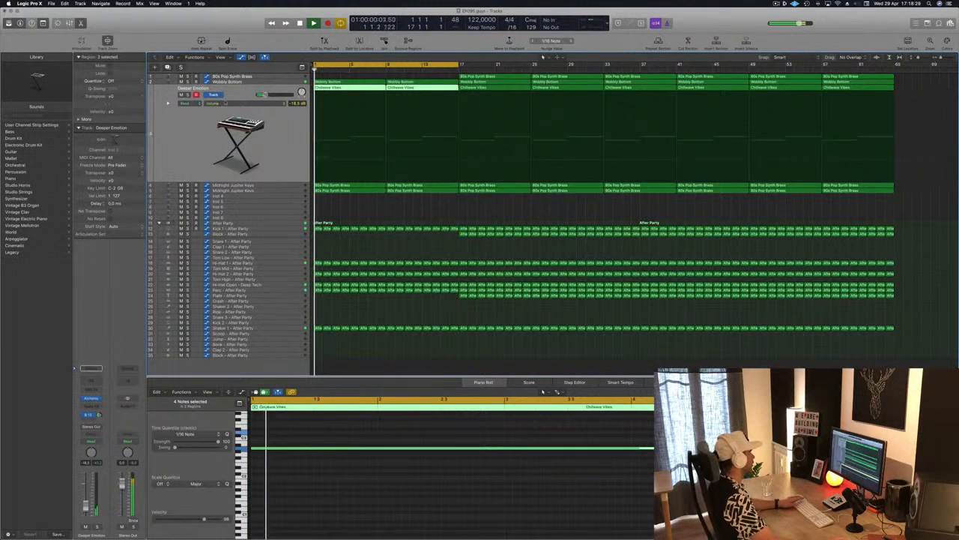
{"action": "key", "text": "Return"}
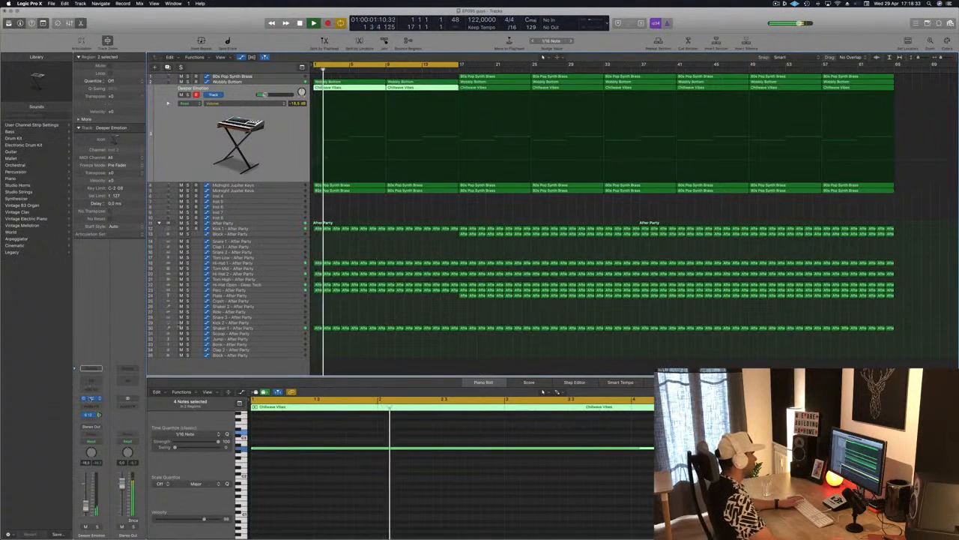
Step: Inspect the Deeper Emotion track's Alchemy instrument while the loop plays, moving its window over the arrangement, and close it
{"action": "left_click", "coordinate": [92, 398]}
{"action": "left_click_drag", "start_coordinate": [755, 78], "coordinate": [690, 111]}
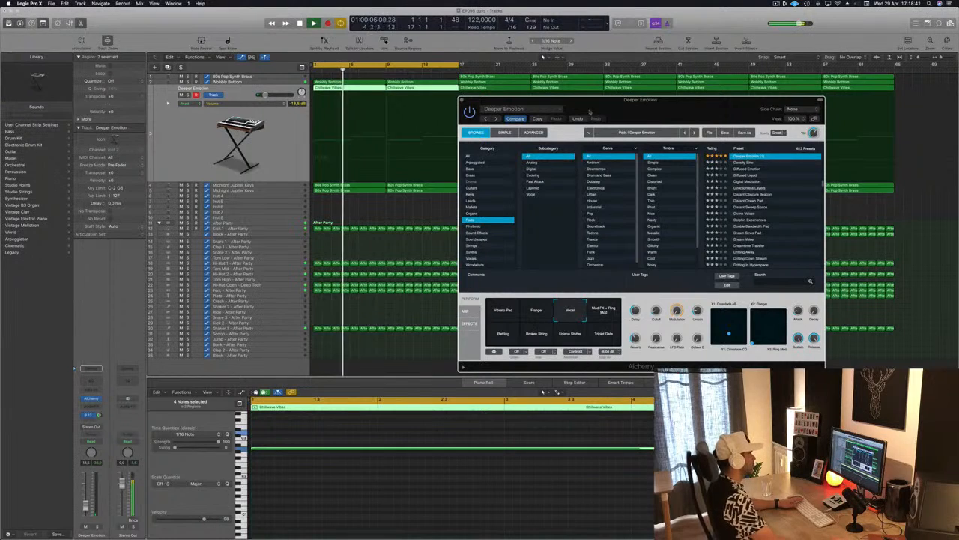
{"action": "left_click_drag", "start_coordinate": [654, 101], "coordinate": [440, 135]}
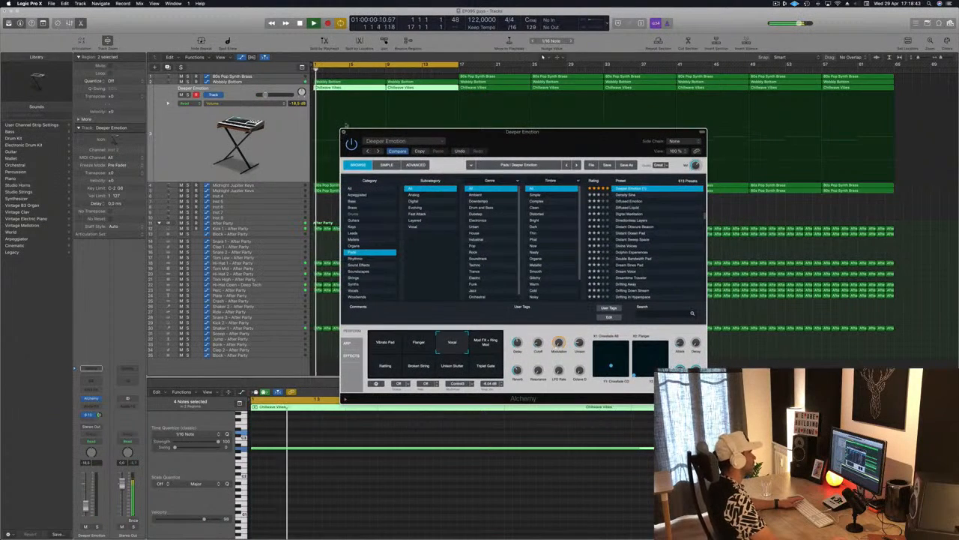
{"action": "left_click", "coordinate": [343, 132]}
Step: Trim the first Wobbly Bottom region to its first four bars and copy it to bar 5
{"action": "left_click", "coordinate": [355, 81]}
{"action": "left_click", "coordinate": [416, 77]}
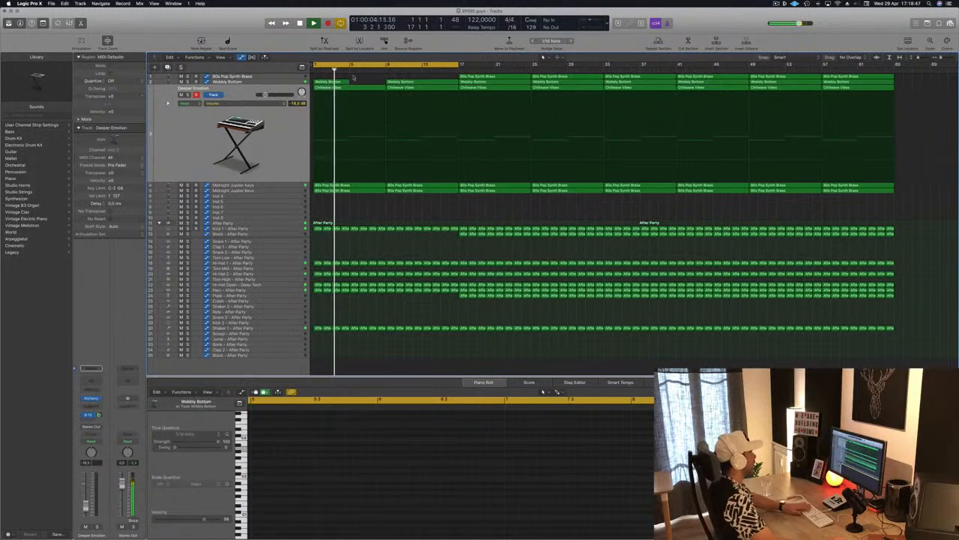
{"action": "left_click", "coordinate": [329, 81]}
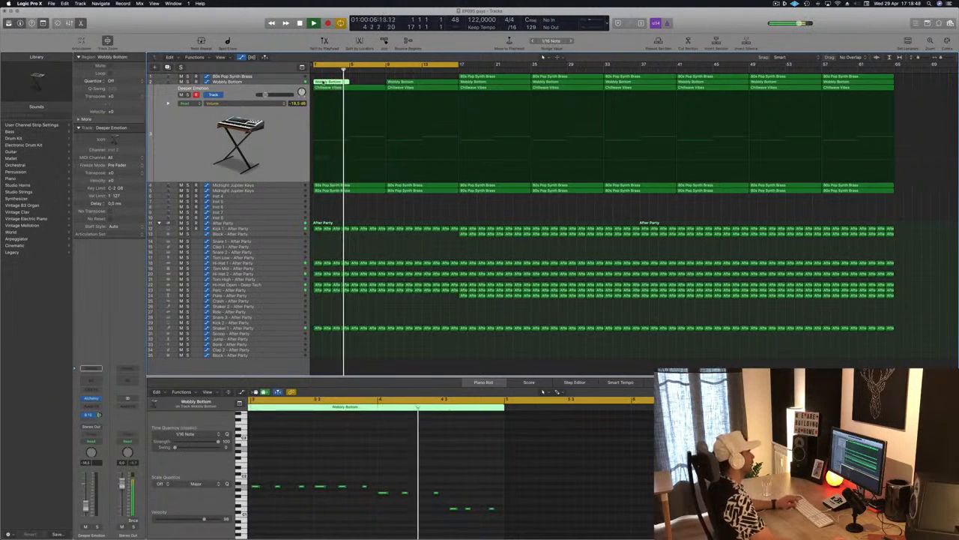
{"action": "key", "text": "space"}
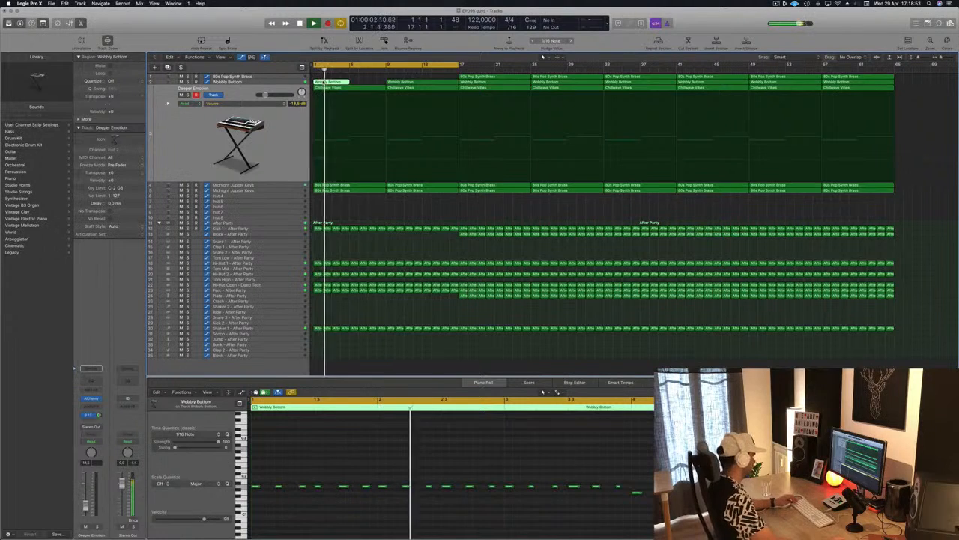
{"action": "left_click_drag", "start_coordinate": [324, 83], "coordinate": [359, 84]}
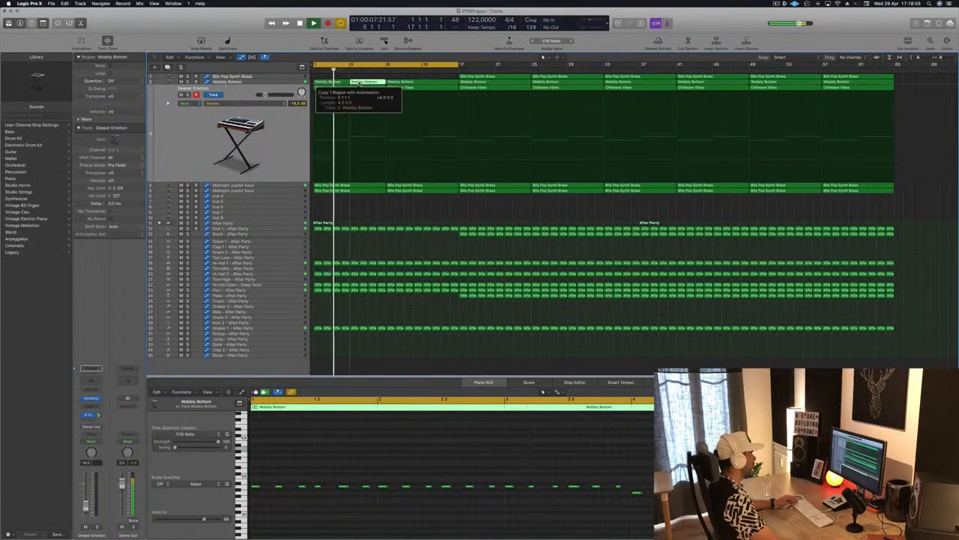
Step: Replace the Wobbly Bottom region at bar 9 with copies of the two four-bar regions, filling up to bar 17
{"action": "left_click", "coordinate": [427, 81]}
{"action": "key", "text": "space"}
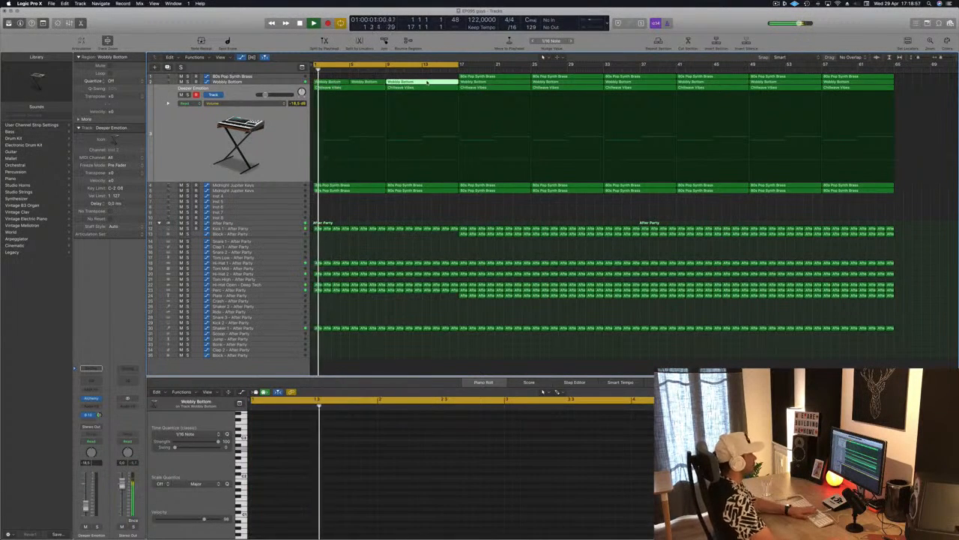
{"action": "key", "text": "Delete"}
{"action": "left_click_drag", "start_coordinate": [426, 82], "coordinate": [398, 88]}
Step: Delete the two Chillwave Vibes regions on the Deeper Emotion track in the first 16 bars and replay the loop
{"action": "left_click", "coordinate": [285, 128]}
{"action": "key", "text": "space"}
{"action": "key", "text": "space"}
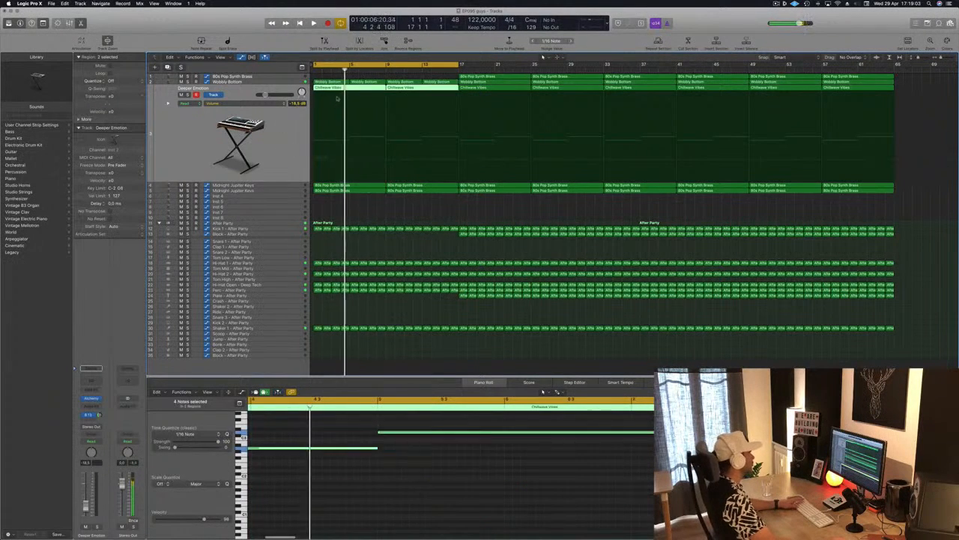
{"action": "key", "text": "Delete"}
{"action": "key", "text": "space"}
{"action": "key", "text": "space"}
Step: Replay the thinned-out loop while checking the upper Midnight Jupiter Keys track and the Perc - After Party track
{"action": "key", "text": "Down"}
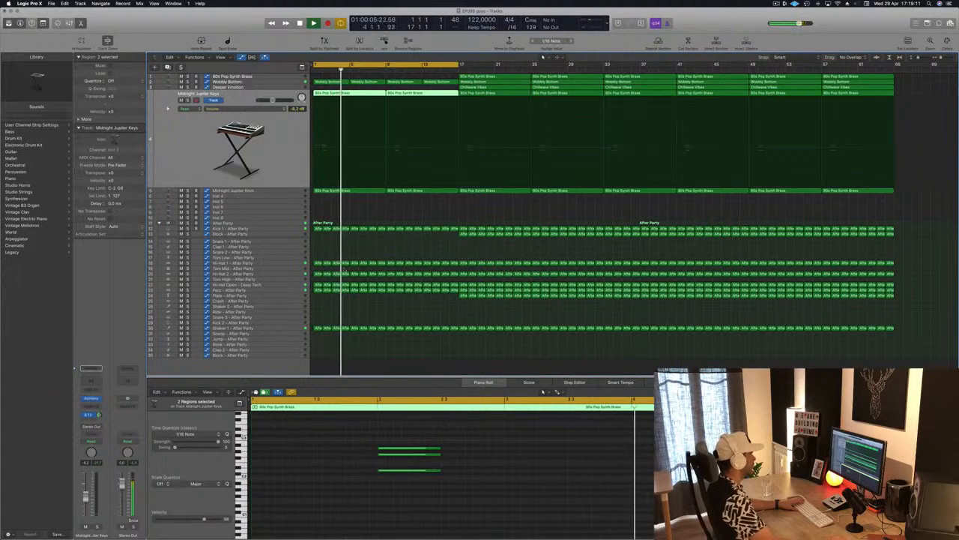
{"action": "key", "text": "space"}
{"action": "key", "text": "space"}
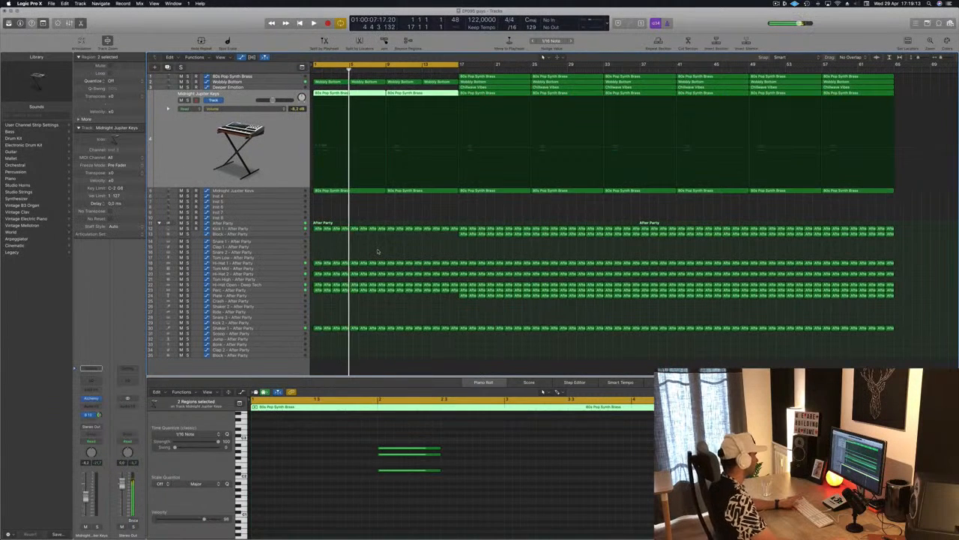
{"action": "left_click", "coordinate": [290, 293]}
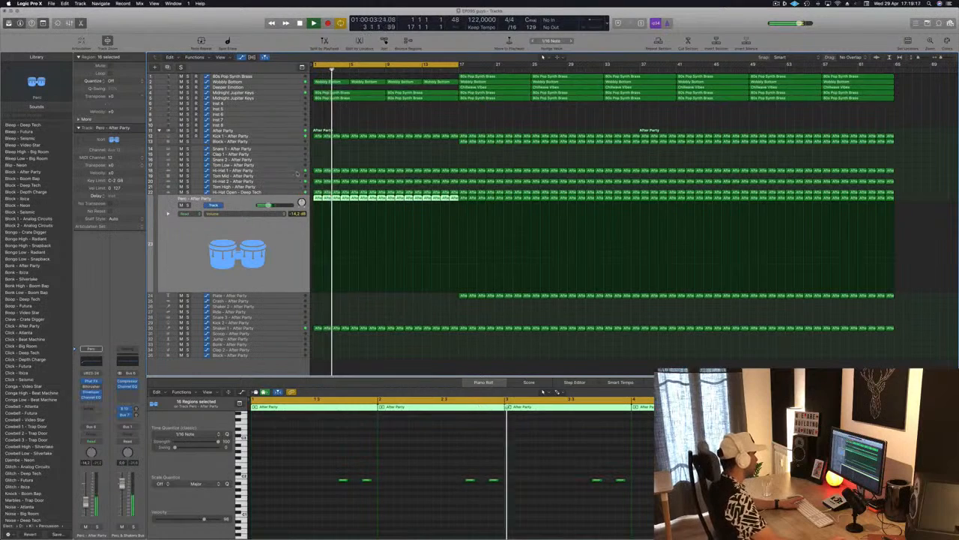
{"action": "key", "text": "space"}
{"action": "key", "text": "space"}
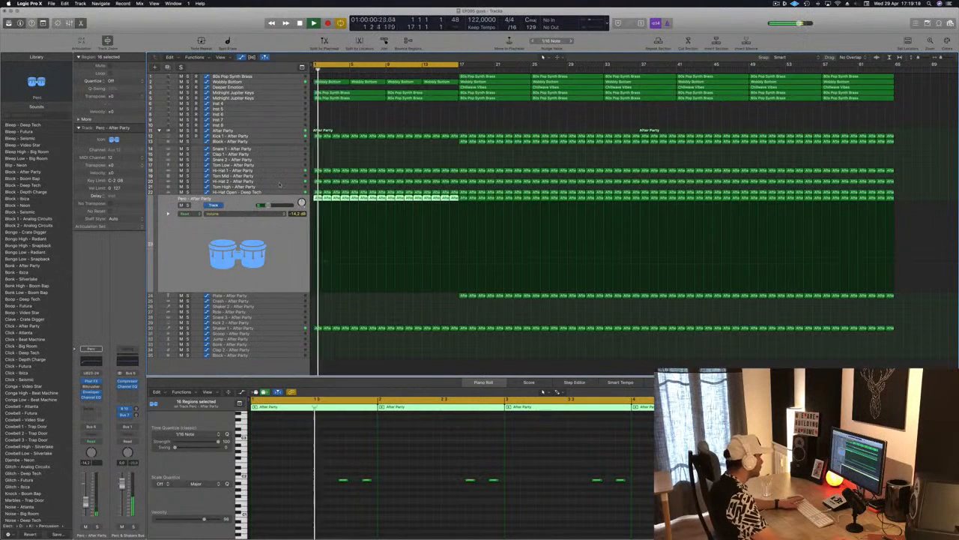
Step: Check the open hi-hat track and delete the Hi-Hat 2 - After Party regions in the first 16 bars
{"action": "left_click", "coordinate": [281, 193]}
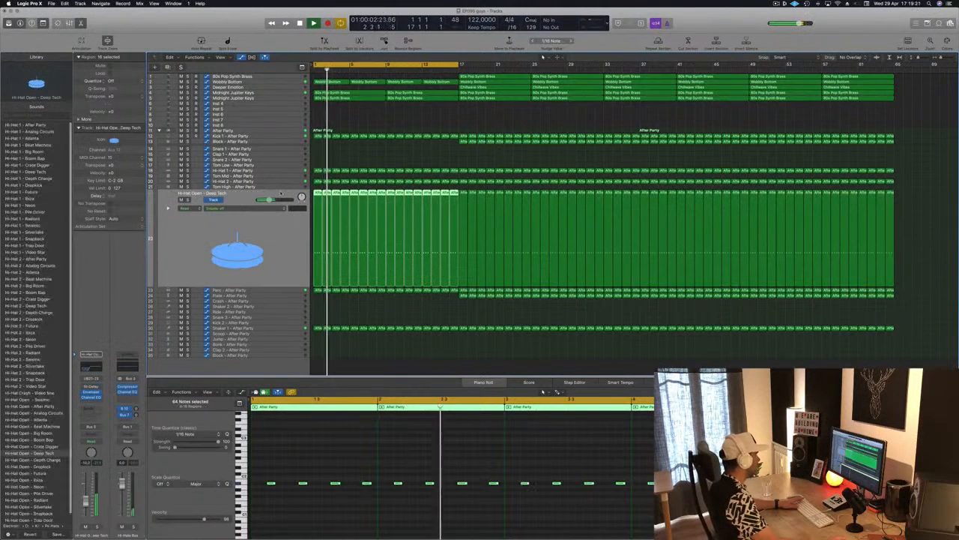
{"action": "left_click", "coordinate": [289, 182]}
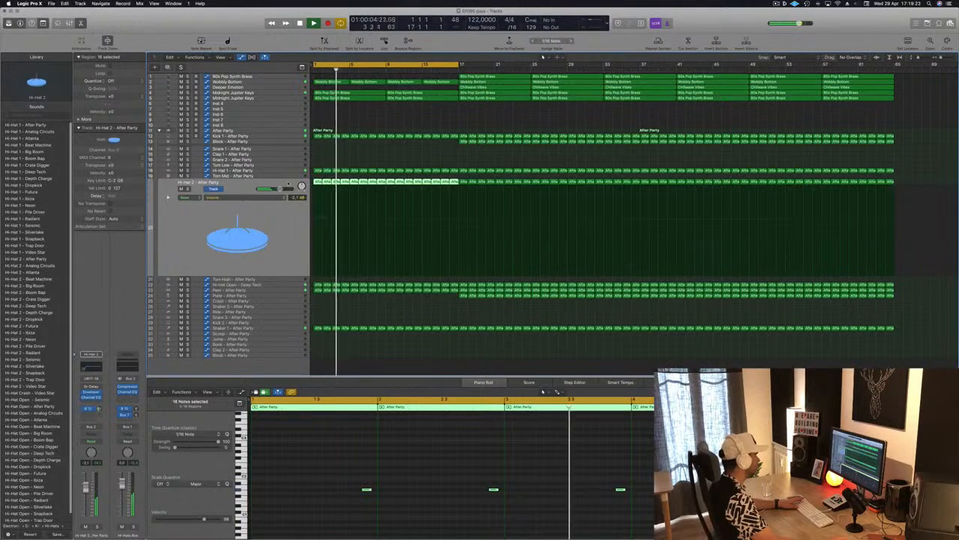
{"action": "key", "text": "Delete"}
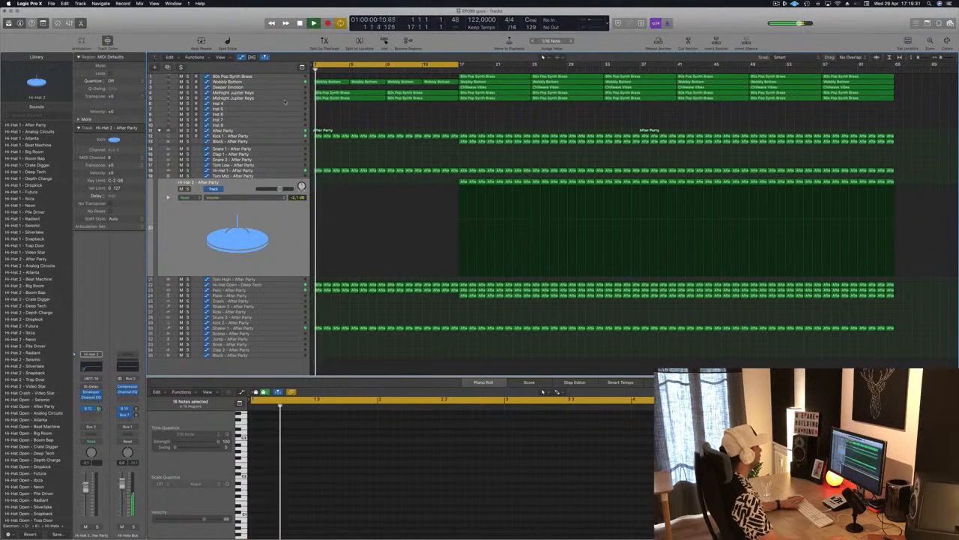
Step: Select the Midnight Jupiter Keys track on row 5, restart the loop and open its Alchemy instrument
{"action": "left_click", "coordinate": [241, 99]}
{"action": "key", "text": "space"}
{"action": "key", "text": "space"}
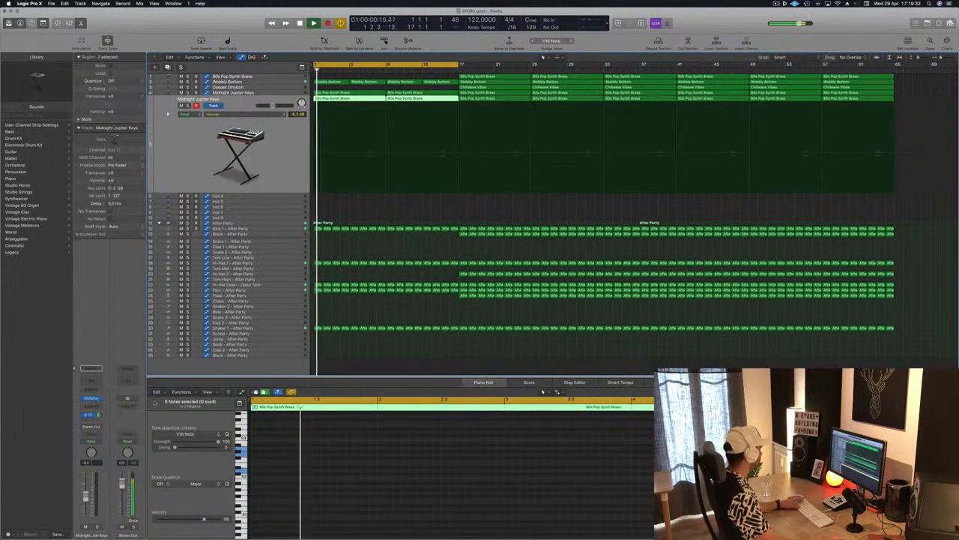
{"action": "left_click", "coordinate": [91, 398]}
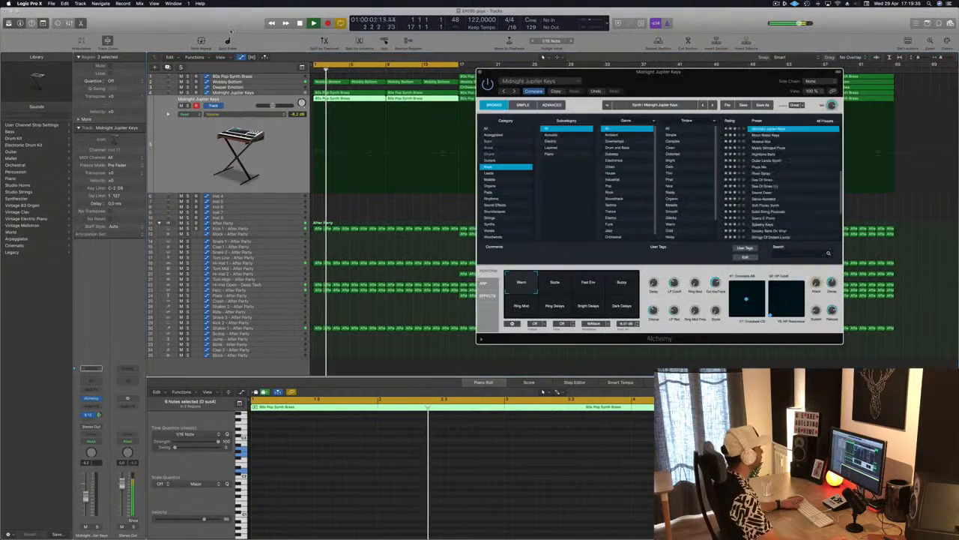
{"action": "left_click_drag", "start_coordinate": [554, 72], "coordinate": [516, 73]}
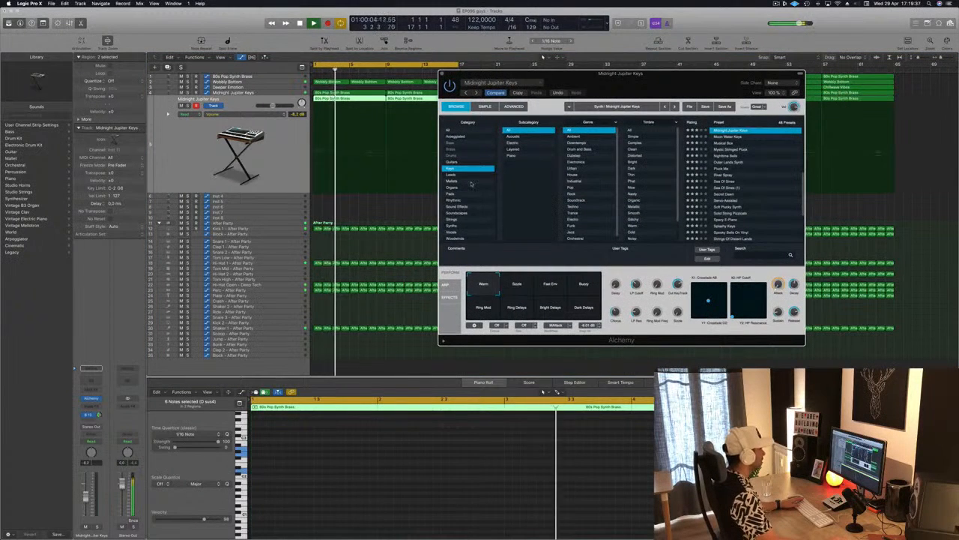
Step: Load the Cluttered Atmosphere preset from the Soundscapes category and move the Alchemy window clear of the first 16 bars
{"action": "left_click", "coordinate": [457, 213]}
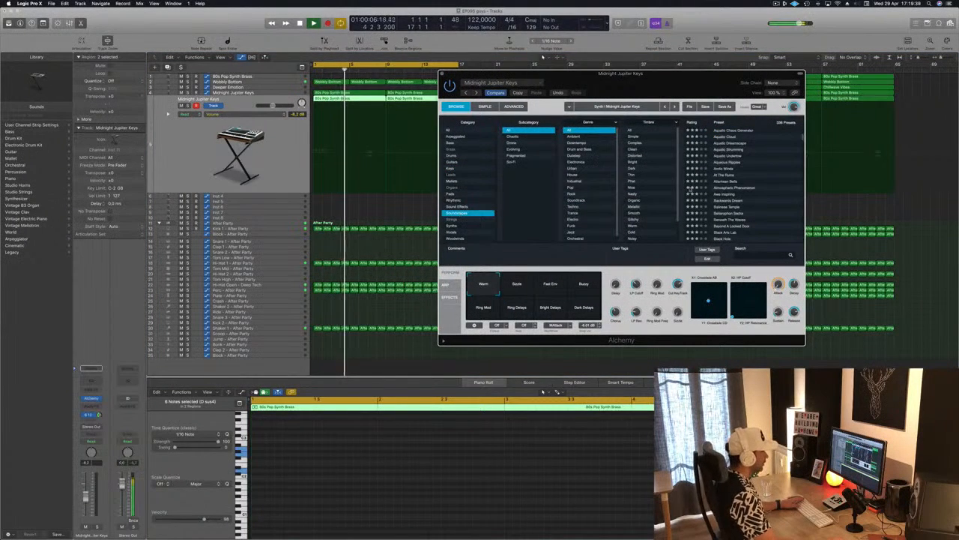
{"action": "scroll", "coordinate": [745, 172], "scroll_direction": "down", "scroll_amount": 8}
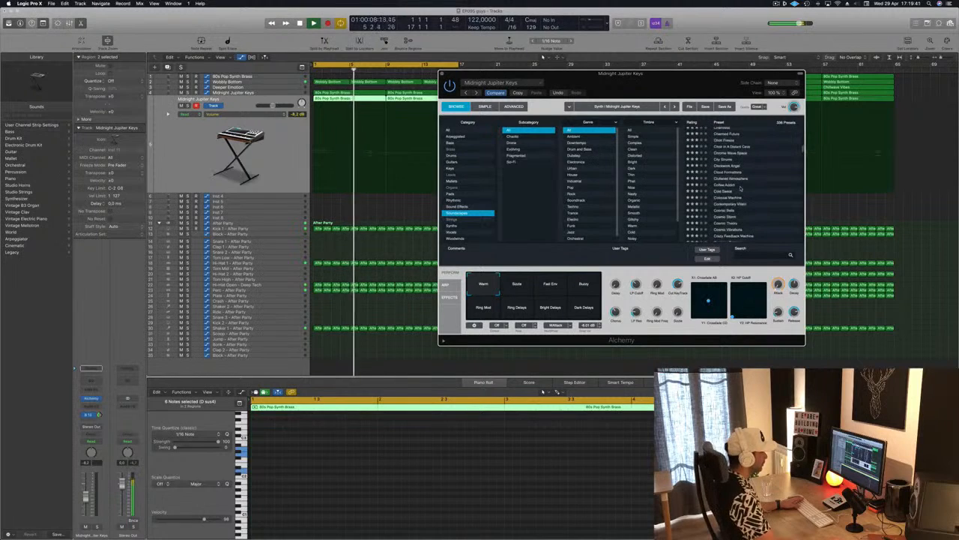
{"action": "left_click", "coordinate": [739, 180]}
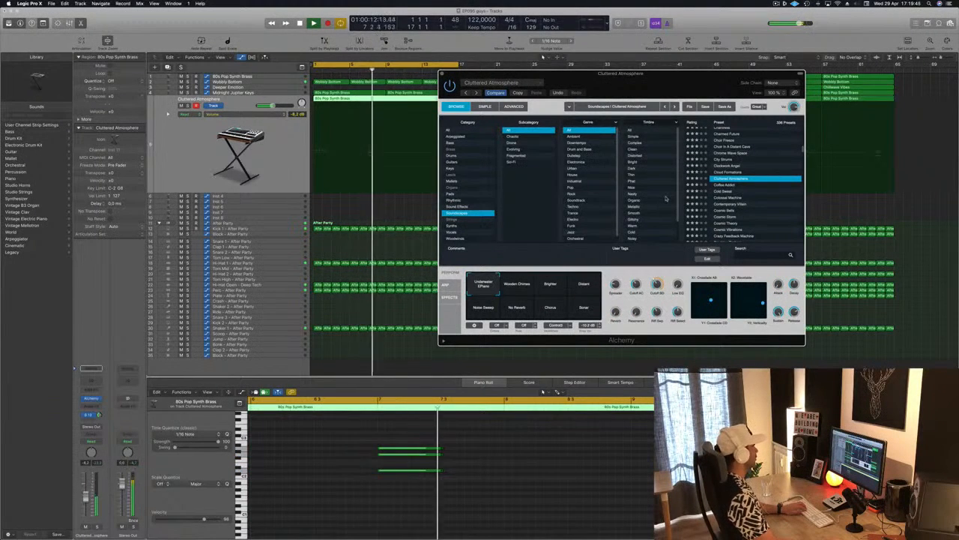
{"action": "key", "text": "super+z"}
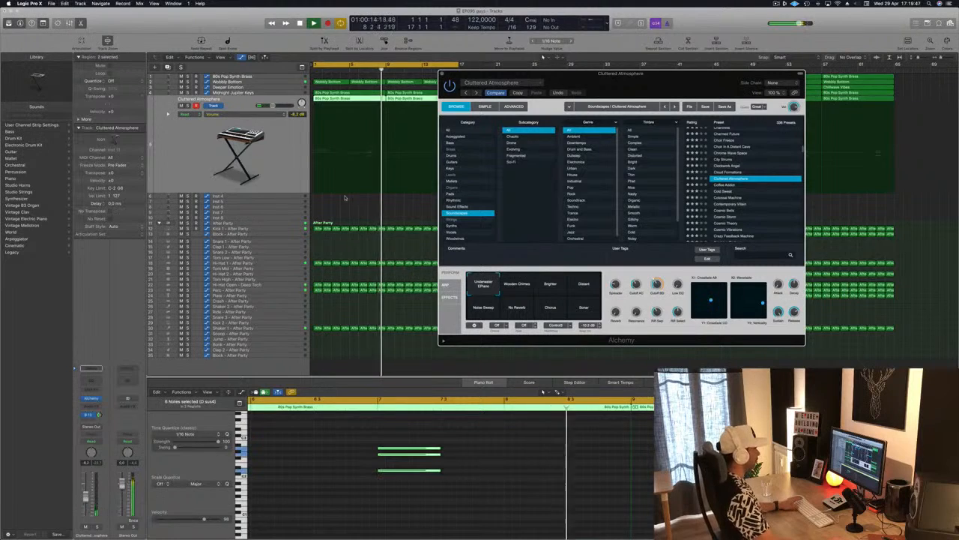
{"action": "left_click_drag", "start_coordinate": [633, 94], "coordinate": [824, 64]}
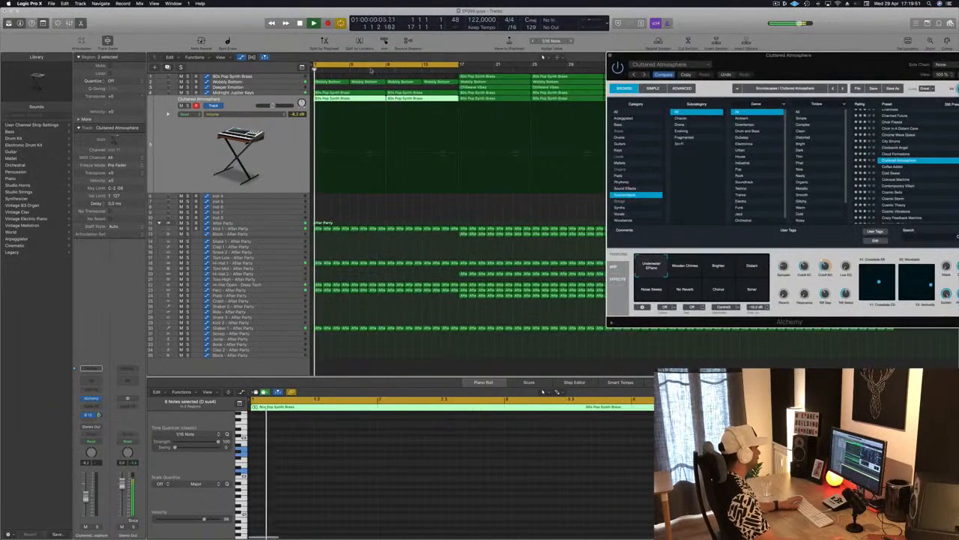
Step: Compare the Cluttered Atmosphere settings with the original Midnight Jupiter Keys sound in Alchemy, move its window lower and replay the intro
{"action": "left_click", "coordinate": [673, 76]}
{"action": "left_click_drag", "start_coordinate": [853, 61], "coordinate": [711, 198]}
{"action": "key", "text": "space"}
{"action": "key", "text": "space"}
{"action": "left_click", "coordinate": [336, 114]}
{"action": "left_click", "coordinate": [365, 71]}
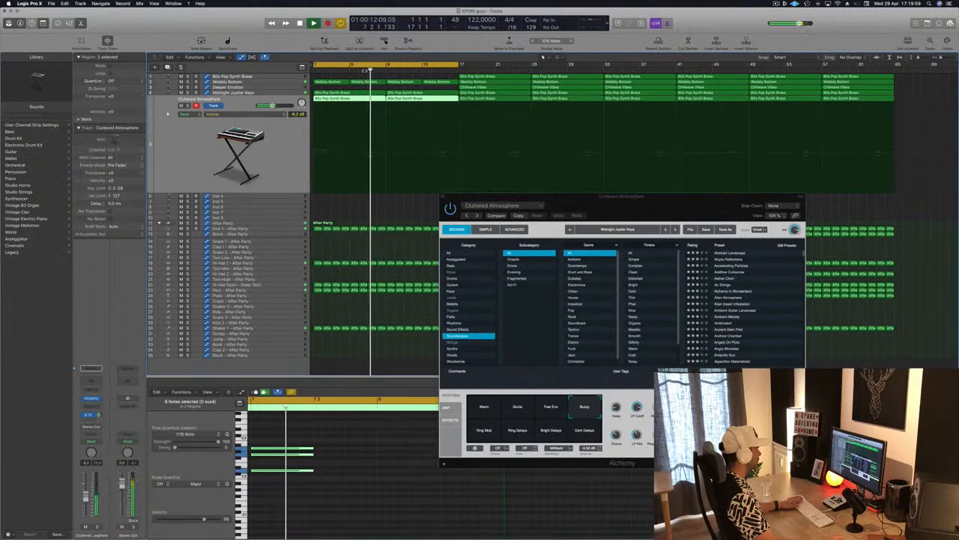
Step: Select the Midnight Jupiter Keys track on row 4, restart playback from bar 1 and move the Alchemy window below the instrument tracks
{"action": "left_click", "coordinate": [279, 93]}
{"action": "key", "text": "Return"}
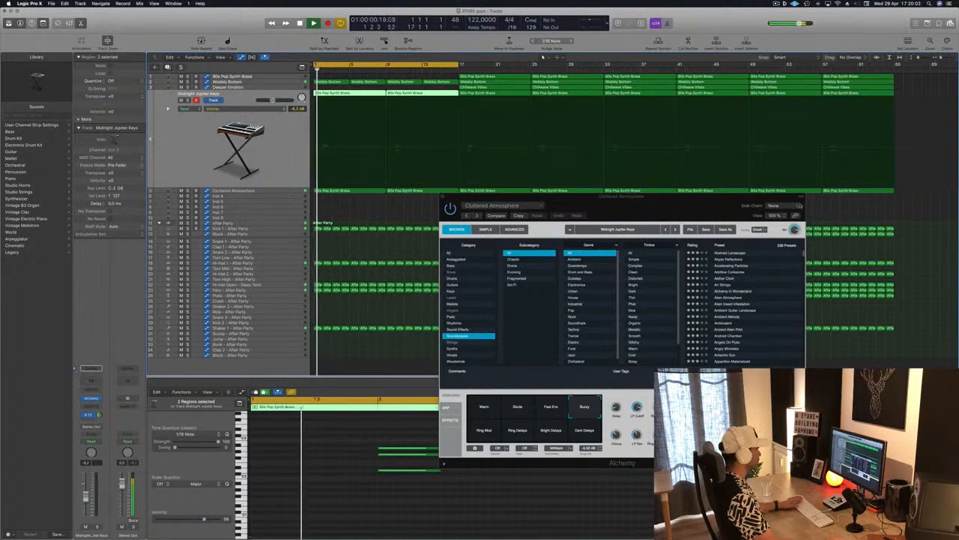
{"action": "left_click_drag", "start_coordinate": [711, 205], "coordinate": [564, 263]}
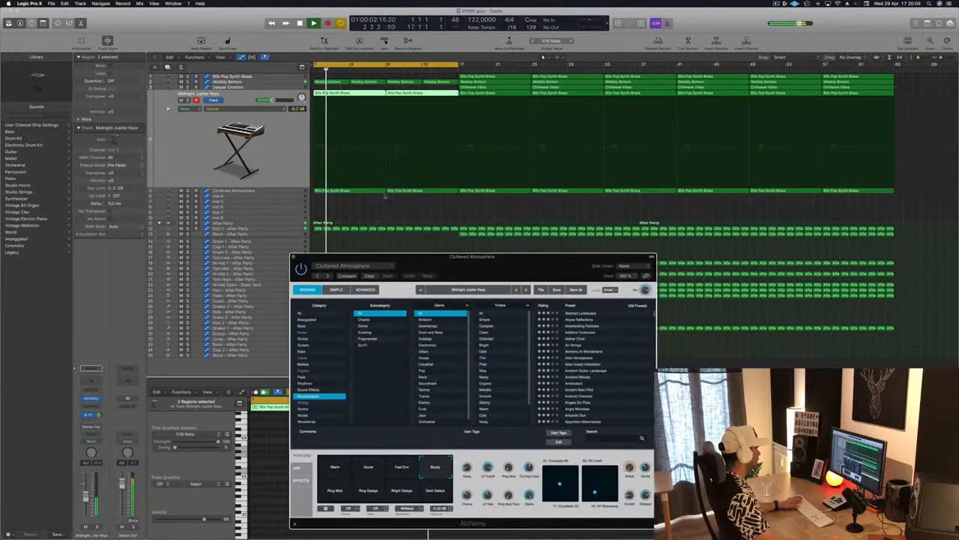
Step: On the Cluttered Atmosphere track, toggle Alchemy's bypass, choose the Warm performance snapshot and close the instrument
{"action": "left_click", "coordinate": [288, 192]}
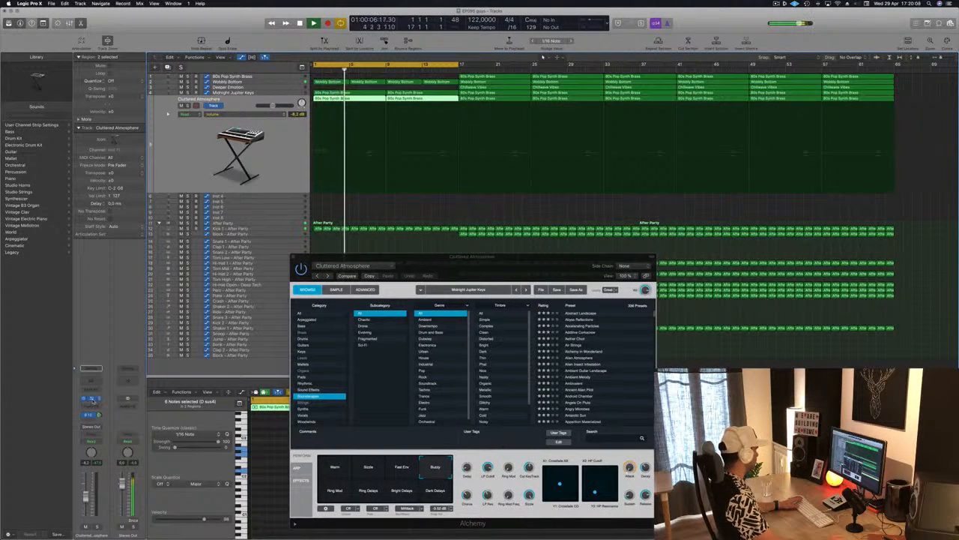
{"action": "left_click", "coordinate": [93, 400]}
{"action": "left_click", "coordinate": [93, 400]}
{"action": "left_click", "coordinate": [93, 400]}
{"action": "left_click", "coordinate": [93, 399]}
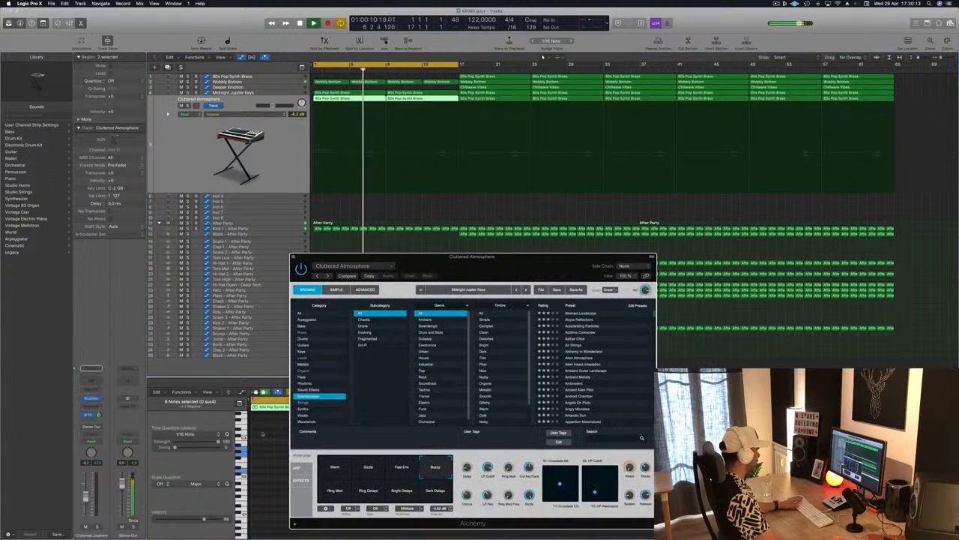
{"action": "left_click", "coordinate": [334, 460]}
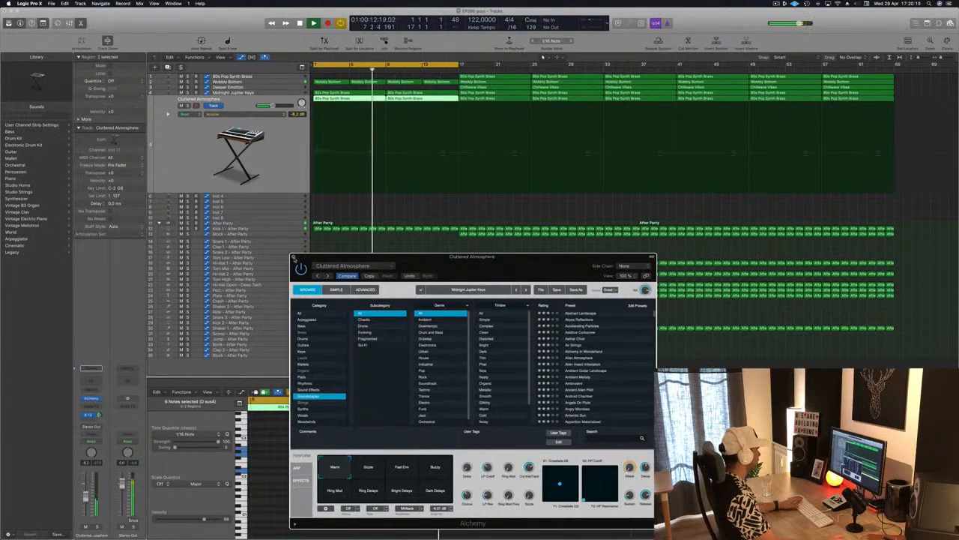
{"action": "left_click", "coordinate": [294, 257]}
Step: Open Alchemy on the empty Inst 4 track, move it clear and load Atlantean Bells from the Soundscapes category
{"action": "left_click", "coordinate": [255, 197]}
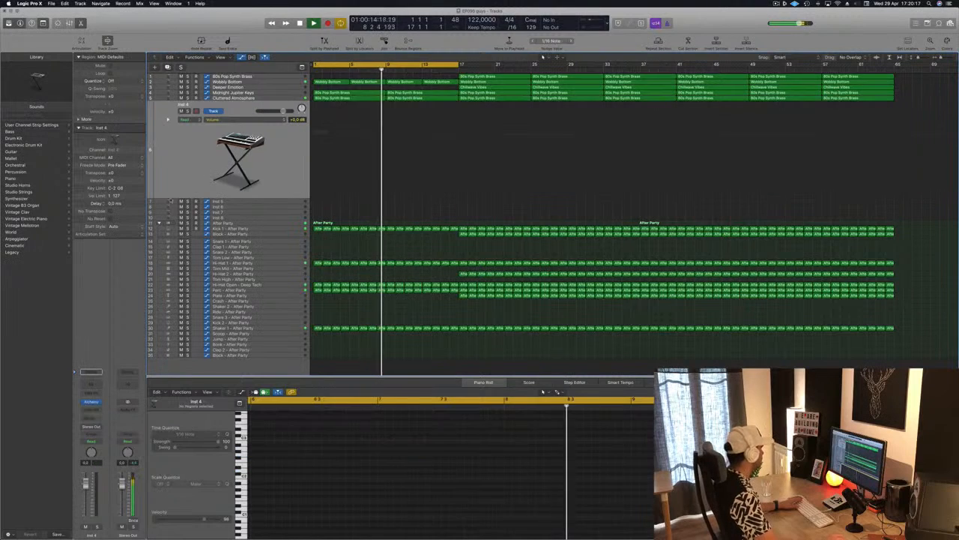
{"action": "left_click", "coordinate": [92, 402]}
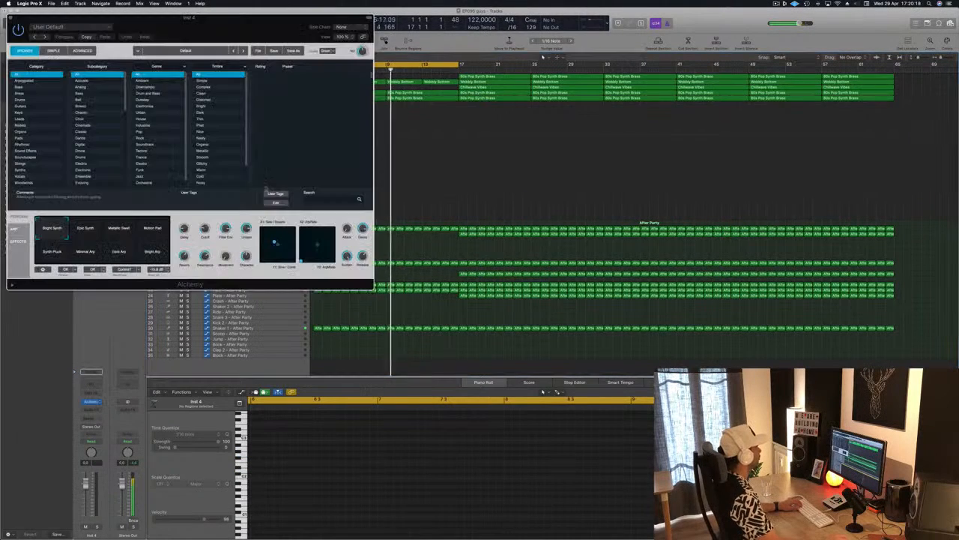
{"action": "left_click_drag", "start_coordinate": [264, 33], "coordinate": [726, 91]}
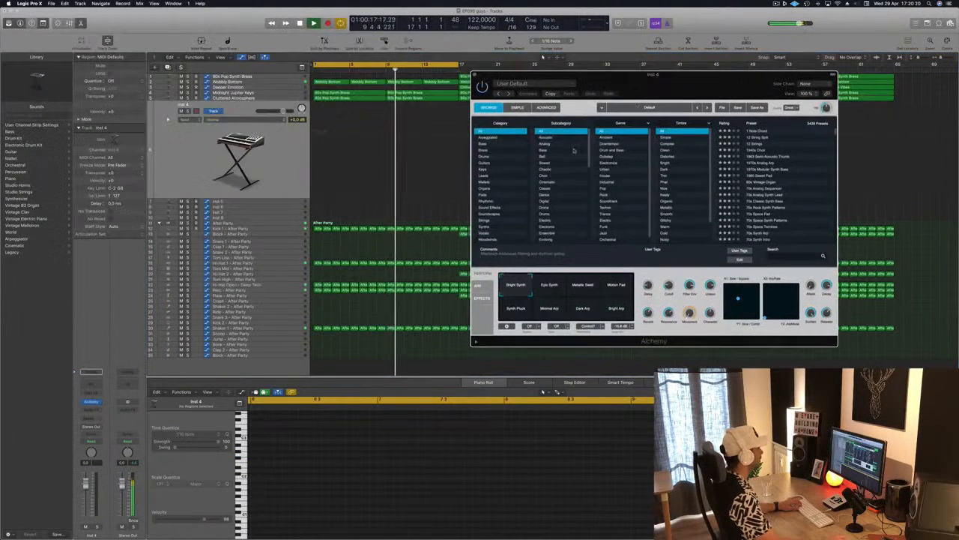
{"action": "left_click", "coordinate": [494, 215]}
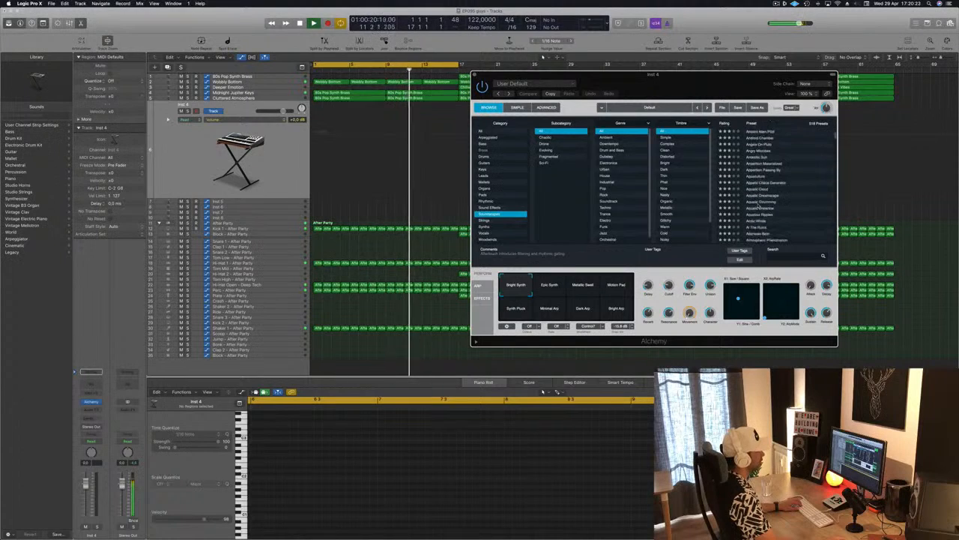
{"action": "scroll", "coordinate": [760, 204], "scroll_direction": "down", "scroll_amount": 2}
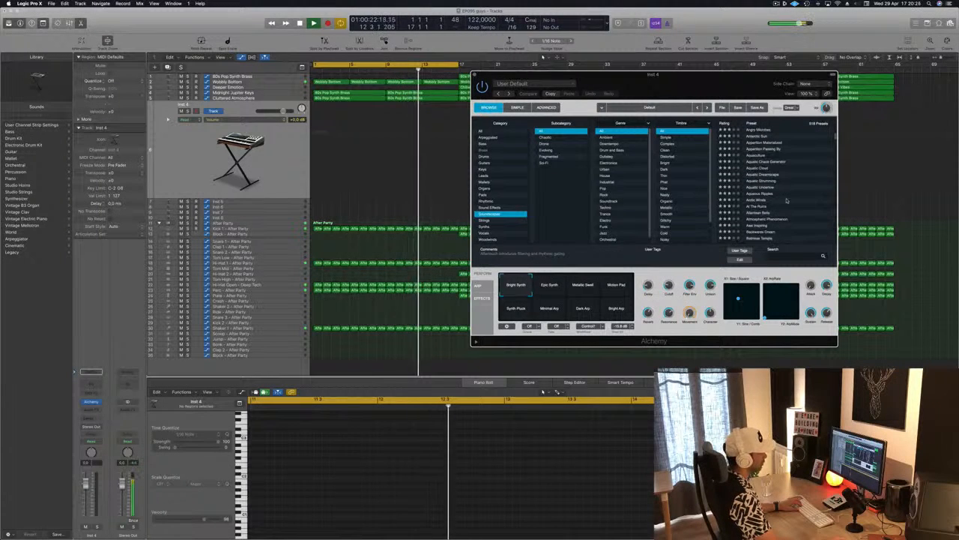
{"action": "left_click", "coordinate": [759, 213]}
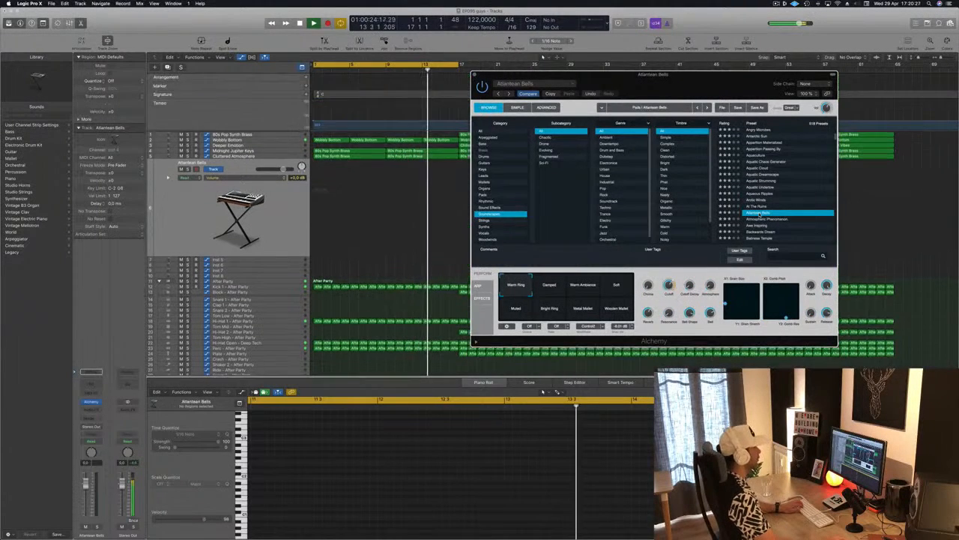
Step: Show the Musical Typing keyboard, lower its octave range and move it clear of the Alchemy preset list
{"action": "key", "text": "super+k"}
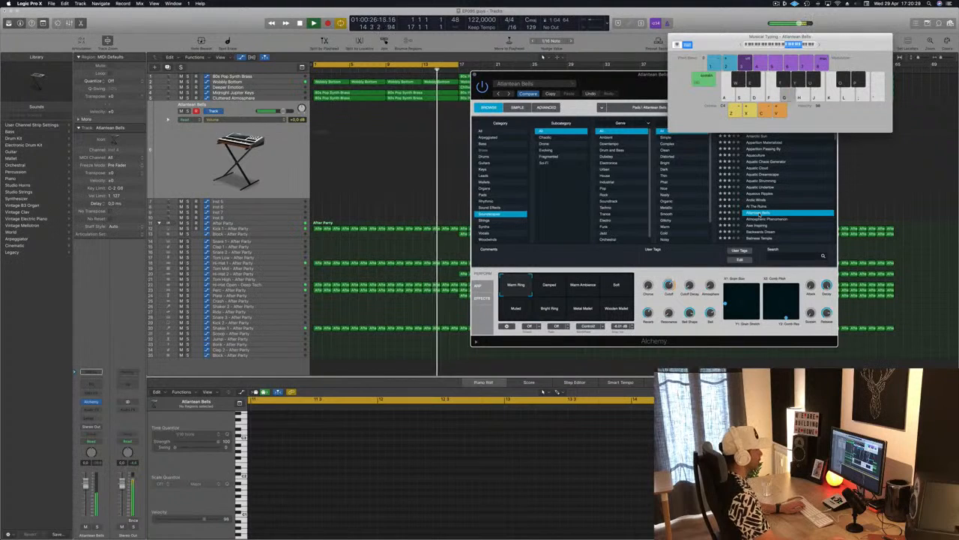
{"action": "left_click", "coordinate": [780, 45]}
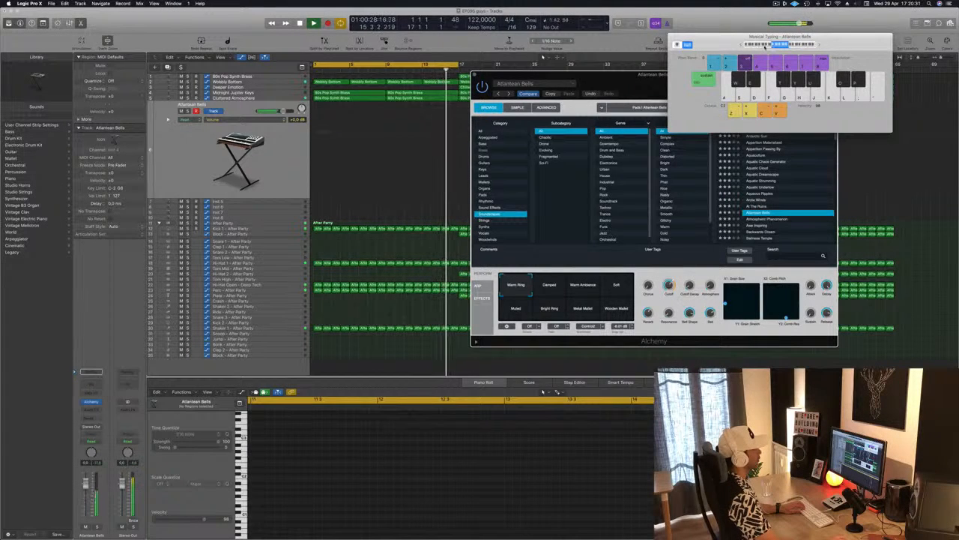
{"action": "left_click_drag", "start_coordinate": [712, 43], "coordinate": [703, 19]}
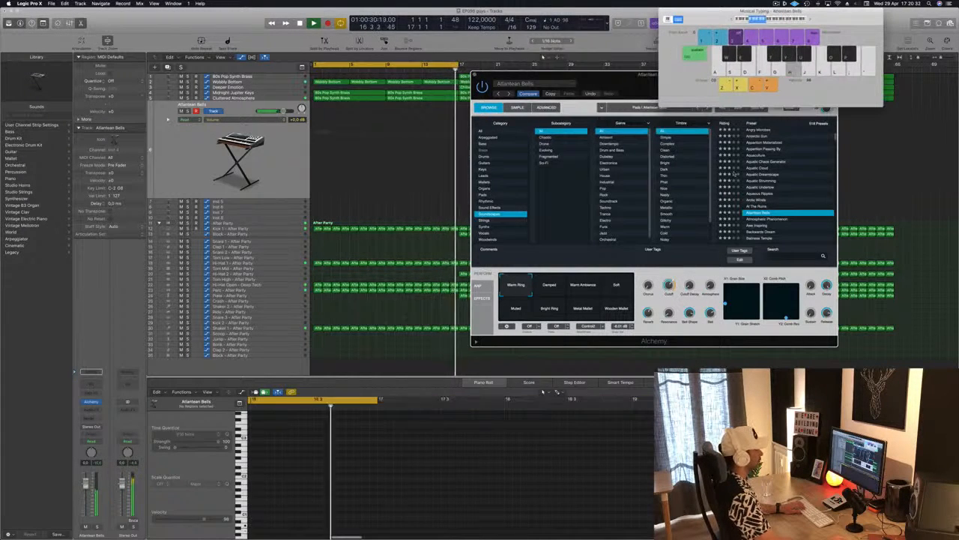
Step: Audition Aquatic Strumming, Aquatic Undertow, Aether Choir and Additive Corkscrew, and load the Accelerating Particles preset
{"action": "left_click", "coordinate": [768, 182]}
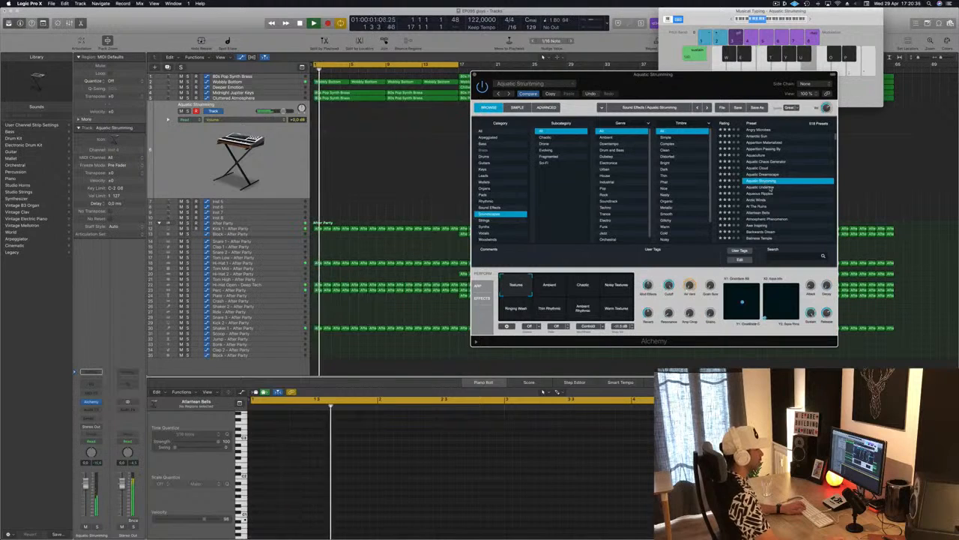
{"action": "left_click", "coordinate": [767, 188]}
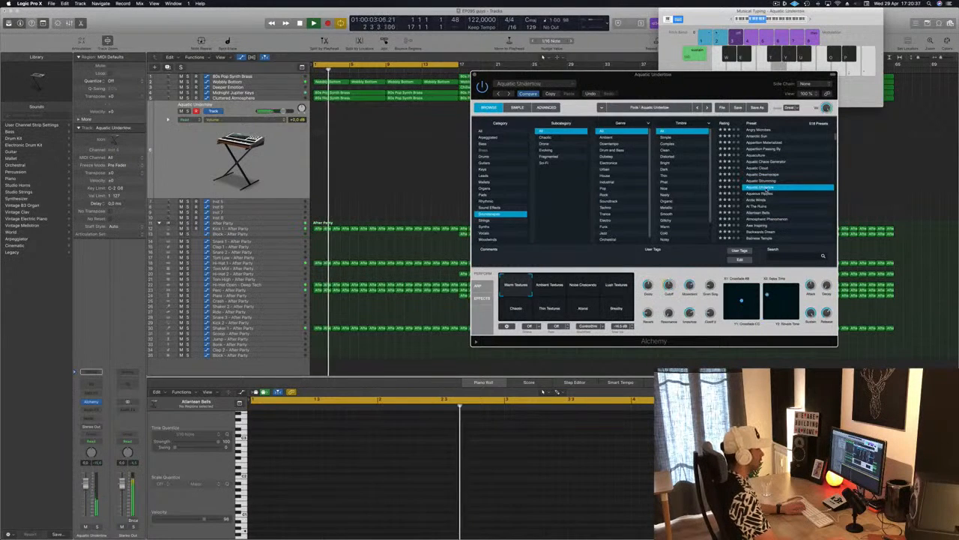
{"action": "scroll", "coordinate": [766, 190], "scroll_direction": "up", "scroll_amount": 3}
{"action": "scroll", "coordinate": [766, 190], "scroll_direction": "up", "scroll_amount": 3}
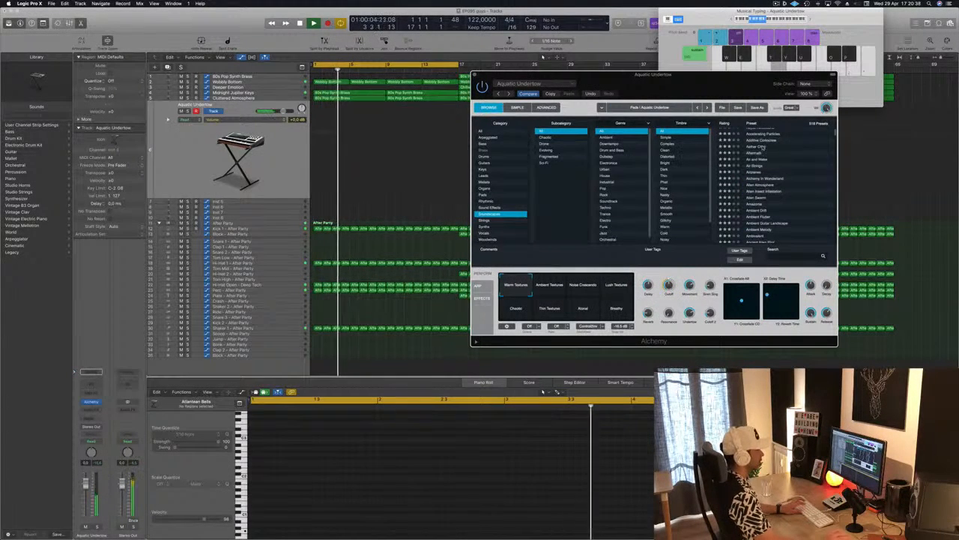
{"action": "left_click", "coordinate": [763, 147]}
{"action": "scroll", "coordinate": [770, 166], "scroll_direction": "up", "scroll_amount": 1}
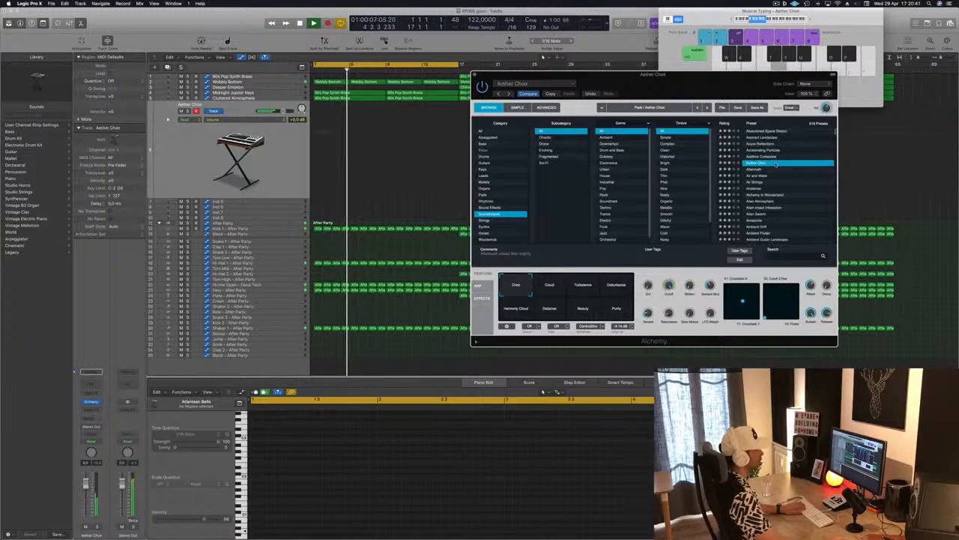
{"action": "left_click", "coordinate": [774, 157]}
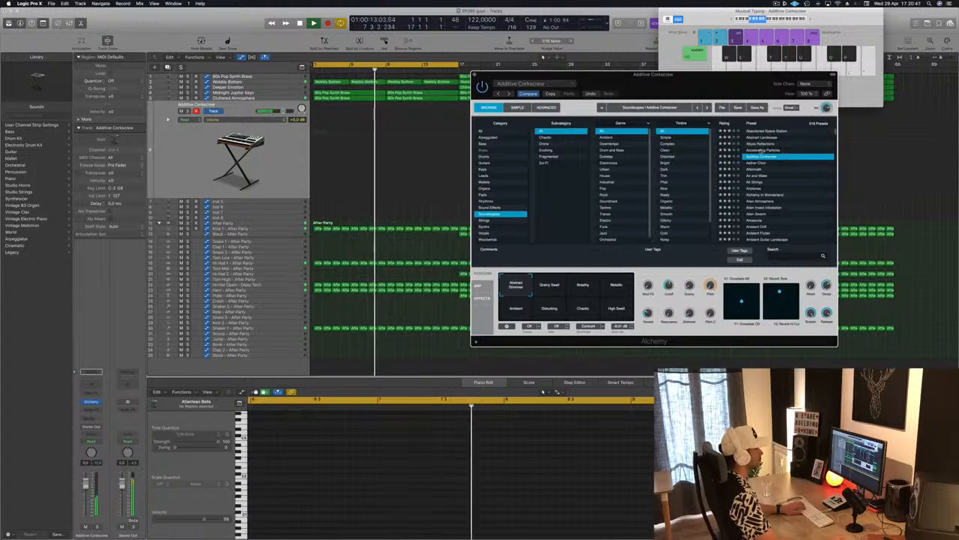
{"action": "left_click", "coordinate": [761, 151]}
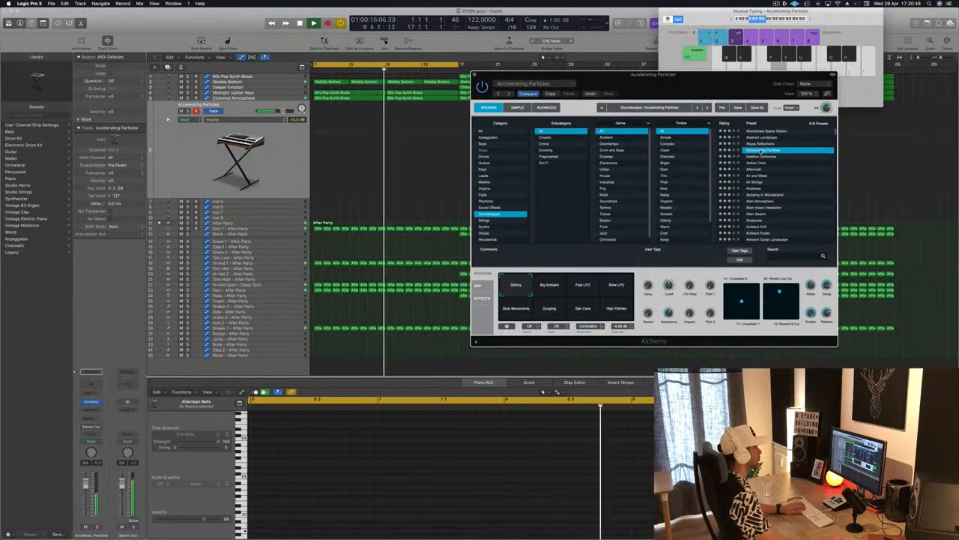
Step: Lower the Accelerating Particles track to -10.8 dB and record a long sustained note on it while the loop plays
{"action": "left_click", "coordinate": [65, 434]}
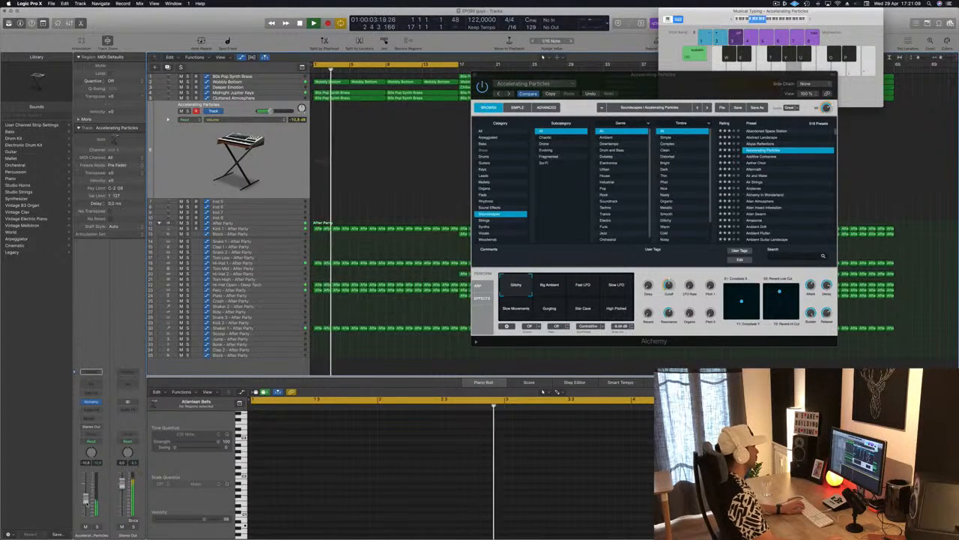
{"action": "key", "text": "r"}
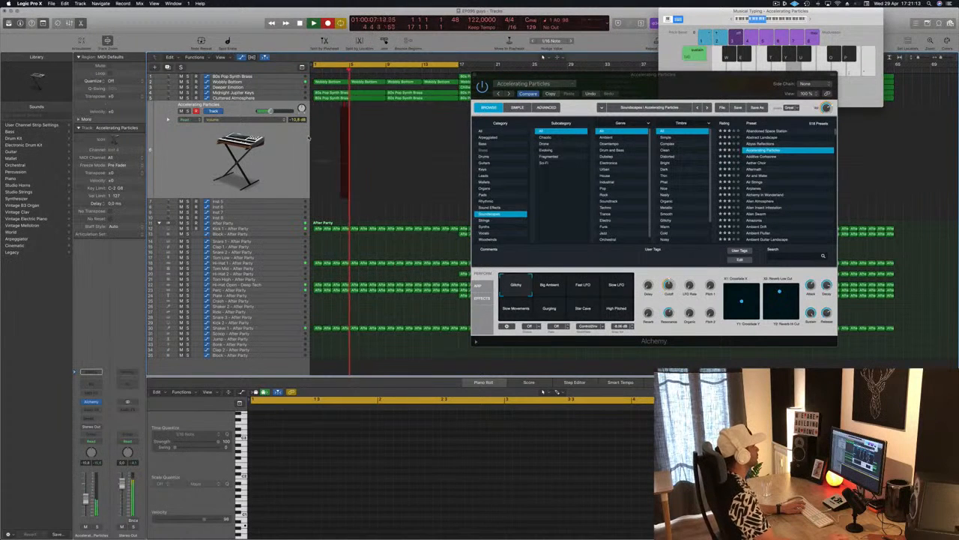
{"action": "left_click_drag", "start_coordinate": [693, 87], "coordinate": [709, 111]}
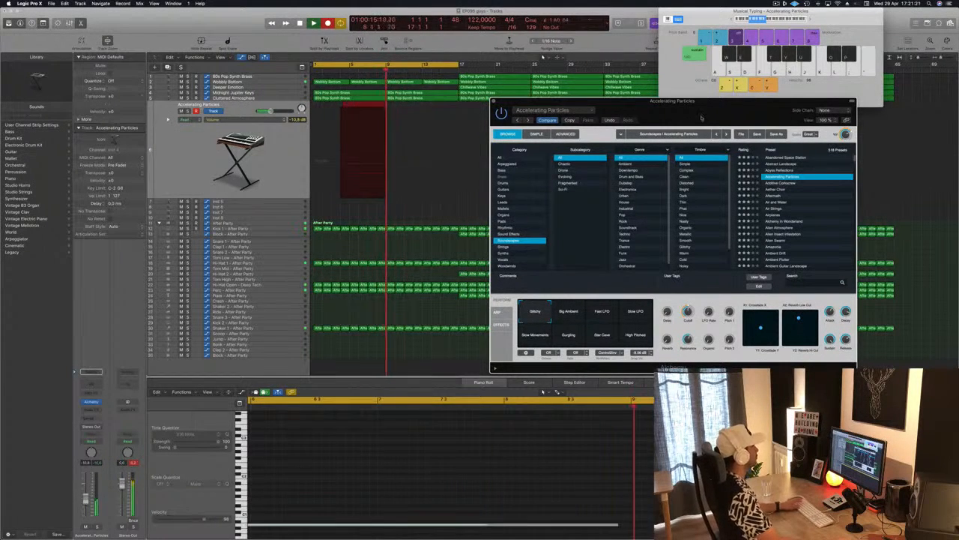
Step: Stop recording, move the new Accelerating Particles region to bar 1, and shift its note to the region start at a higher pitch
{"action": "key", "text": "space"}
{"action": "key", "text": "space"}
{"action": "left_click_drag", "start_coordinate": [359, 109], "coordinate": [332, 109]}
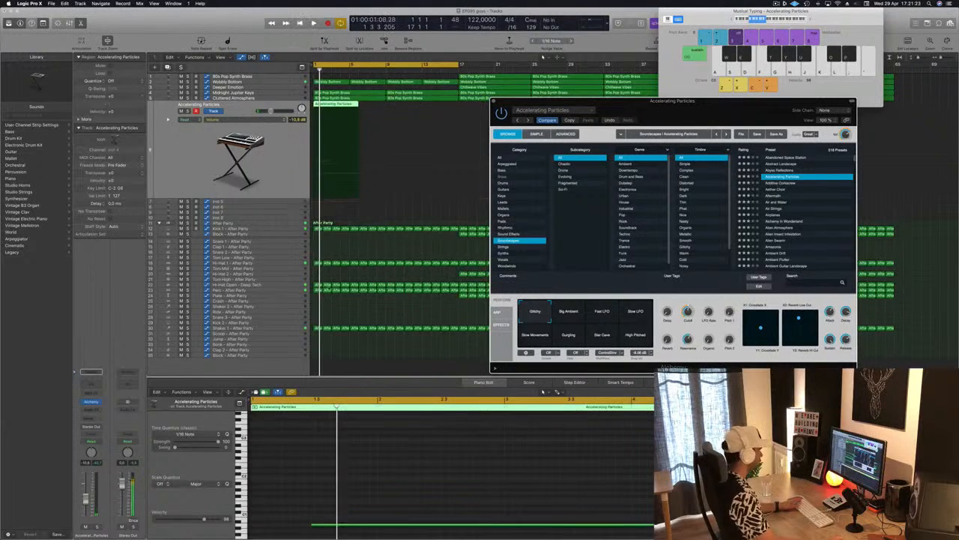
{"action": "left_click_drag", "start_coordinate": [331, 527], "coordinate": [287, 519]}
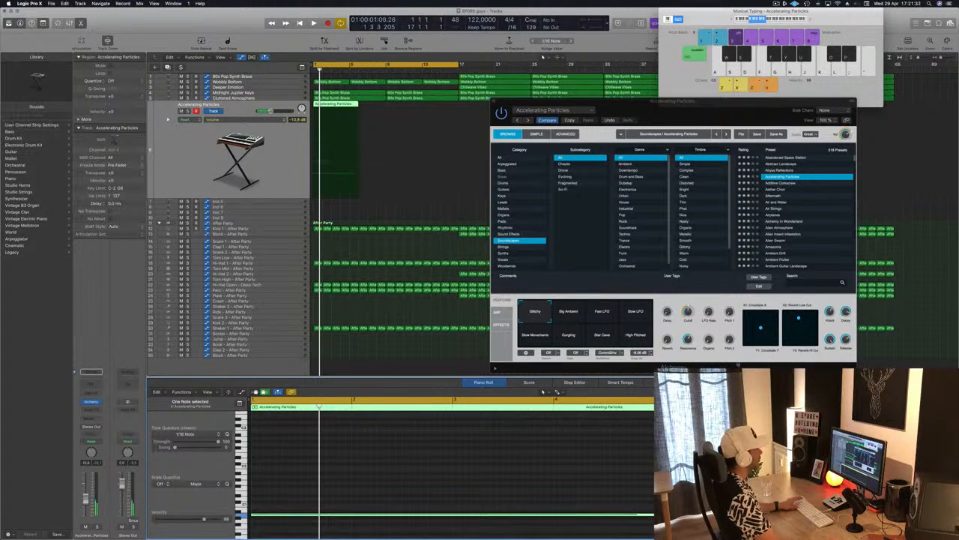
Step: Replay the loop from bar 1, lower the Accelerating Particles track to -14.8 dB and close Alchemy
{"action": "key", "text": "space"}
{"action": "left_click_drag", "start_coordinate": [599, 100], "coordinate": [634, 88]}
{"action": "key", "text": "space"}
{"action": "key", "text": "space"}
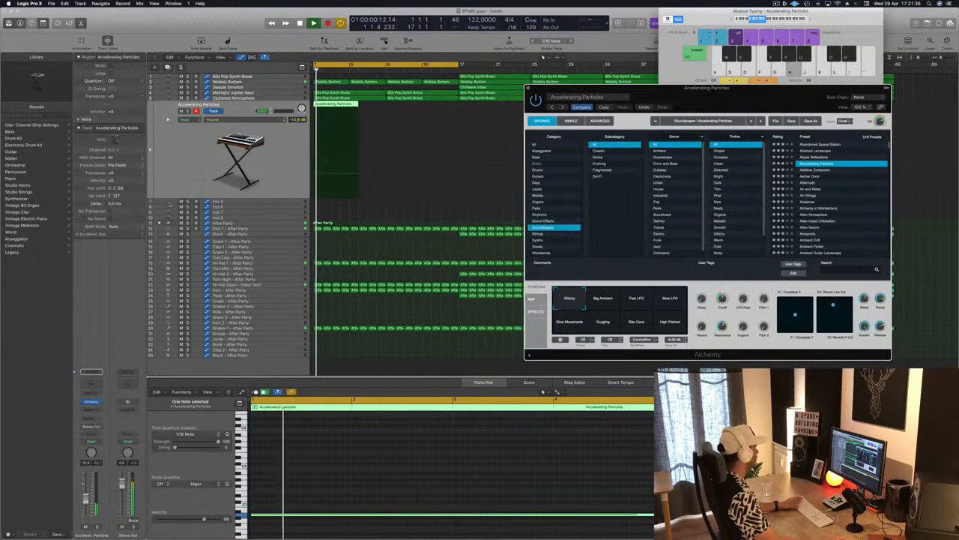
{"action": "left_click", "coordinate": [208, 170]}
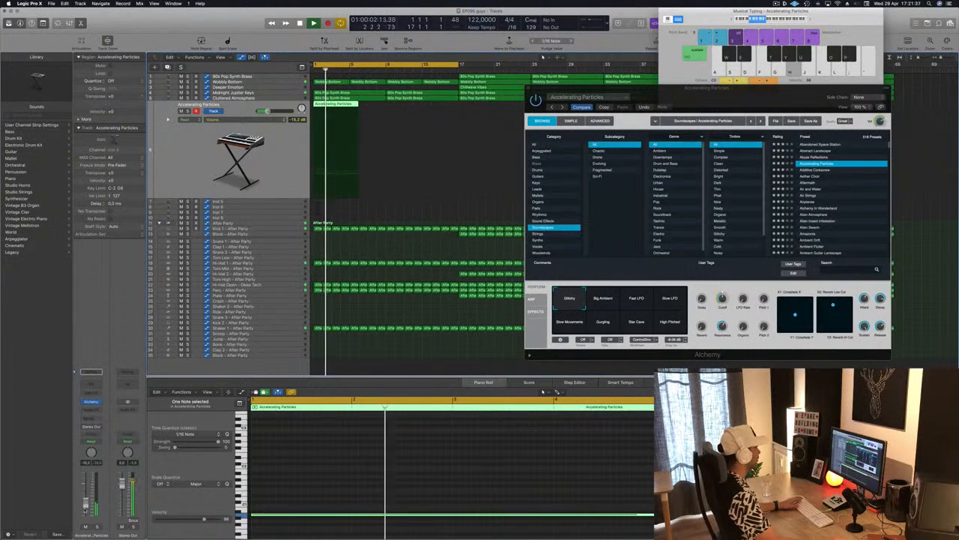
{"action": "left_click_drag", "start_coordinate": [707, 104], "coordinate": [695, 106]}
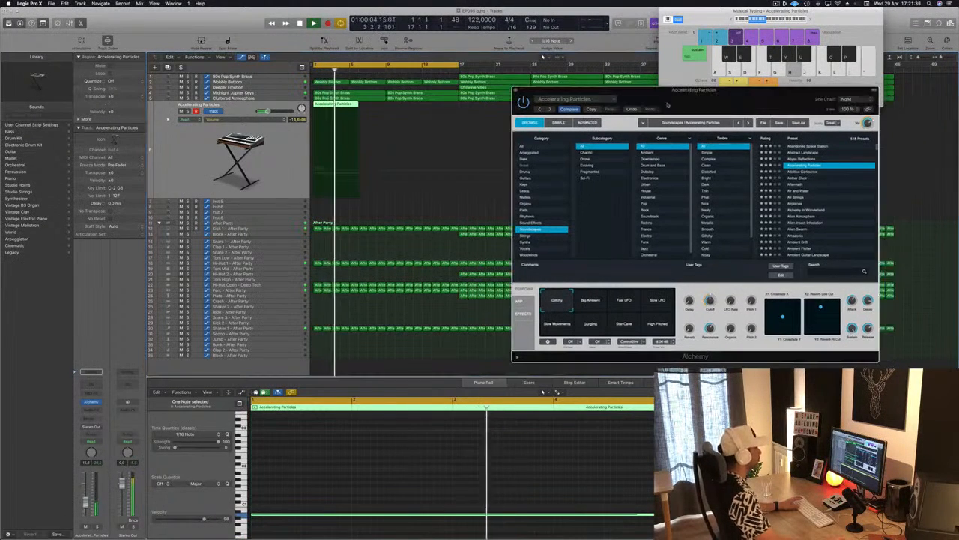
{"action": "key", "text": "super+w"}
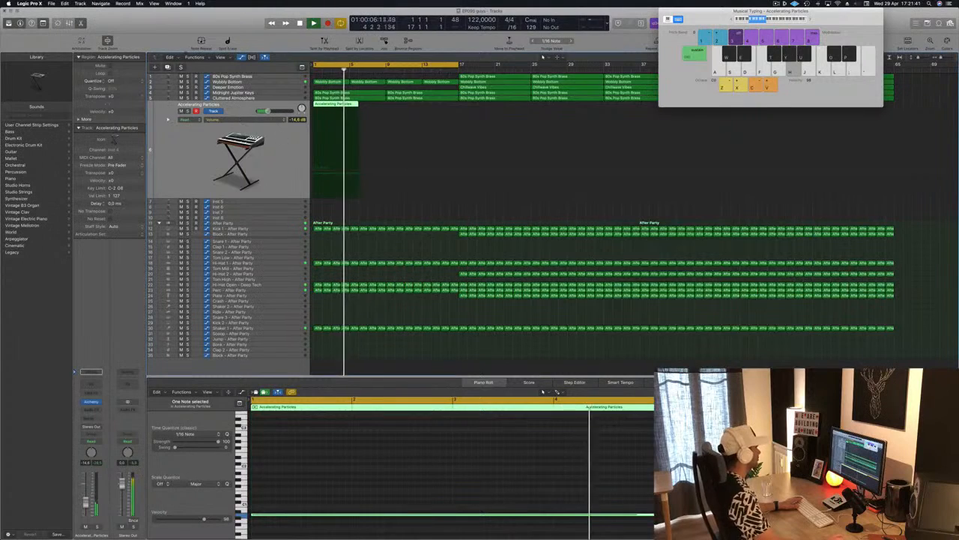
Step: Add a duplicate Accelerating Particles track, extend the original region to bar 9 and lengthen its note to the region's end
{"action": "key", "text": "alt+super+s"}
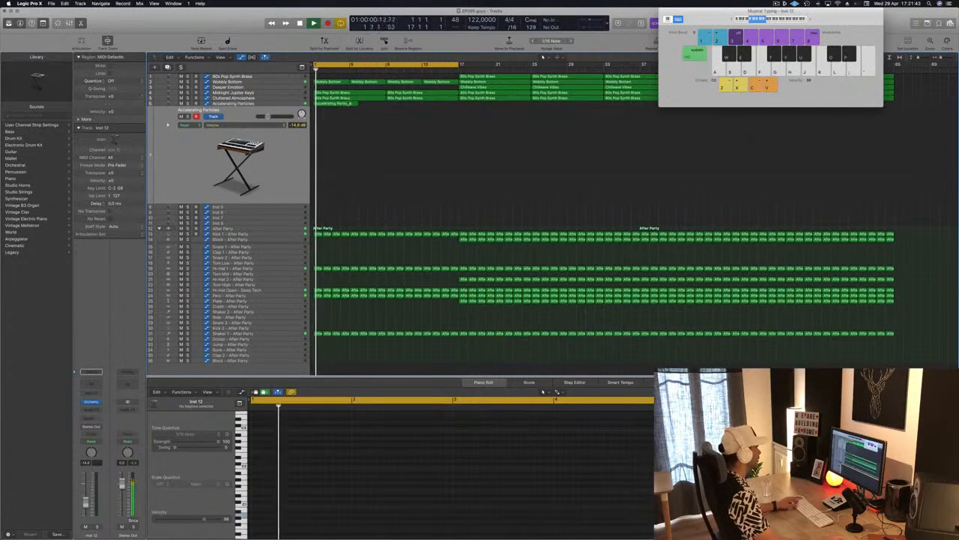
{"action": "left_click", "coordinate": [353, 104]}
{"action": "left_click_drag", "start_coordinate": [356, 103], "coordinate": [386, 103]}
{"action": "scroll", "coordinate": [359, 500], "scroll_direction": "down", "scroll_amount": 10}
{"action": "scroll", "coordinate": [359, 501], "scroll_direction": "up", "scroll_amount": 3}
{"action": "left_click_drag", "start_coordinate": [353, 514], "coordinate": [414, 515]}
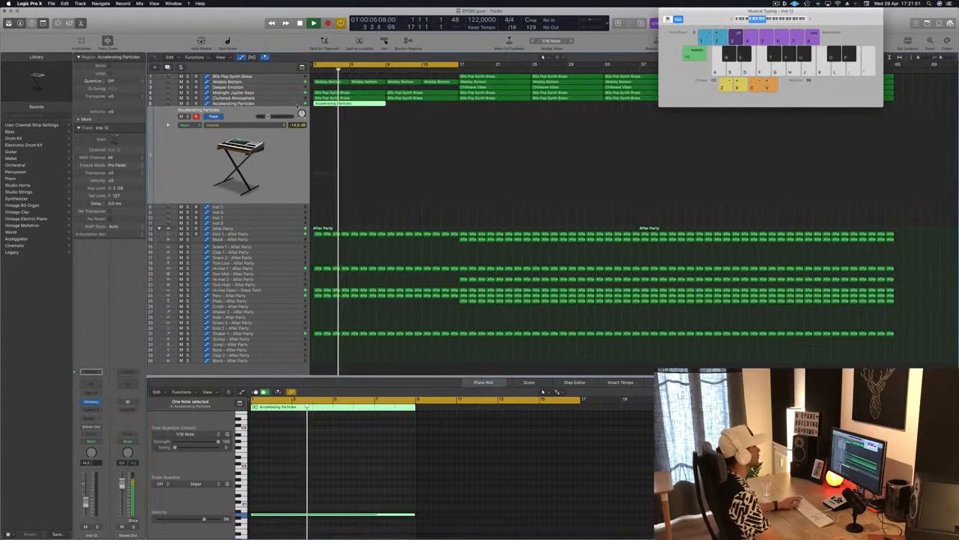
Step: Lower the original Accelerating Particles track to -15.8 dB and copy its region to bar 9 so it fills the 16-bar intro
{"action": "left_click", "coordinate": [236, 104]}
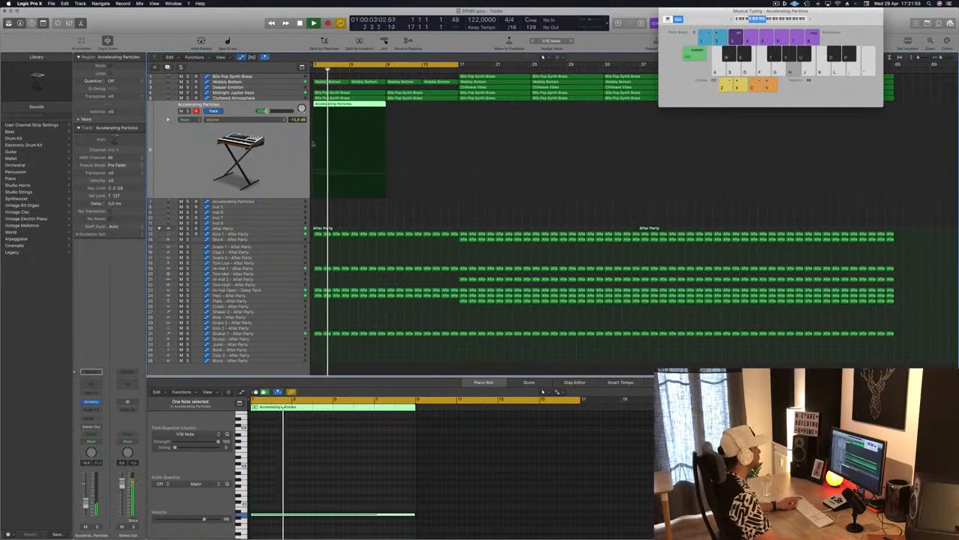
{"action": "left_click_drag", "start_coordinate": [347, 105], "coordinate": [421, 107]}
{"action": "left_click", "coordinate": [353, 105]}
Step: Create another duplicate of the Accelerating Particles track and copy the bar 1 region onto it
{"action": "left_click", "coordinate": [225, 105]}
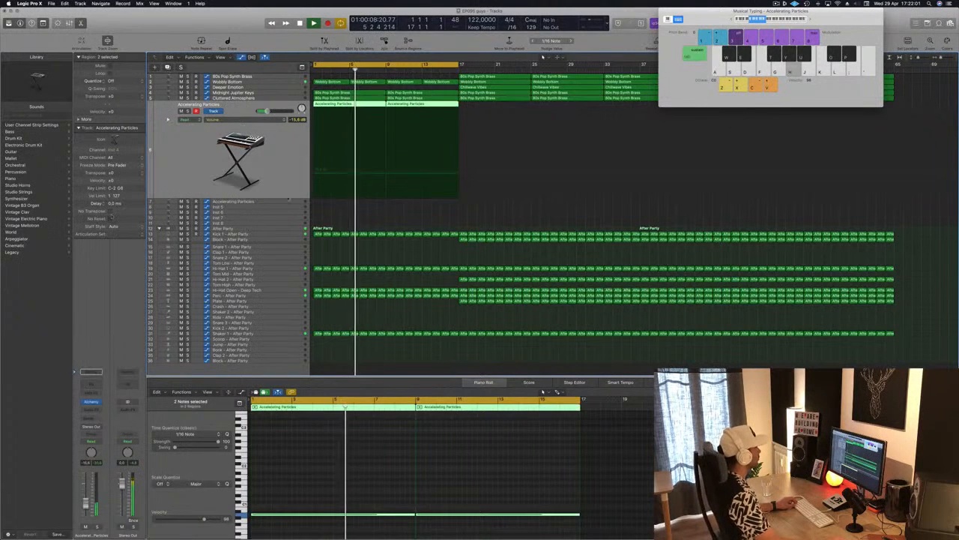
{"action": "left_click", "coordinate": [354, 159]}
{"action": "left_click_drag", "start_coordinate": [351, 104], "coordinate": [352, 121]}
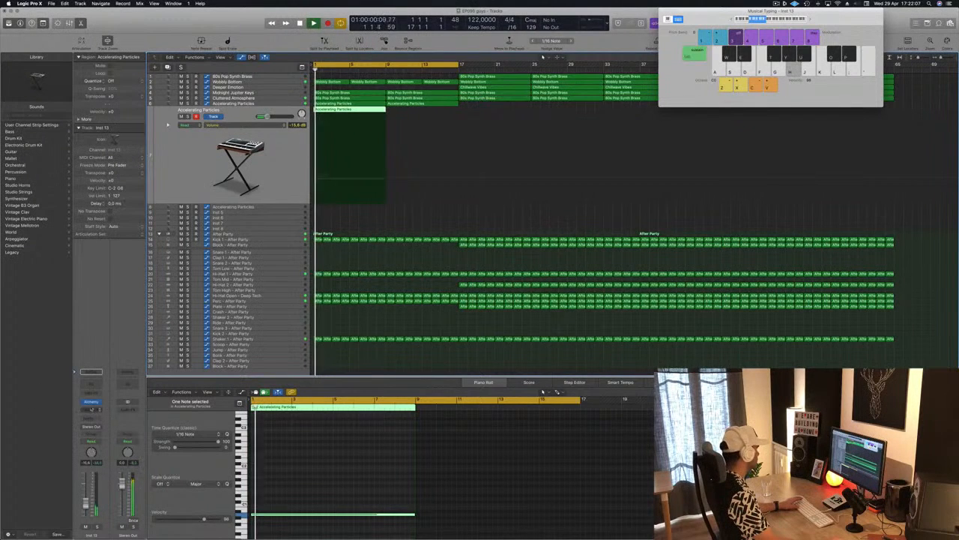
Step: Audition Alchemy's Alien Insect Infestation preset on the new duplicate track, load the Airplanes soundscape instead and close the plug-in
{"action": "left_click", "coordinate": [91, 403]}
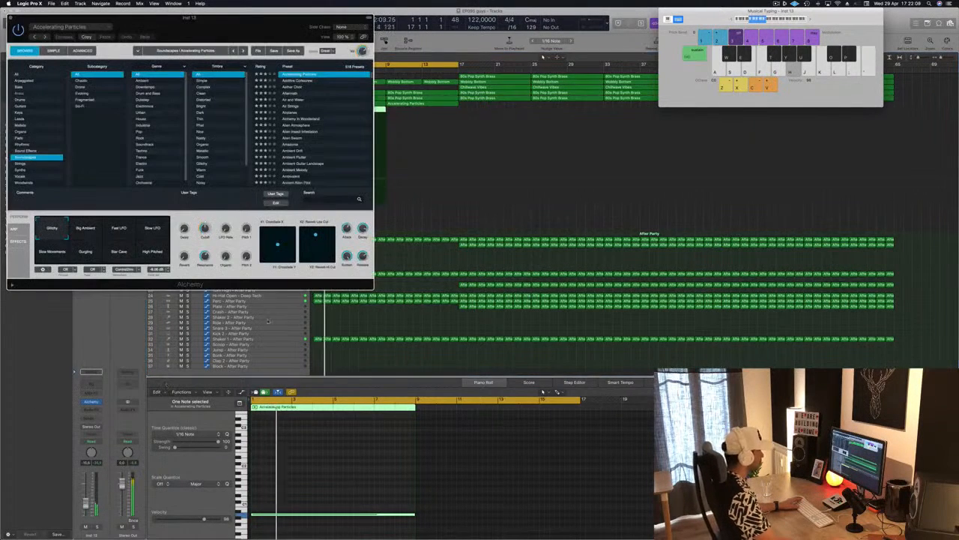
{"action": "left_click_drag", "start_coordinate": [291, 36], "coordinate": [510, 96]}
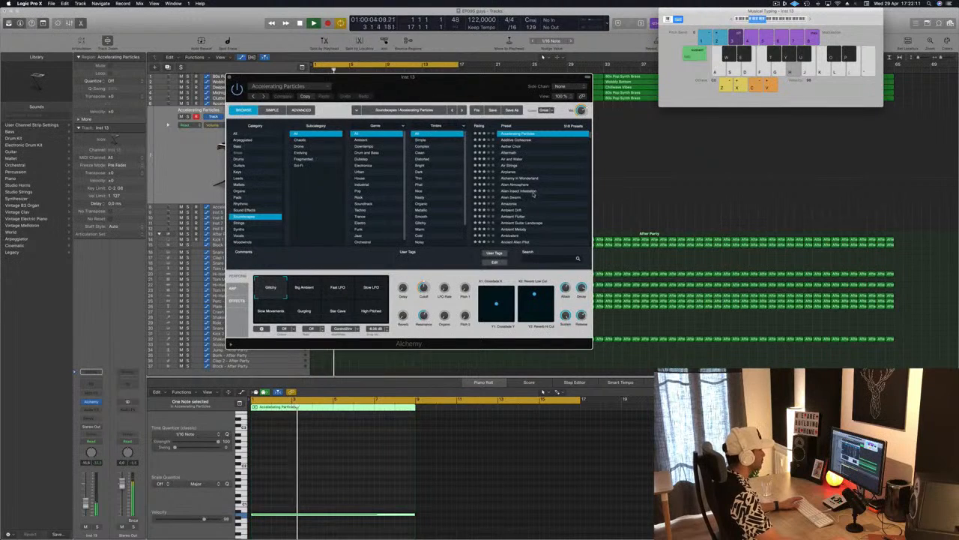
{"action": "left_click", "coordinate": [531, 192]}
{"action": "left_click_drag", "start_coordinate": [476, 88], "coordinate": [667, 101]}
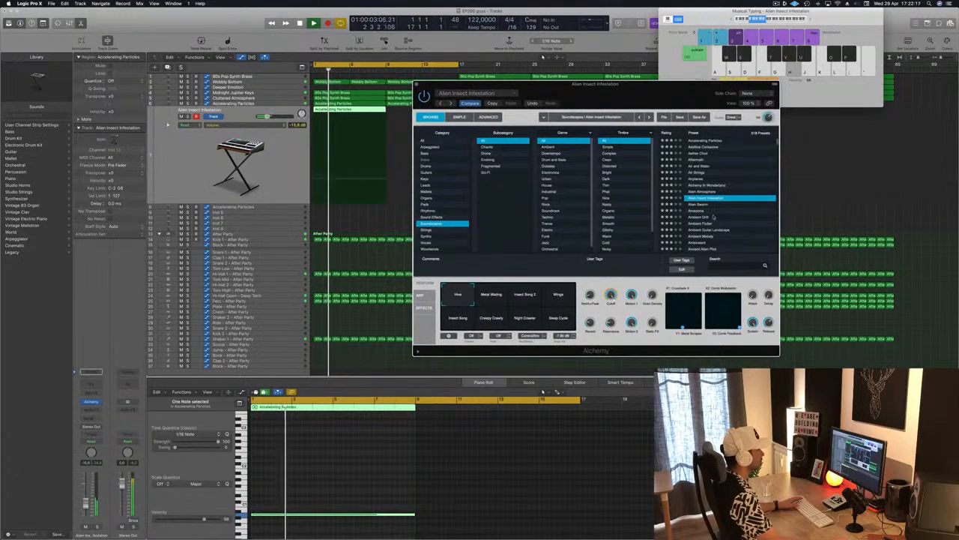
{"action": "scroll", "coordinate": [713, 216], "scroll_direction": "up", "scroll_amount": 2}
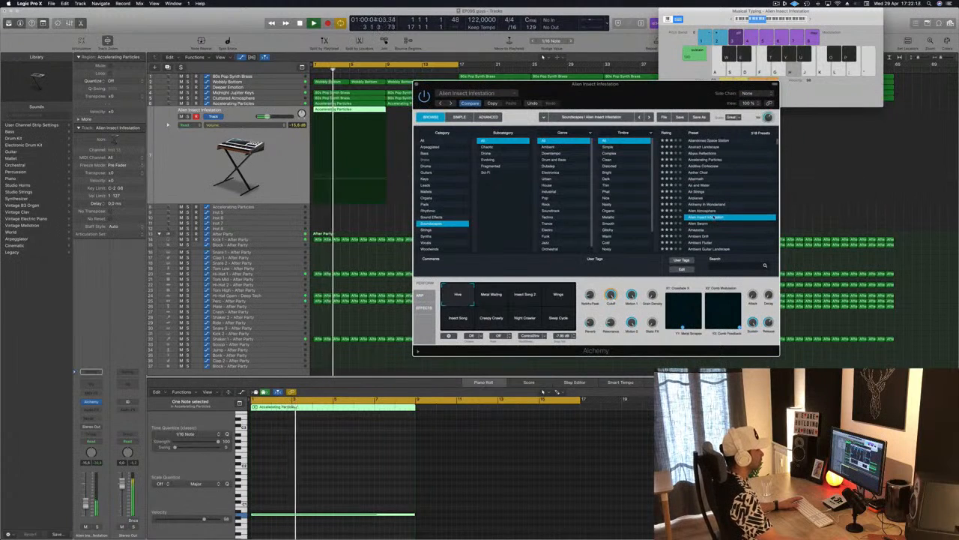
{"action": "left_click", "coordinate": [697, 199]}
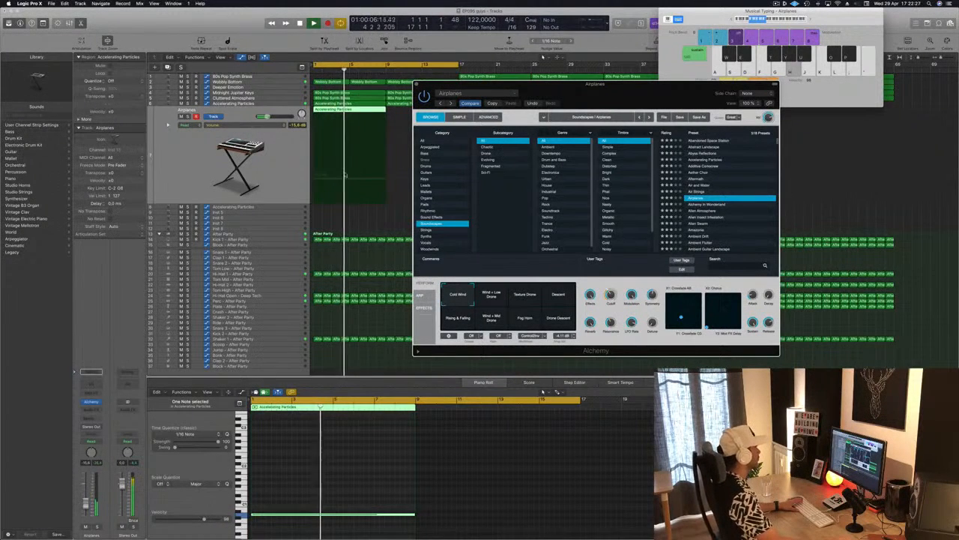
{"action": "left_click", "coordinate": [291, 181]}
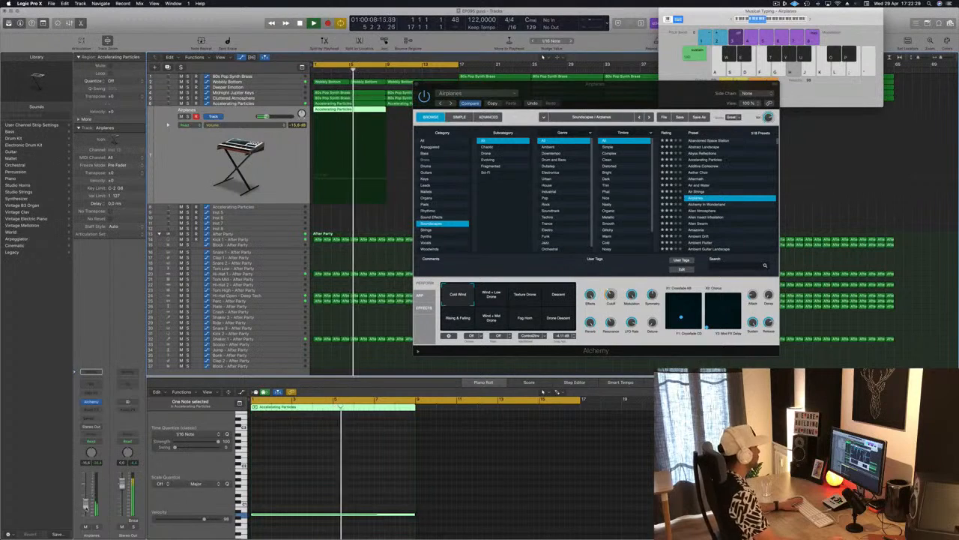
{"action": "left_click", "coordinate": [417, 84]}
{"action": "key", "text": "space"}
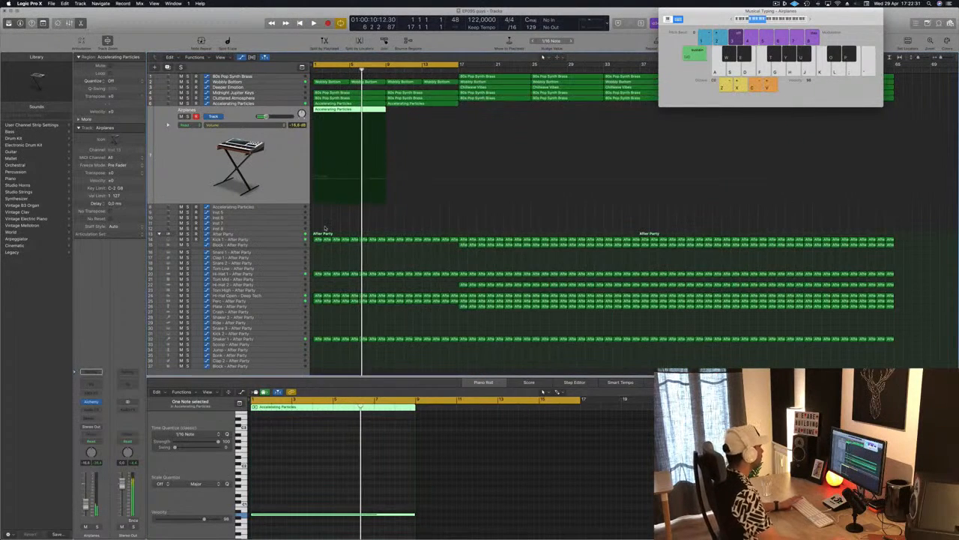
Step: Replay the intro with the Hi-Hat 1 track expanded and lower the starting point of its send automation at bar 1
{"action": "left_click", "coordinate": [288, 241]}
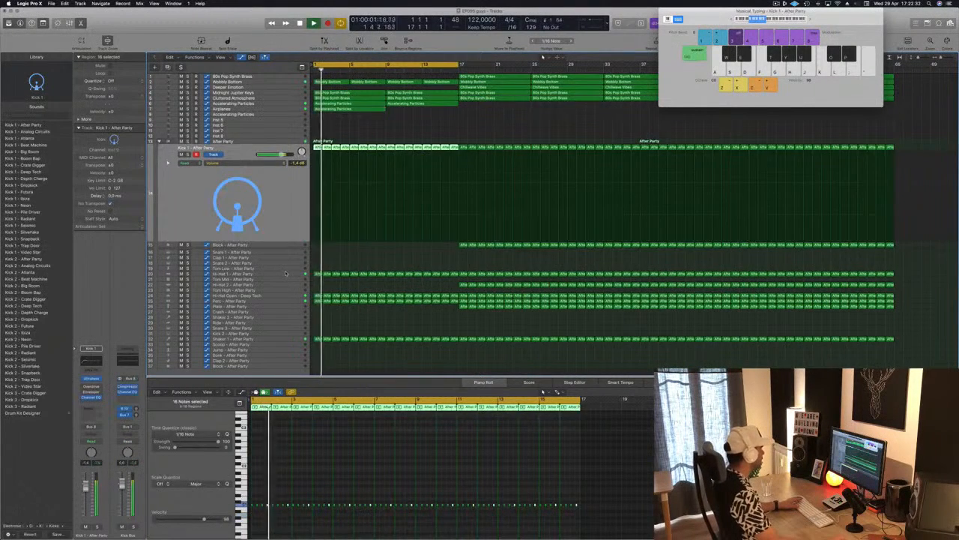
{"action": "left_click", "coordinate": [287, 275]}
{"action": "key", "text": "space"}
{"action": "key", "text": "space"}
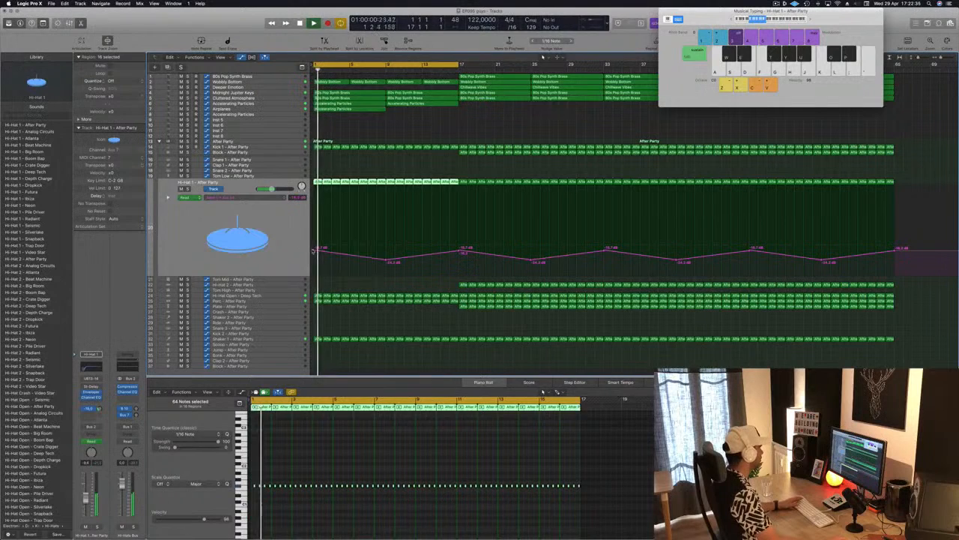
{"action": "left_click", "coordinate": [318, 253]}
{"action": "left_click_drag", "start_coordinate": [317, 254], "coordinate": [313, 273]}
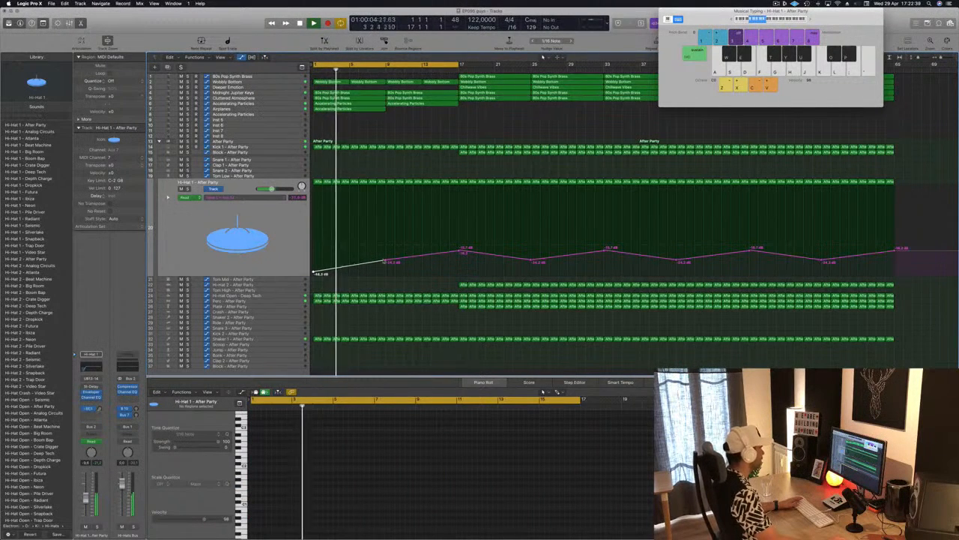
Step: Raise the Hi-Hat 1 send automation to a high peak at bar 9 with a sharp drop there, and restart playback from the beginning
{"action": "left_click_drag", "start_coordinate": [387, 262], "coordinate": [388, 239]}
{"action": "left_click", "coordinate": [460, 252]}
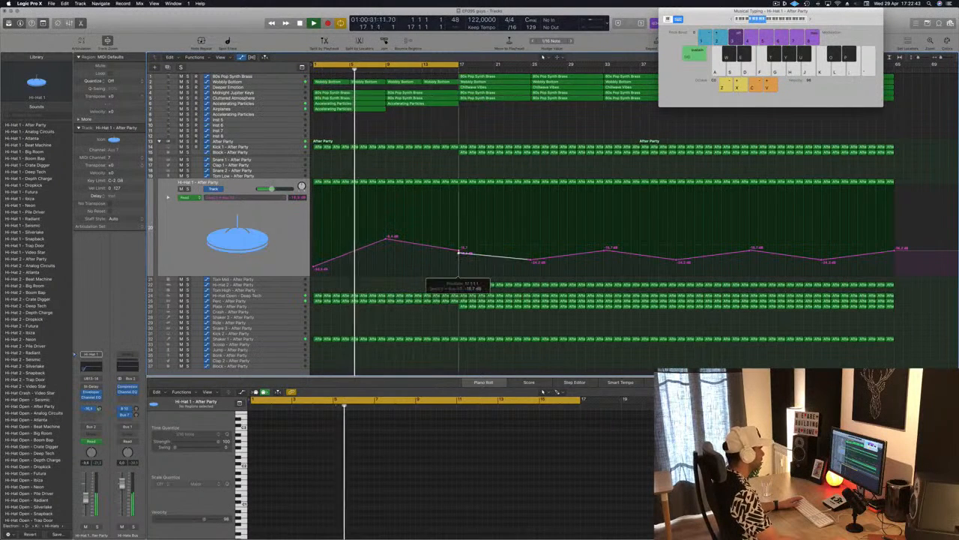
{"action": "left_click_drag", "start_coordinate": [460, 253], "coordinate": [387, 218]}
{"action": "left_click_drag", "start_coordinate": [390, 268], "coordinate": [387, 268]}
{"action": "key", "text": "Return"}
Step: Copy the Airplanes track's region from bar 1 to bar 9 so it covers the 16-bar intro
{"action": "left_click_drag", "start_coordinate": [358, 109], "coordinate": [427, 114]}
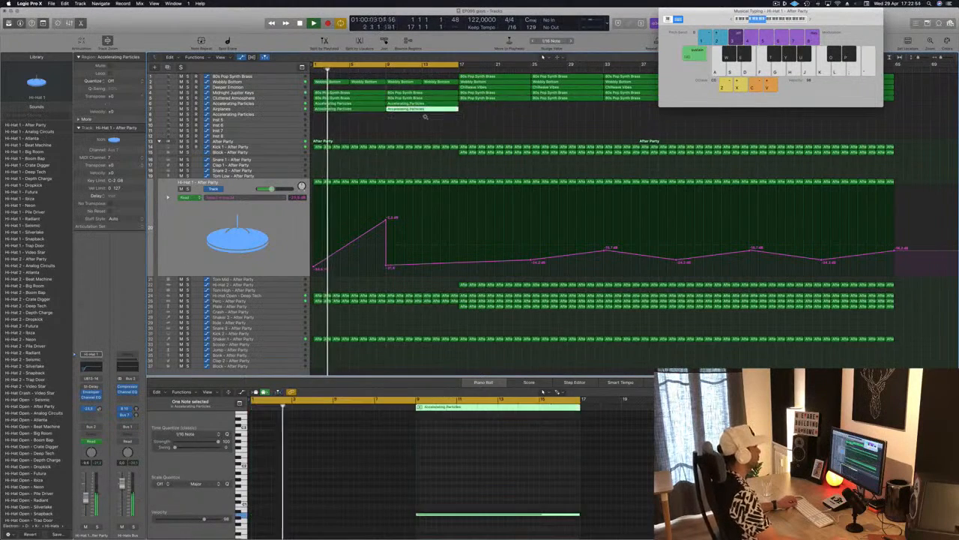
{"action": "key", "text": "super+Left"}
{"action": "key", "text": "super+Left"}
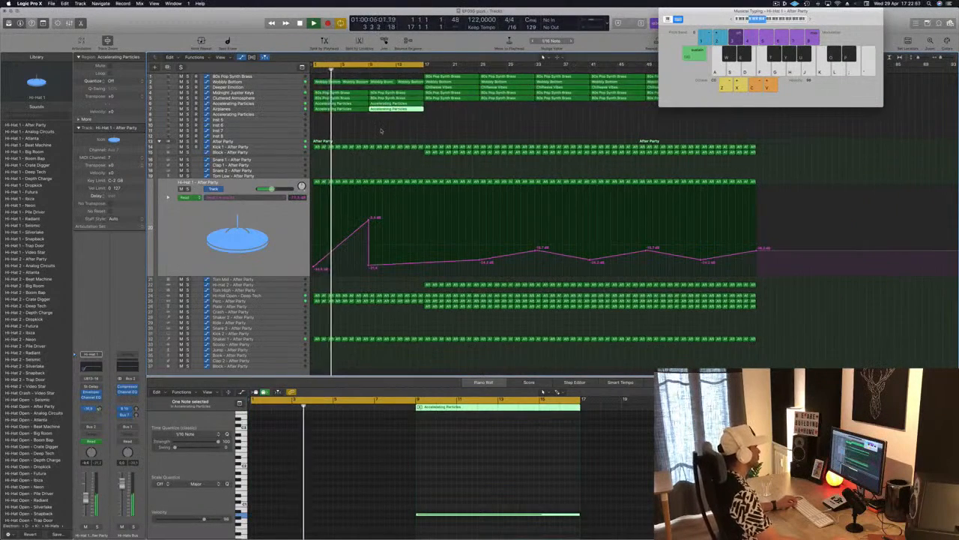
{"action": "left_click", "coordinate": [451, 77]}
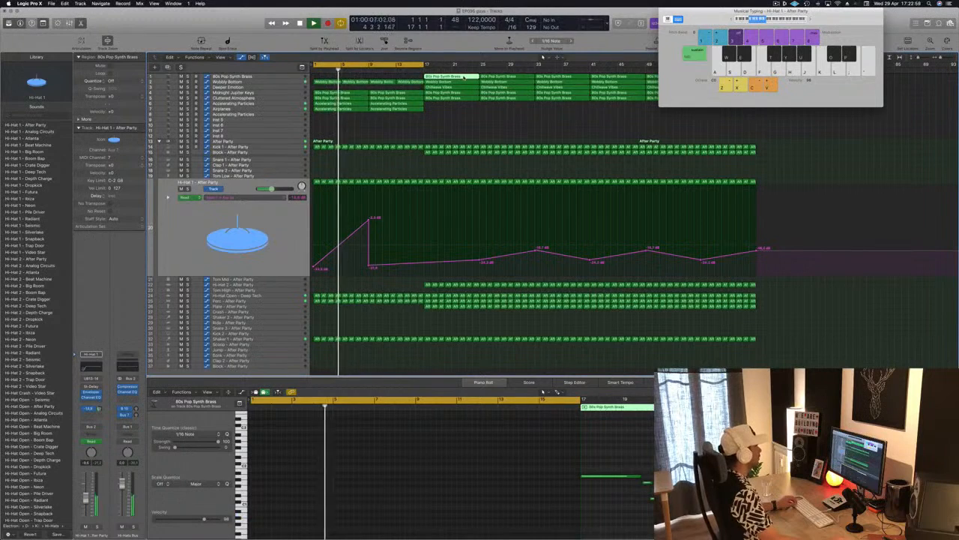
Step: Copy eight Block - After Party regions into bars 9 to 16 and show the track's send level automation
{"action": "left_click_drag", "start_coordinate": [411, 153], "coordinate": [373, 159]}
{"action": "left_click", "coordinate": [289, 154]}
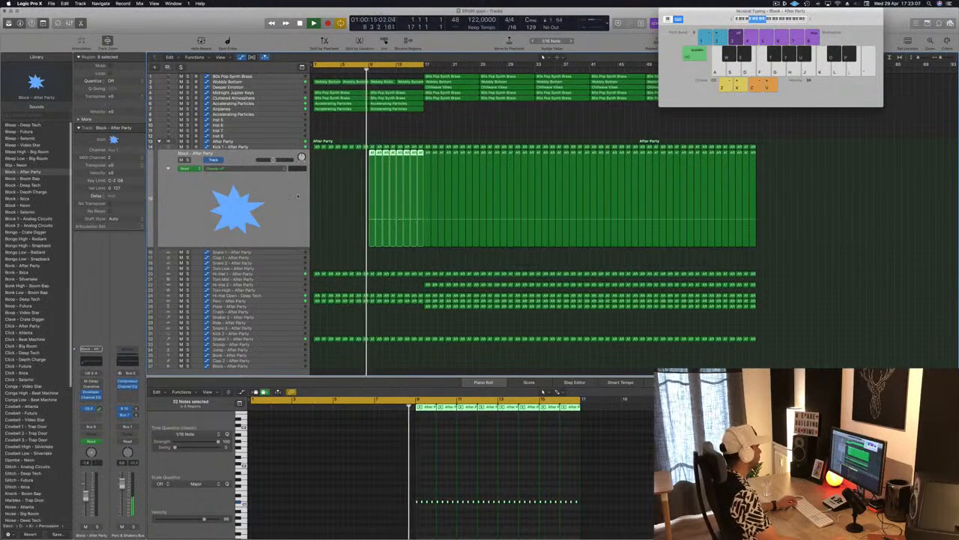
{"action": "left_click", "coordinate": [256, 168]}
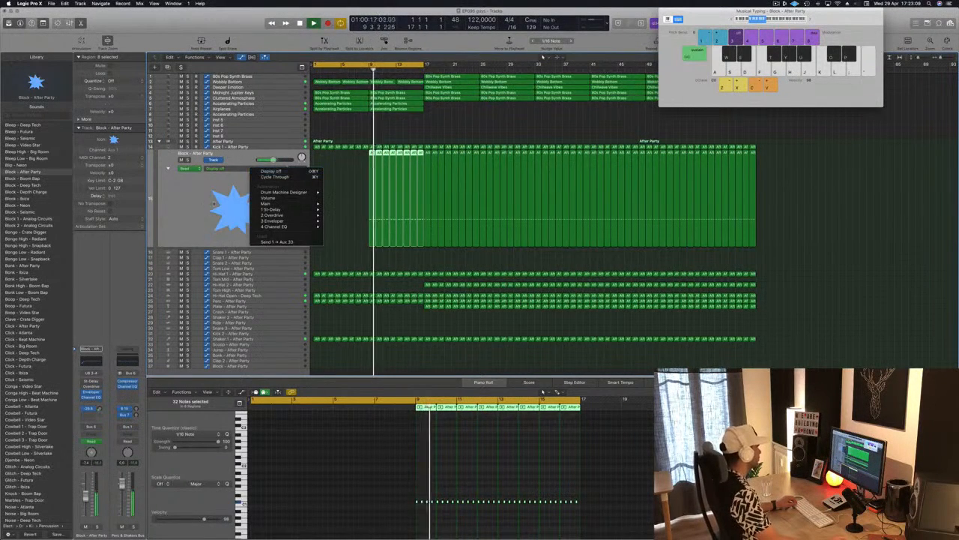
{"action": "left_click", "coordinate": [356, 202]}
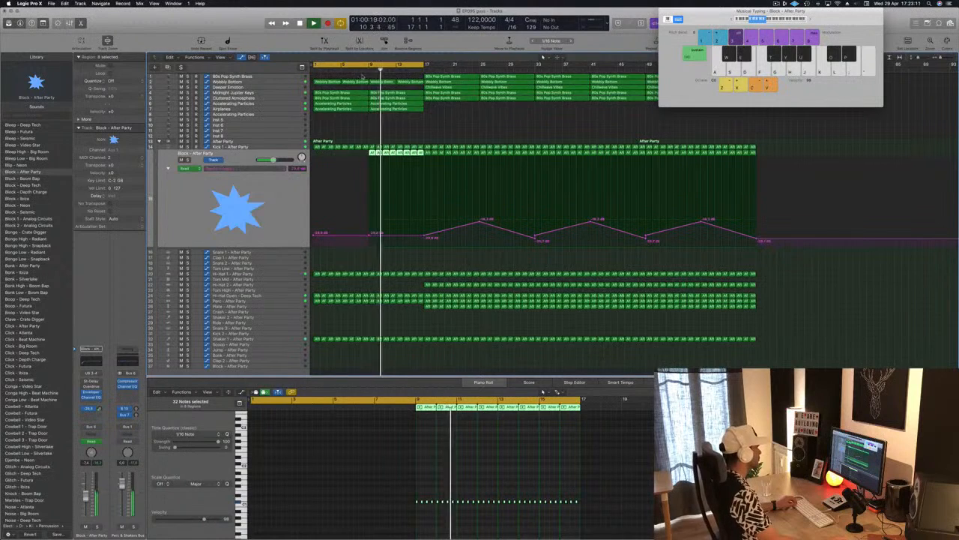
Step: Shape the Block track's send automation to rise from bar 9 to a peak at bar 17, with an abrupt drop there
{"action": "left_click", "coordinate": [405, 234]}
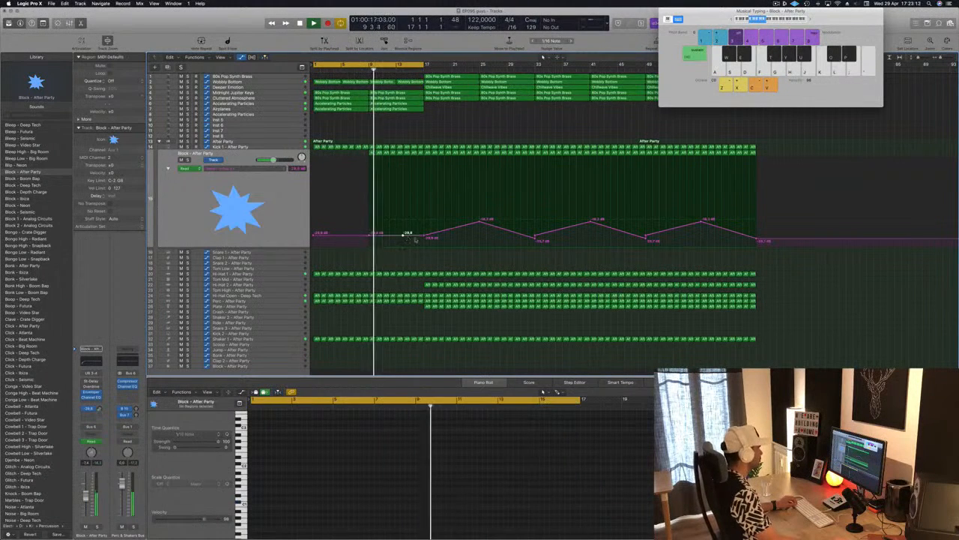
{"action": "left_click_drag", "start_coordinate": [404, 235], "coordinate": [425, 221]}
{"action": "left_click_drag", "start_coordinate": [370, 233], "coordinate": [370, 236]}
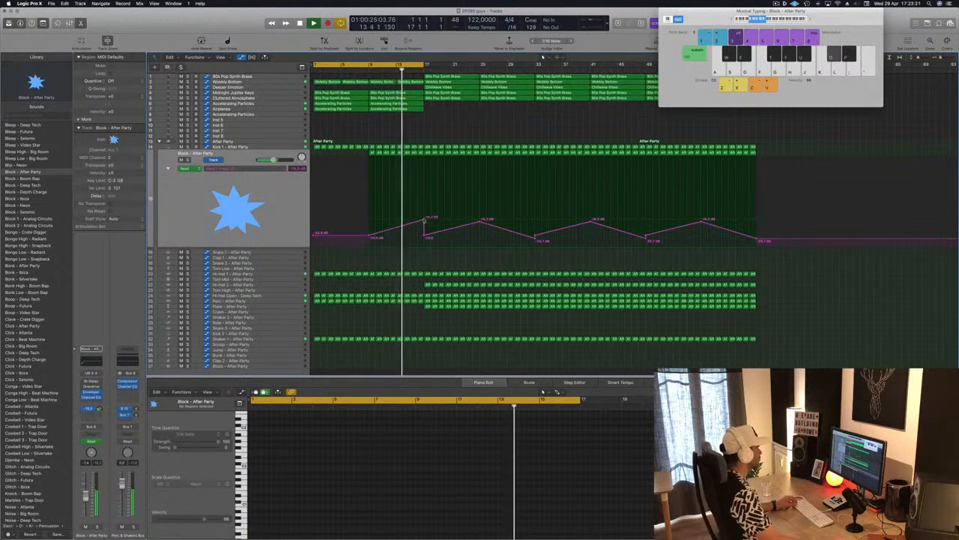
{"action": "left_click_drag", "start_coordinate": [423, 222], "coordinate": [423, 219]}
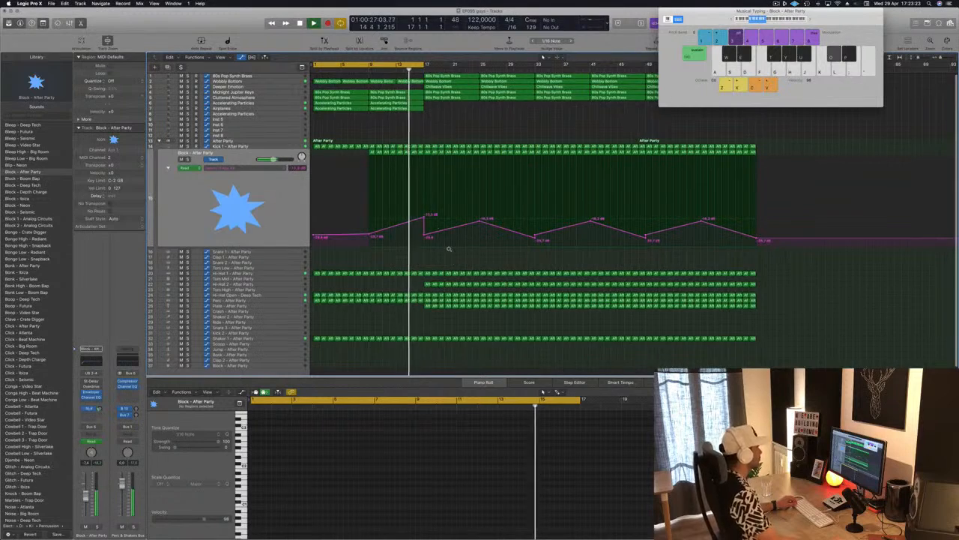
Step: Move the cycle range to start at bar 9 and copy the Accelerating Particles and Airplanes track regions to bar 17
{"action": "scroll", "coordinate": [428, 143], "scroll_direction": "down", "scroll_amount": 2}
{"action": "scroll", "coordinate": [433, 131], "scroll_direction": "up", "scroll_amount": 3}
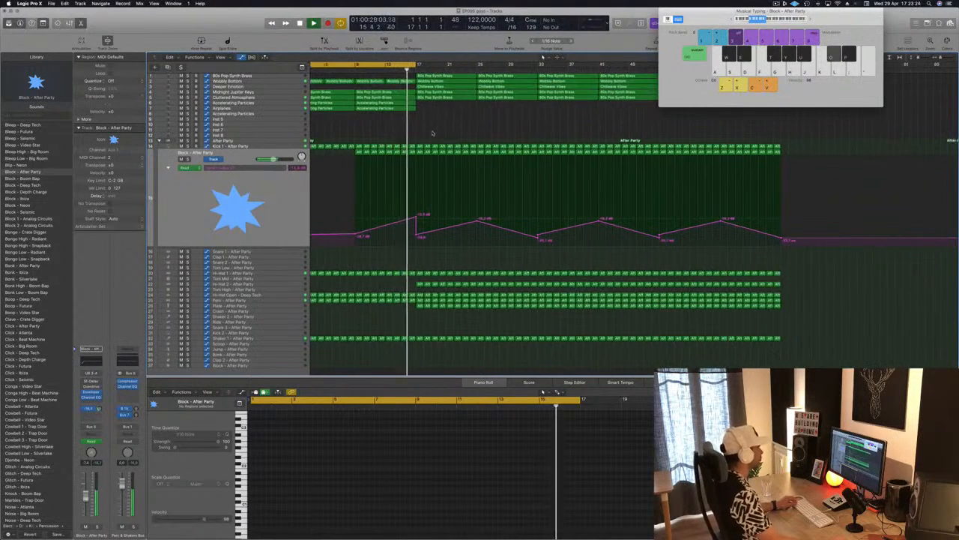
{"action": "scroll", "coordinate": [442, 130], "scroll_direction": "down", "scroll_amount": 3}
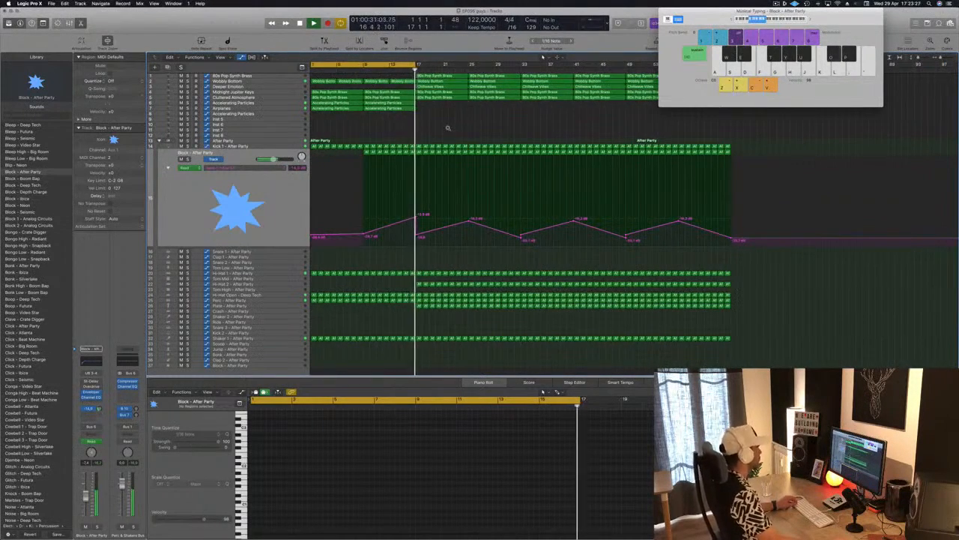
{"action": "scroll", "coordinate": [448, 127], "scroll_direction": "down", "scroll_amount": 2}
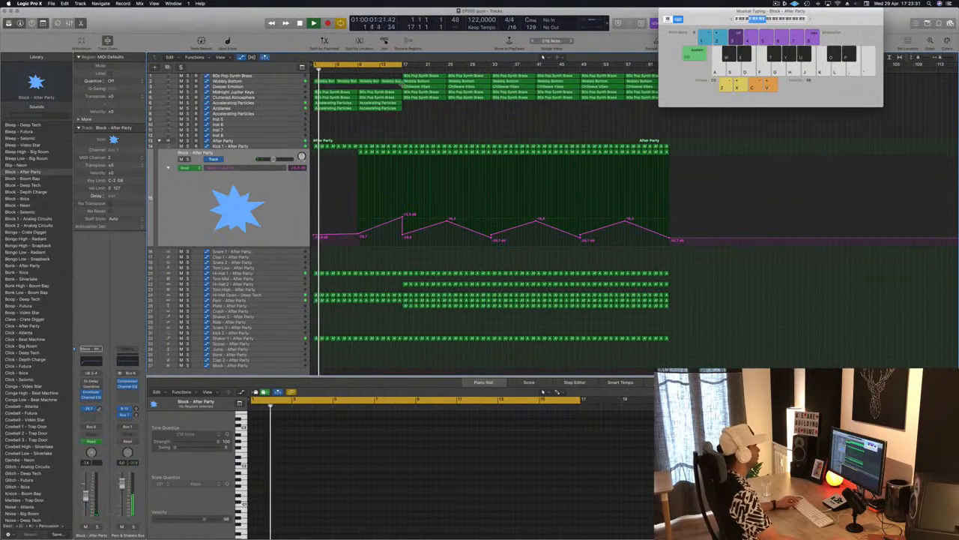
{"action": "left_click_drag", "start_coordinate": [405, 65], "coordinate": [360, 68]}
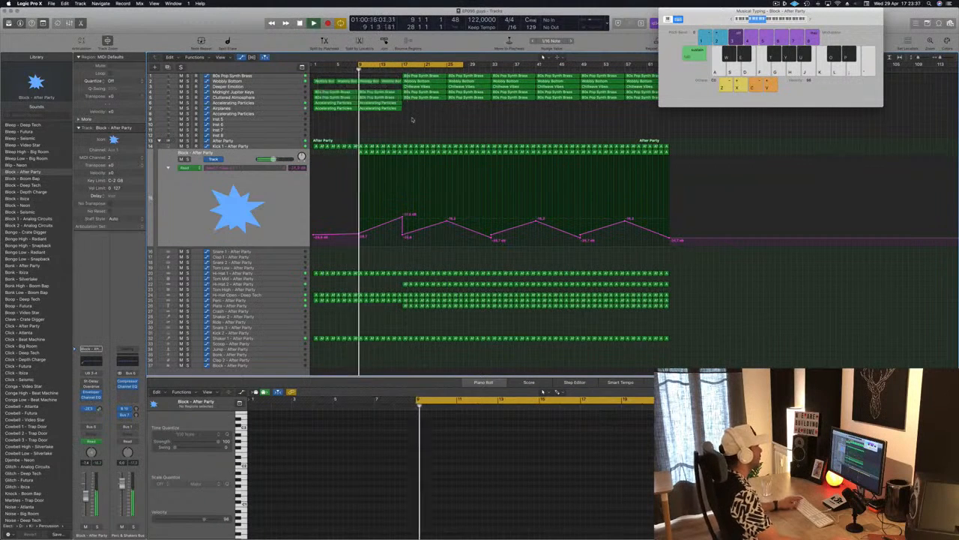
{"action": "mouse_move", "coordinate": [420, 110]}
{"action": "left_mouse_down"}
{"action": "mouse_move", "coordinate": [390, 103]}
{"action": "mouse_move", "coordinate": [432, 107]}
{"action": "left_mouse_up"}
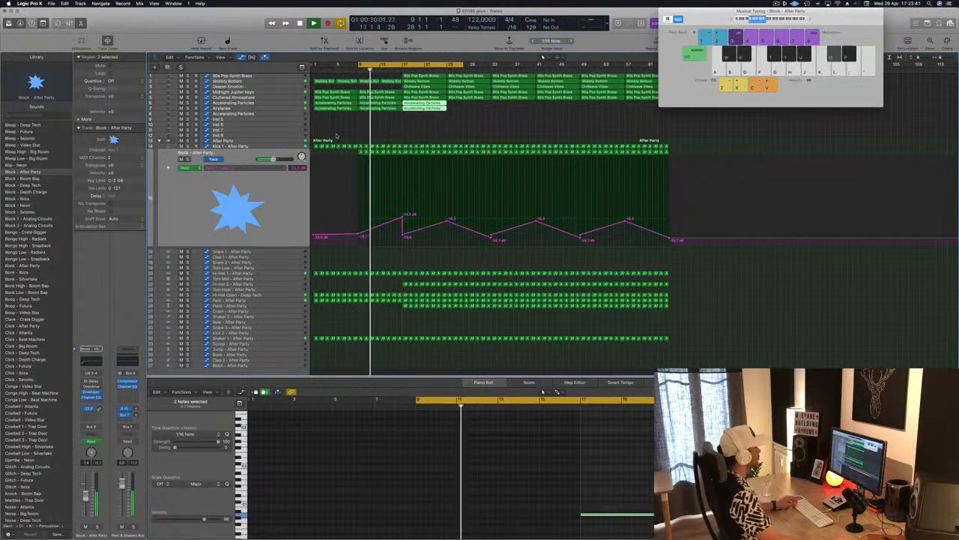
{"action": "left_click", "coordinate": [403, 236]}
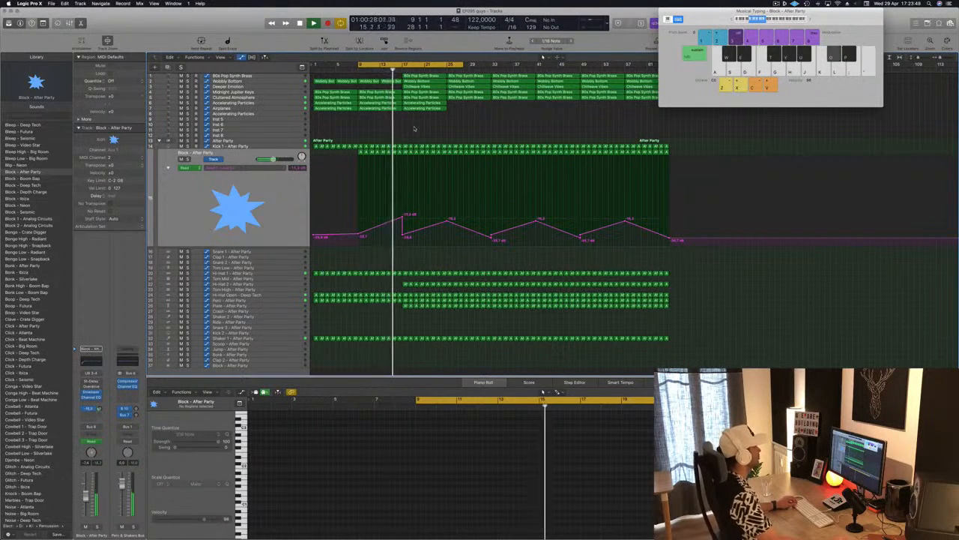
Step: Delete the Chillwave Vibes region at bar 17 from the Deeper Emotion track
{"action": "scroll", "coordinate": [415, 128], "scroll_direction": "down", "scroll_amount": 1}
{"action": "left_click", "coordinate": [291, 87]}
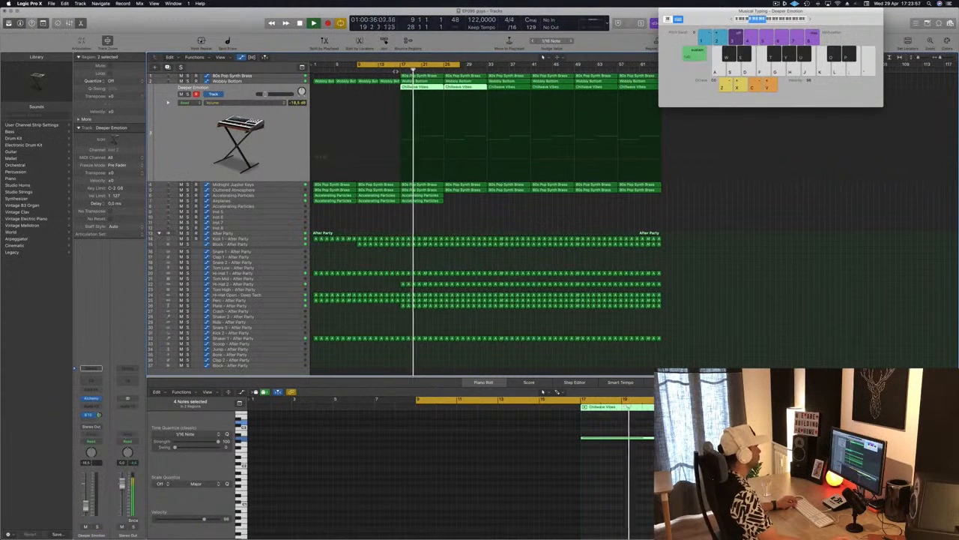
{"action": "left_click", "coordinate": [429, 88]}
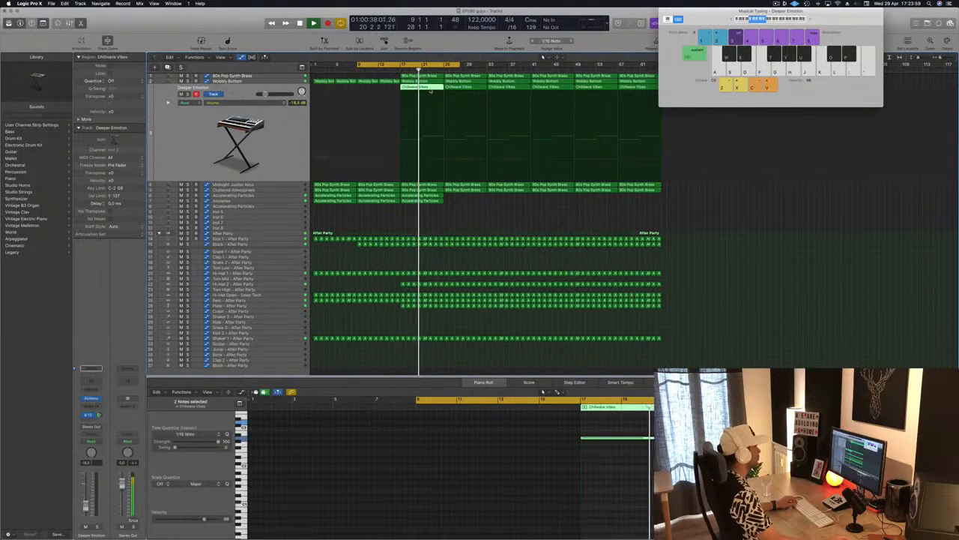
{"action": "key", "text": "Delete"}
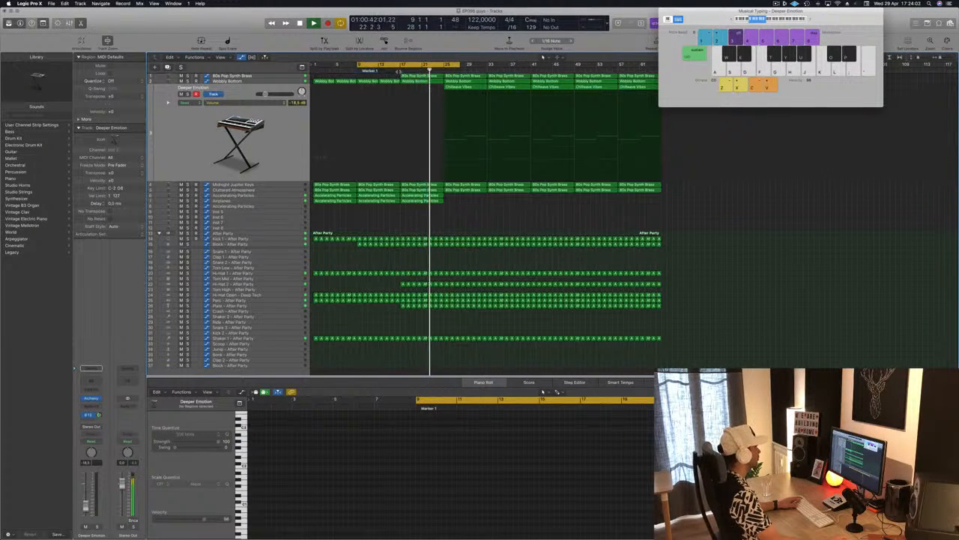
Step: Try the 80s Slow Pop Sweep preset in the 80s Pop Synth Brass track's Alchemy instrument and reload the 80s Pop Synth Brass preset
{"action": "left_click", "coordinate": [291, 76]}
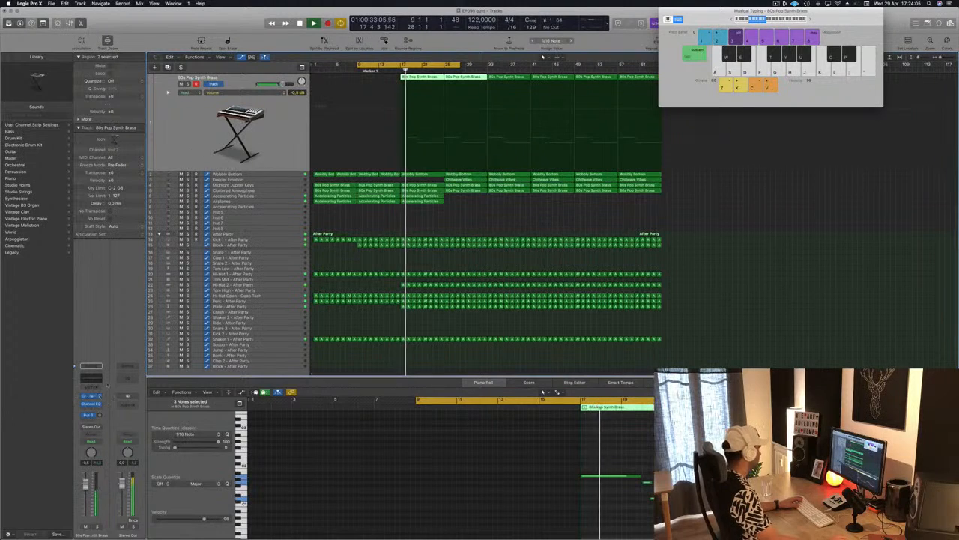
{"action": "left_click", "coordinate": [91, 396]}
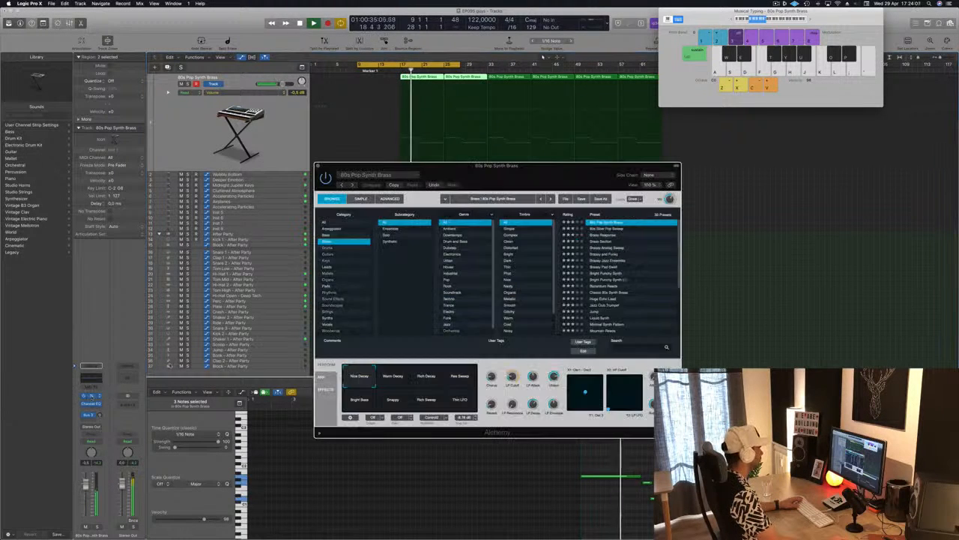
{"action": "left_click_drag", "start_coordinate": [471, 184], "coordinate": [569, 198]}
{"action": "left_click", "coordinate": [703, 240]}
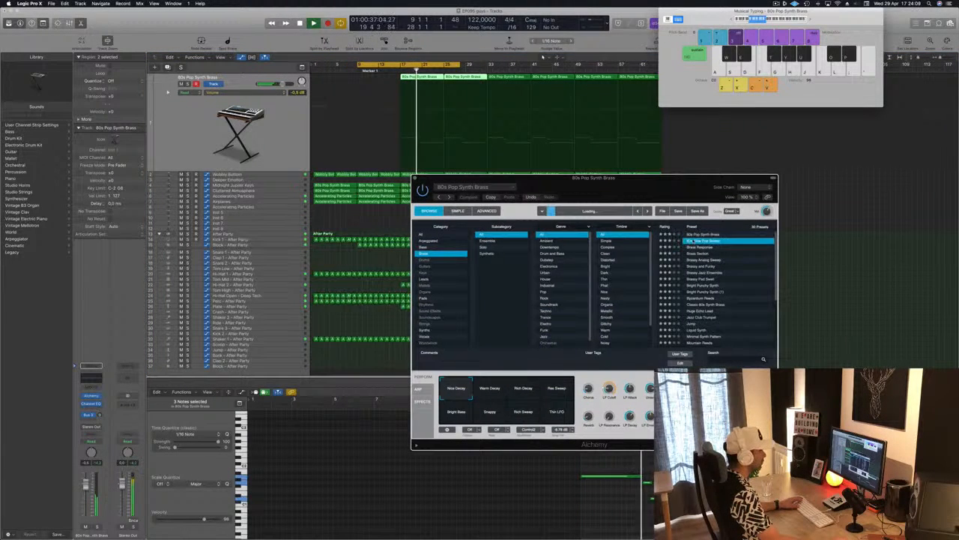
{"action": "left_click", "coordinate": [705, 234]}
{"action": "left_click_drag", "start_coordinate": [674, 187], "coordinate": [708, 193]}
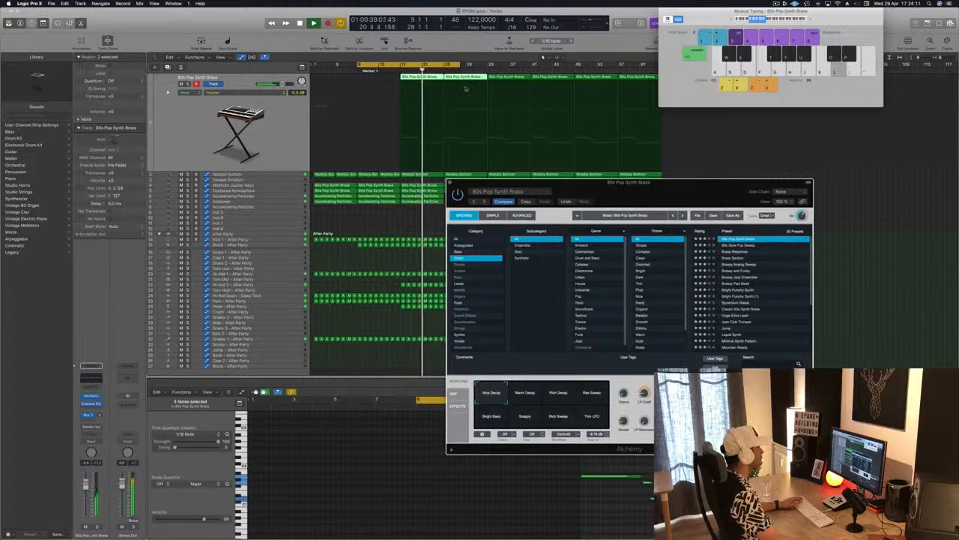
Step: Replay the brass part from bar 17, close Alchemy and set the 80s Pop Synth Brass track volume to -1.2 dB
{"action": "left_click", "coordinate": [402, 71]}
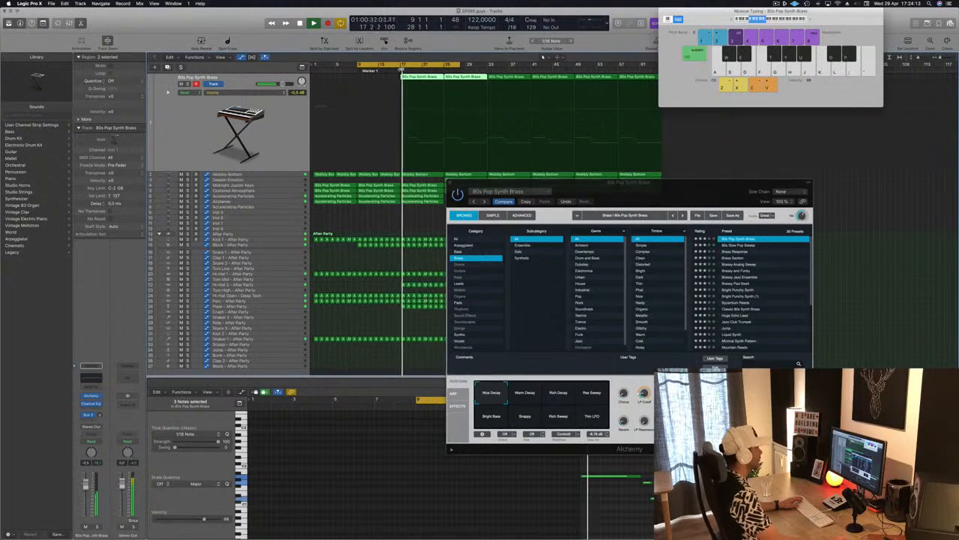
{"action": "left_click_drag", "start_coordinate": [643, 203], "coordinate": [707, 167]}
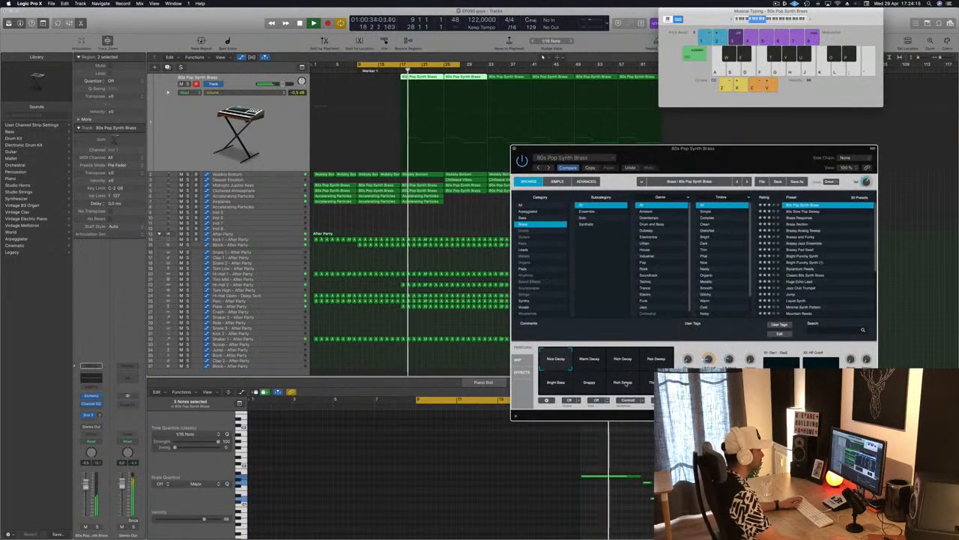
{"action": "left_click_drag", "start_coordinate": [560, 149], "coordinate": [443, 193]}
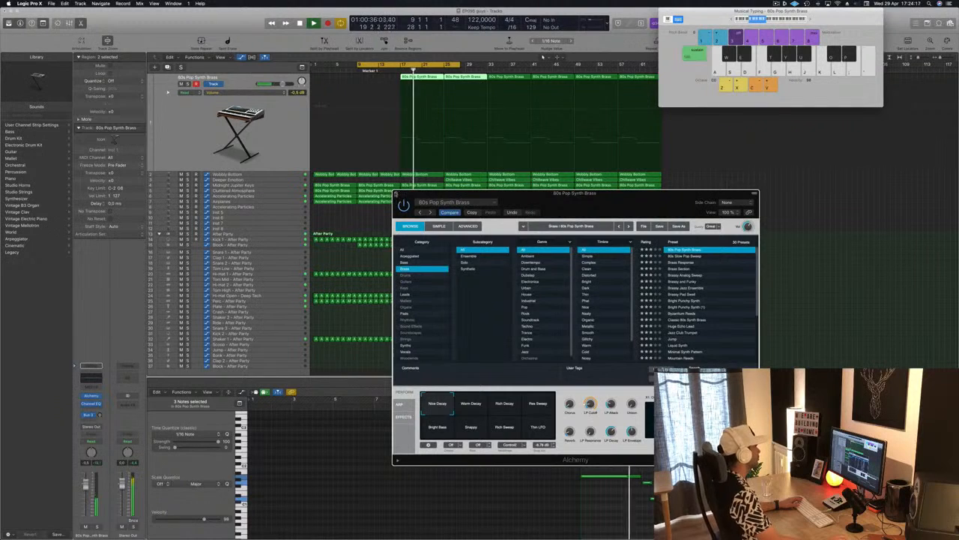
{"action": "key", "text": "super+w"}
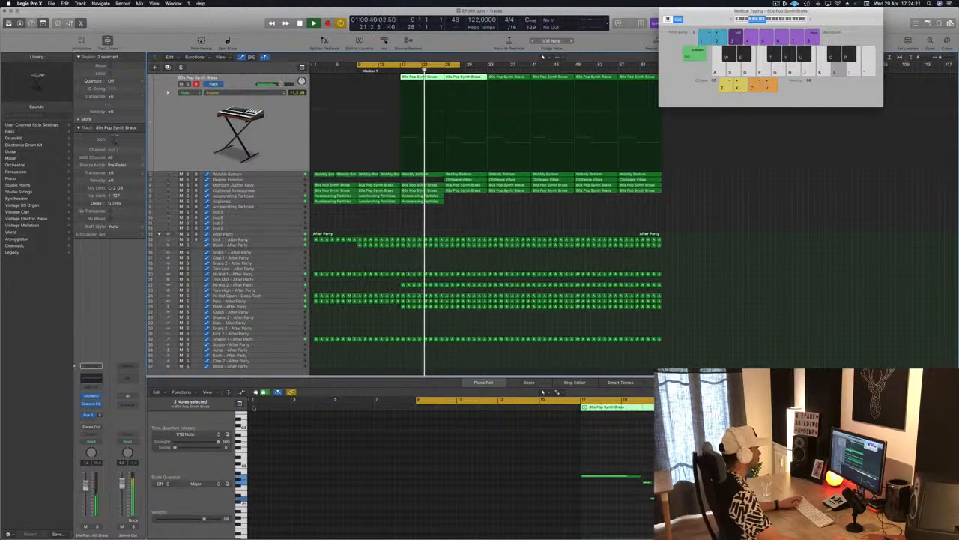
Step: Select the Chillwave Vibes region at bar 25 on the Deeper Emotion track and check that track's Alchemy preset
{"action": "left_click", "coordinate": [476, 212]}
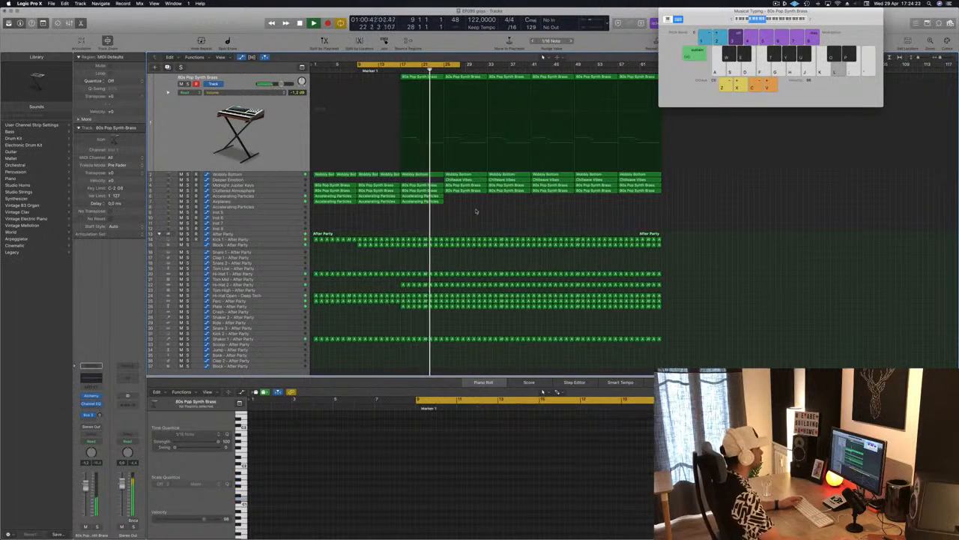
{"action": "left_click", "coordinate": [469, 180]}
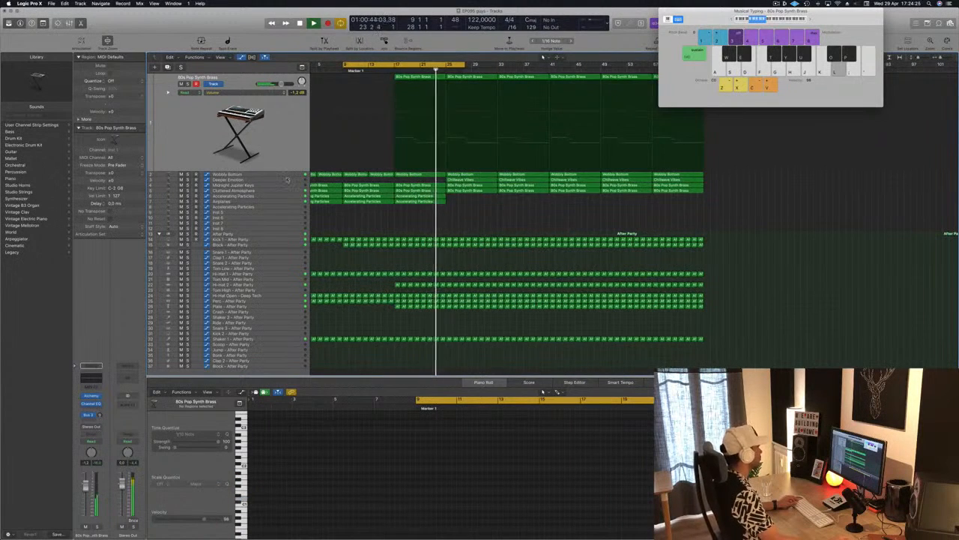
{"action": "key", "text": "super+Left"}
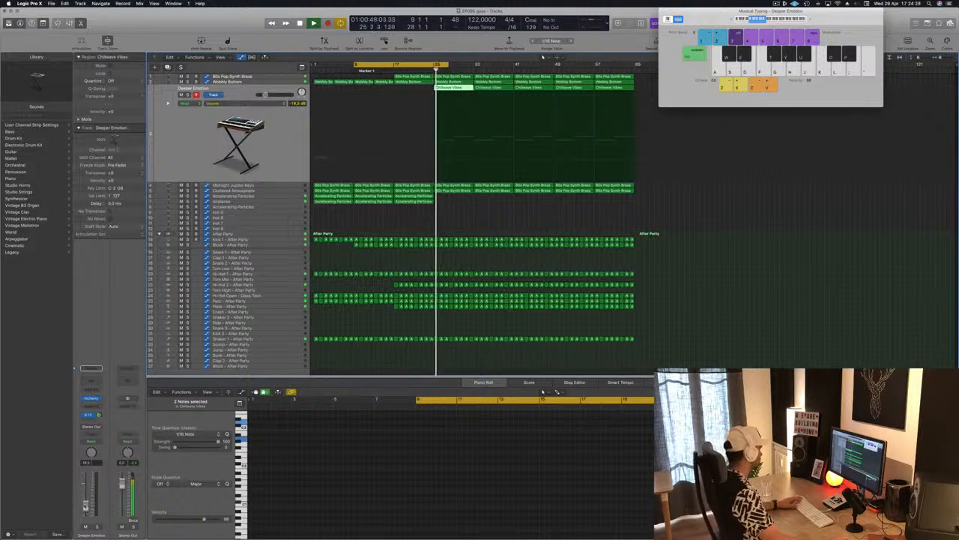
{"action": "left_click", "coordinate": [90, 398]}
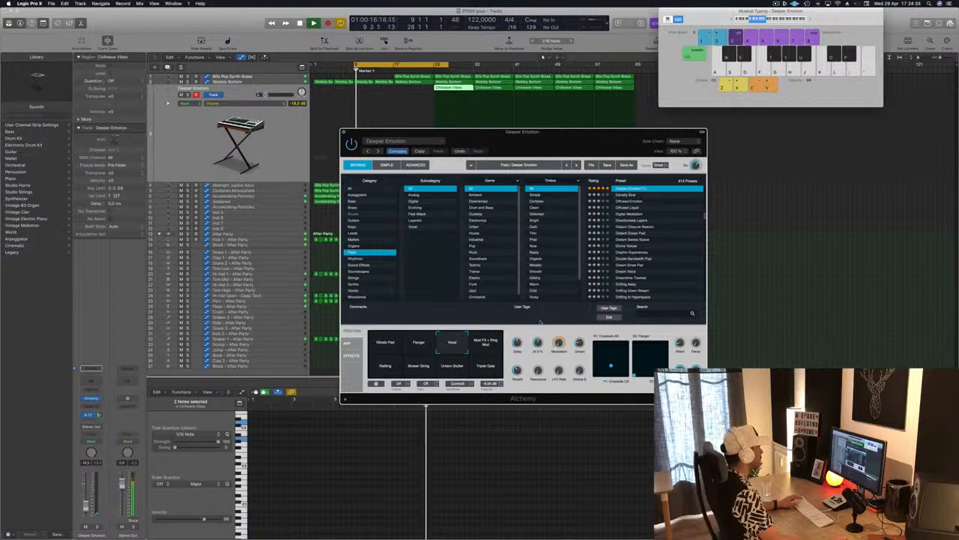
{"action": "key", "text": "super+w"}
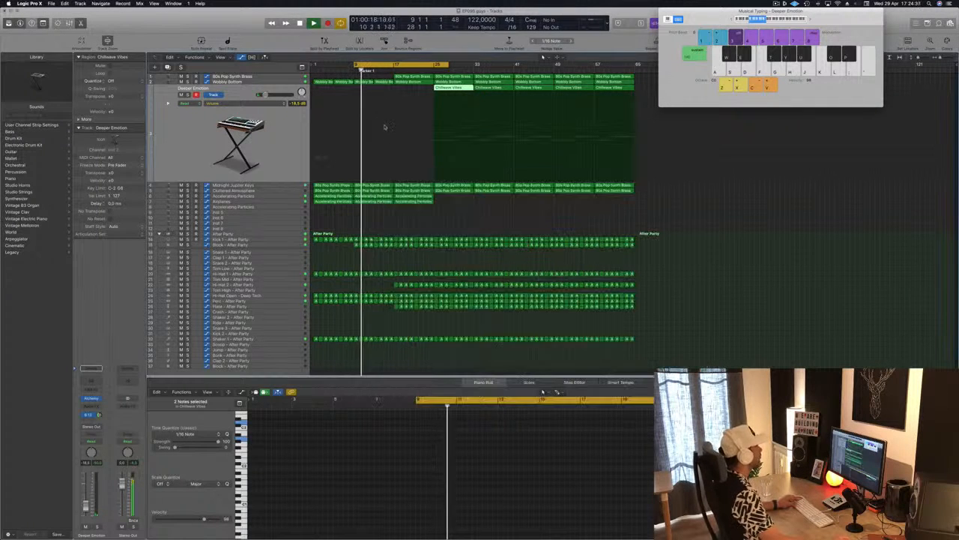
Step: Copy the Accelerating Particles and Airplanes track regions to bar 25 and extend the cycle range to bar 33
{"action": "mouse_move", "coordinate": [439, 202]}
{"action": "left_mouse_down"}
{"action": "mouse_move", "coordinate": [426, 196]}
{"action": "mouse_move", "coordinate": [456, 200]}
{"action": "left_mouse_up"}
{"action": "left_click", "coordinate": [428, 71]}
{"action": "left_click_drag", "start_coordinate": [448, 65], "coordinate": [473, 66]}
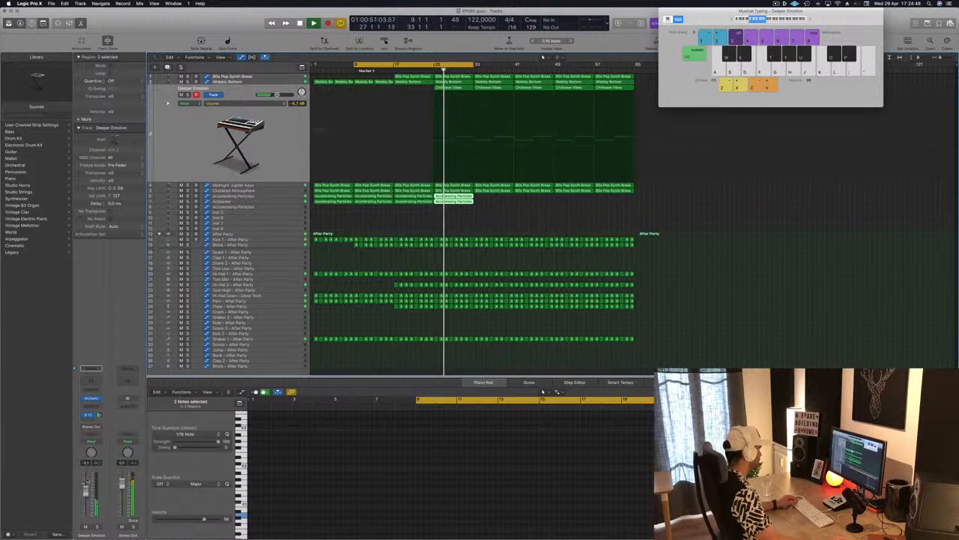
Step: Lower the Deeper Emotion track's volume slightly and solo the track briefly to hear it alone
{"action": "left_click_drag", "start_coordinate": [86, 486], "coordinate": [86, 489]}
{"action": "left_click", "coordinate": [97, 527]}
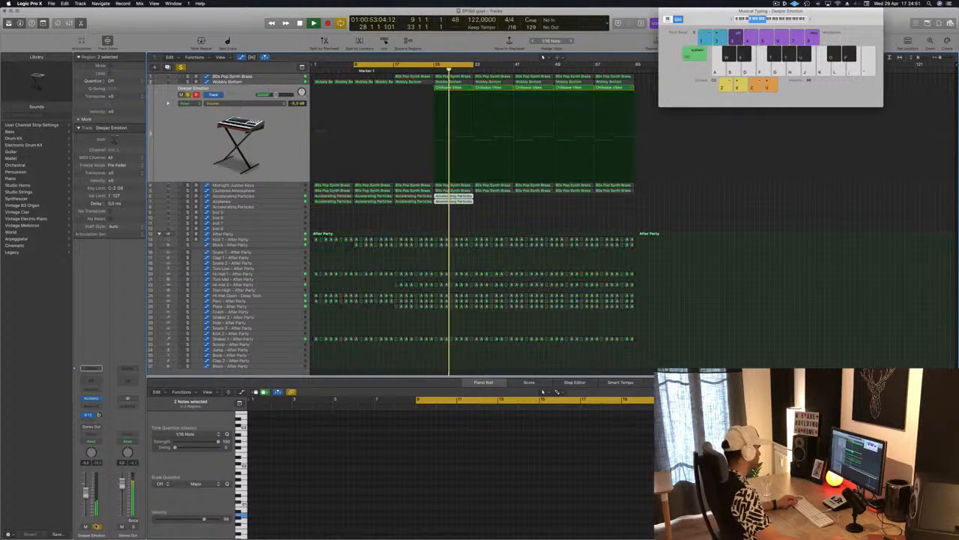
{"action": "left_click", "coordinate": [97, 527]}
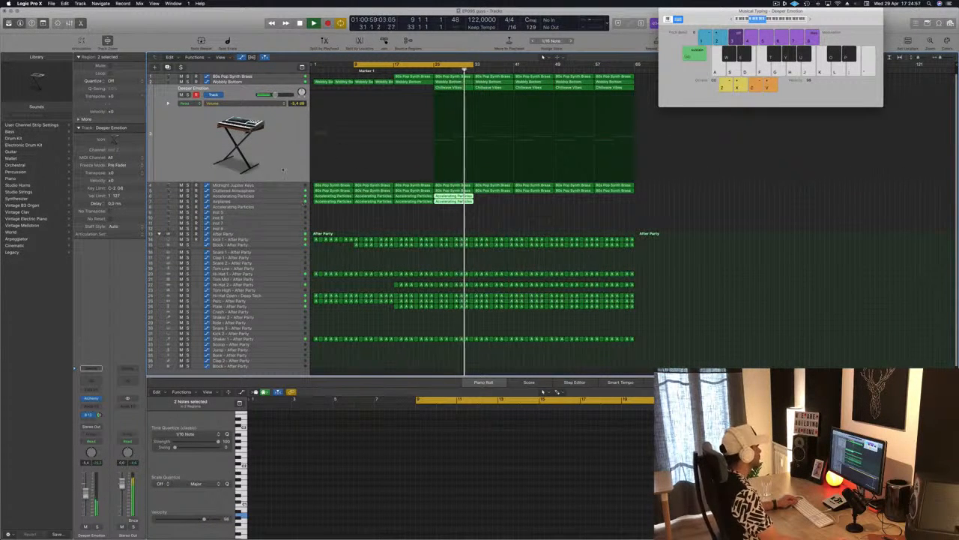
Step: Check the Midnight Jupiter Keys track, return to Deeper Emotion and listen to it soloed from bar 25
{"action": "left_click", "coordinate": [286, 186]}
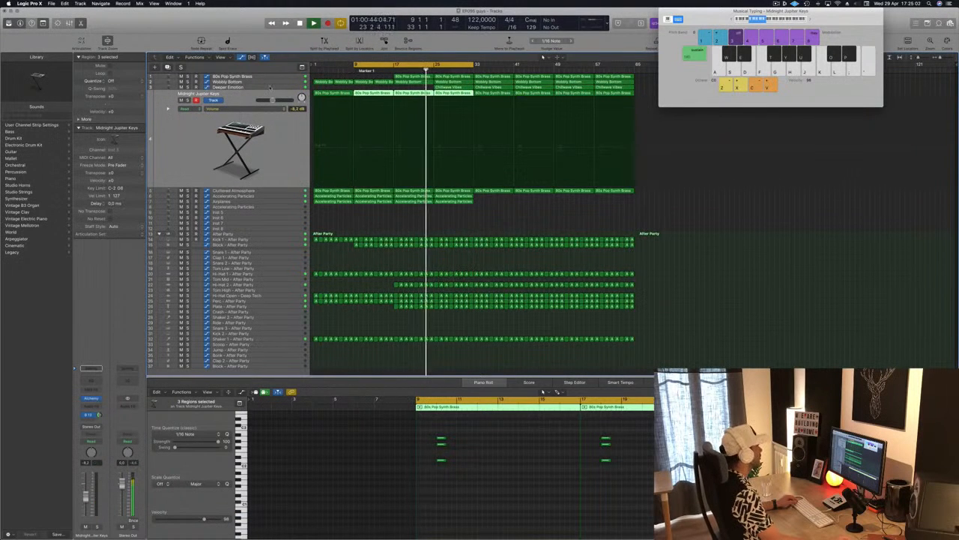
{"action": "left_click", "coordinate": [270, 87]}
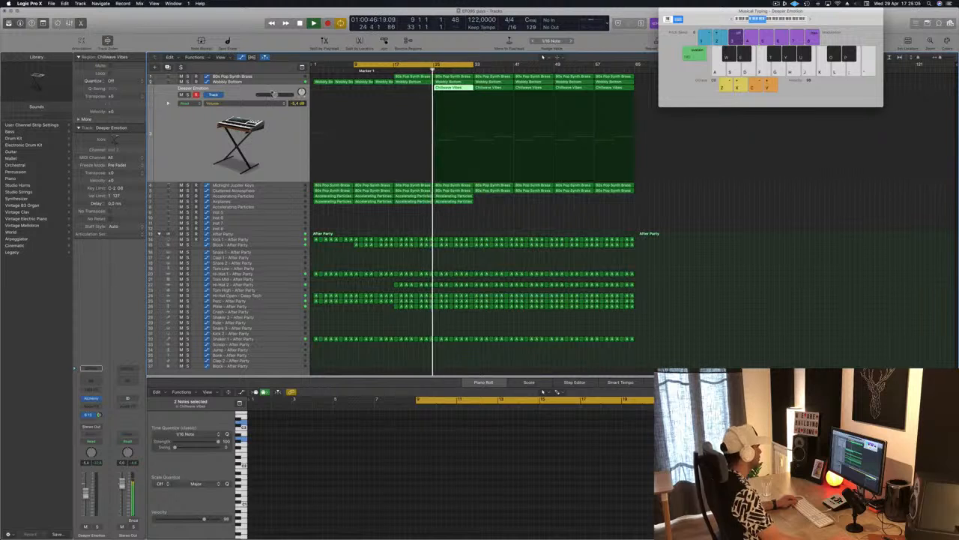
{"action": "key", "text": "ctrl+s"}
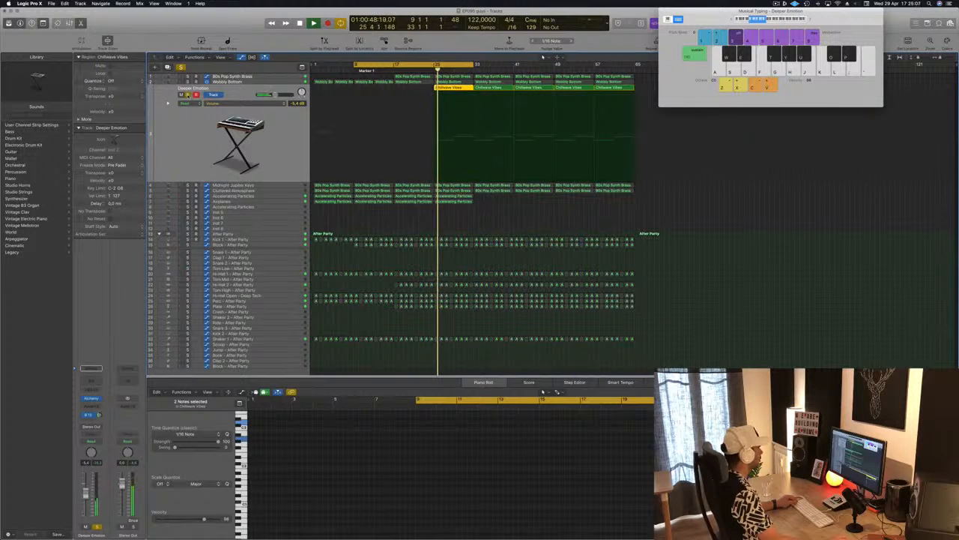
{"action": "key", "text": "ctrl+s"}
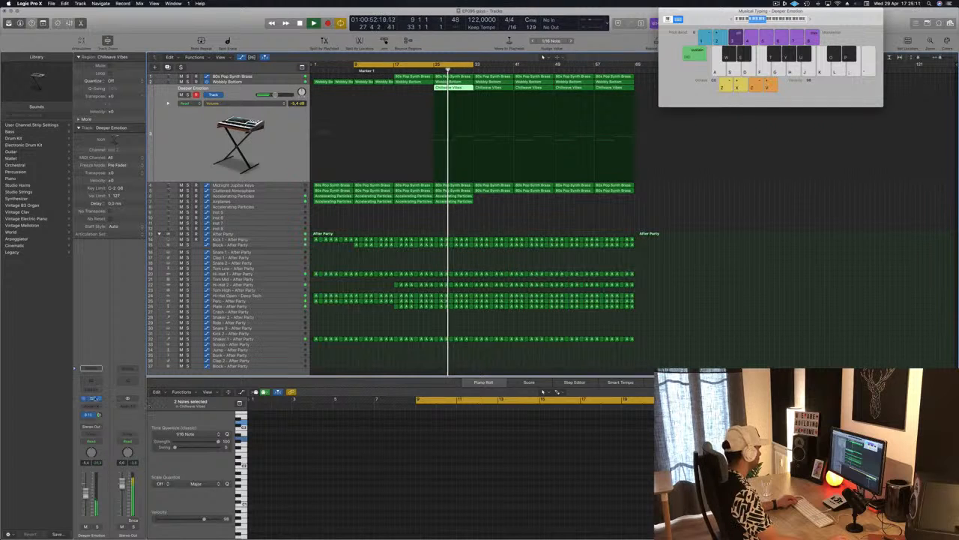
Step: Review the Deeper Emotion track's Alchemy settings, set the track volume to -13.0 dB and close the instrument
{"action": "left_click", "coordinate": [90, 398]}
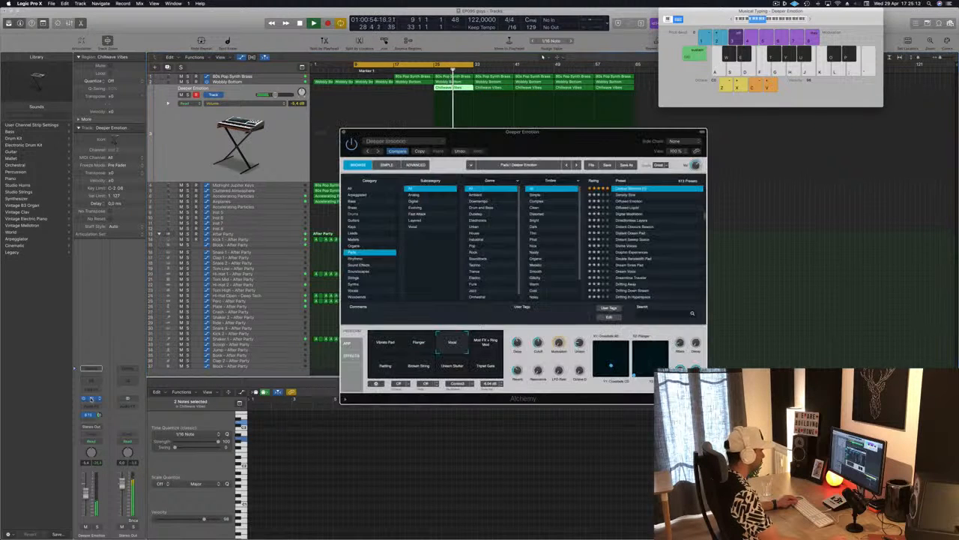
{"action": "left_click_drag", "start_coordinate": [601, 148], "coordinate": [739, 170]}
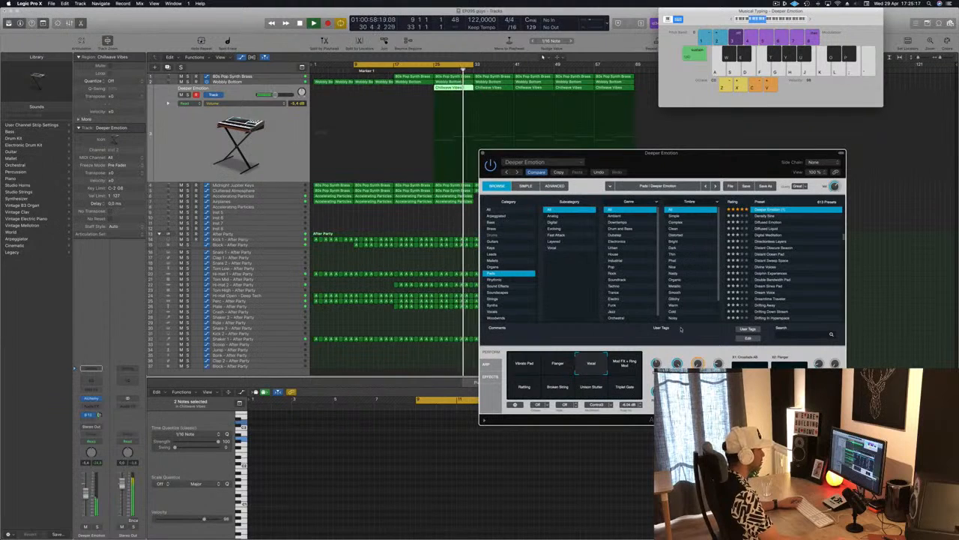
{"action": "left_click_drag", "start_coordinate": [678, 153], "coordinate": [724, 159]}
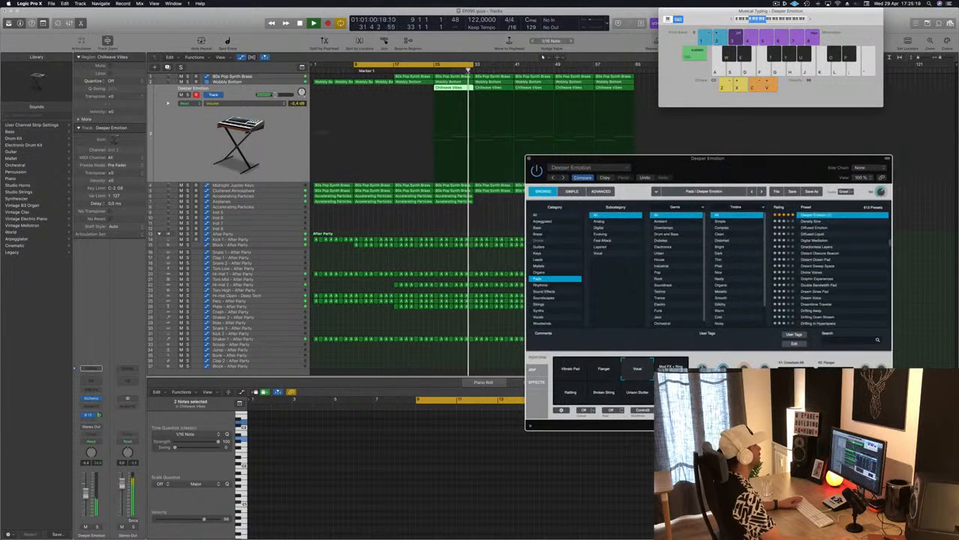
{"action": "left_click", "coordinate": [338, 136]}
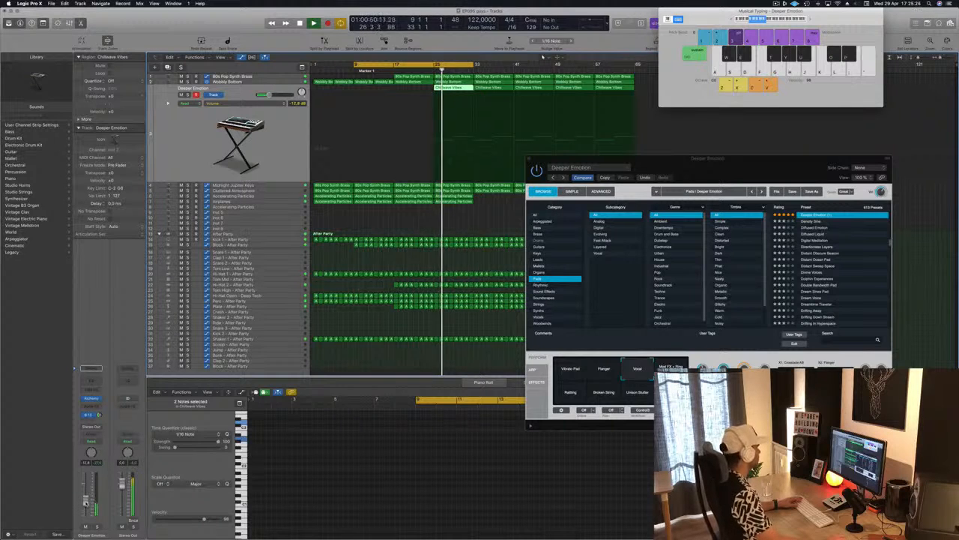
{"action": "left_click", "coordinate": [531, 160]}
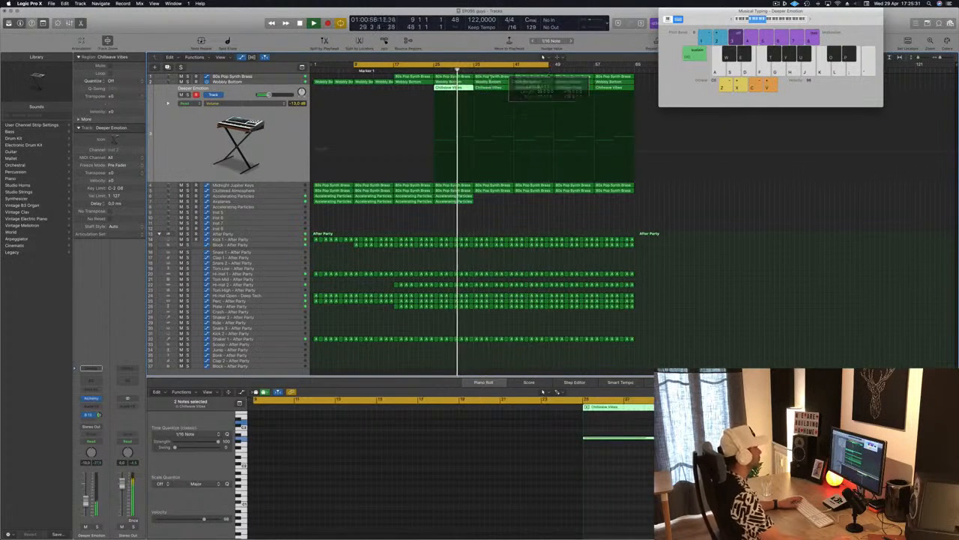
Step: Extend the cycle range beyond bar 41 and play from just before bar 25, moving the Musical Typing window lower and clearing the region selection
{"action": "key", "text": "space"}
{"action": "key", "text": "space"}
{"action": "left_click", "coordinate": [431, 71]}
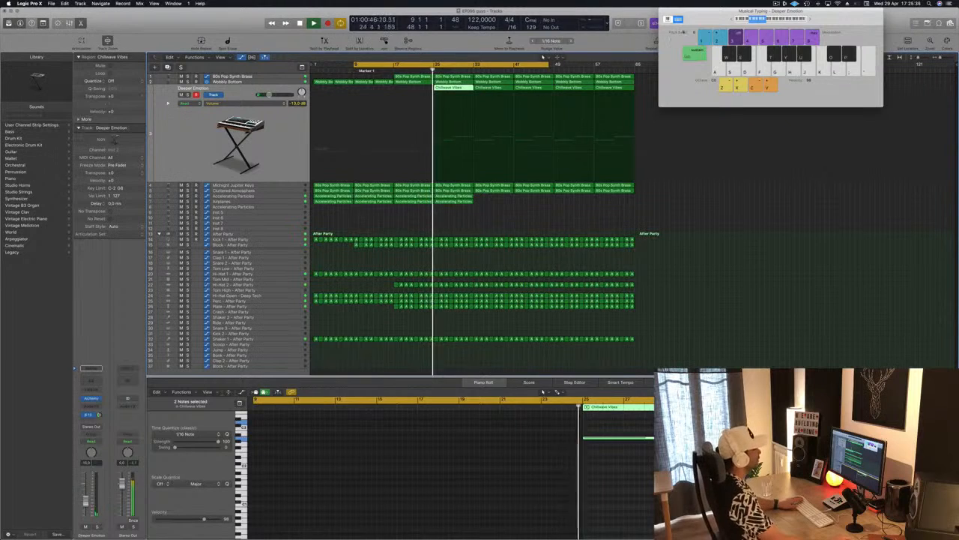
{"action": "left_click_drag", "start_coordinate": [710, 15], "coordinate": [718, 105]}
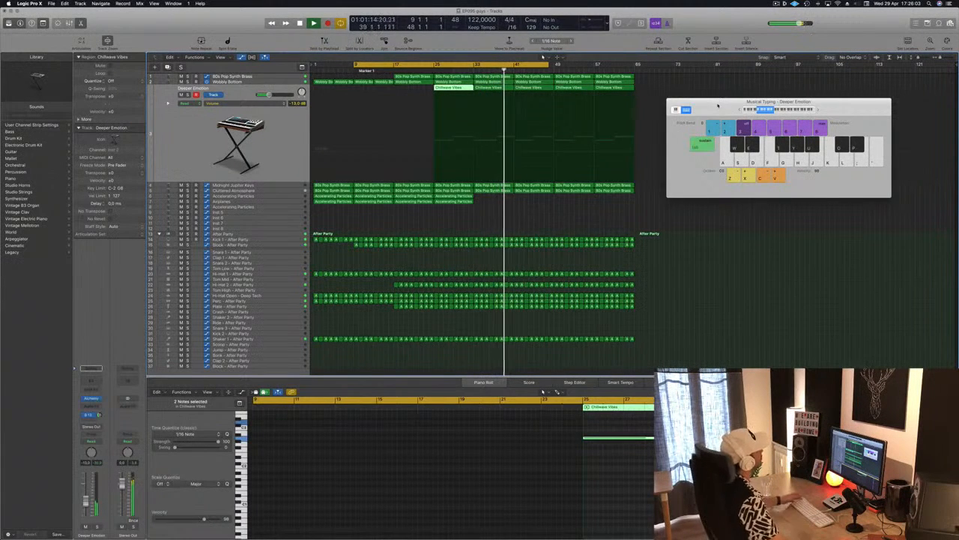
{"action": "left_click", "coordinate": [469, 225]}
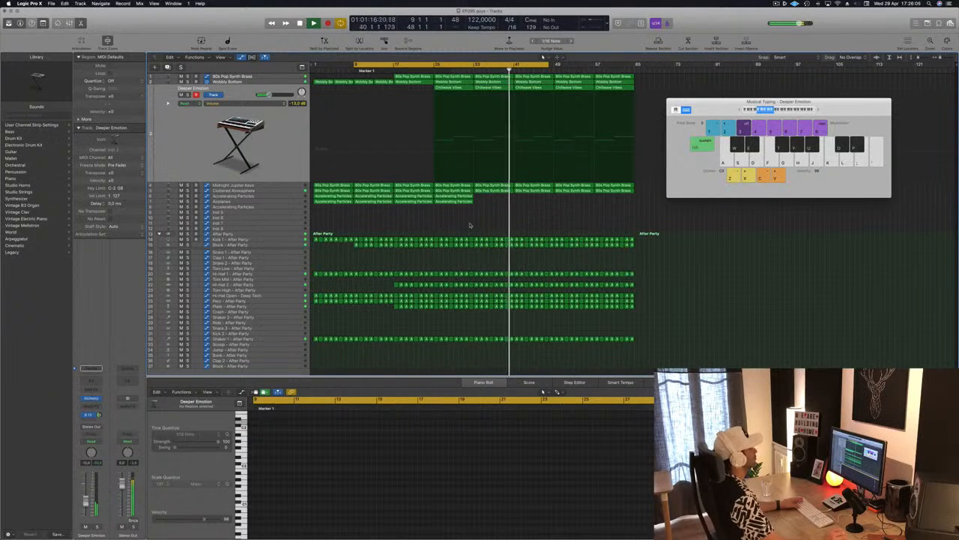